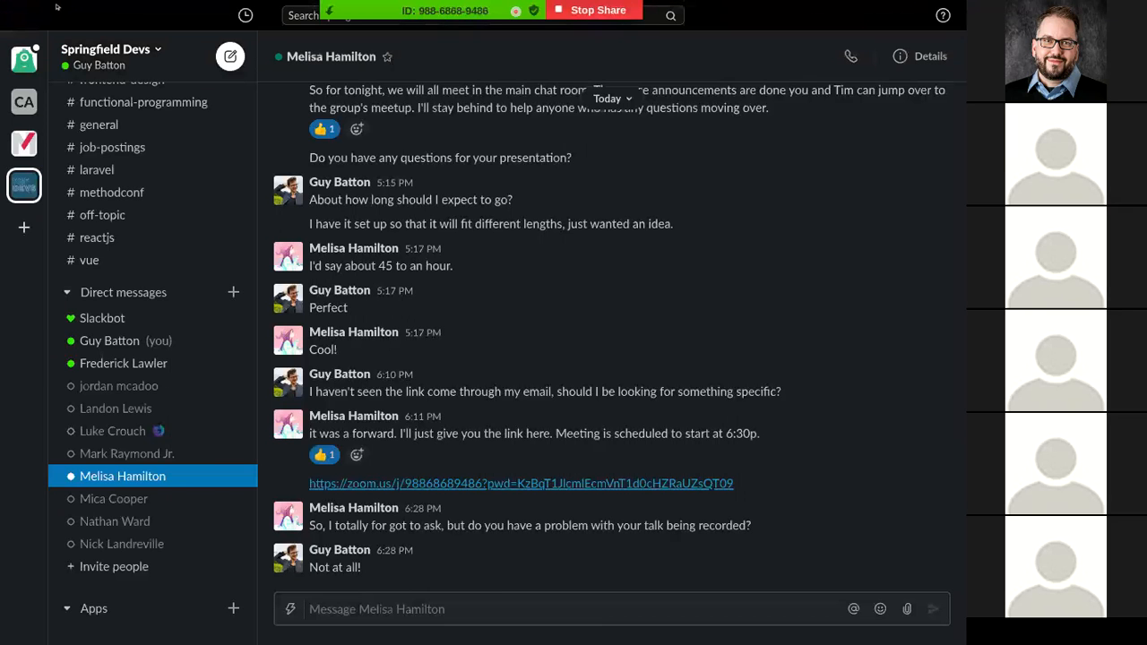
Step: Open the Site Pages Figma file in a new browser tab and dismiss the library publishing prompt
{"action": "key", "text": "ctrl+t"}
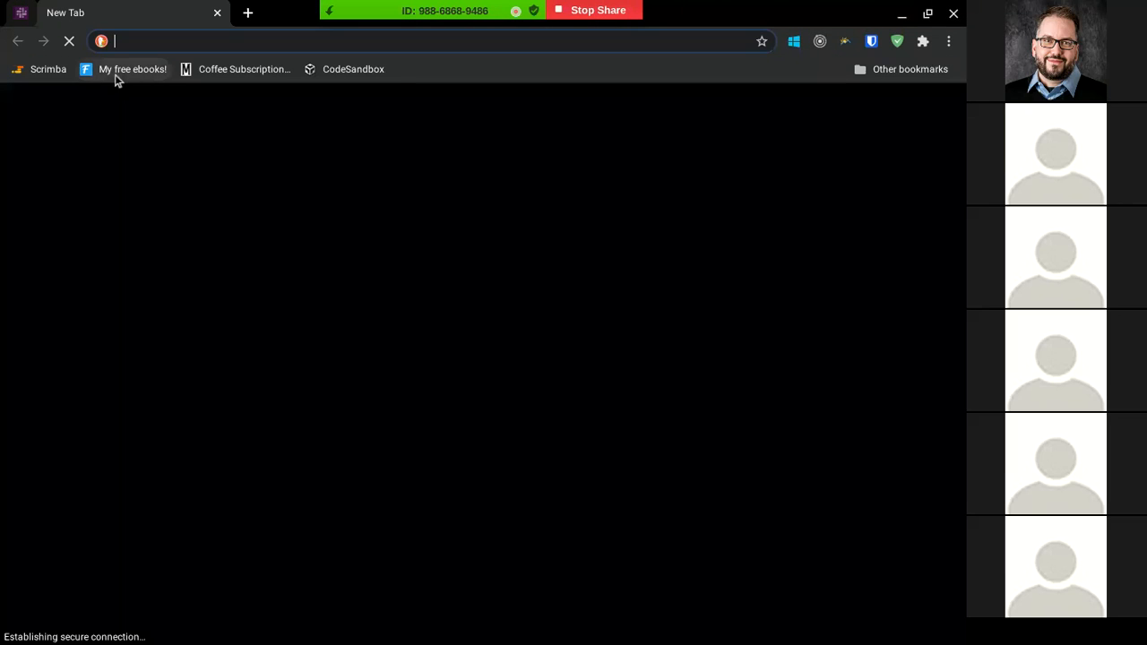
{"action": "type", "text": "fig"}
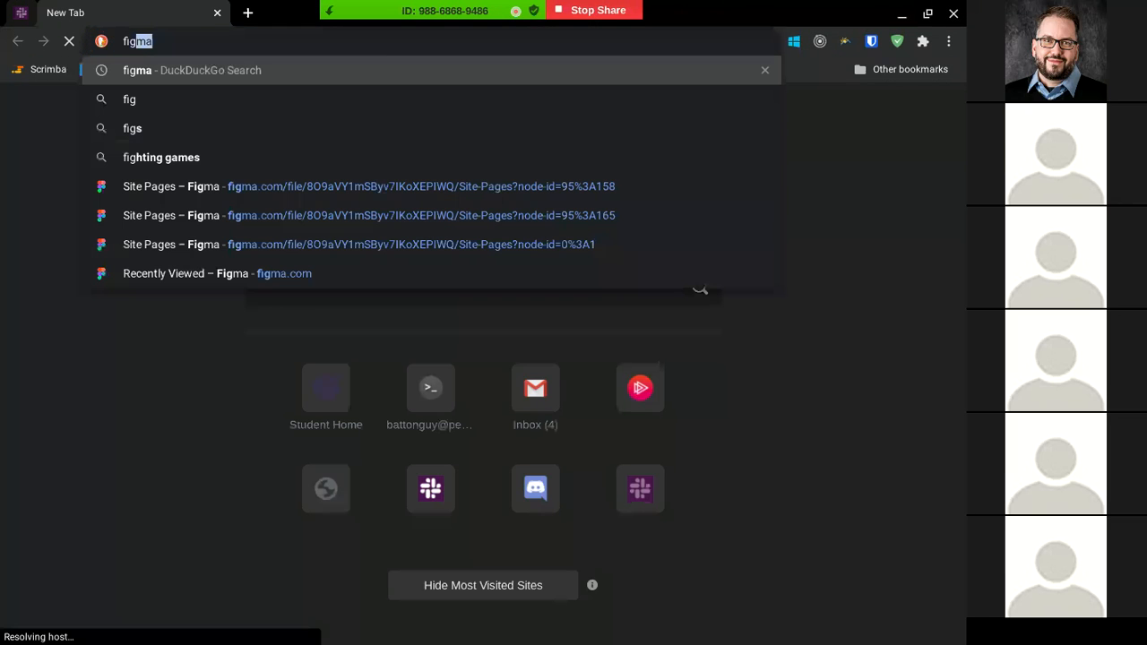
{"action": "key", "text": "Down"}
{"action": "key", "text": "Down"}
{"action": "key", "text": "Down"}
{"action": "key", "text": "Down"}
{"action": "key", "text": "Return"}
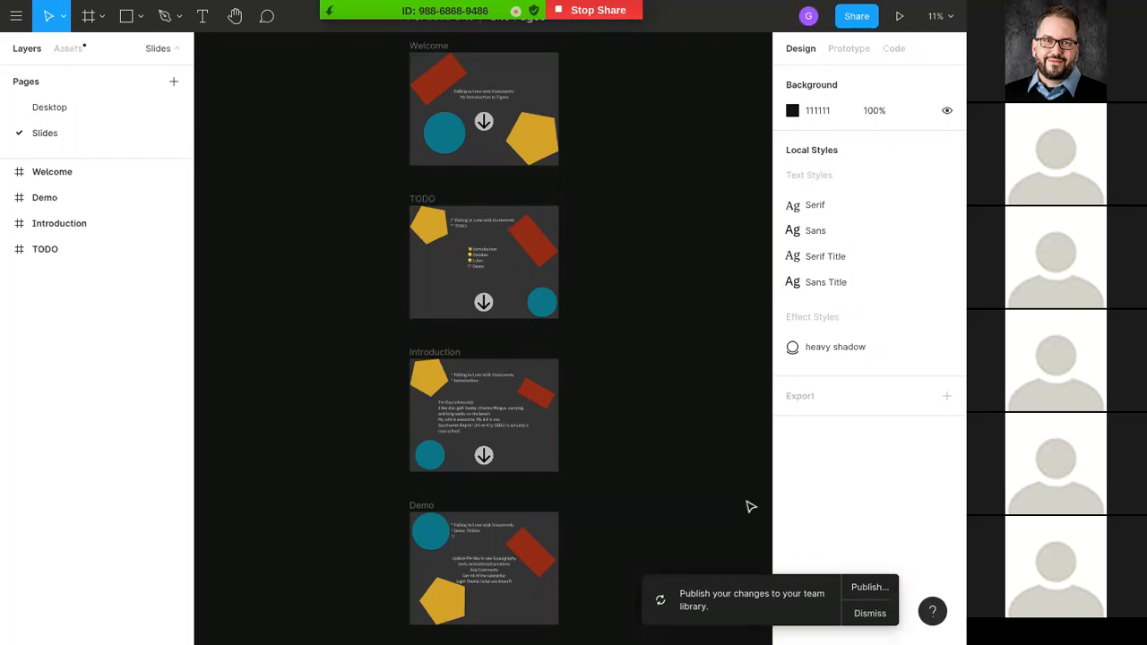
{"action": "left_click", "coordinate": [869, 615]}
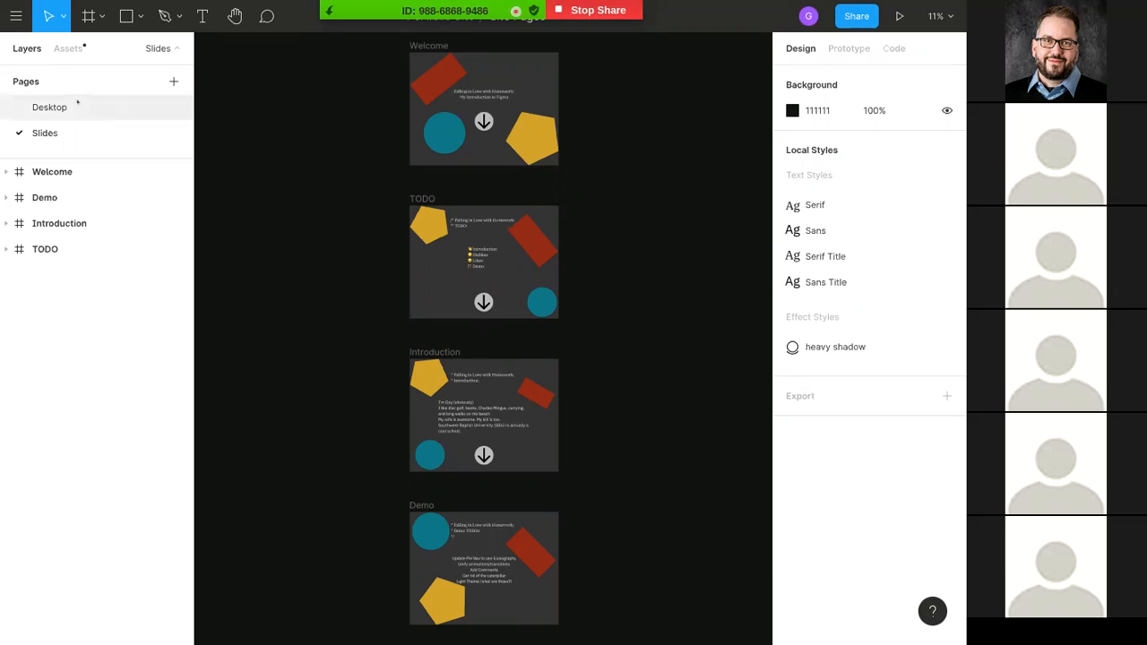
Step: Look over the frames on the Desktop page, return to the Slides page and show the file's comments
{"action": "left_click", "coordinate": [69, 108]}
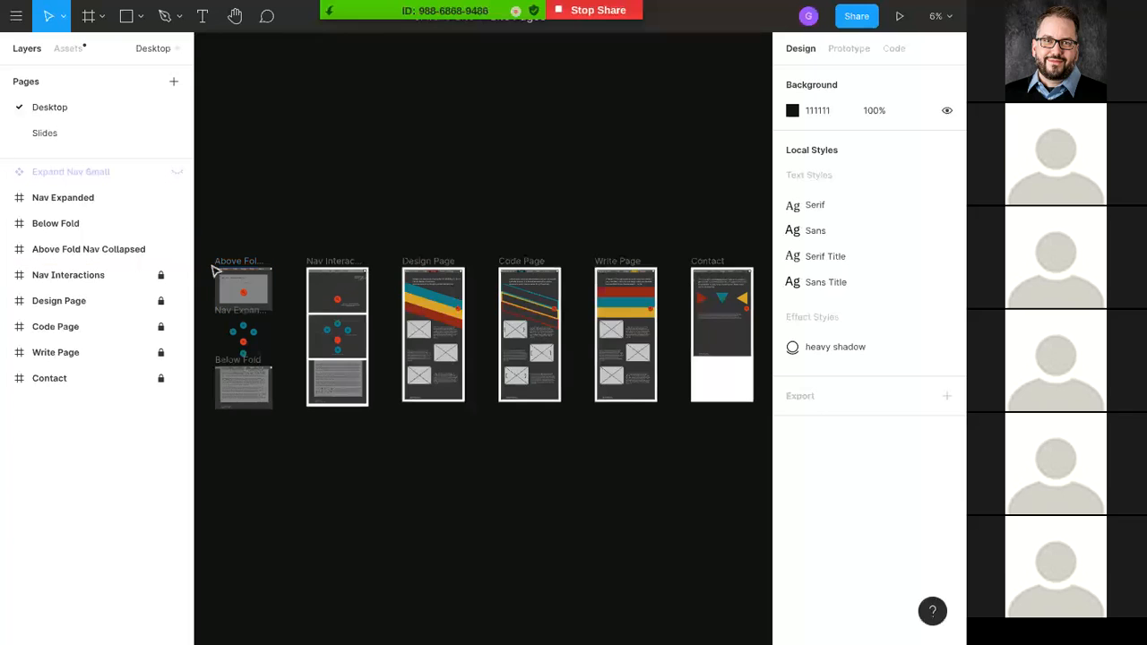
{"action": "left_click", "coordinate": [45, 133]}
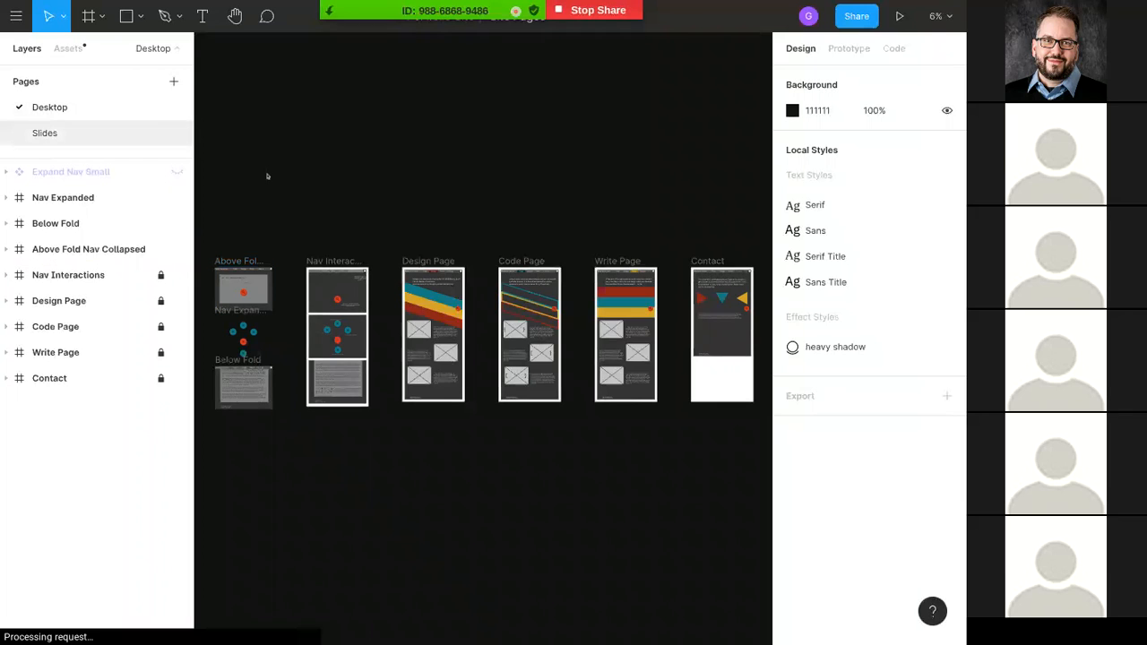
{"action": "left_click", "coordinate": [266, 22]}
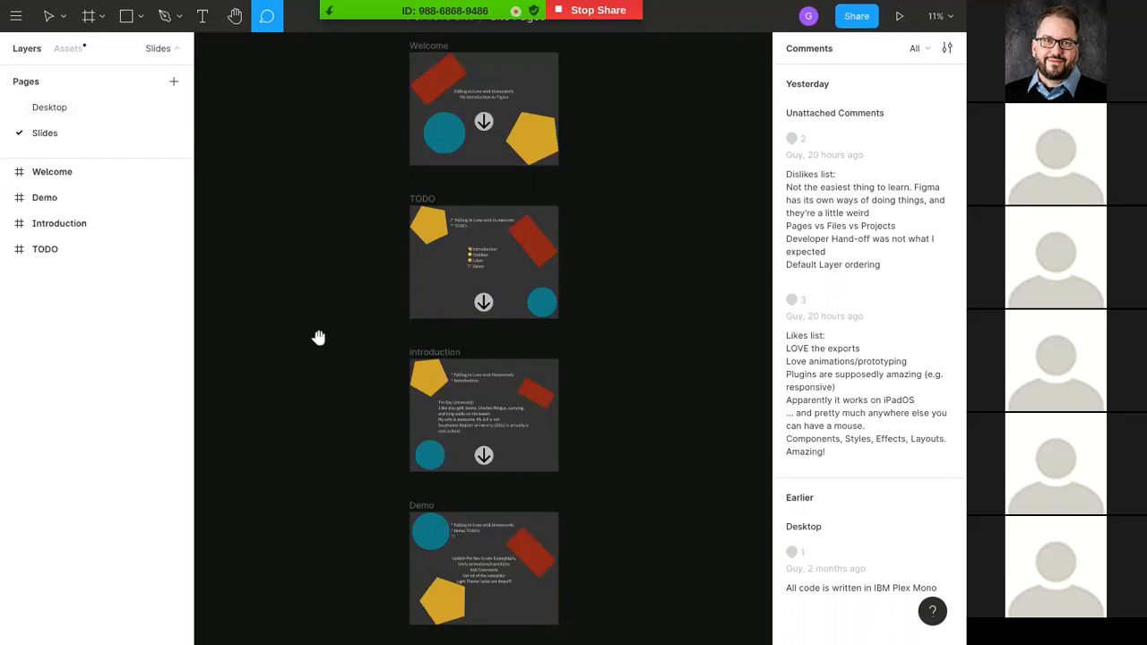
{"action": "scroll", "coordinate": [317, 335], "scroll_direction": "down", "scroll_amount": 2}
{"action": "left_click_drag", "start_coordinate": [328, 374], "coordinate": [335, 339]}
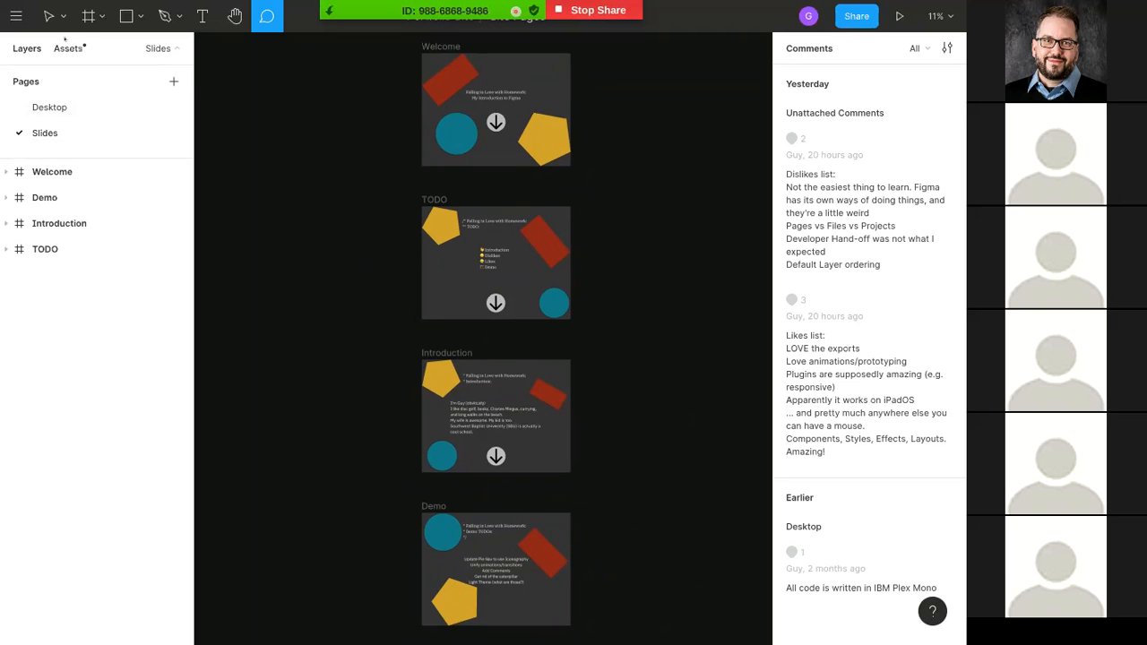
Step: Expand the Welcome frame's layers and examine the TODO and Introduction slides up close
{"action": "left_click", "coordinate": [6, 171]}
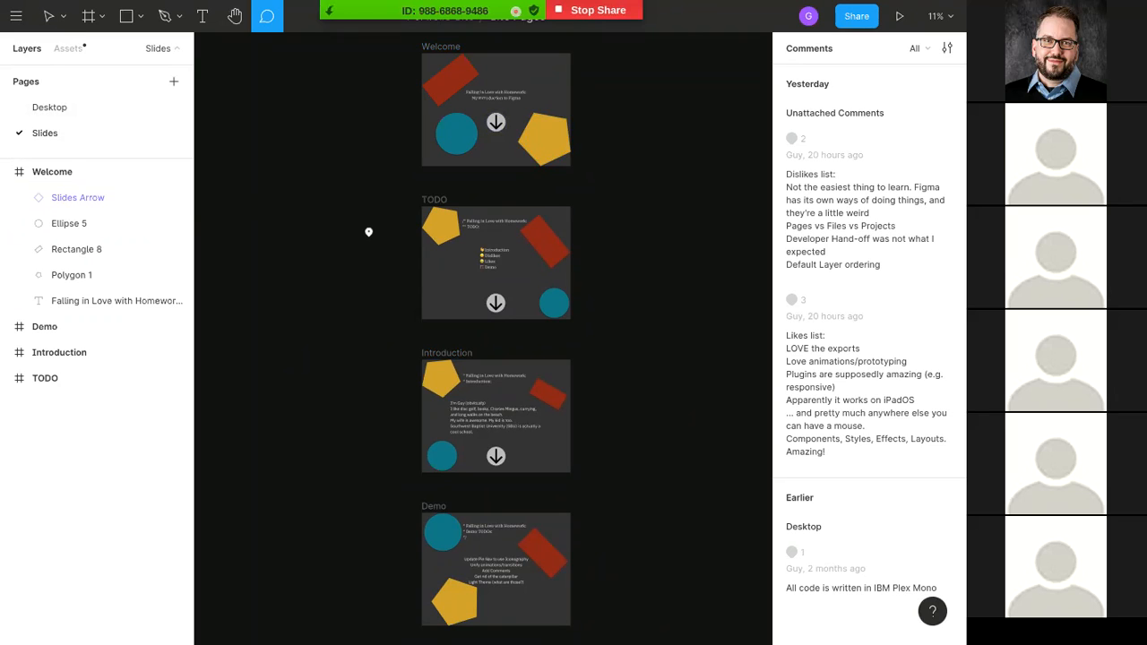
{"action": "key", "text": "plus"}
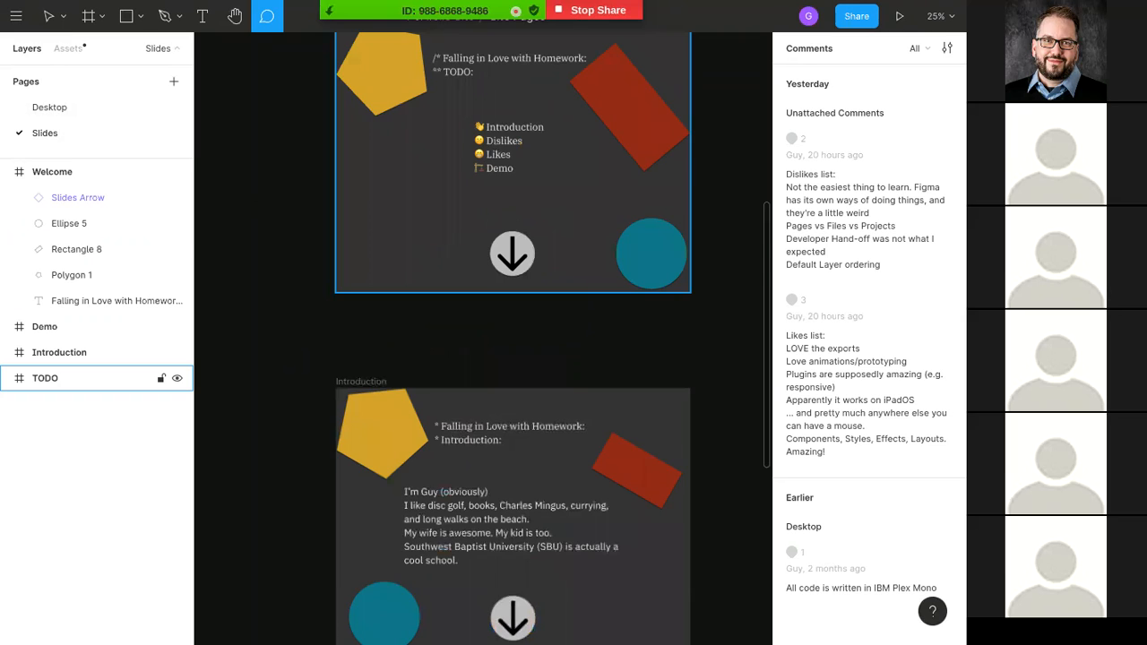
{"action": "key", "text": "plus"}
{"action": "key", "text": "minus"}
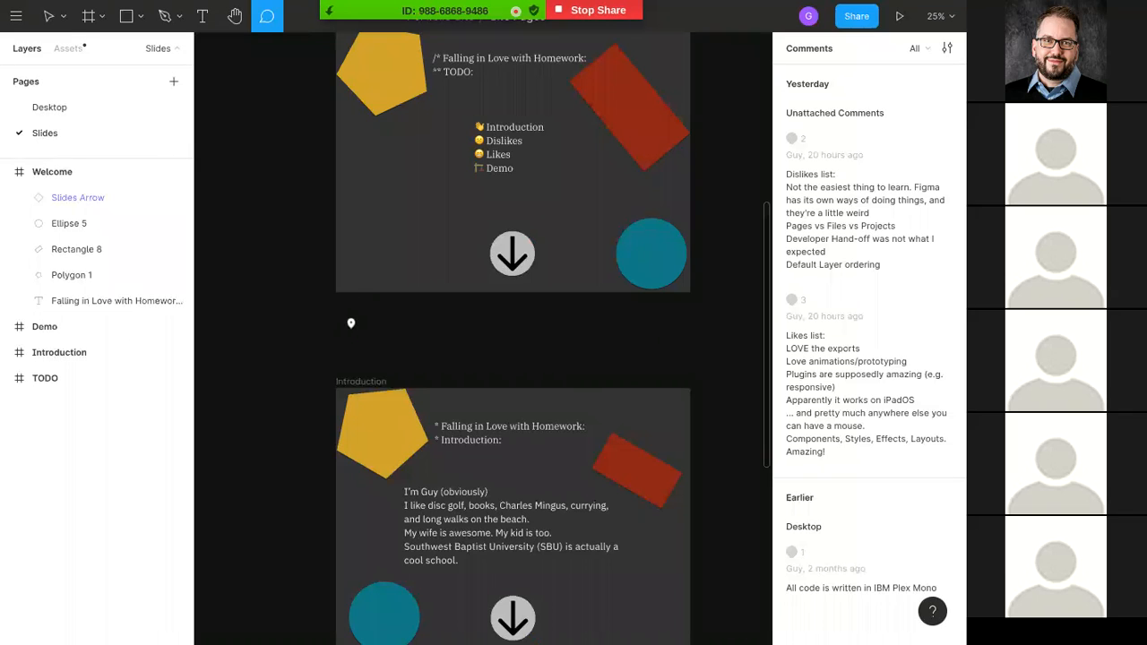
{"action": "left_click", "coordinate": [235, 16]}
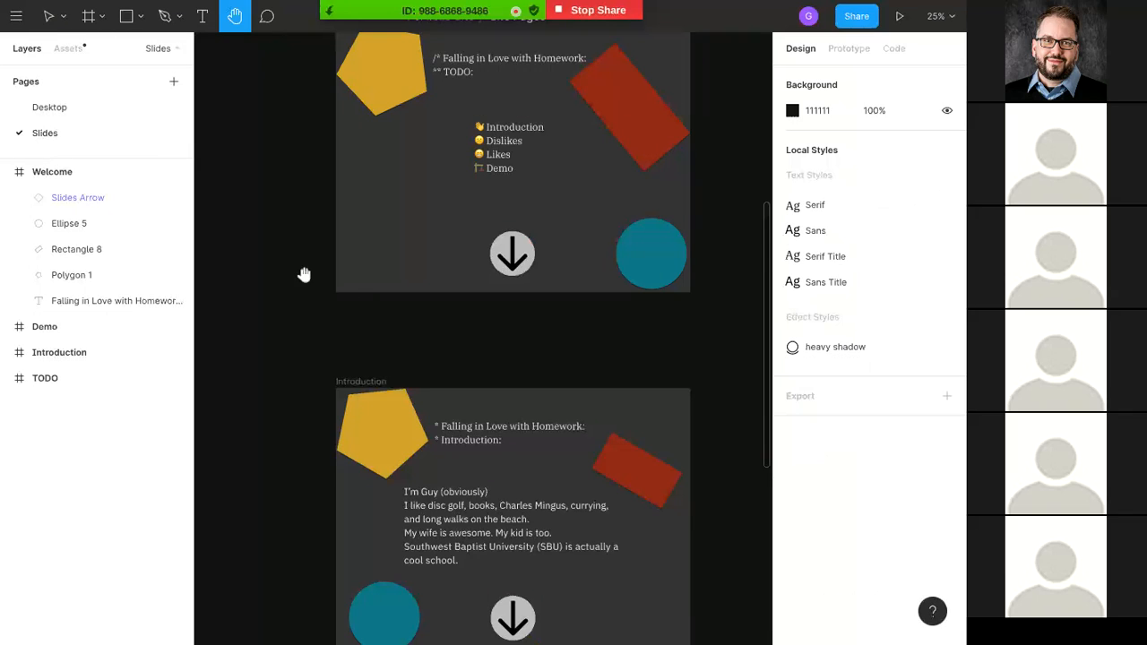
{"action": "scroll", "coordinate": [310, 266], "scroll_direction": "down", "scroll_amount": 3}
{"action": "left_click_drag", "start_coordinate": [309, 257], "coordinate": [317, 290]}
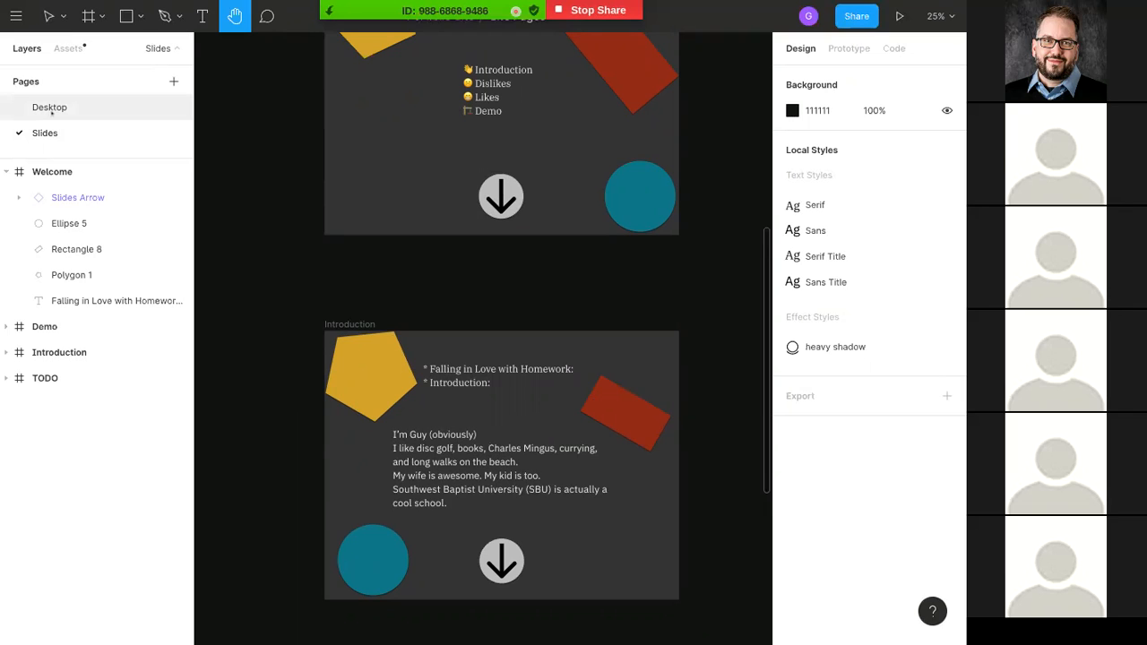
Step: Revisit the Desktop page's site frames, go back to Slides and show the comments beside the TODO slide
{"action": "left_click", "coordinate": [51, 109]}
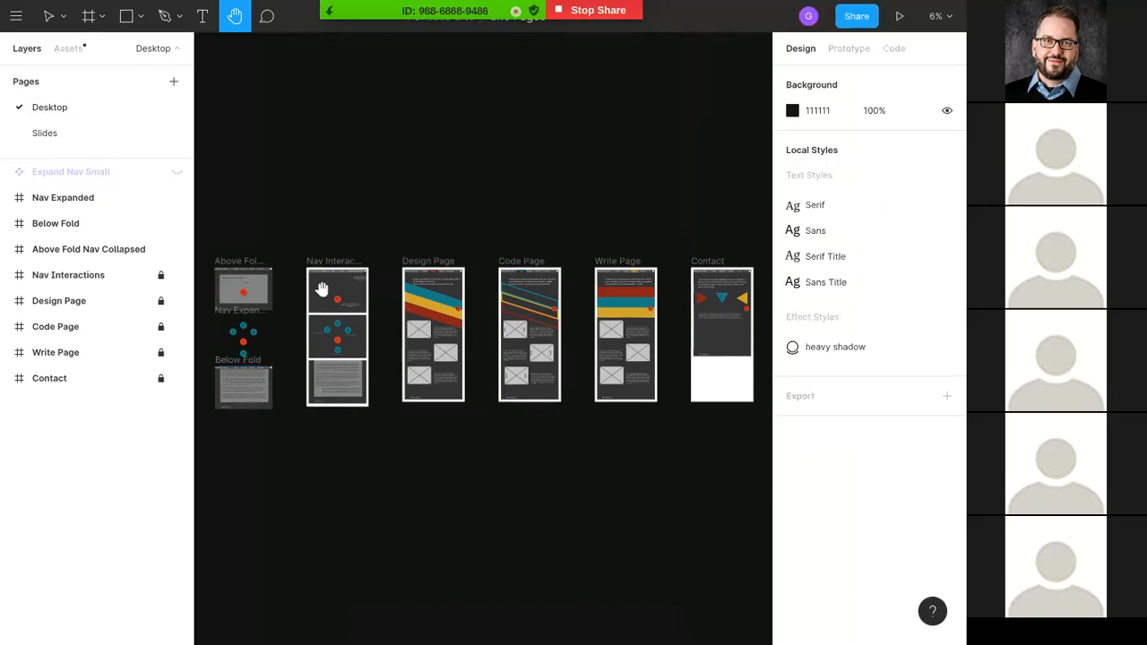
{"action": "left_click", "coordinate": [45, 133]}
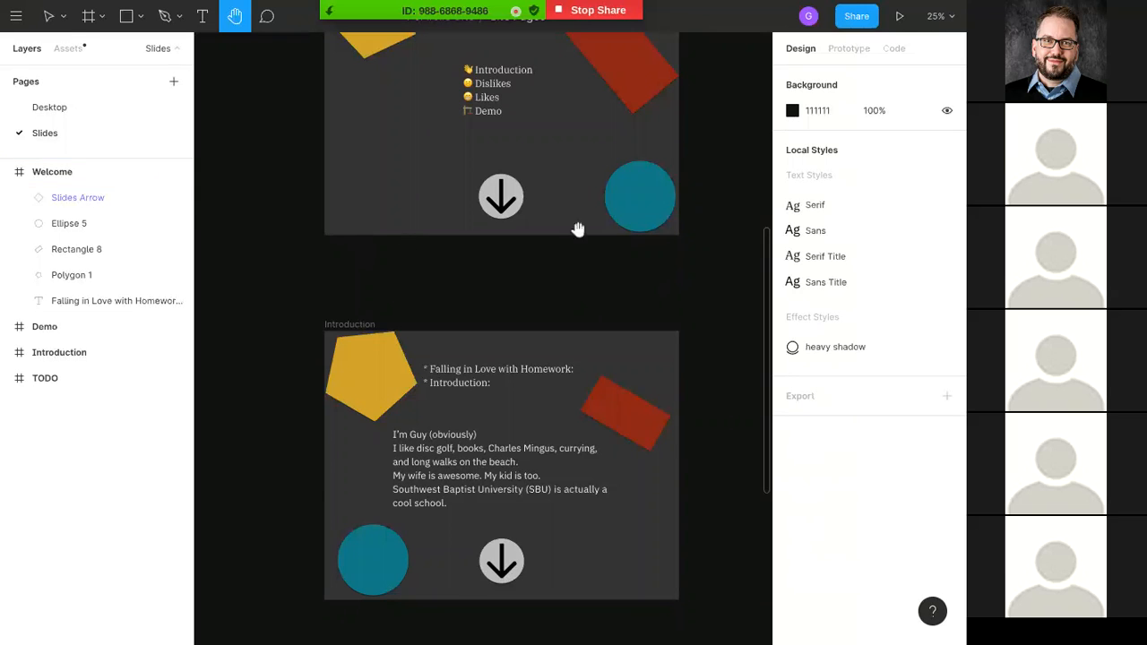
{"action": "left_click", "coordinate": [267, 15]}
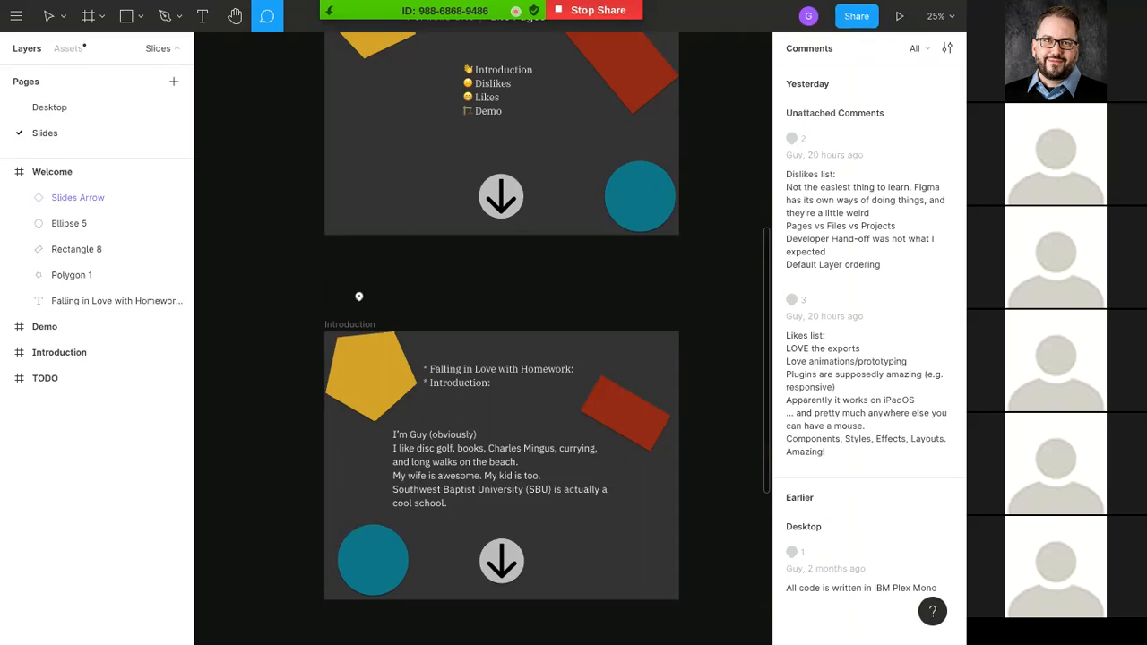
{"action": "left_click_drag", "start_coordinate": [358, 302], "coordinate": [331, 427]}
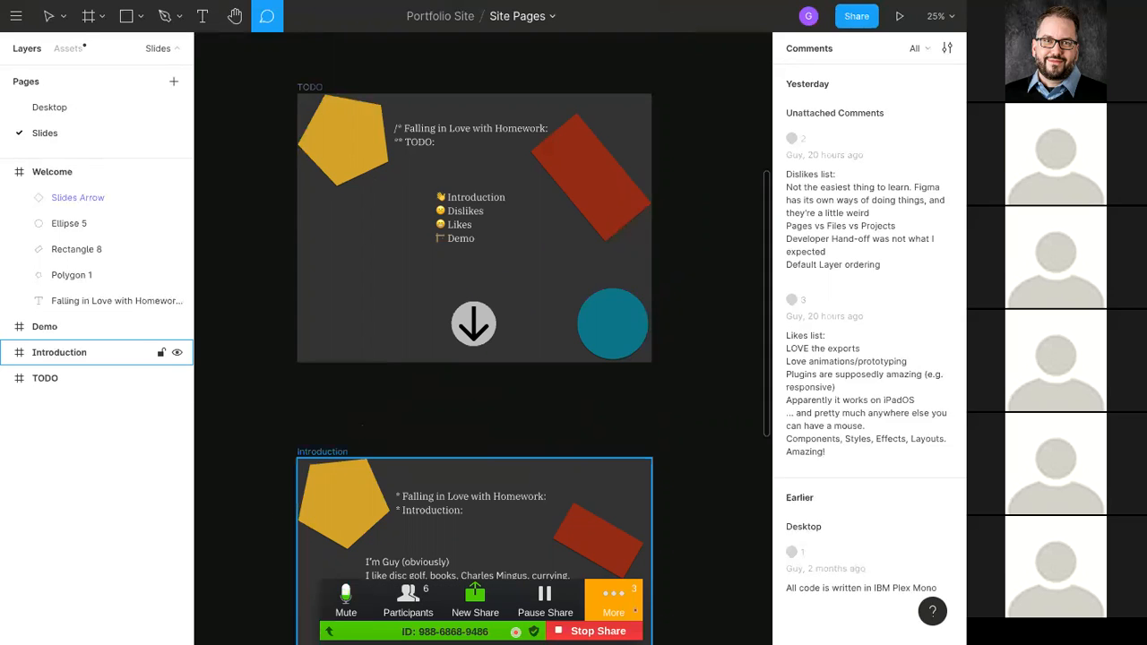
Step: Check the Zoom meeting chat for new messages and close it
{"action": "left_click", "coordinate": [614, 596]}
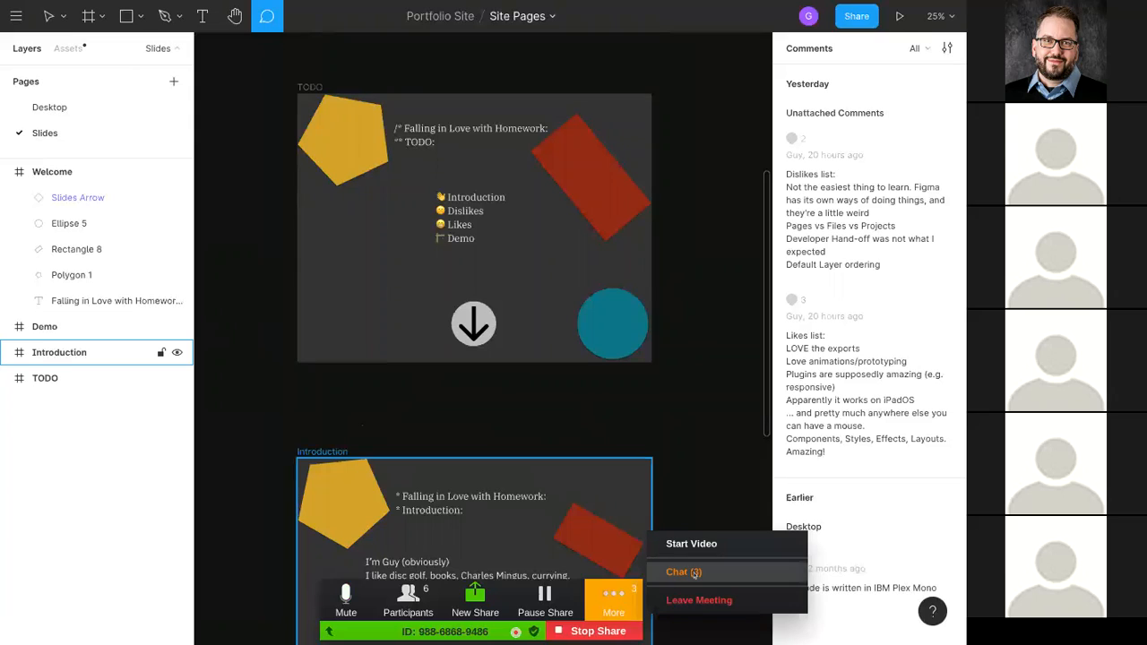
{"action": "left_click", "coordinate": [679, 577]}
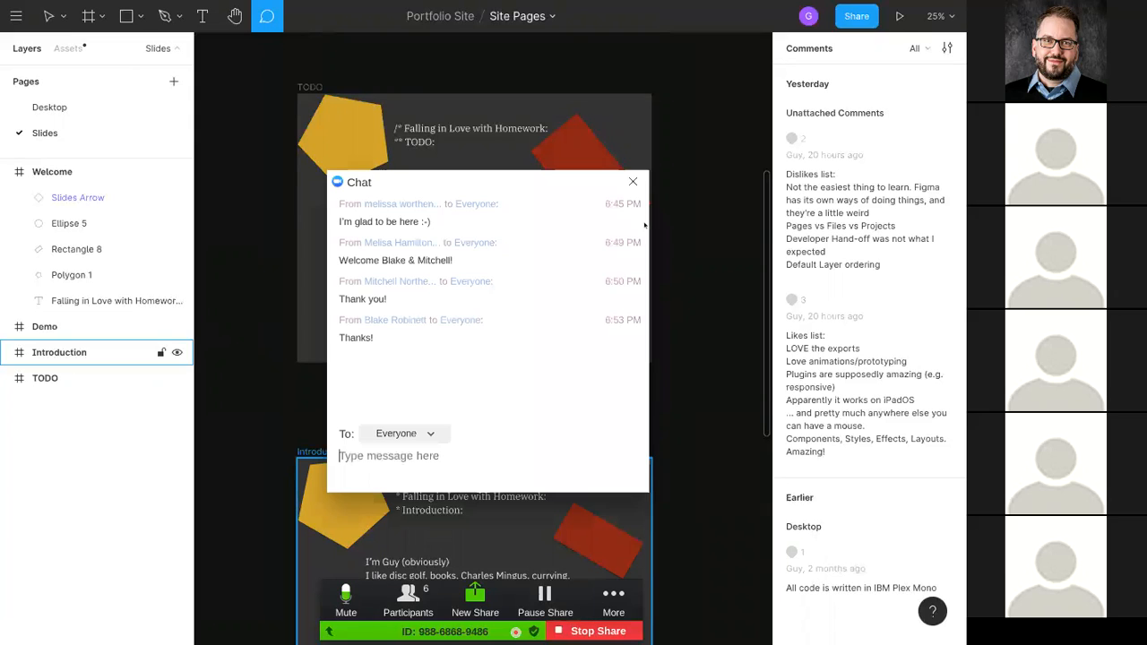
{"action": "left_click", "coordinate": [633, 182]}
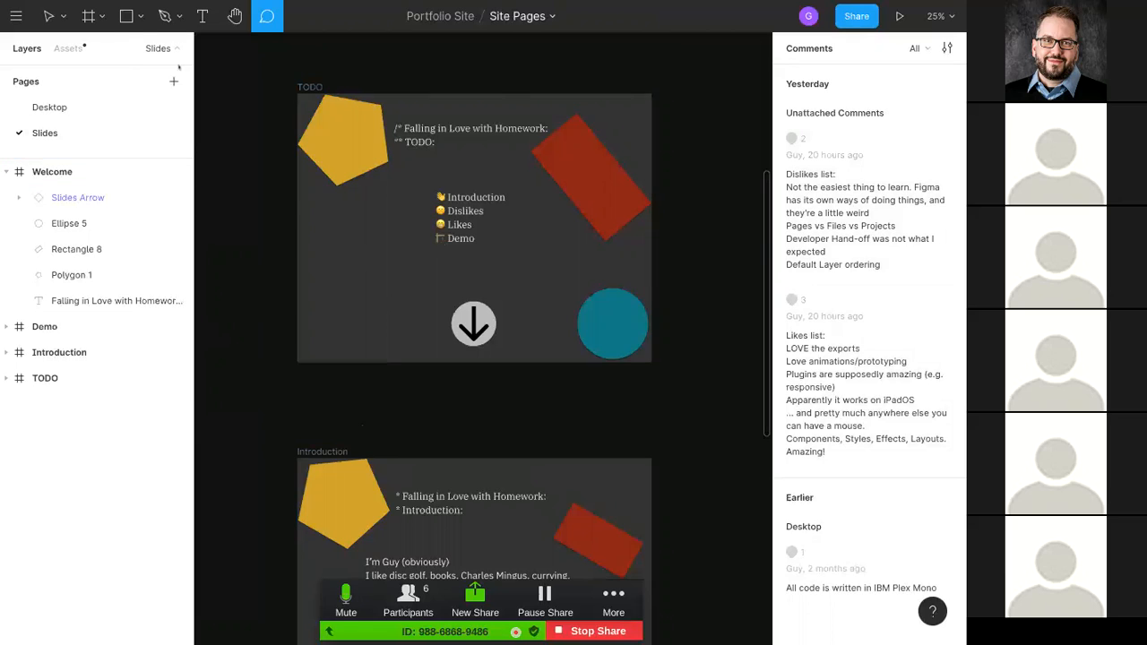
Step: Draw a rectangle of about 500 × 476 in the TODO frame and reposition it beneath the Title layer, near X 61, Y 758
{"action": "left_click", "coordinate": [126, 15]}
{"action": "left_click_drag", "start_coordinate": [315, 220], "coordinate": [414, 315]}
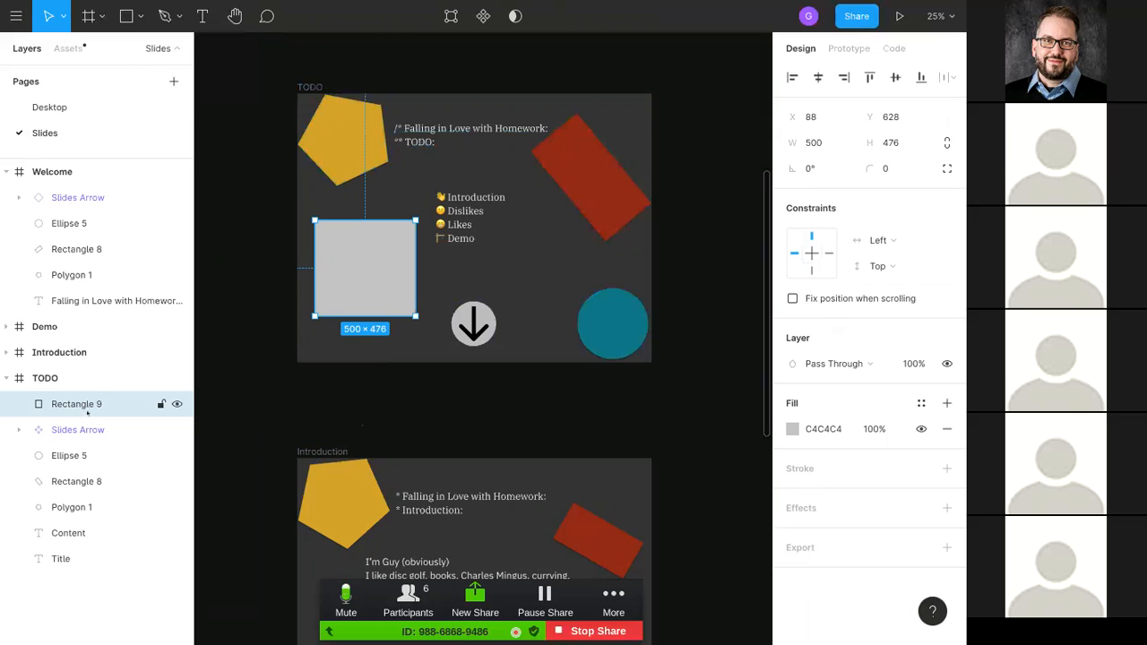
{"action": "left_click_drag", "start_coordinate": [89, 413], "coordinate": [77, 558]}
{"action": "left_click_drag", "start_coordinate": [349, 266], "coordinate": [341, 292]}
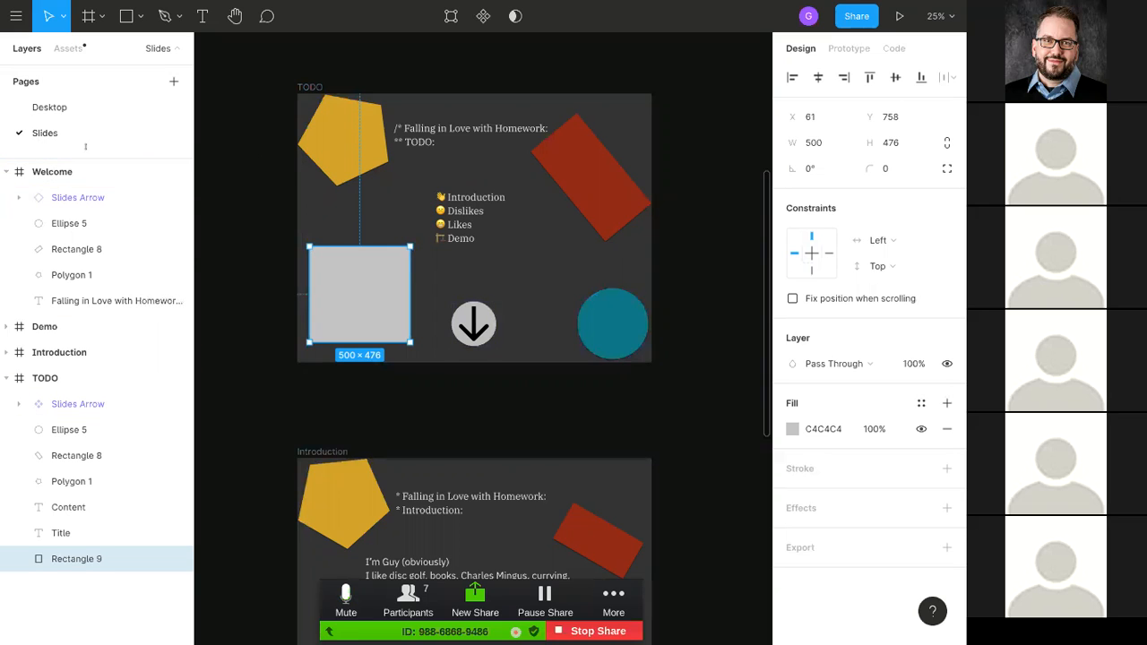
Step: View the layer list of the Desktop page and return to the Slides page
{"action": "left_click", "coordinate": [52, 106]}
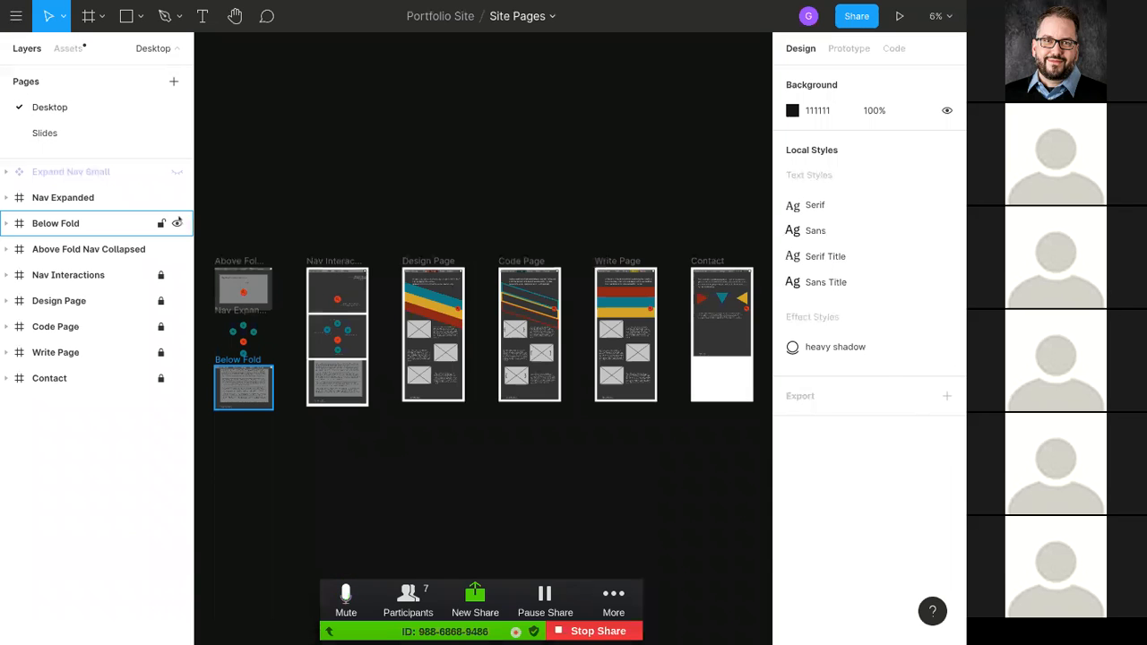
{"action": "left_click", "coordinate": [50, 133]}
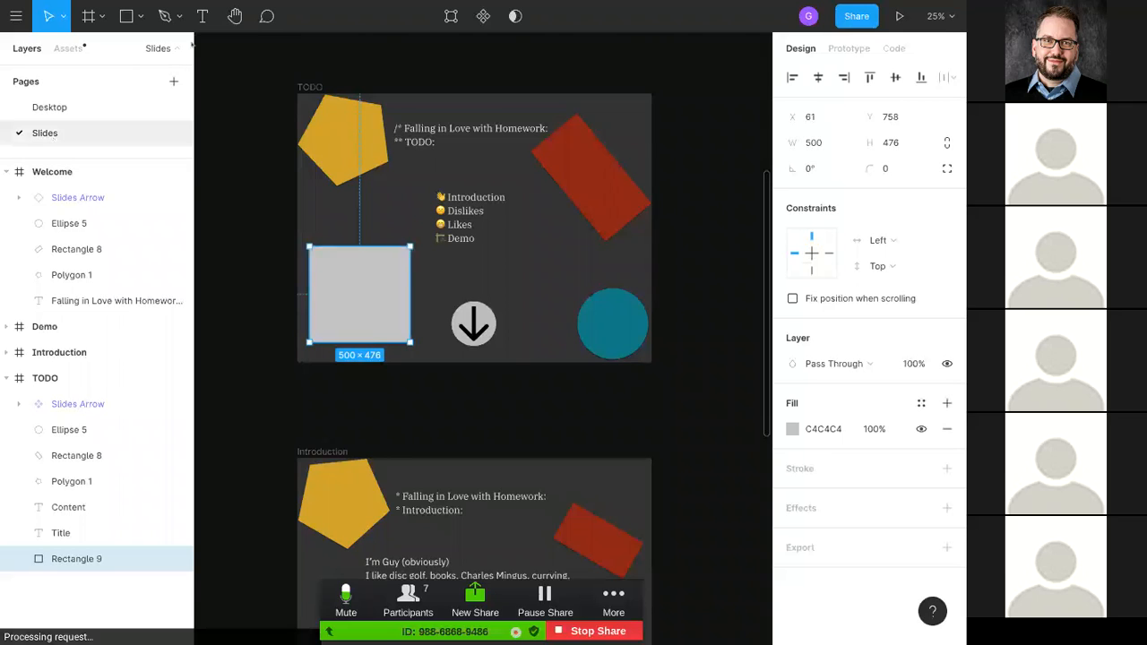
Step: Discard the empty comment on the grey rectangle and delete the rectangle from the TODO frame
{"action": "left_click", "coordinate": [266, 16]}
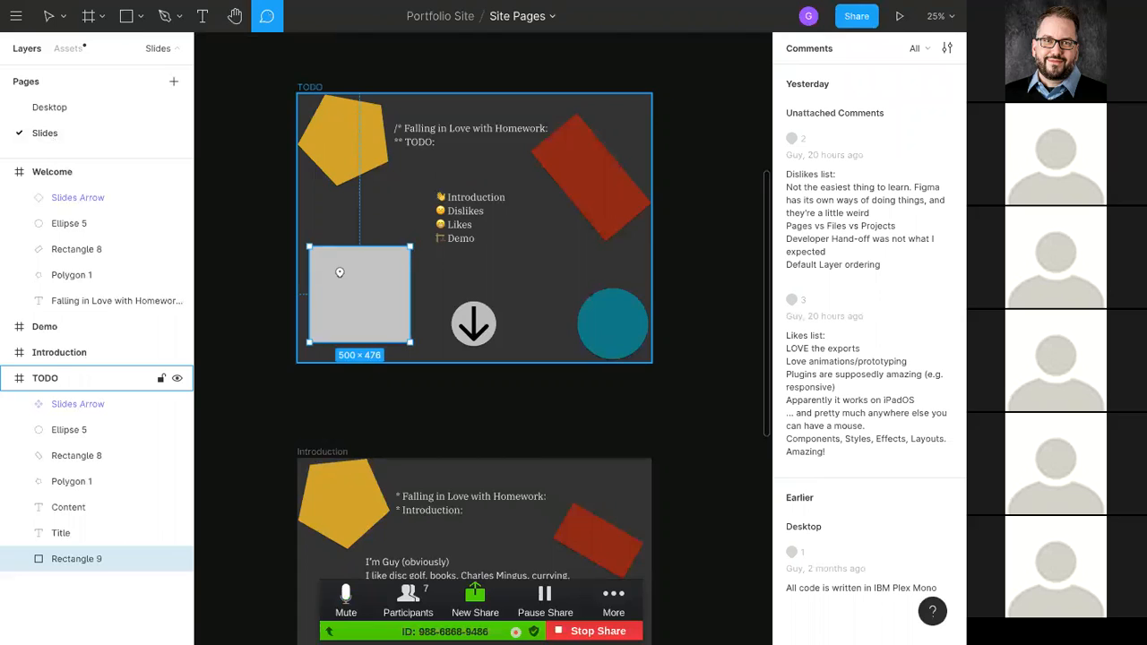
{"action": "left_click", "coordinate": [58, 16]}
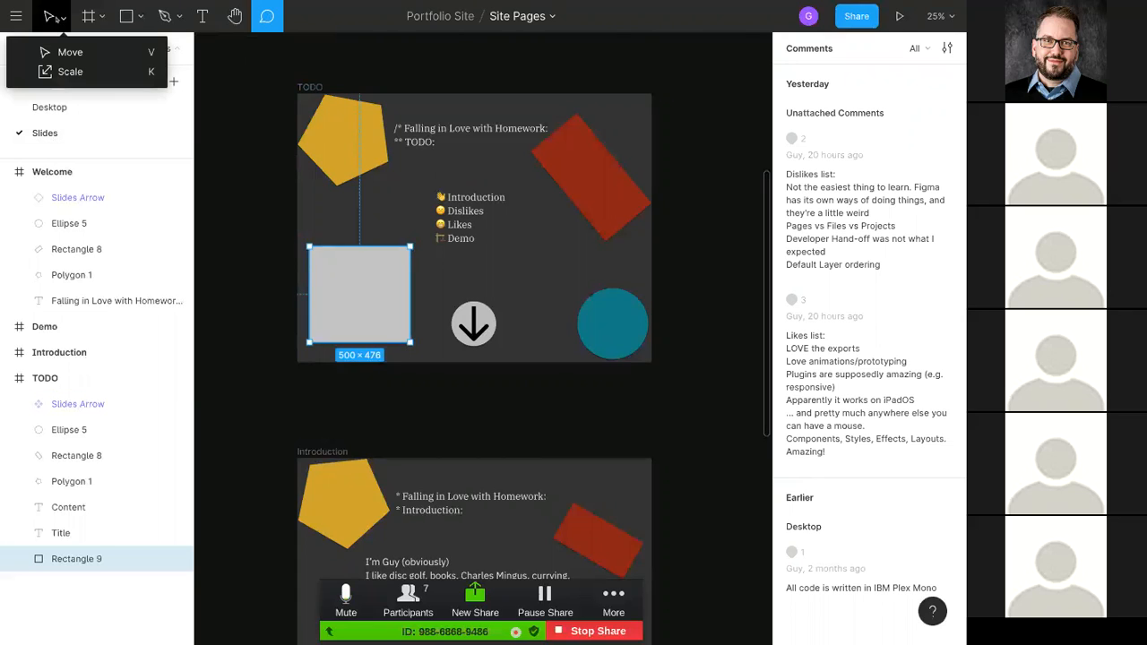
{"action": "left_click", "coordinate": [354, 287]}
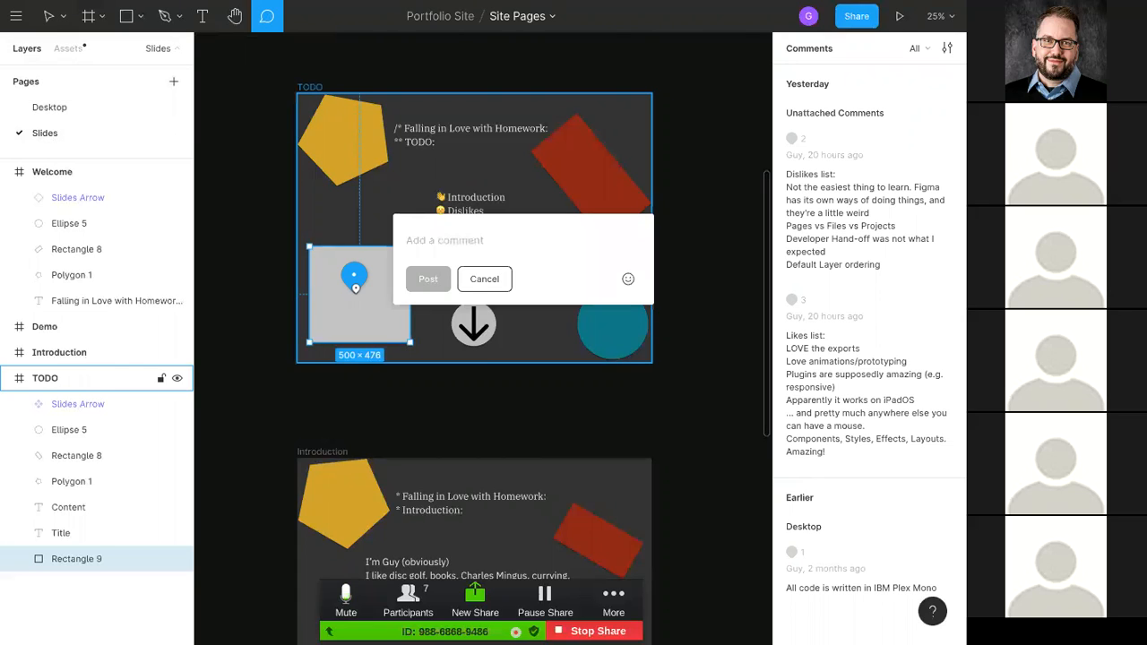
{"action": "left_click", "coordinate": [484, 278]}
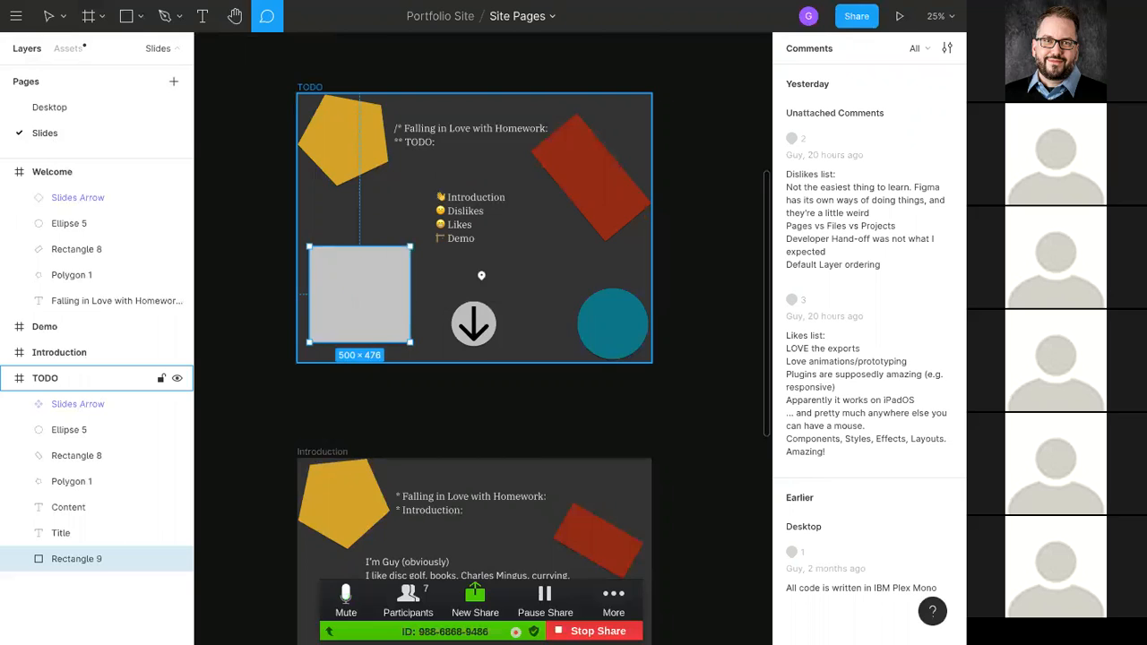
{"action": "left_click", "coordinate": [50, 18]}
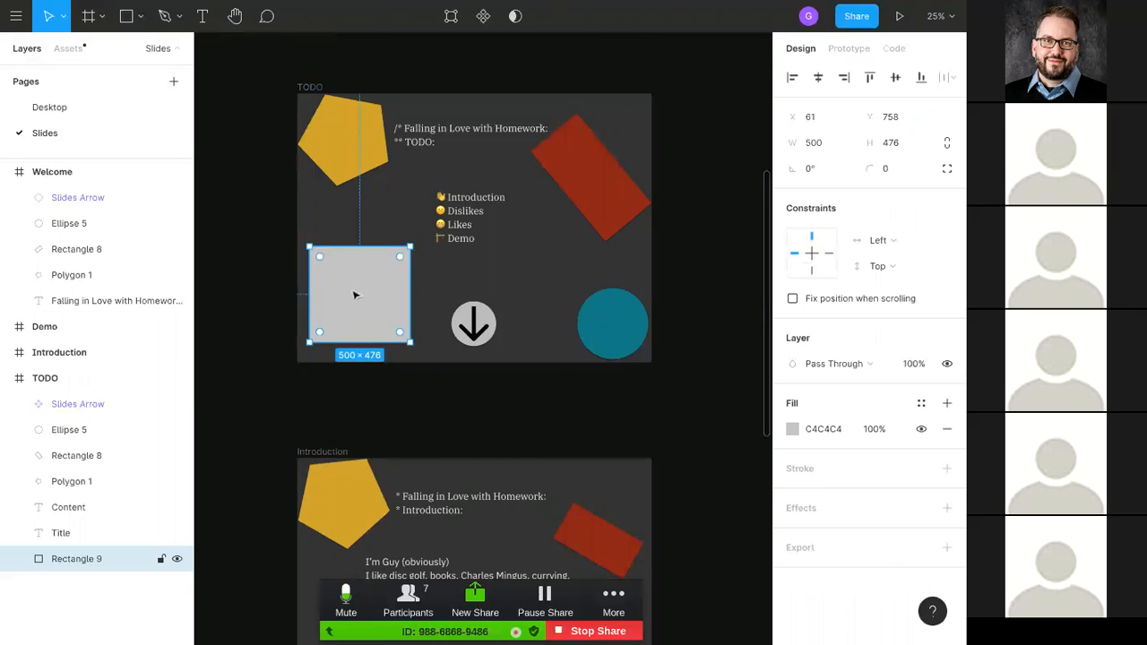
{"action": "key", "text": "Delete"}
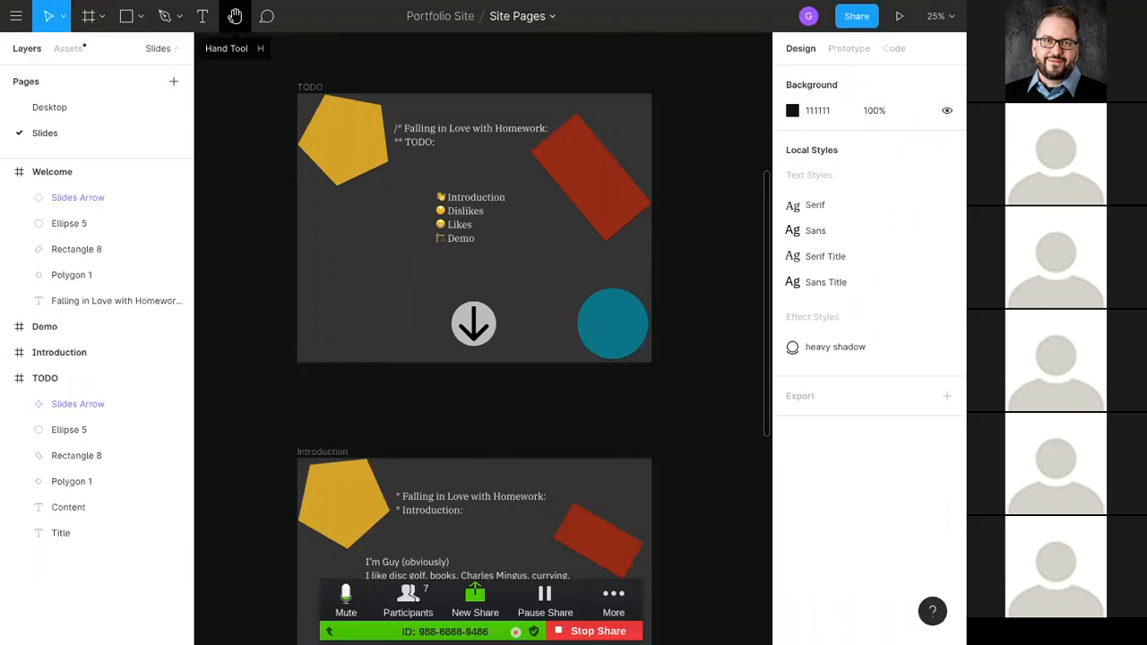
Step: Show the file's comments and read the Dislikes and Likes lists
{"action": "left_click", "coordinate": [267, 16]}
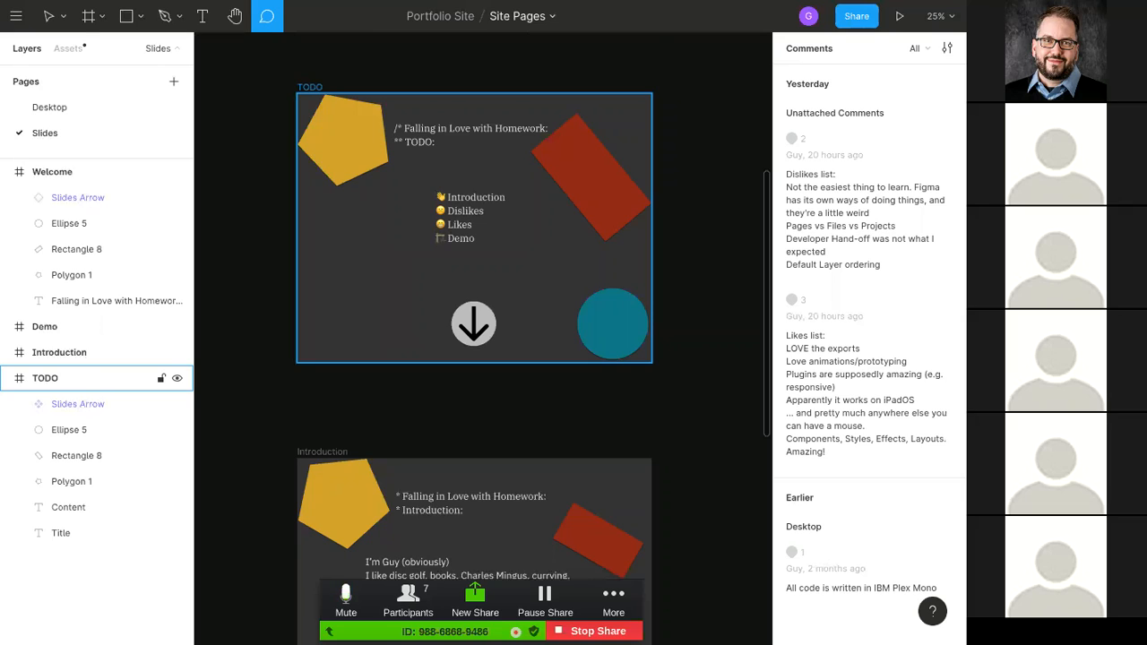
{"action": "left_click", "coordinate": [294, 111]}
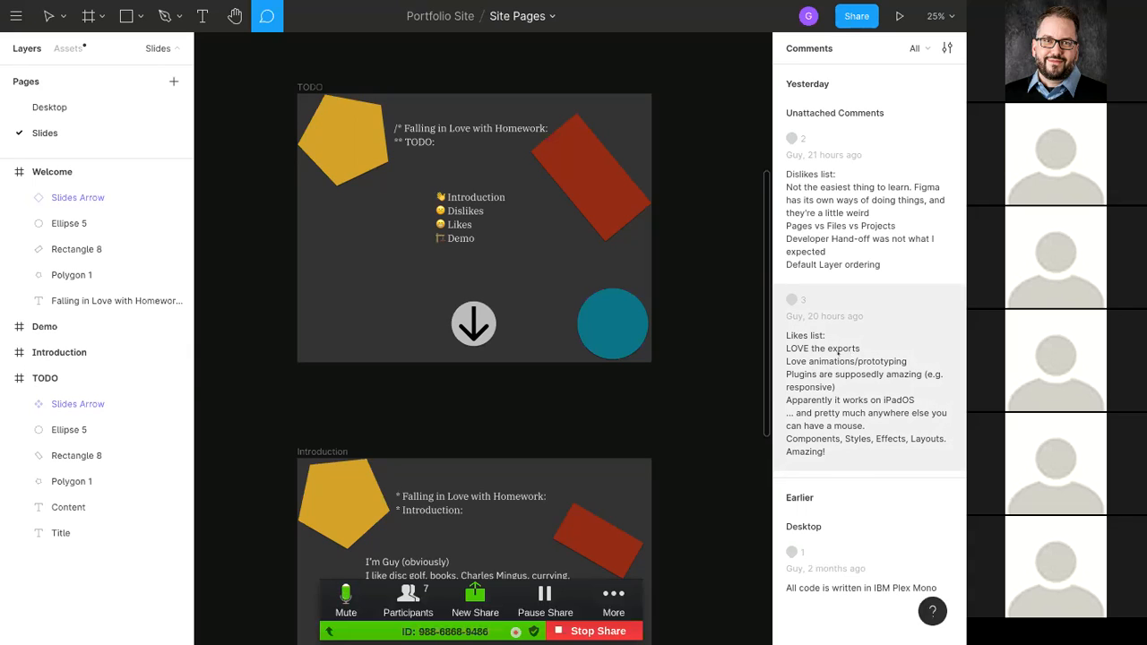
Step: Discard the empty comment on the TODO slide and select its yellow pentagon with the Move tool
{"action": "left_click", "coordinate": [350, 165]}
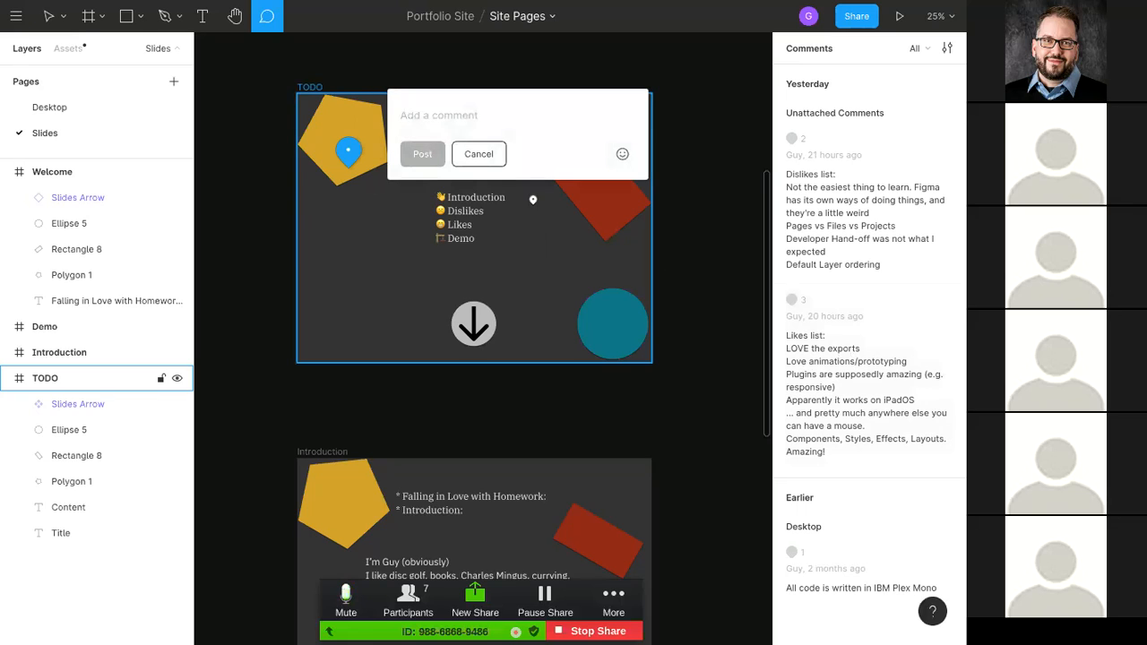
{"action": "key", "text": "Escape"}
{"action": "left_click", "coordinate": [63, 16]}
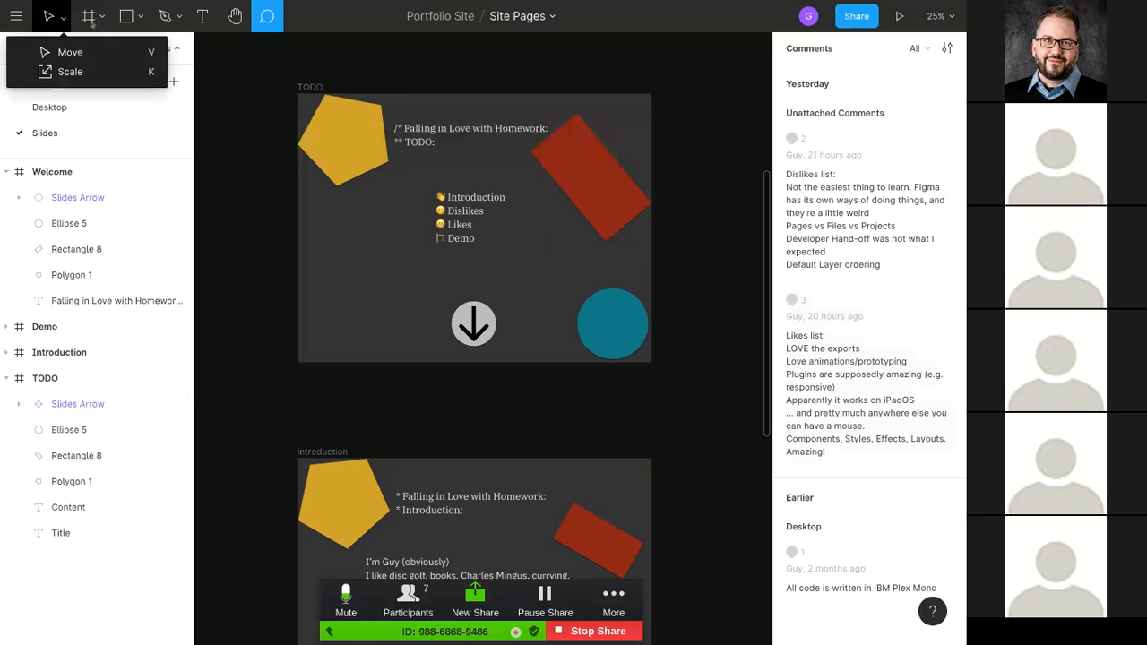
{"action": "left_click", "coordinate": [65, 51]}
{"action": "left_click", "coordinate": [348, 146]}
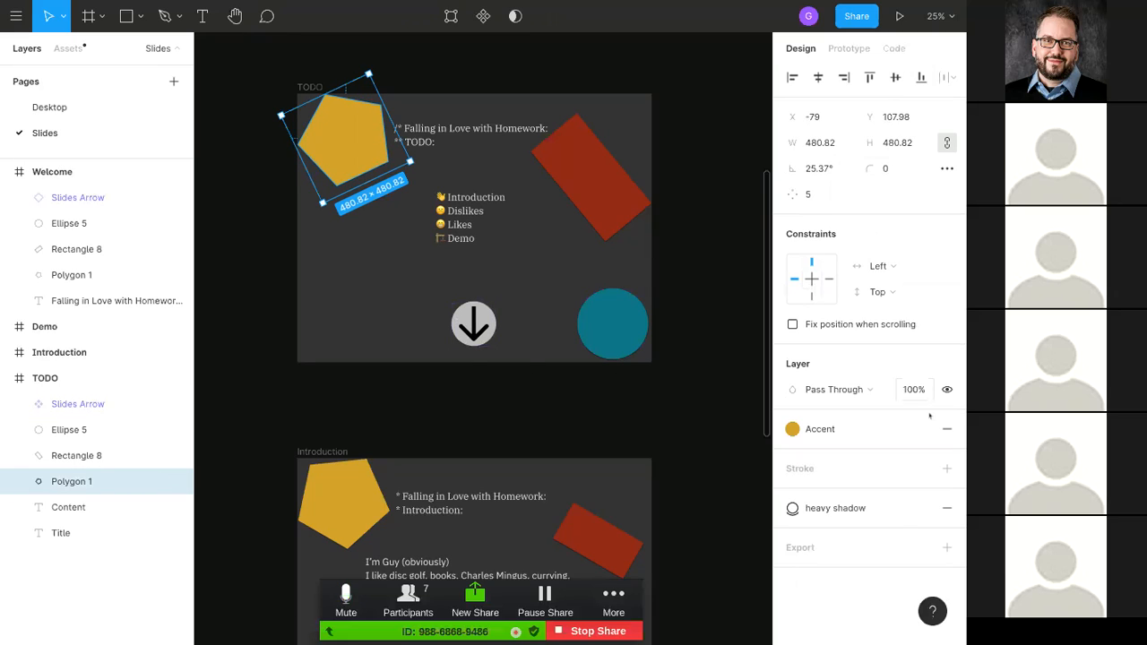
Step: Add an export setting to the TODO slide's yellow pentagon and set its format to SVG
{"action": "left_click", "coordinate": [896, 550]}
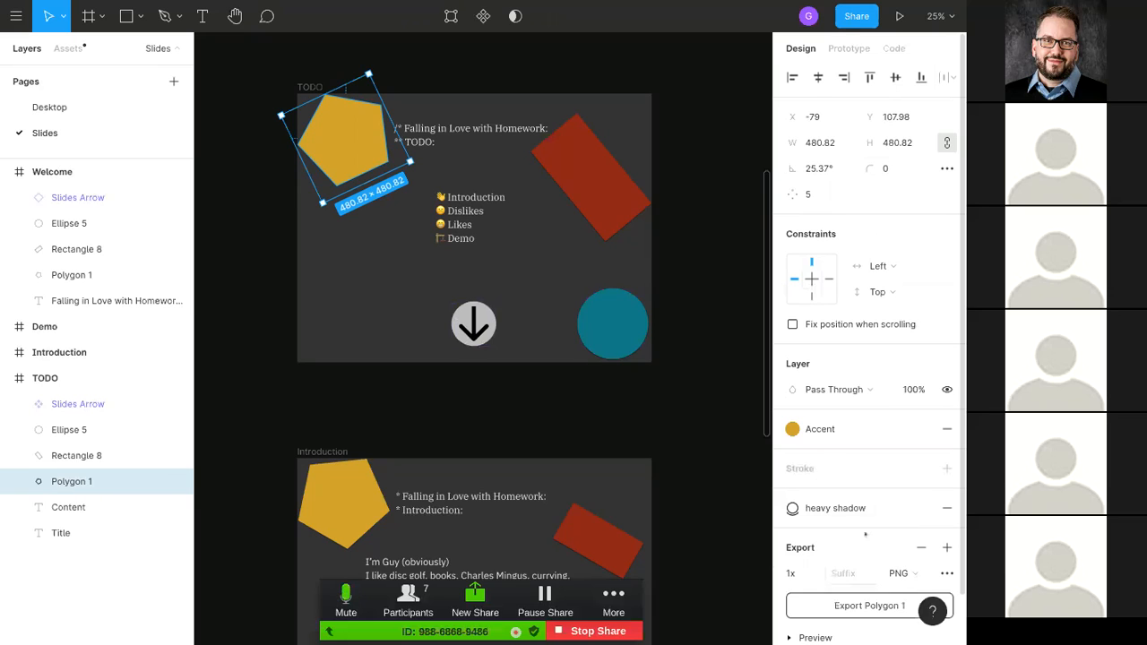
{"action": "scroll", "coordinate": [865, 534], "scroll_direction": "down", "scroll_amount": 1}
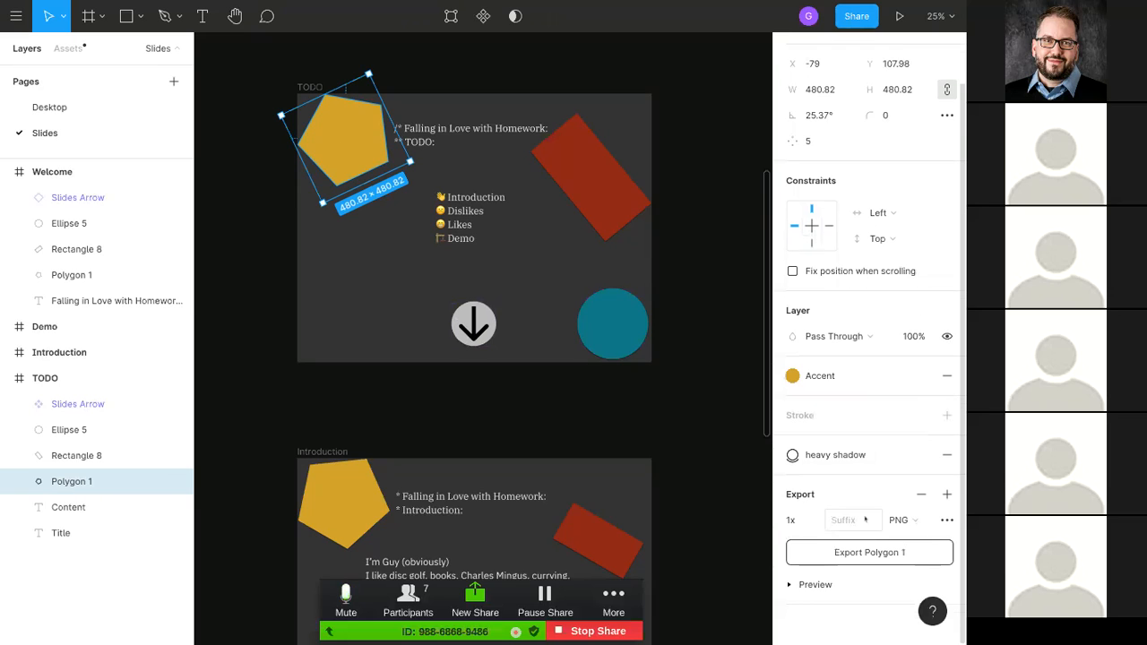
{"action": "left_click", "coordinate": [802, 523]}
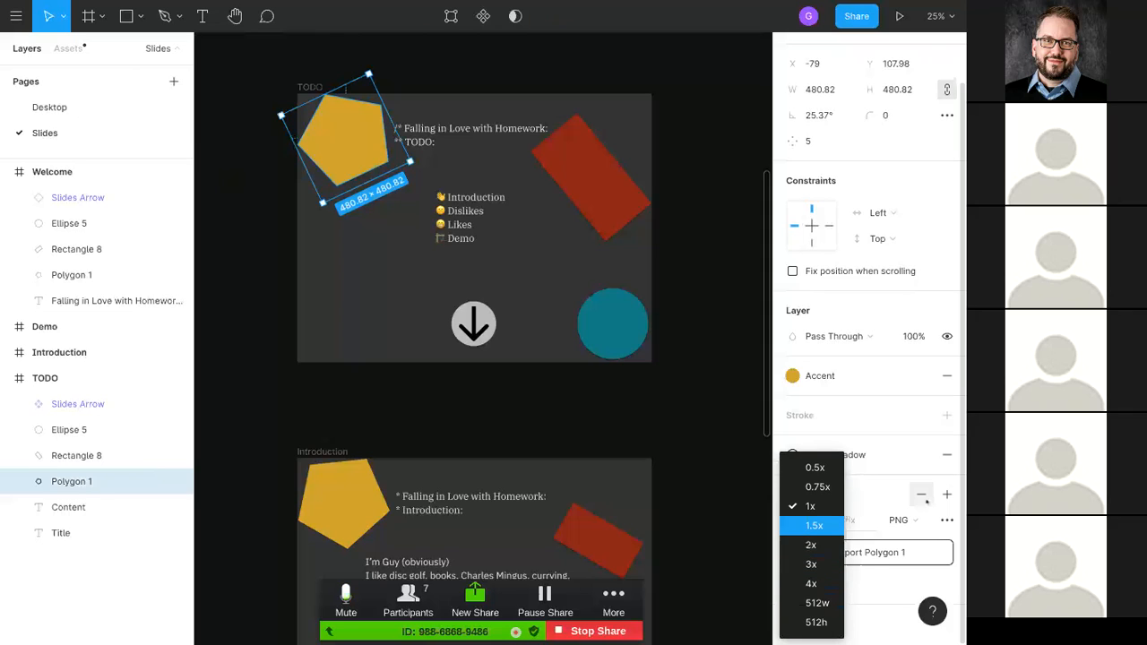
{"action": "left_click", "coordinate": [898, 520]}
{"action": "left_click", "coordinate": [914, 547]}
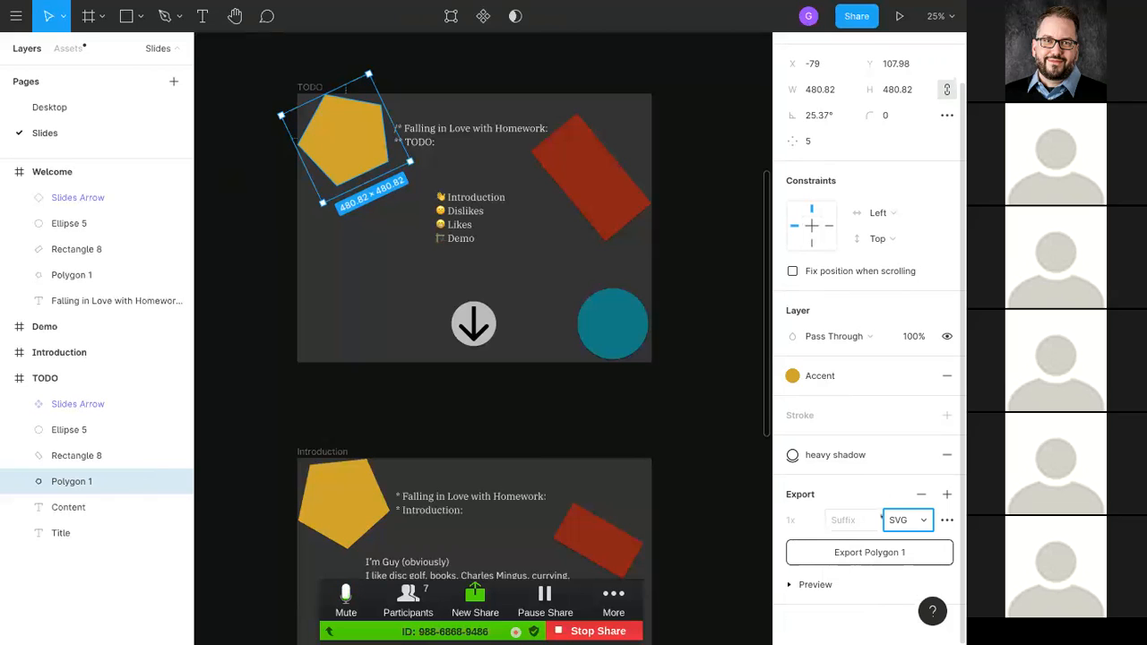
{"action": "left_click", "coordinate": [910, 520]}
{"action": "left_click", "coordinate": [865, 500]}
{"action": "left_click", "coordinate": [901, 520]}
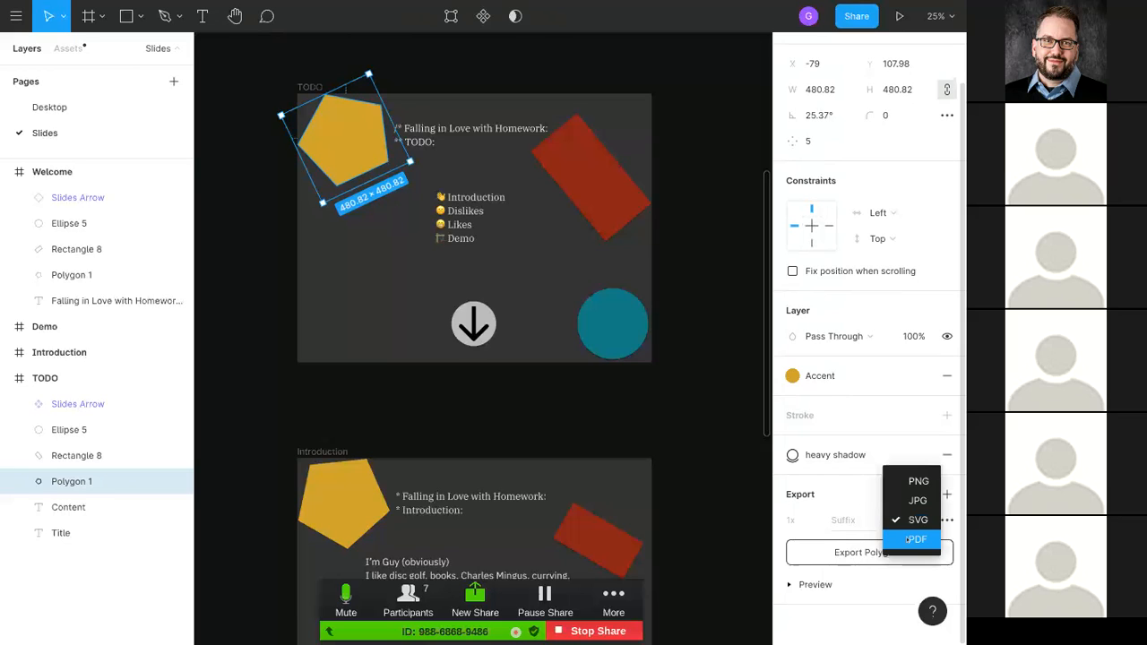
{"action": "left_click", "coordinate": [869, 490]}
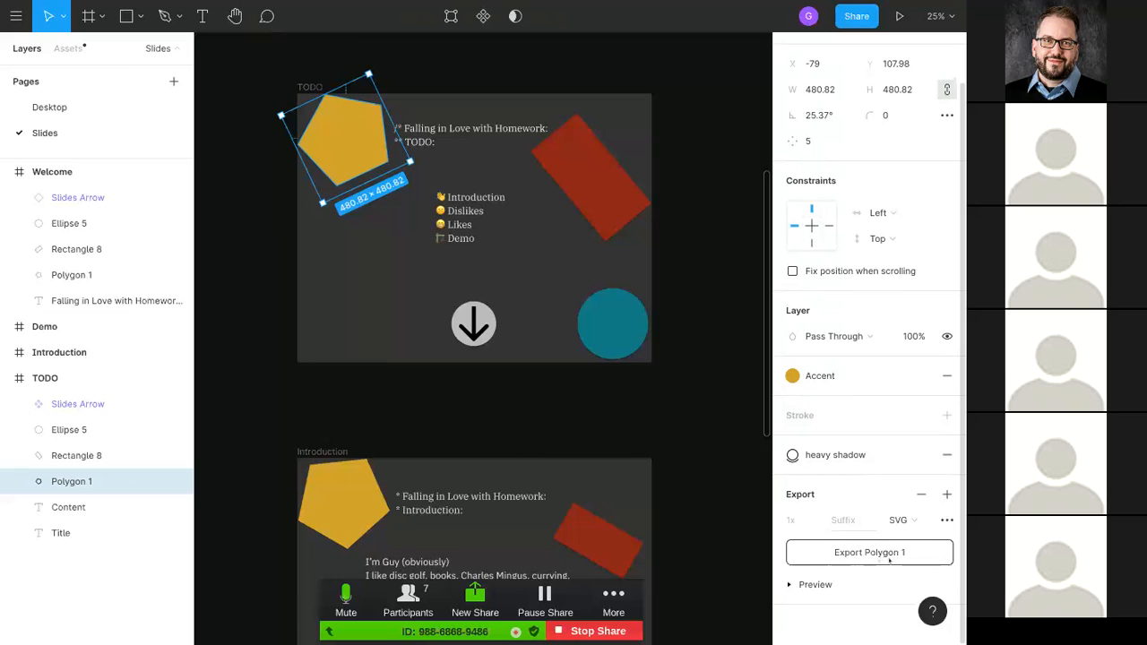
Step: Look at the pentagon's additional SVG export options and expand its export preview
{"action": "left_click", "coordinate": [945, 520]}
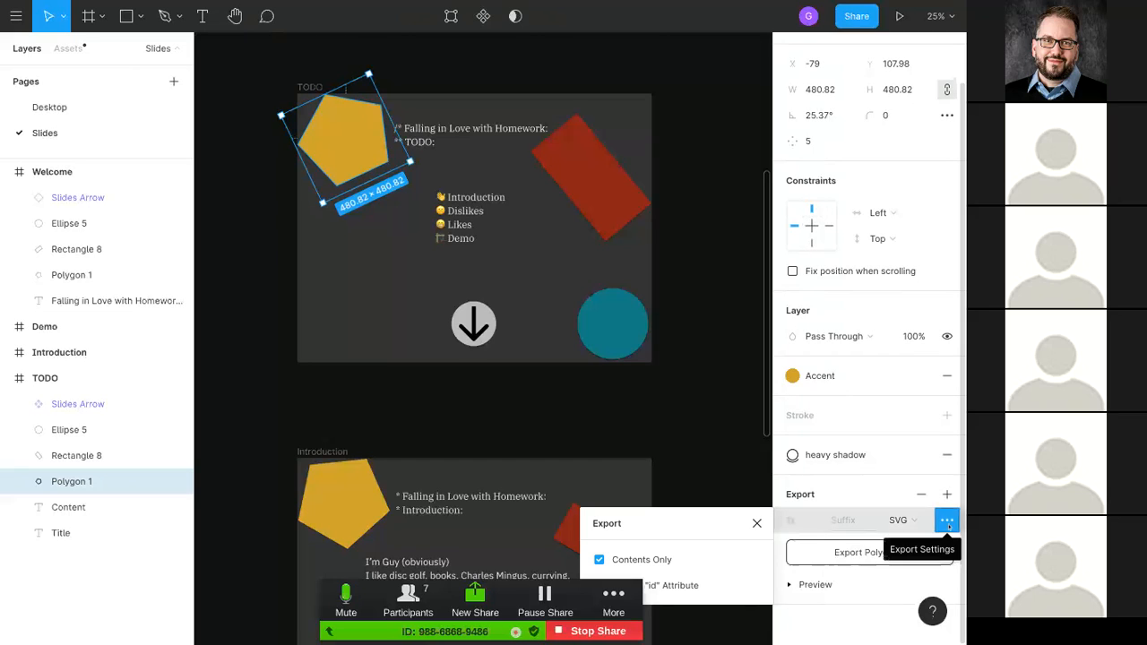
{"action": "left_click", "coordinate": [947, 522]}
{"action": "left_click", "coordinate": [842, 584]}
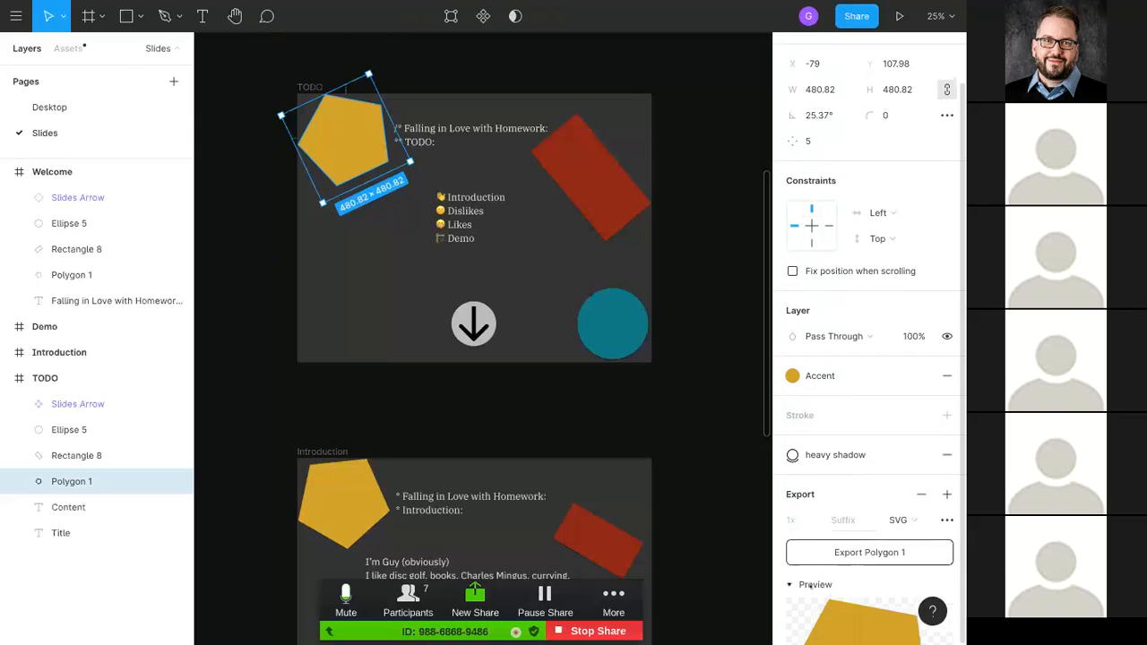
{"action": "scroll", "coordinate": [824, 565], "scroll_direction": "down", "scroll_amount": 3}
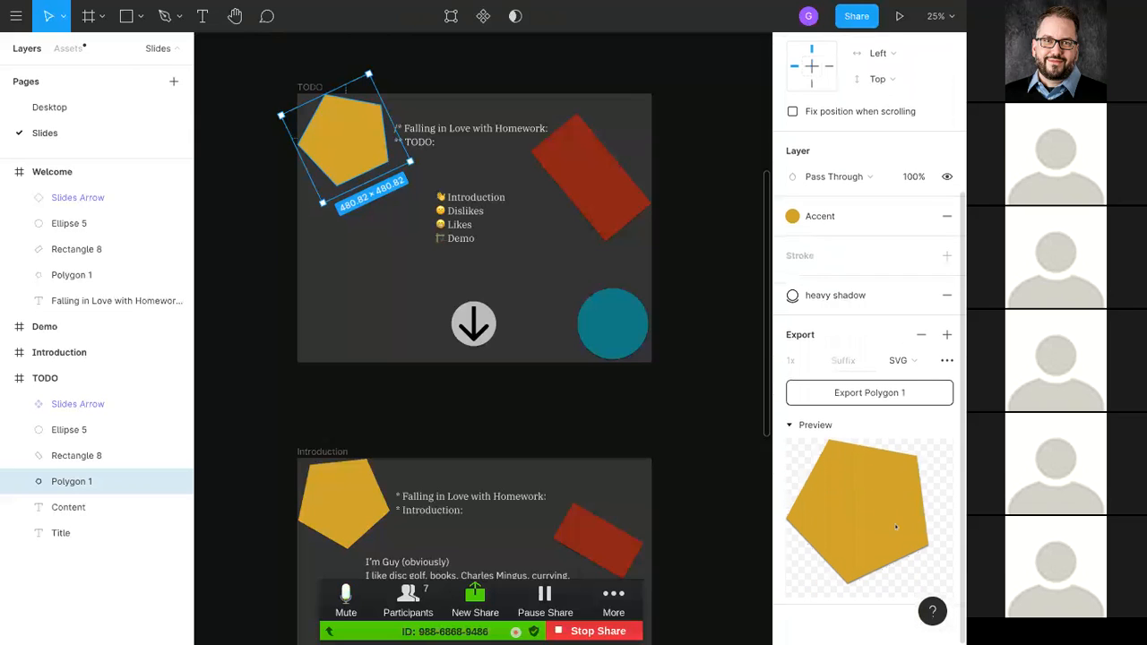
Step: Remove the pentagon's export setting and show the file's comments again
{"action": "left_click", "coordinate": [878, 361]}
{"action": "left_click", "coordinate": [911, 359]}
{"action": "left_click", "coordinate": [921, 334]}
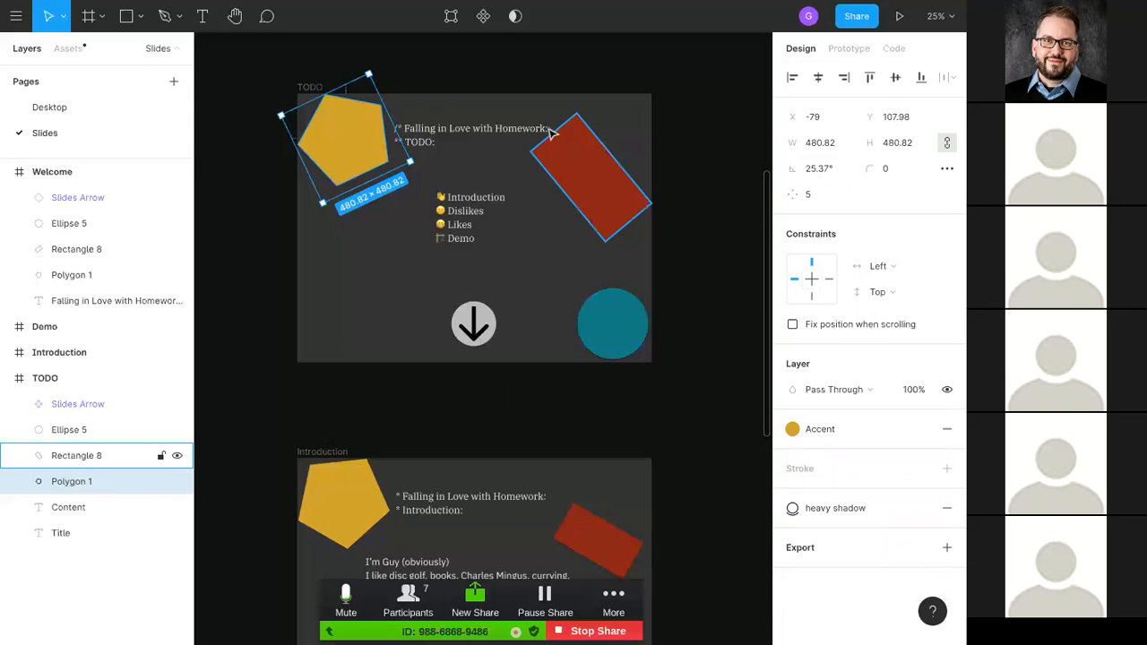
{"action": "left_click", "coordinate": [263, 17]}
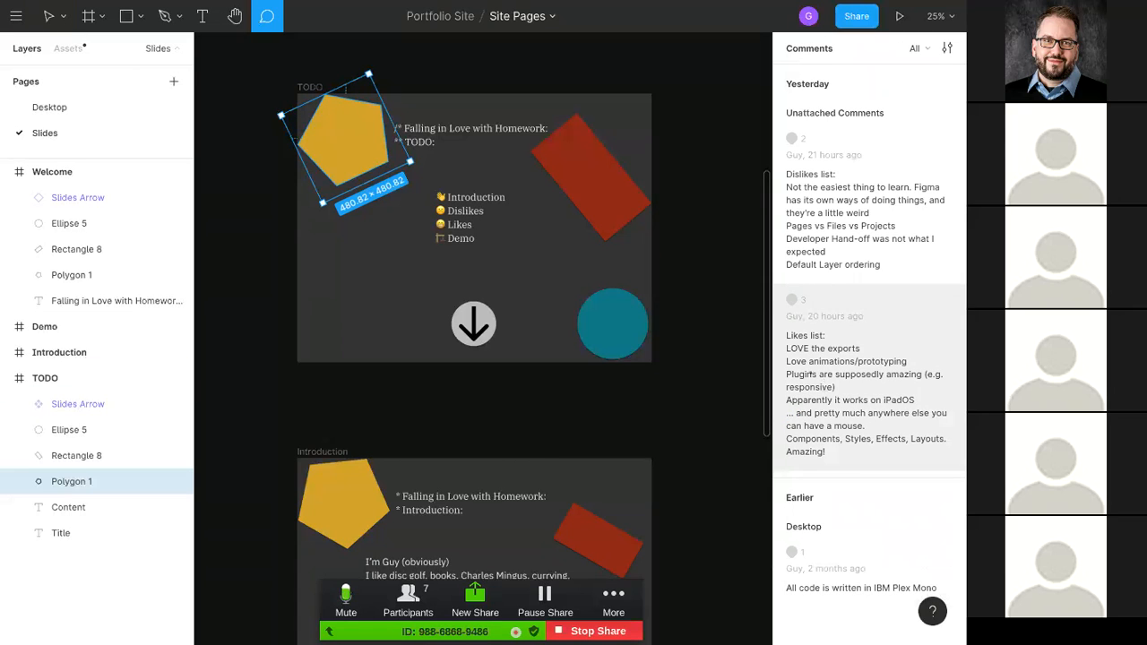
Step: Switch to Slack and open the Figma Responsive plugin link from the direct-message conversation with oneself
{"action": "mouse_move", "coordinate": [336, 3]}
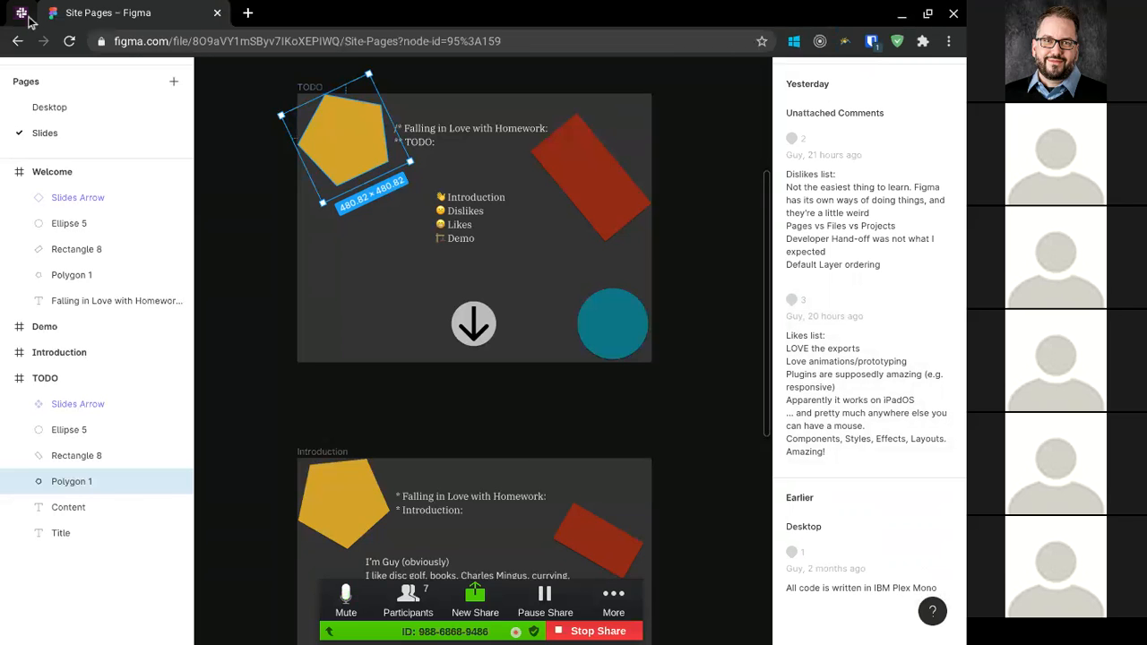
{"action": "left_click", "coordinate": [30, 21]}
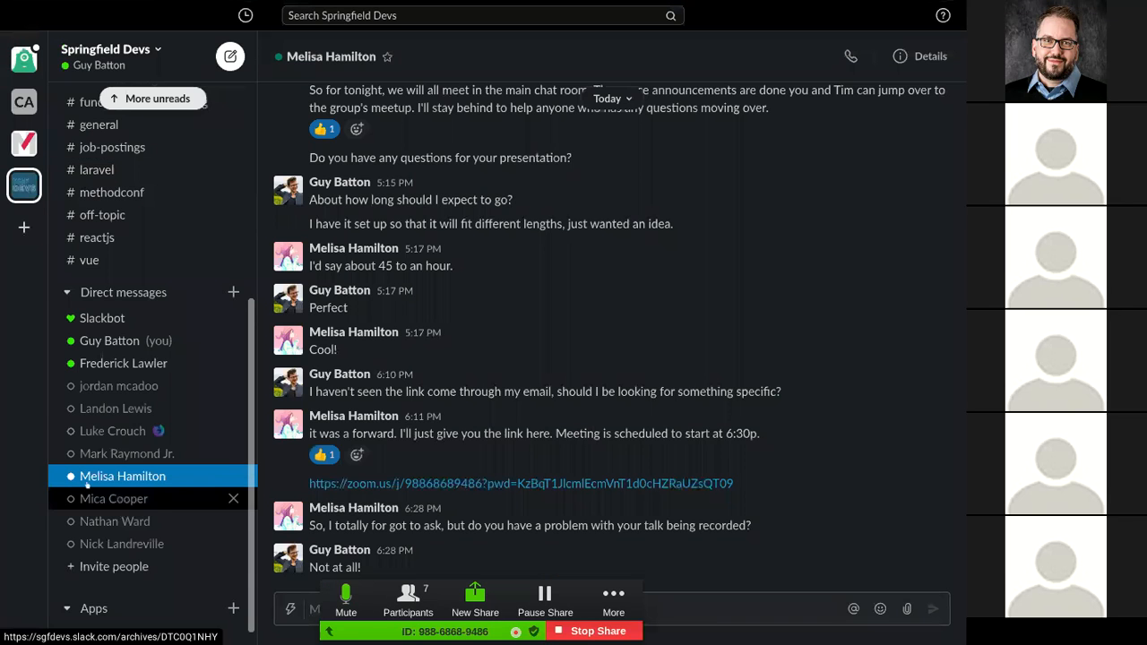
{"action": "scroll", "coordinate": [87, 483], "scroll_direction": "down", "scroll_amount": 1}
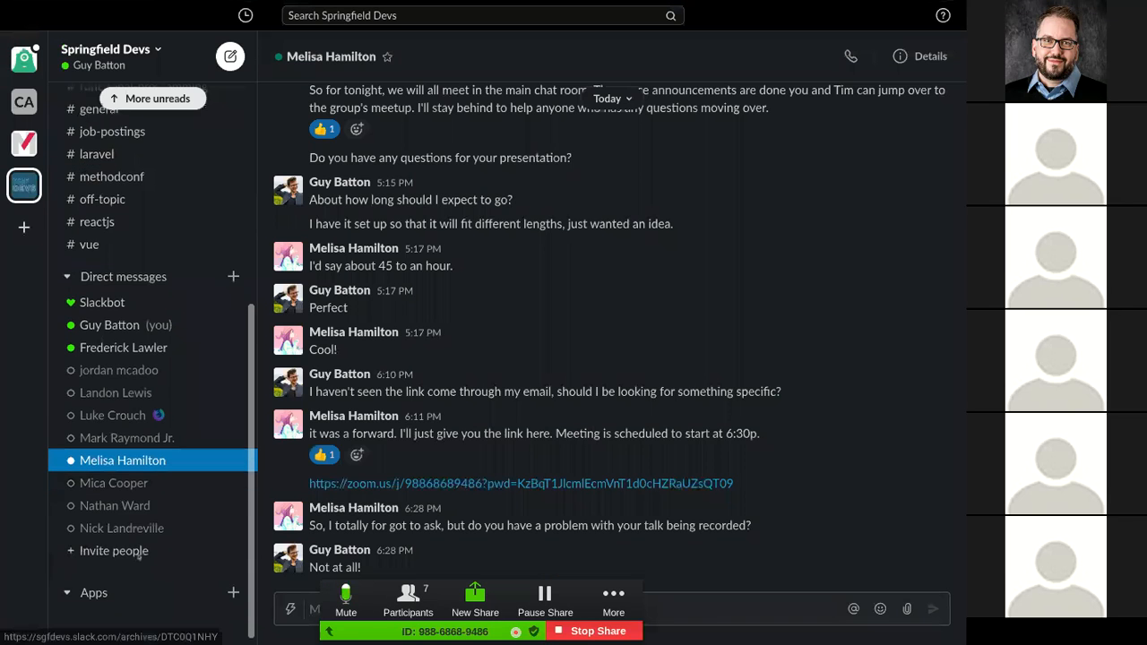
{"action": "left_click", "coordinate": [120, 326]}
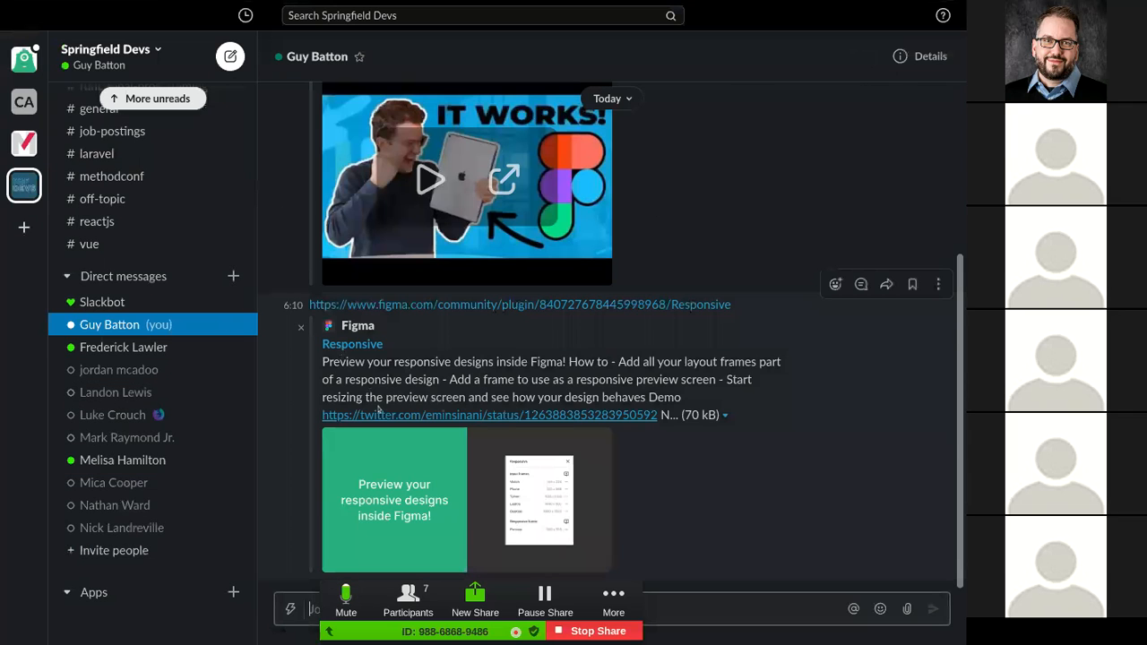
{"action": "left_click", "coordinate": [414, 306]}
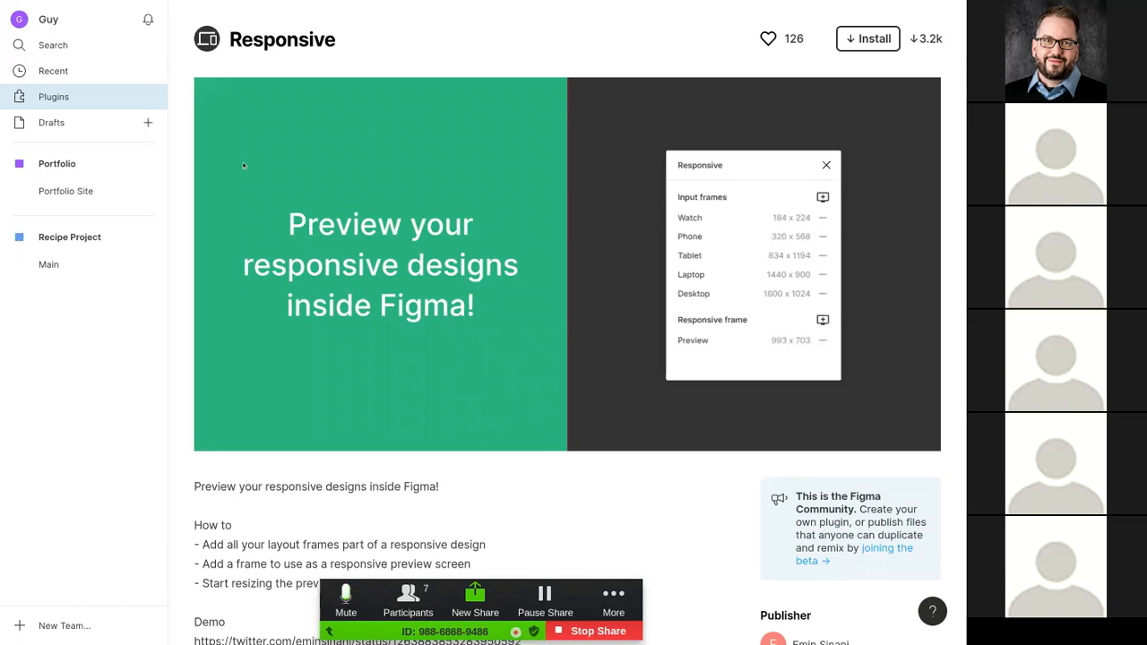
Step: Read the Responsive plugin's page, including its preview image, how-to instructions, demo link, notes and version history
{"action": "mouse_move", "coordinate": [236, 2]}
{"action": "scroll", "coordinate": [703, 298], "scroll_direction": "down", "scroll_amount": 2}
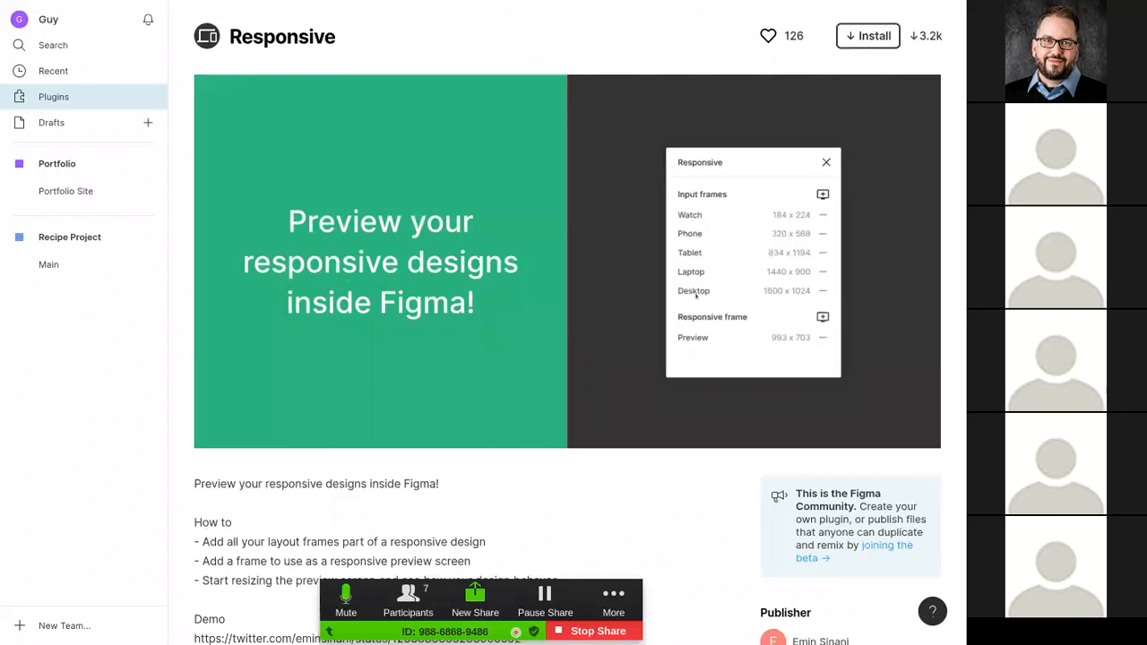
{"action": "scroll", "coordinate": [678, 298], "scroll_direction": "down", "scroll_amount": 3}
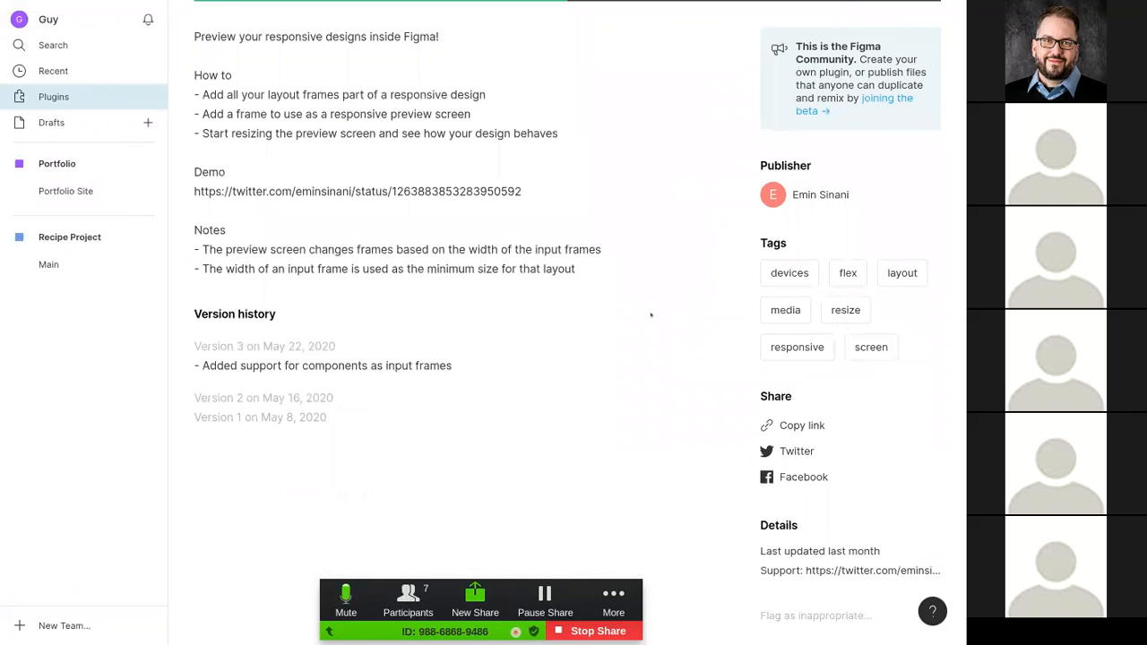
{"action": "scroll", "coordinate": [650, 314], "scroll_direction": "up", "scroll_amount": 2}
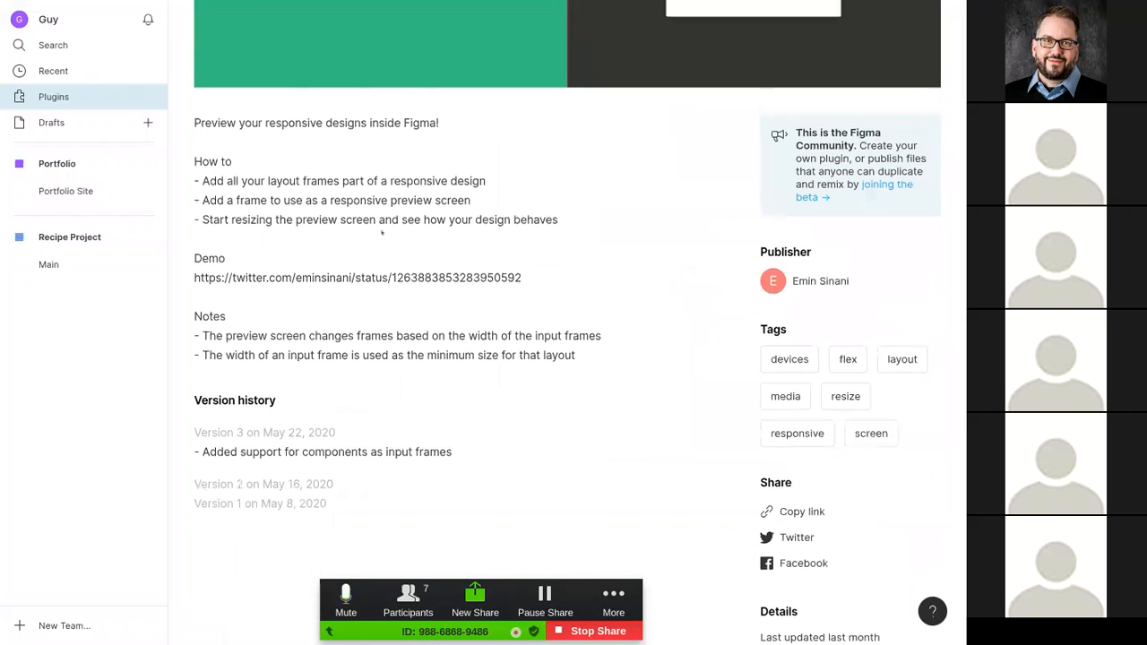
{"action": "left_click_drag", "start_coordinate": [198, 177], "coordinate": [475, 204]}
{"action": "left_click", "coordinate": [475, 204]}
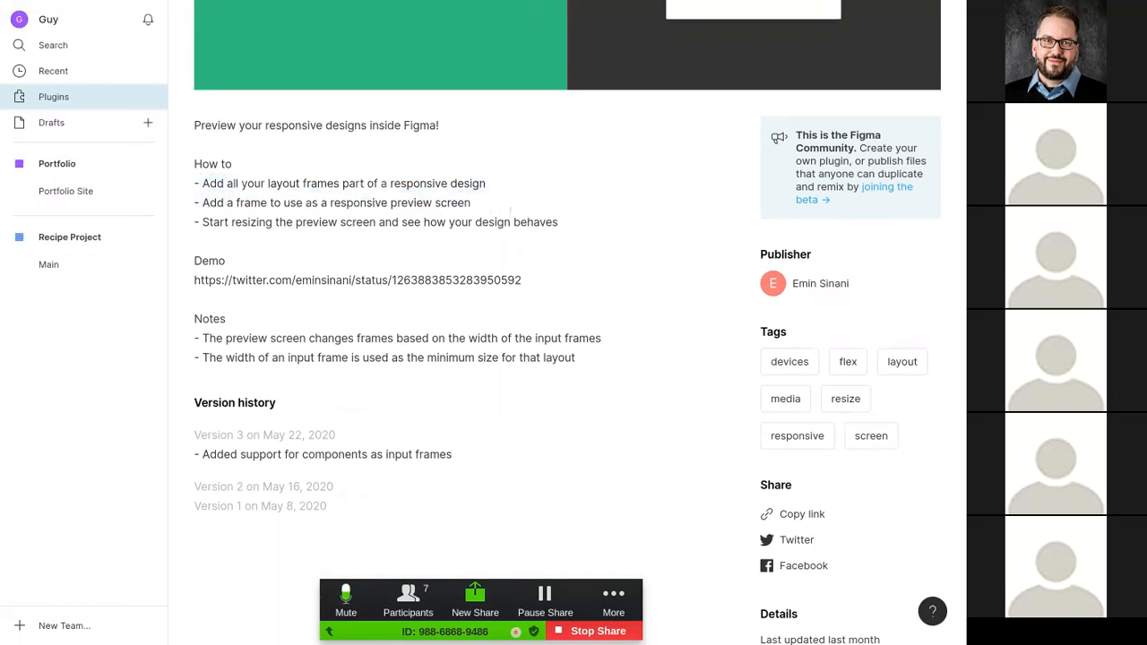
{"action": "scroll", "coordinate": [506, 210], "scroll_direction": "up", "scroll_amount": 3}
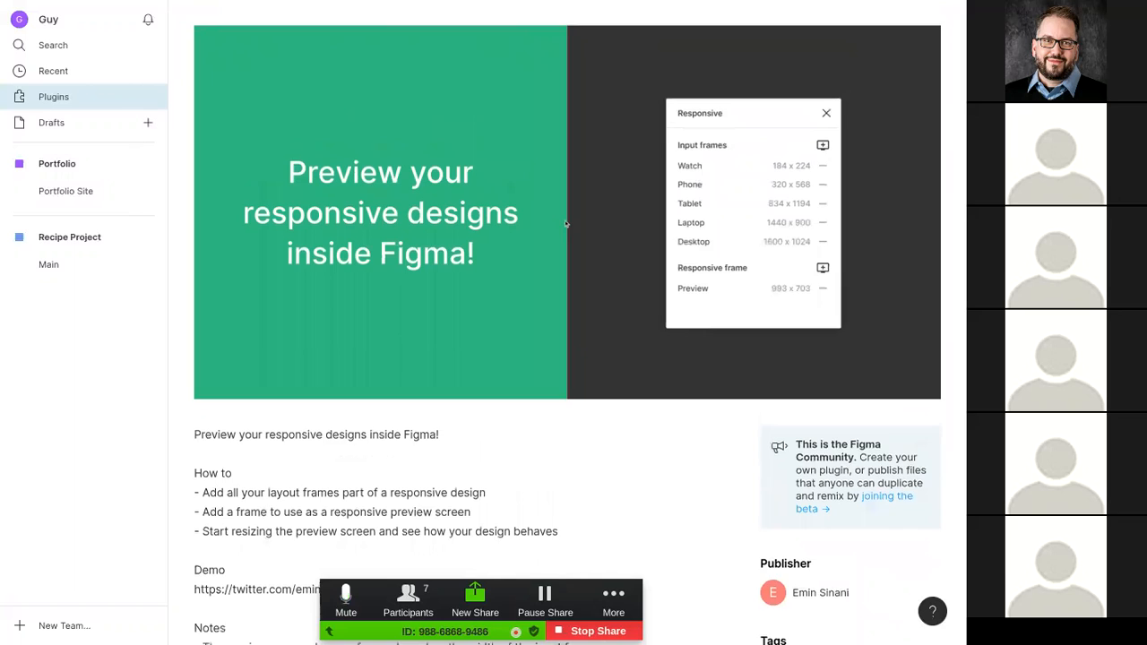
{"action": "scroll", "coordinate": [538, 229], "scroll_direction": "up", "scroll_amount": 3}
{"action": "scroll", "coordinate": [546, 231], "scroll_direction": "down", "scroll_amount": 5}
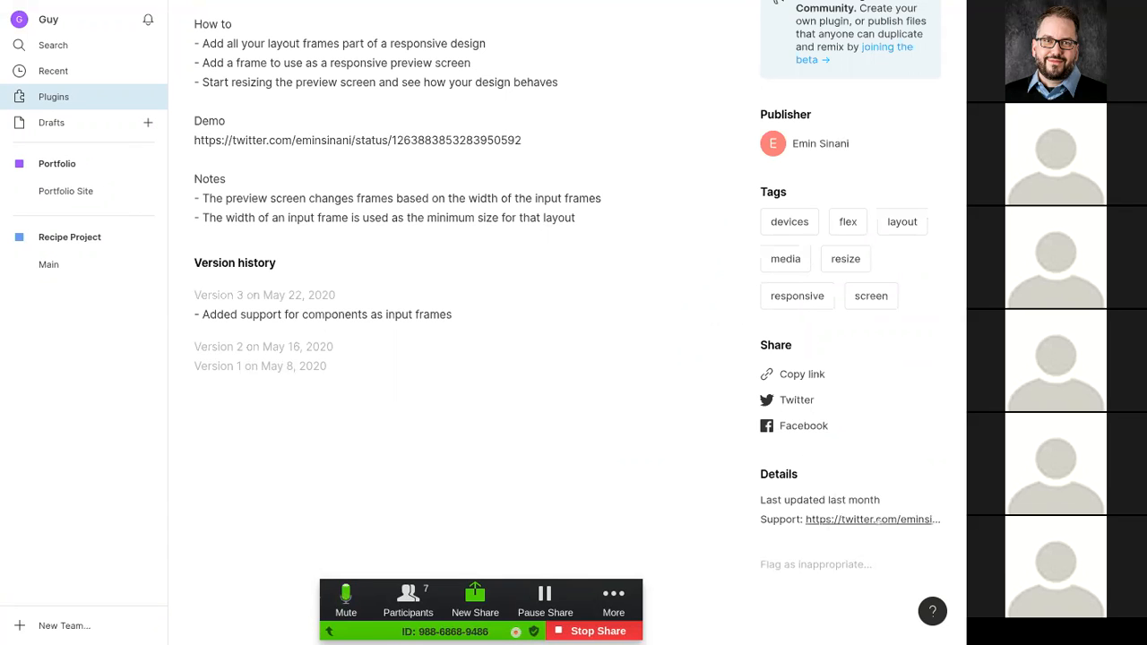
{"action": "scroll", "coordinate": [555, 329], "scroll_direction": "up", "scroll_amount": 1}
{"action": "left_click_drag", "start_coordinate": [189, 266], "coordinate": [526, 264]}
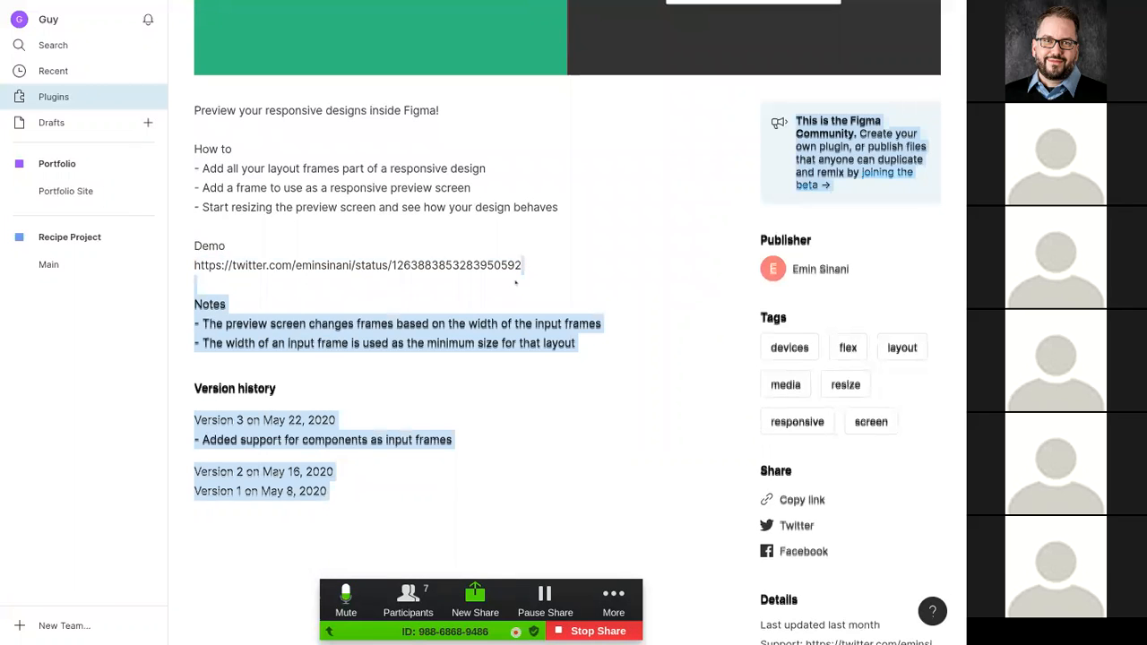
{"action": "left_click", "coordinate": [514, 285]}
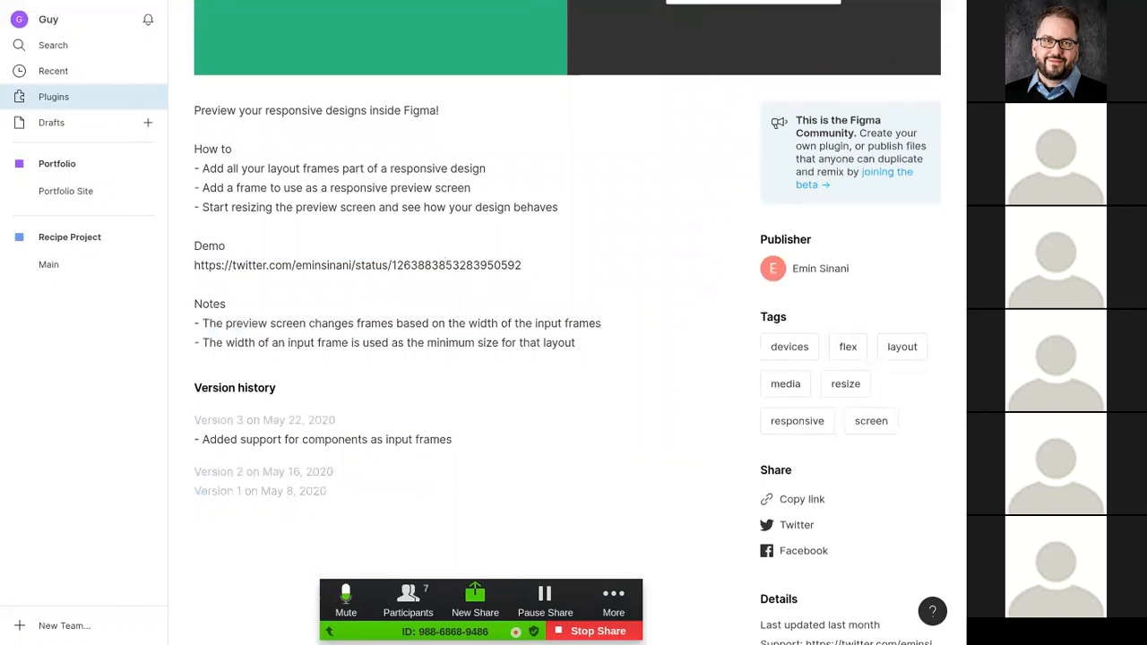
{"action": "scroll", "coordinate": [441, 256], "scroll_direction": "up", "scroll_amount": 5}
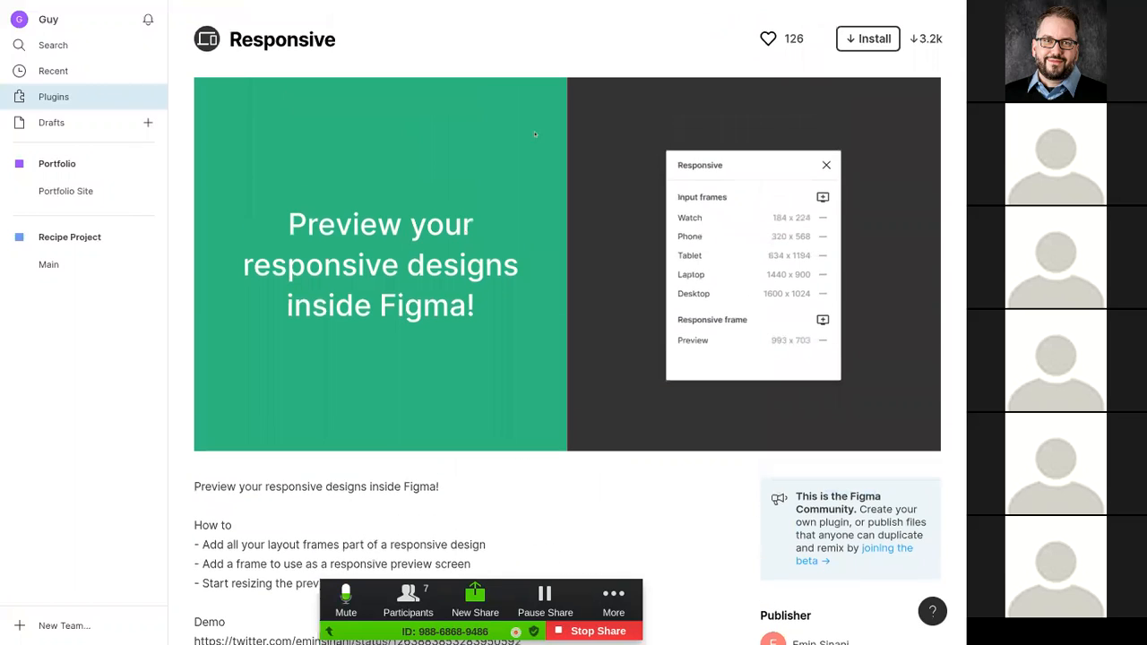
Step: Browse the featured and popular plugins in the Figma Community and return to the Site Pages file
{"action": "mouse_move", "coordinate": [588, 3]}
{"action": "left_click", "coordinate": [100, 100]}
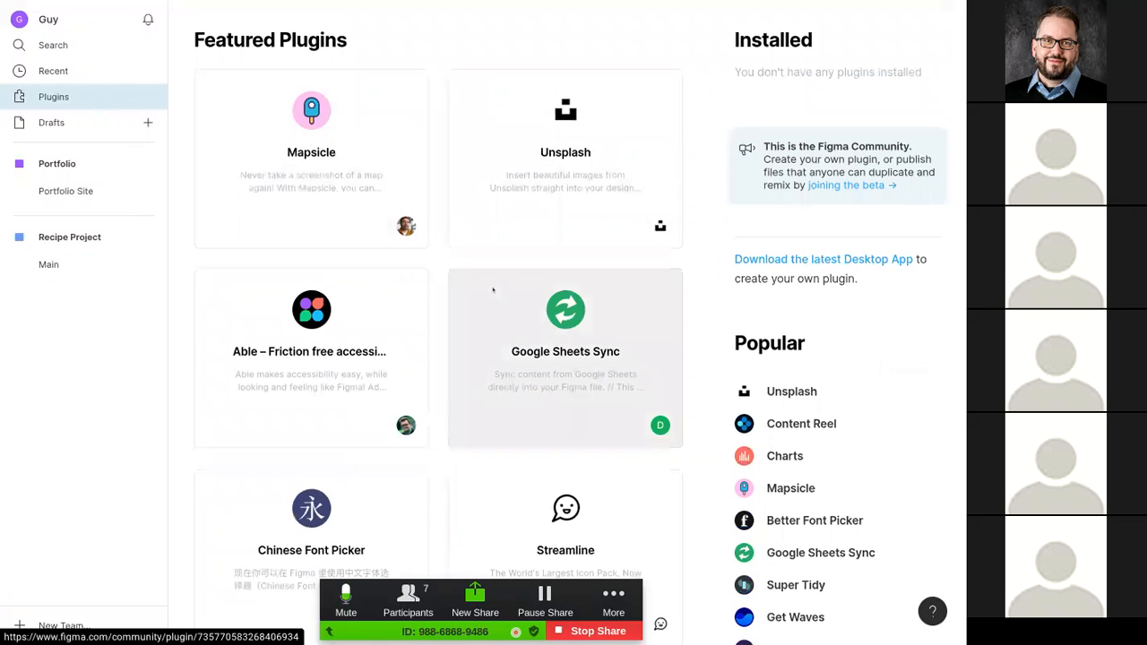
{"action": "scroll", "coordinate": [493, 289], "scroll_direction": "down", "scroll_amount": 5}
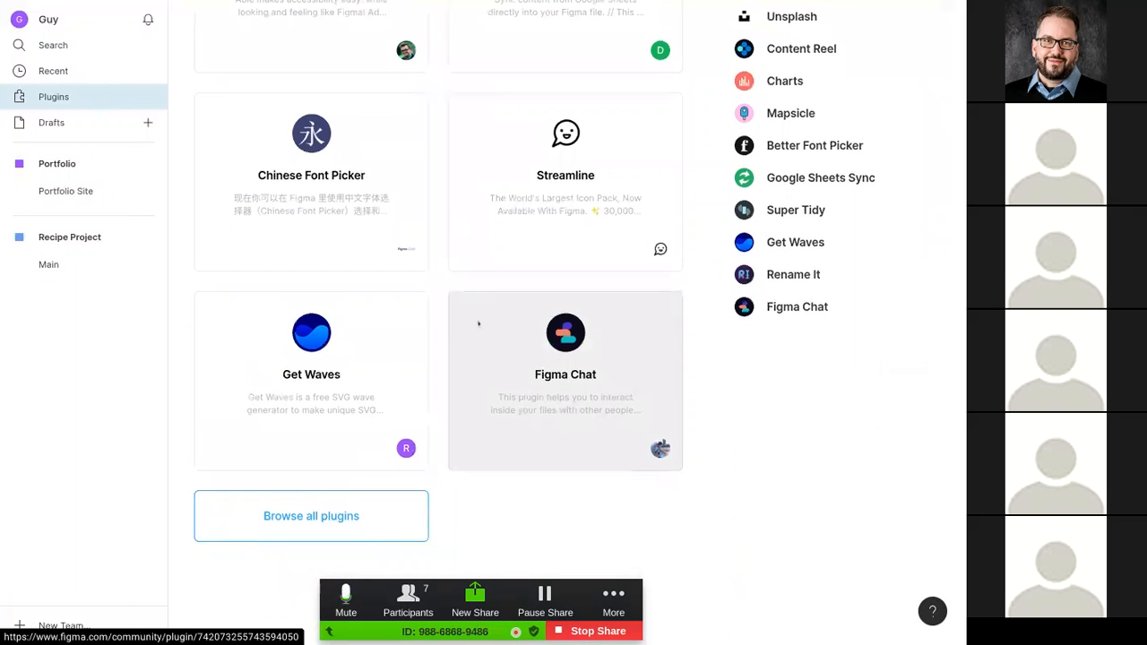
{"action": "scroll", "coordinate": [433, 356], "scroll_direction": "up", "scroll_amount": 1}
{"action": "scroll", "coordinate": [433, 355], "scroll_direction": "up", "scroll_amount": 4}
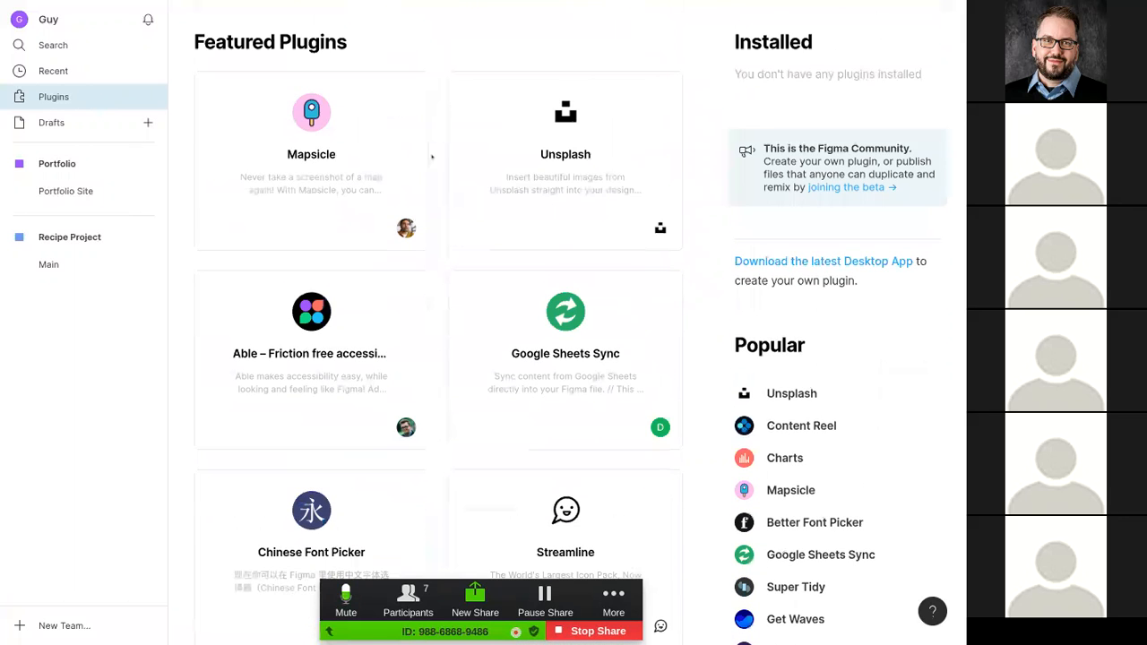
{"action": "mouse_move", "coordinate": [315, 1]}
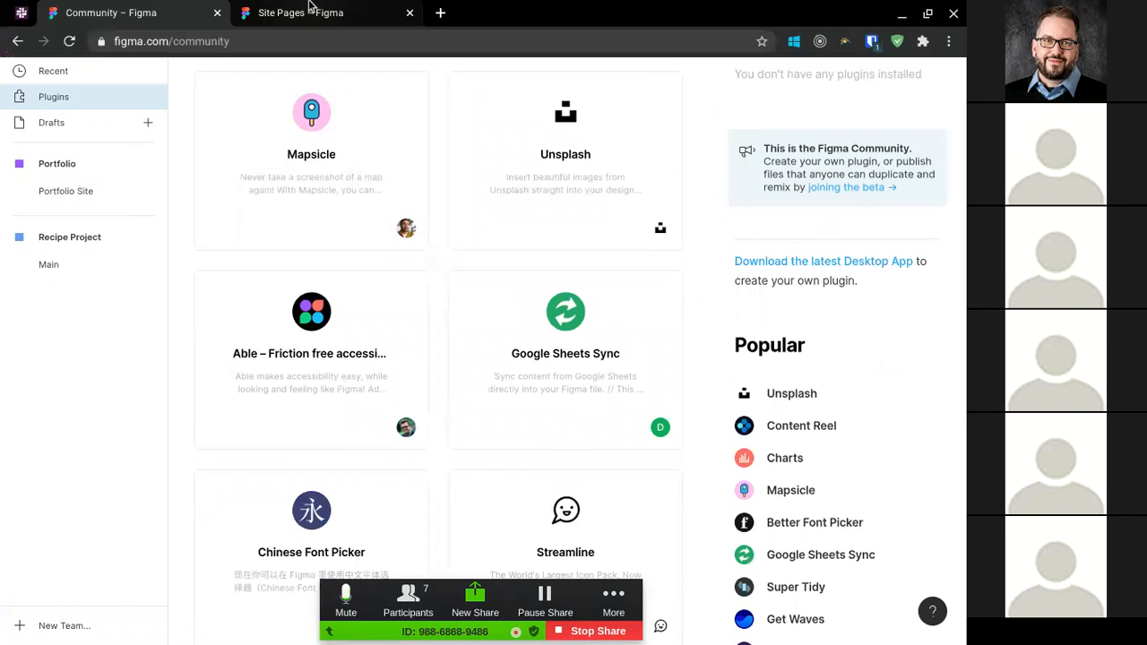
{"action": "left_click", "coordinate": [271, 18]}
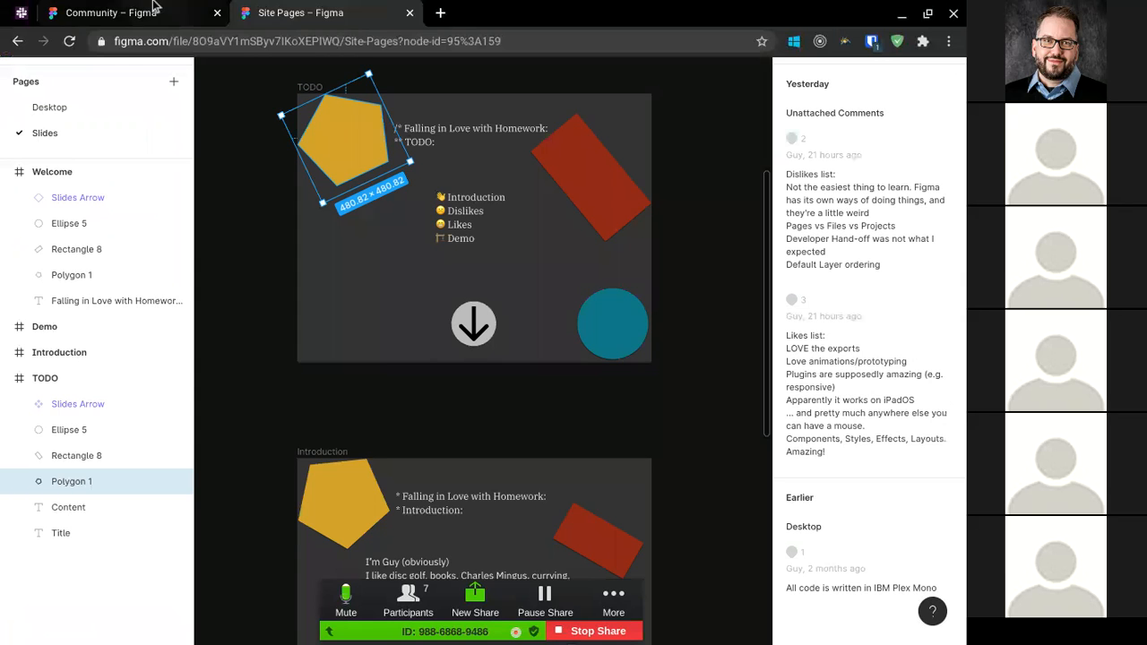
Step: Switch to Slack to view the "Getting Figma to WORK on iPad!! | Update" video preview, and return to the Site Pages file in Figma
{"action": "left_click", "coordinate": [22, 14]}
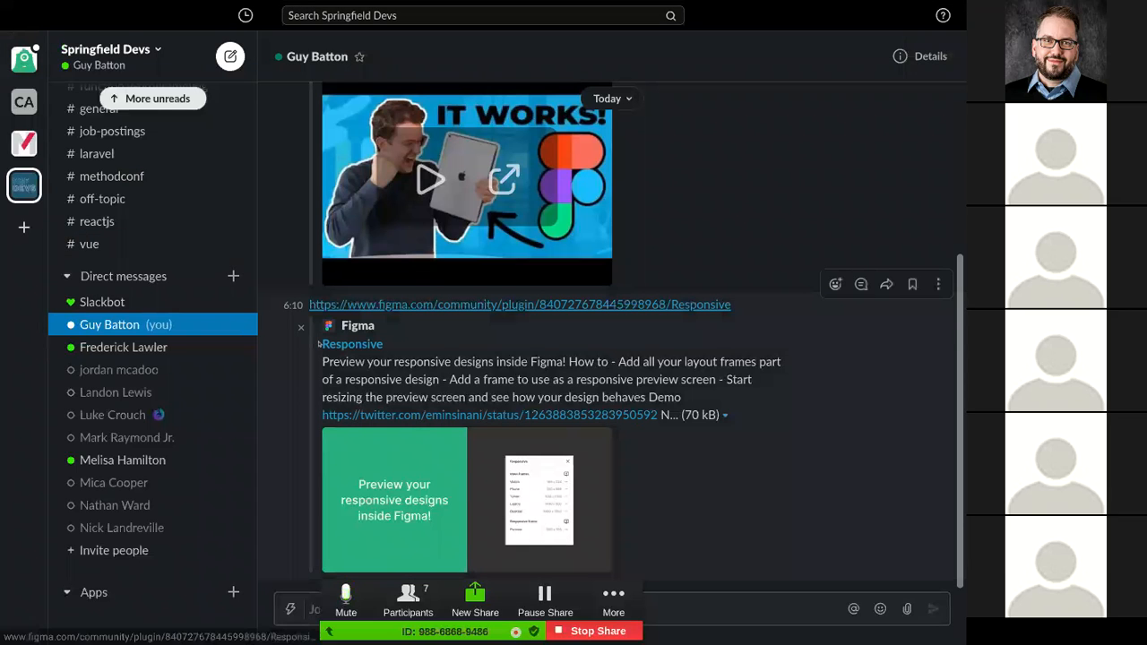
{"action": "scroll", "coordinate": [313, 280], "scroll_direction": "up", "scroll_amount": 2}
{"action": "scroll", "coordinate": [314, 280], "scroll_direction": "up", "scroll_amount": 2}
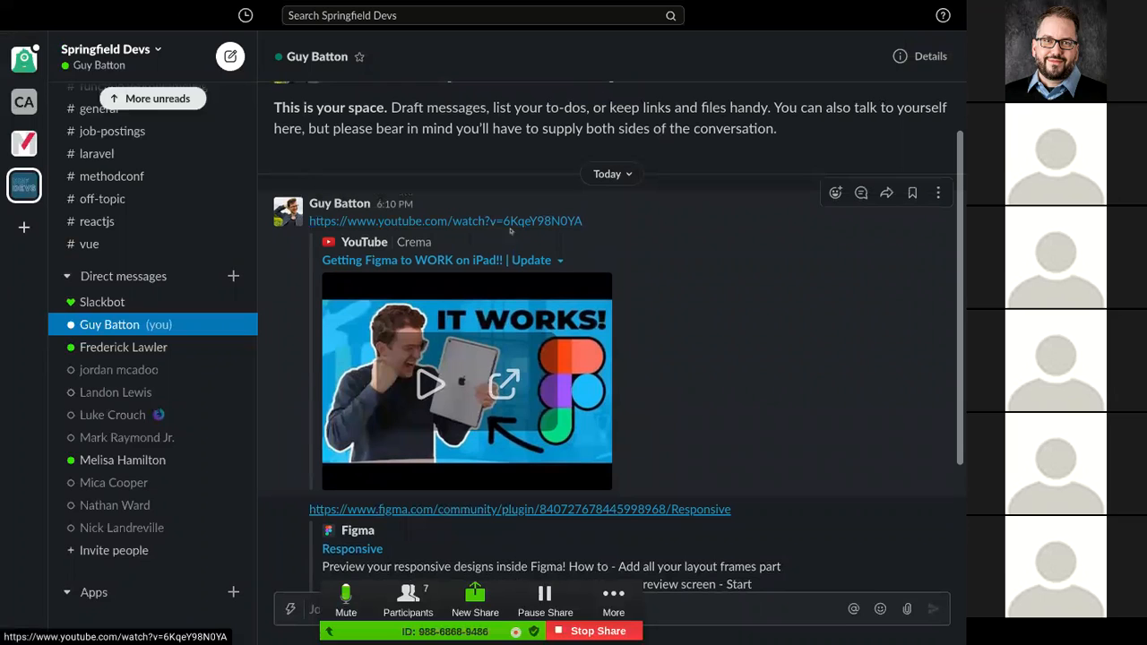
{"action": "left_click", "coordinate": [559, 261]}
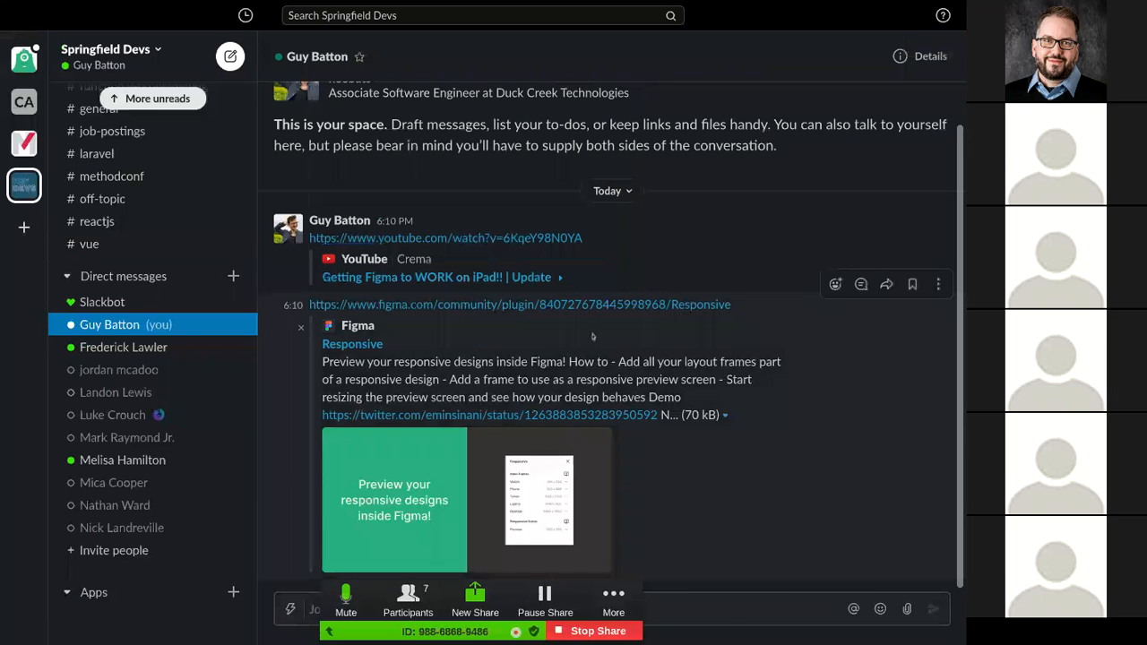
{"action": "left_click", "coordinate": [560, 278]}
{"action": "scroll", "coordinate": [640, 289], "scroll_direction": "up", "scroll_amount": 3}
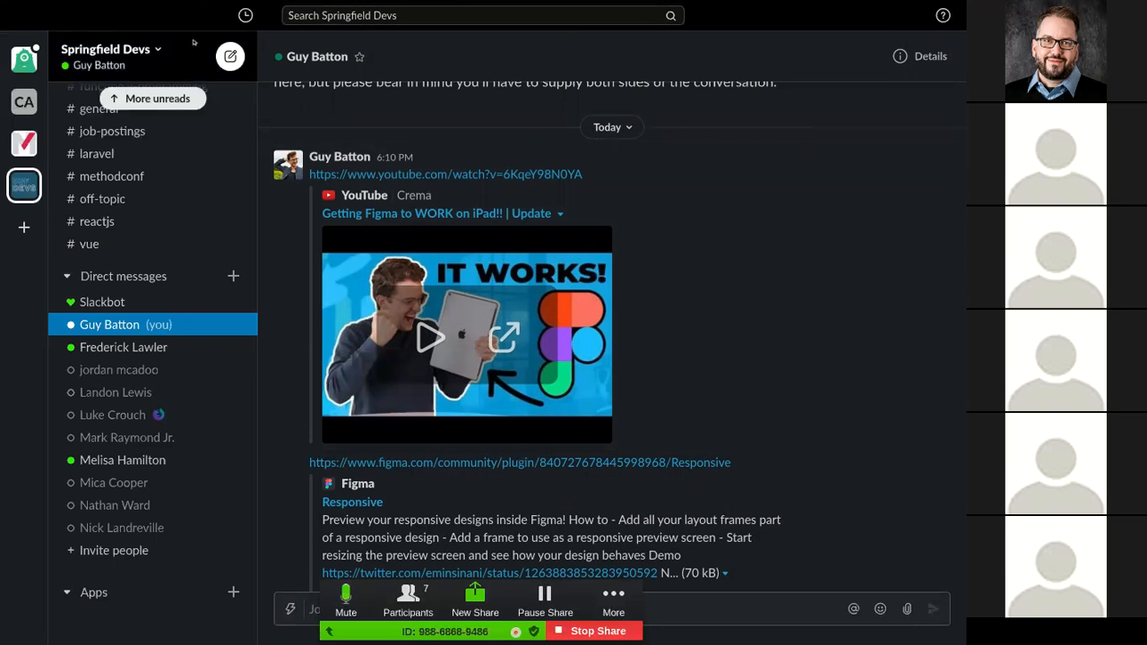
{"action": "mouse_move", "coordinate": [183, 3]}
{"action": "left_click", "coordinate": [307, 7]}
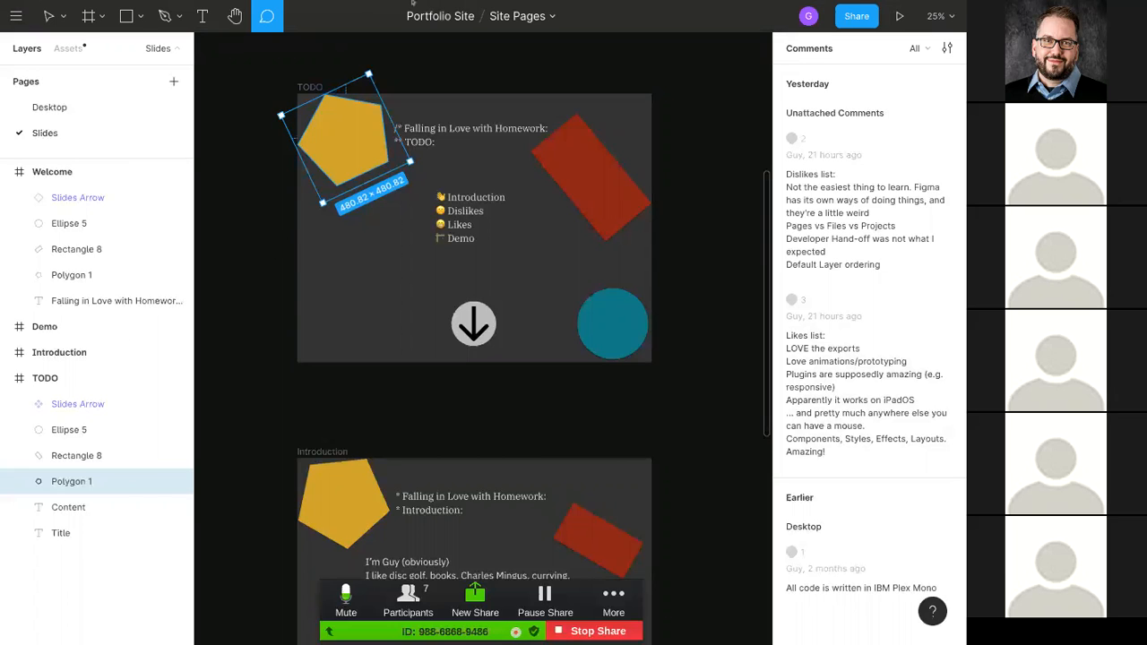
Step: Leave comment mode, switch to the Desktop page, and expand the Nav Expanded frame's layers
{"action": "mouse_move", "coordinate": [491, 644]}
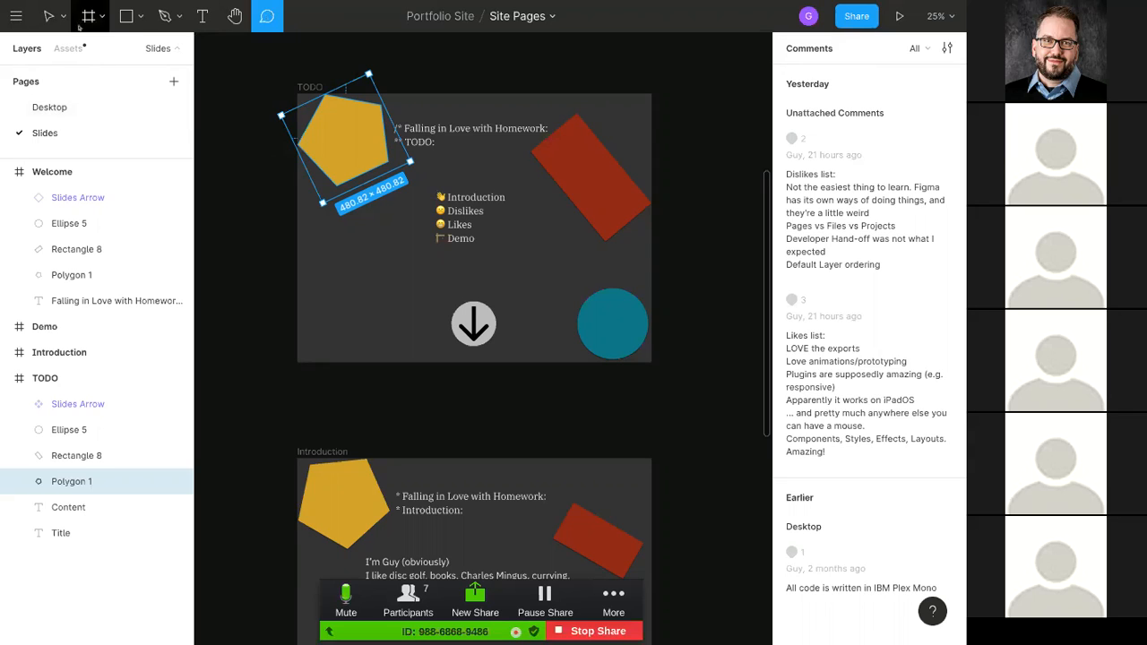
{"action": "left_click", "coordinate": [48, 22]}
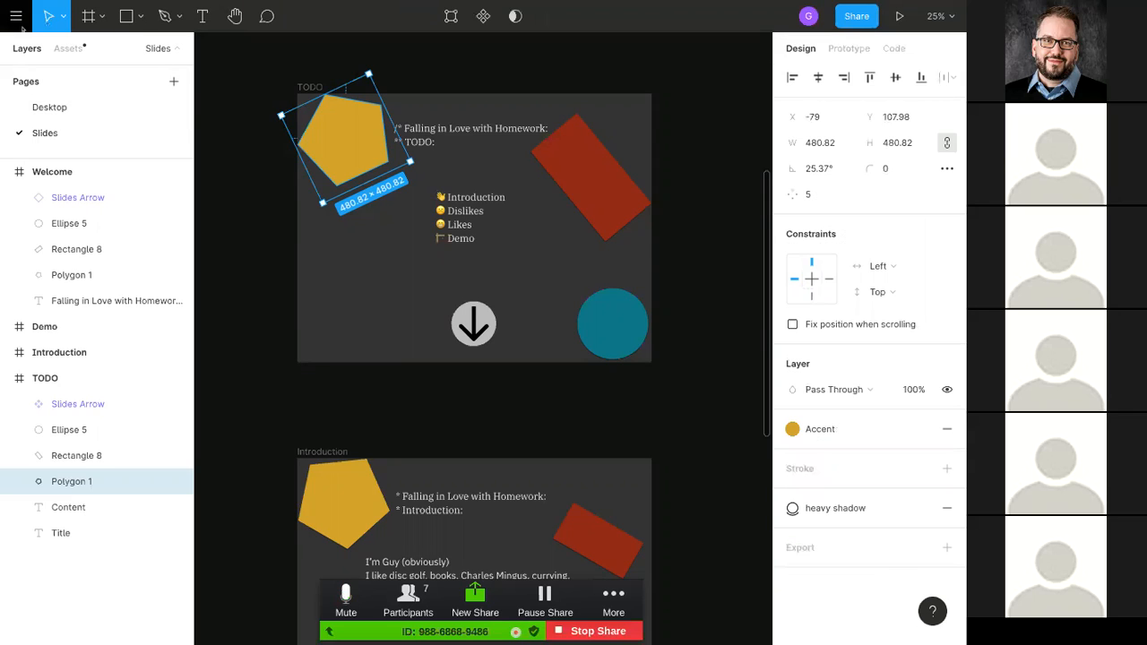
{"action": "left_click", "coordinate": [49, 107]}
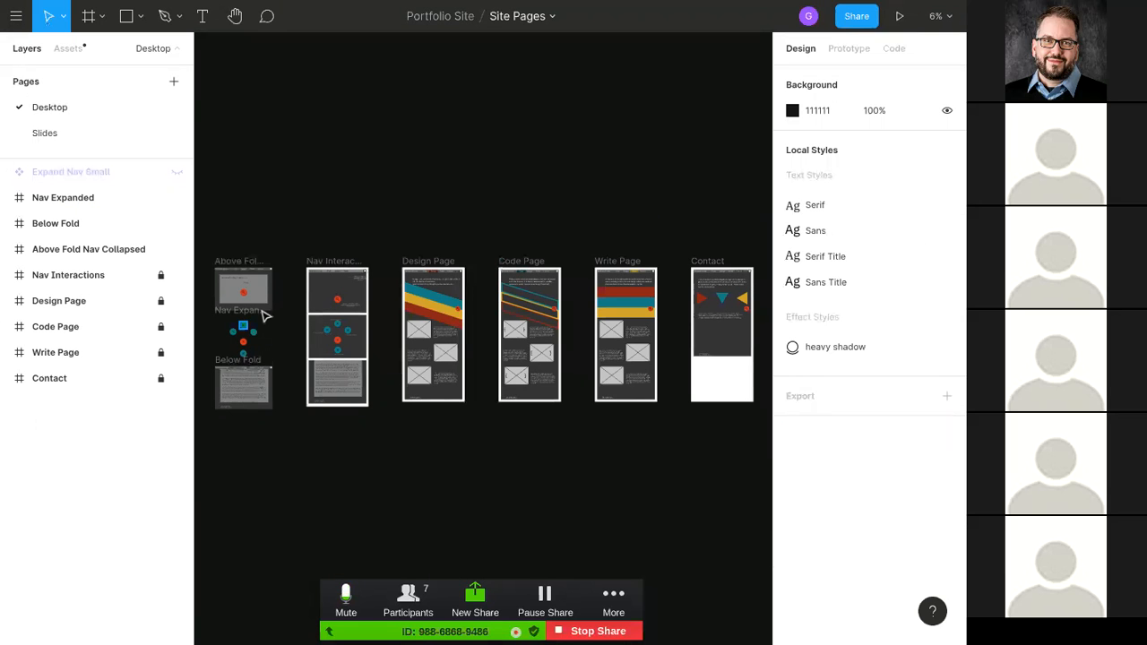
{"action": "left_click_drag", "start_coordinate": [251, 239], "coordinate": [440, 233]}
{"action": "scroll", "coordinate": [445, 242], "scroll_direction": "up", "scroll_amount": 3}
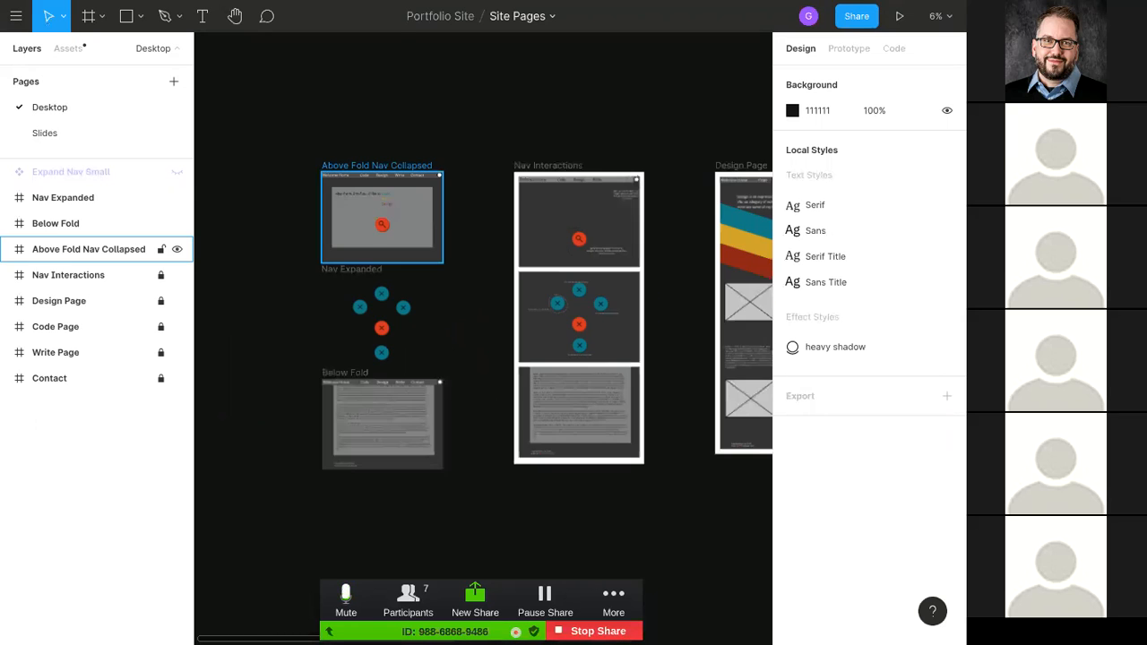
{"action": "scroll", "coordinate": [446, 246], "scroll_direction": "up", "scroll_amount": 3}
{"action": "left_click_drag", "start_coordinate": [450, 260], "coordinate": [614, 352]}
{"action": "left_click", "coordinate": [7, 198]}
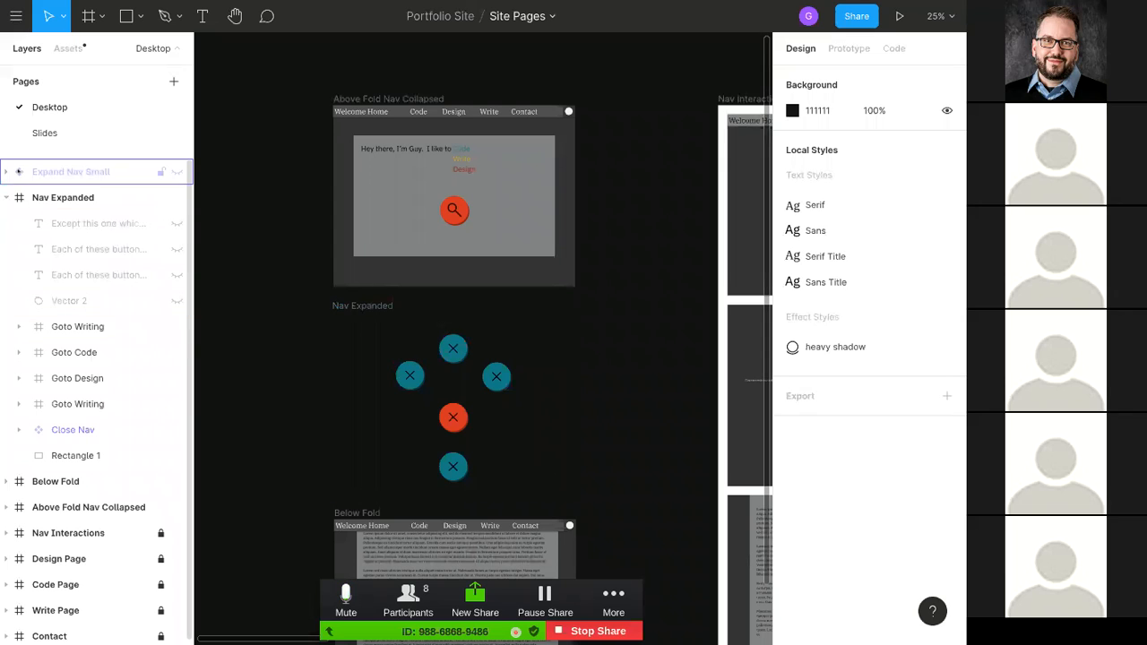
Step: Select the Above Fold Nav Collapsed frame and expand its layers, including those of the Expand Nav component
{"action": "left_click", "coordinate": [45, 507]}
{"action": "scroll", "coordinate": [278, 311], "scroll_direction": "up", "scroll_amount": 2}
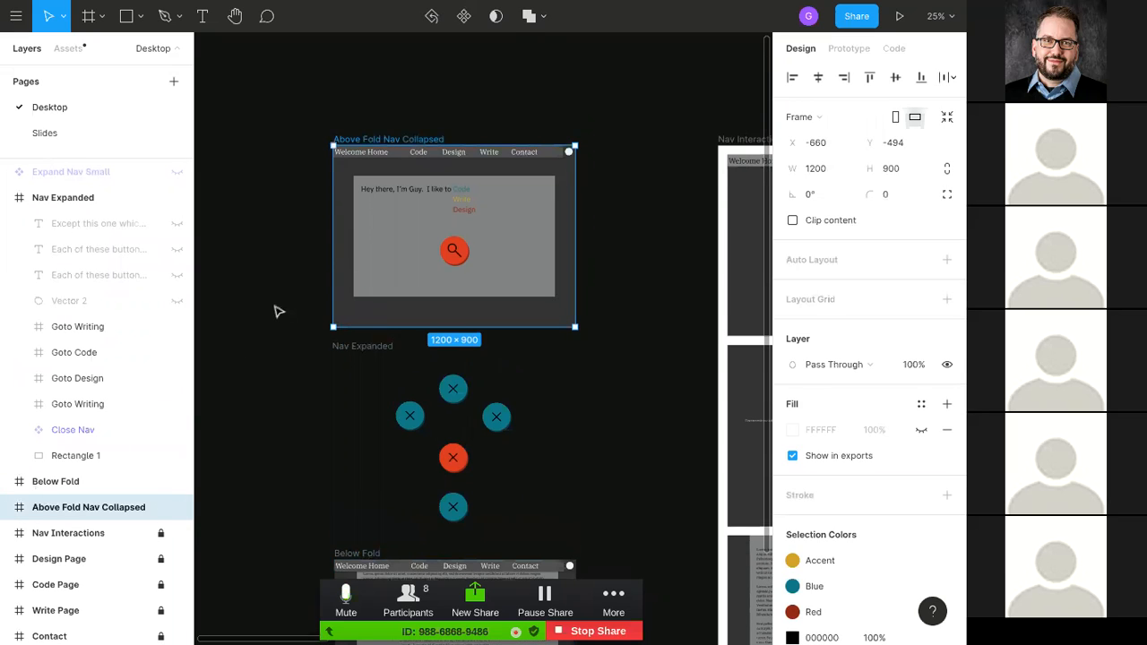
{"action": "key", "text": "plus"}
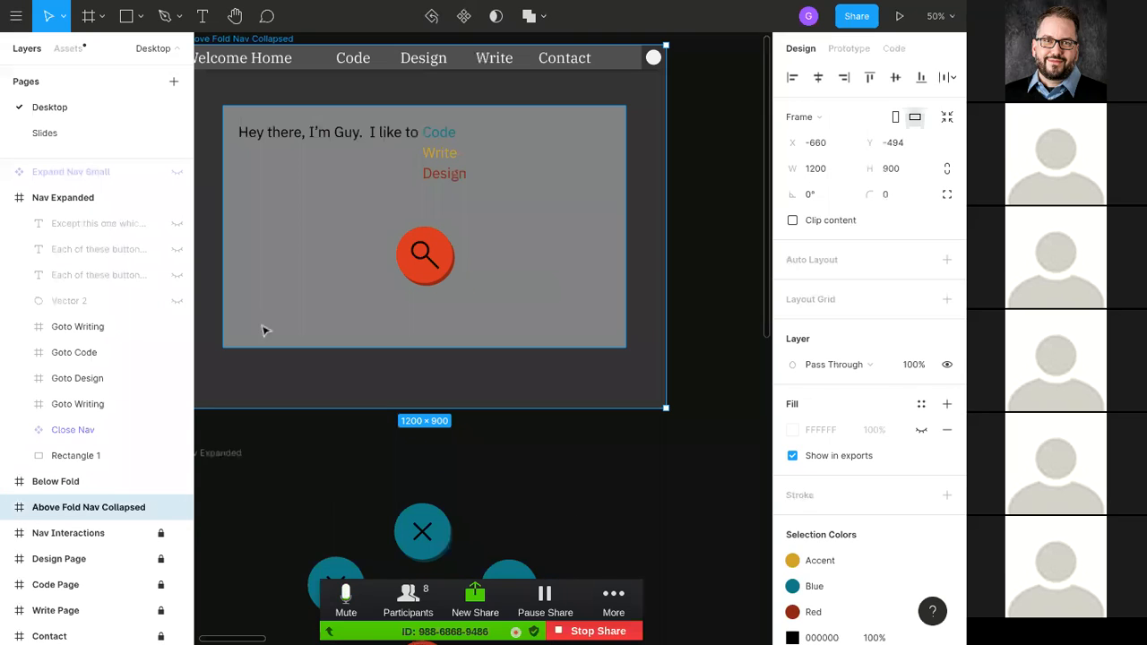
{"action": "left_click_drag", "start_coordinate": [550, 274], "coordinate": [631, 379]}
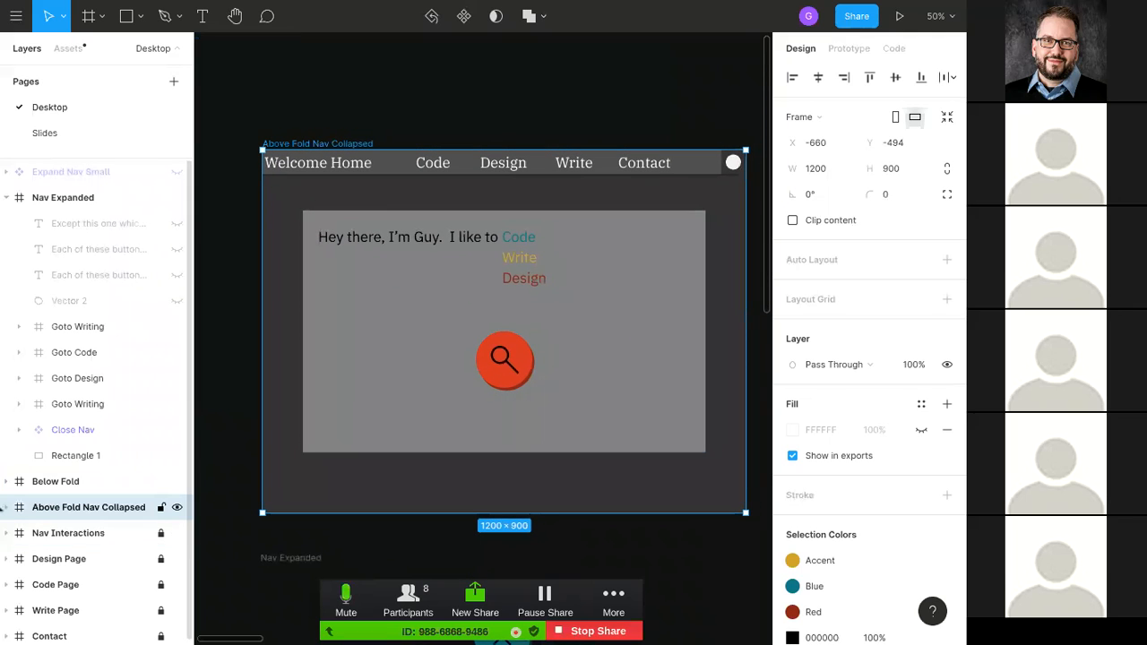
{"action": "left_click", "coordinate": [6, 507]}
{"action": "scroll", "coordinate": [30, 486], "scroll_direction": "down", "scroll_amount": 3}
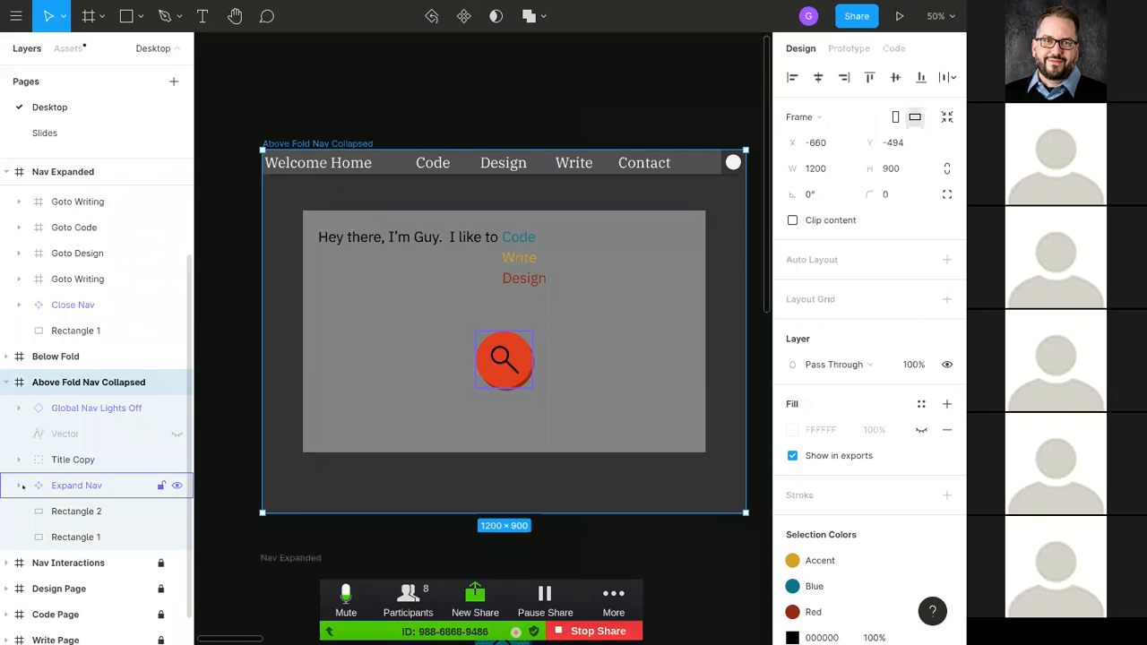
{"action": "left_click", "coordinate": [21, 485]}
{"action": "scroll", "coordinate": [53, 475], "scroll_direction": "down", "scroll_amount": 1}
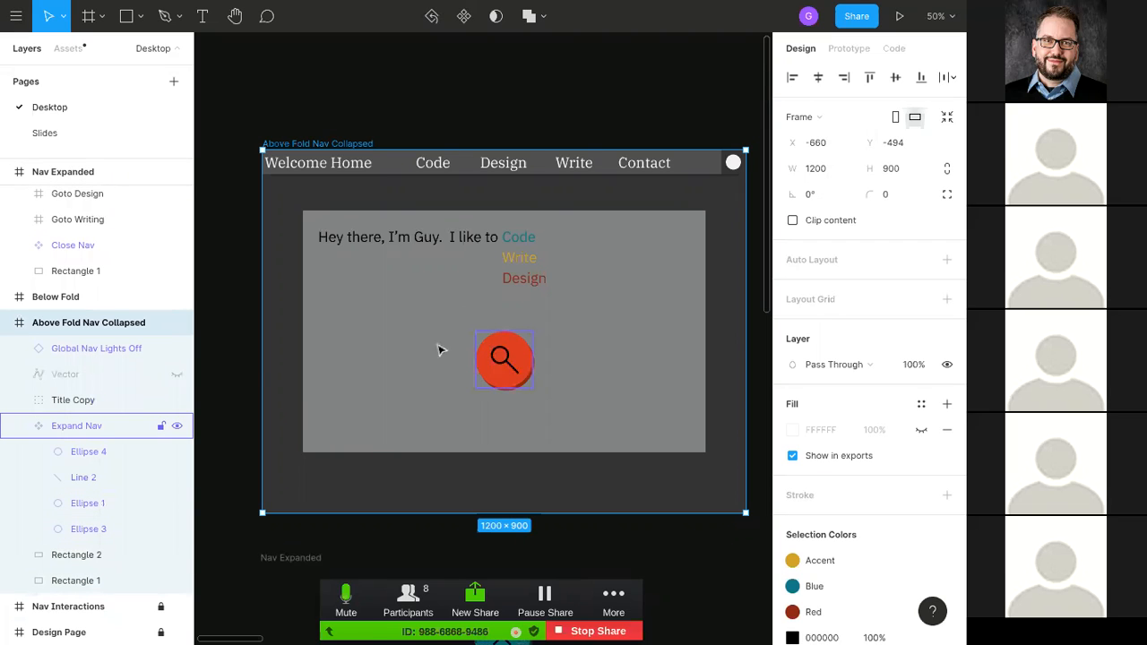
{"action": "key", "text": "shift+0"}
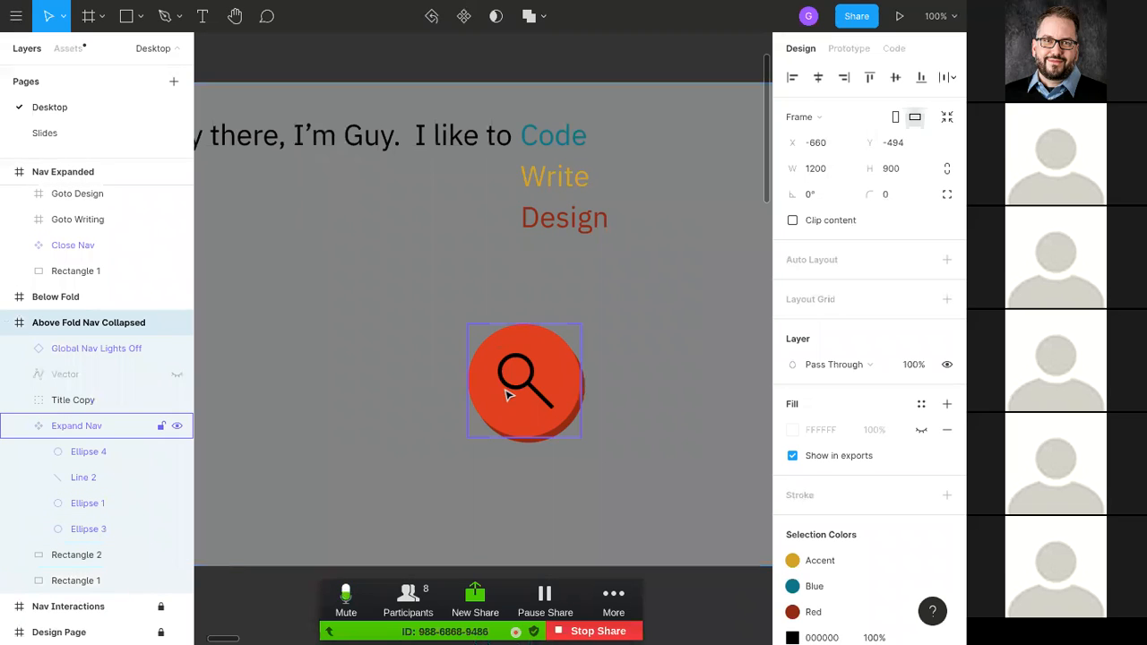
Step: Expand the Title Copy group and move it slightly up and left to X 126, Y 181
{"action": "left_click", "coordinate": [44, 404]}
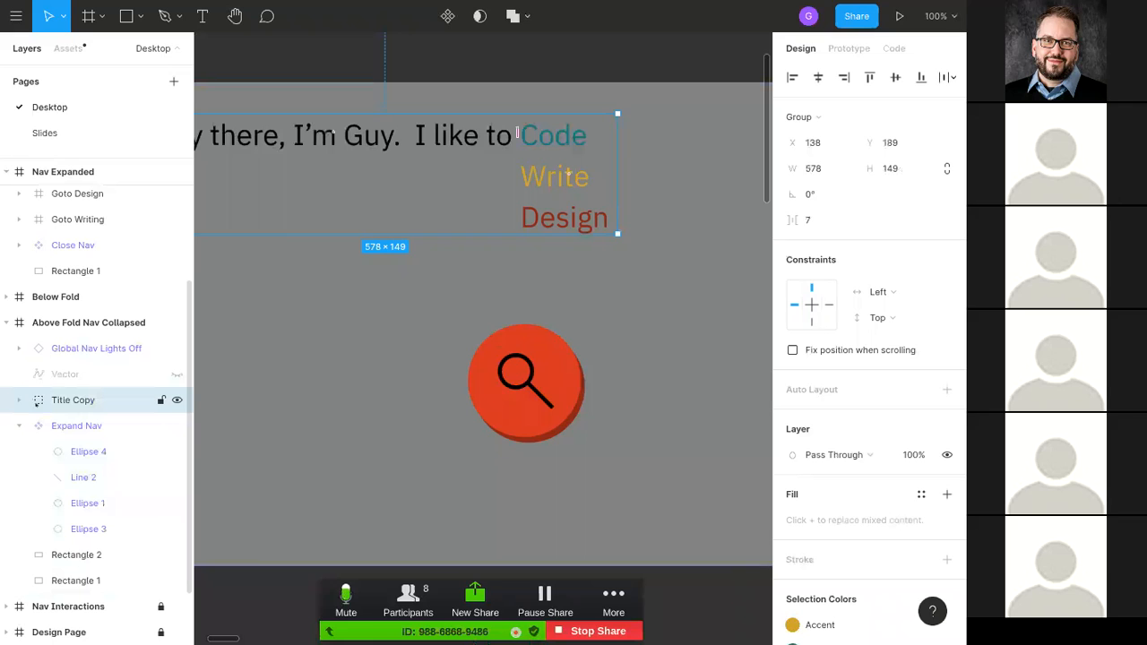
{"action": "left_click", "coordinate": [16, 397]}
{"action": "left_click_drag", "start_coordinate": [323, 367], "coordinate": [369, 472]}
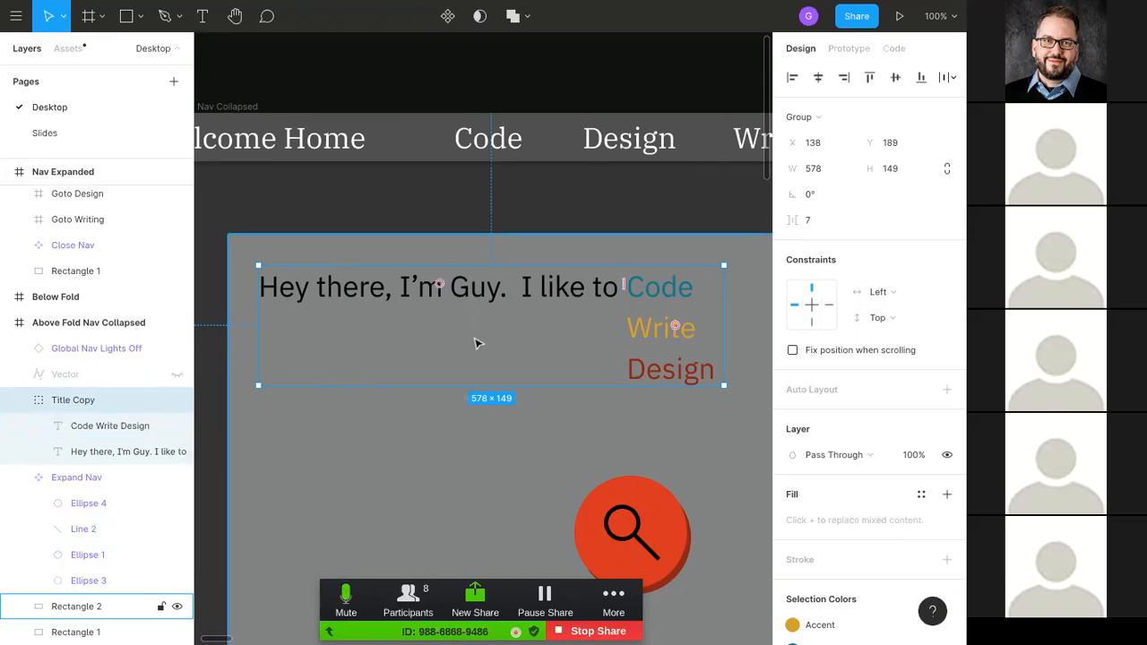
{"action": "mouse_move", "coordinate": [431, 344]}
{"action": "left_mouse_down"}
{"action": "mouse_move", "coordinate": [524, 385]}
{"action": "mouse_move", "coordinate": [421, 338]}
{"action": "left_mouse_up"}
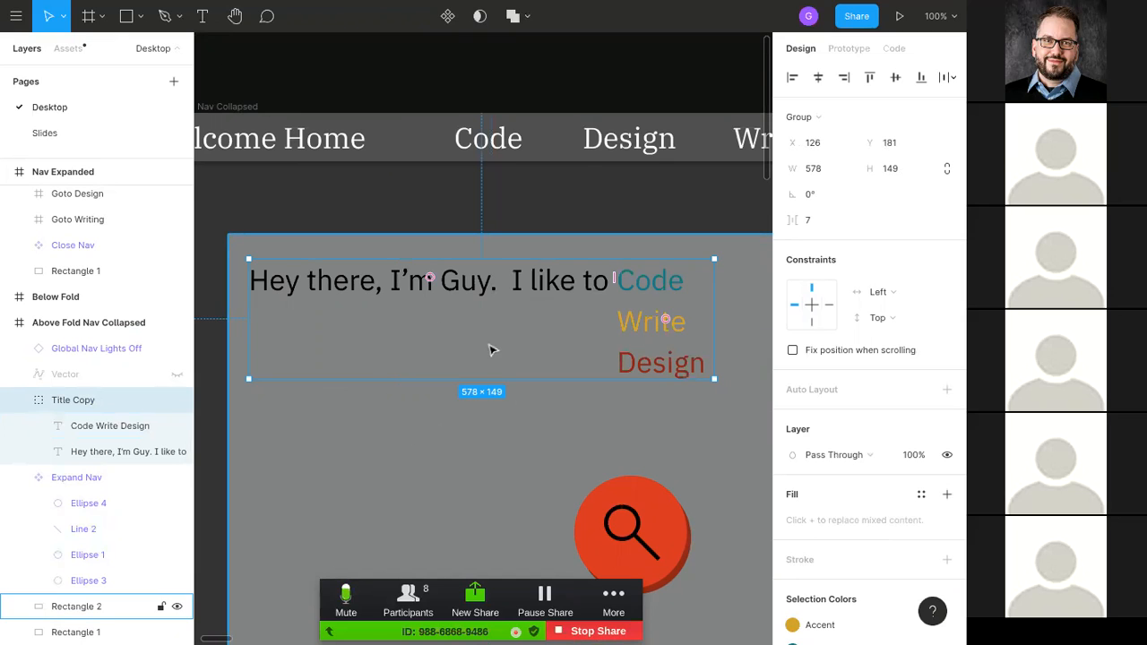
Step: Examine the commands offered for the Expand Nav component and for Title Copy's two text layers, including Create Component
{"action": "left_click_drag", "start_coordinate": [514, 466], "coordinate": [399, 270]}
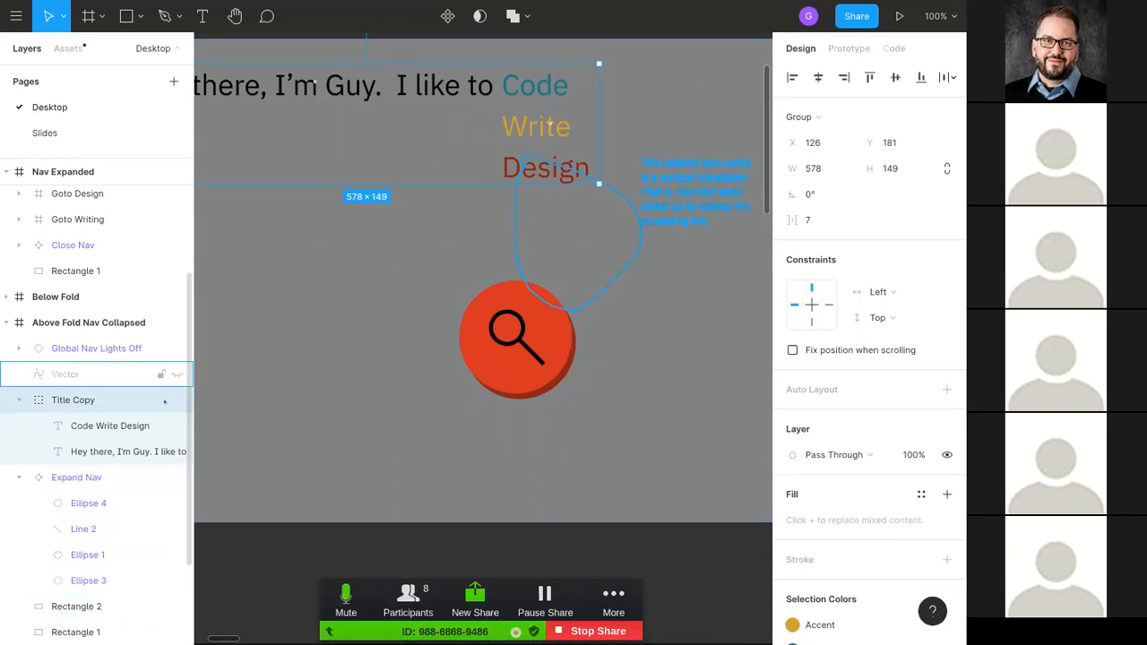
{"action": "left_click", "coordinate": [141, 471]}
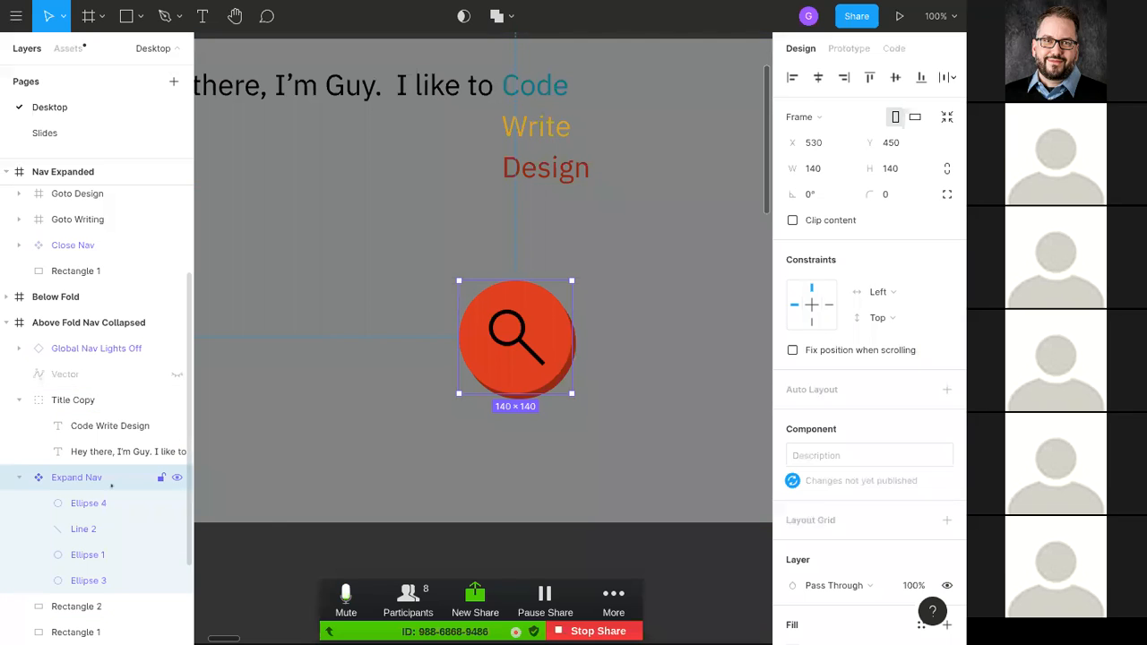
{"action": "right_click", "coordinate": [107, 481]}
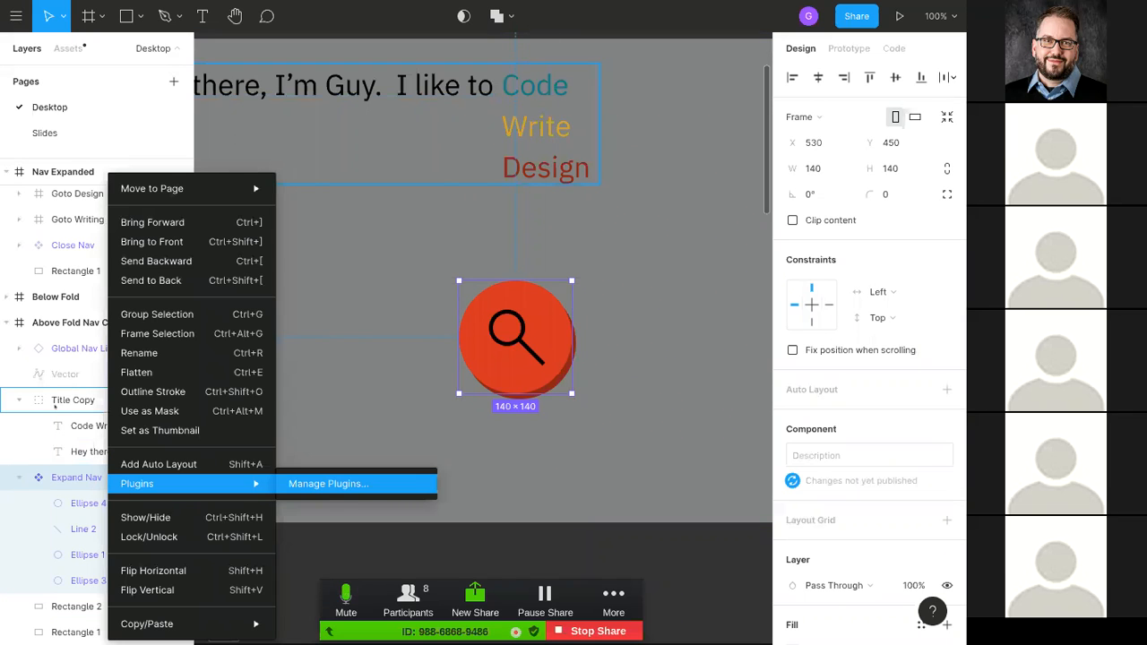
{"action": "left_click", "coordinate": [86, 426]}
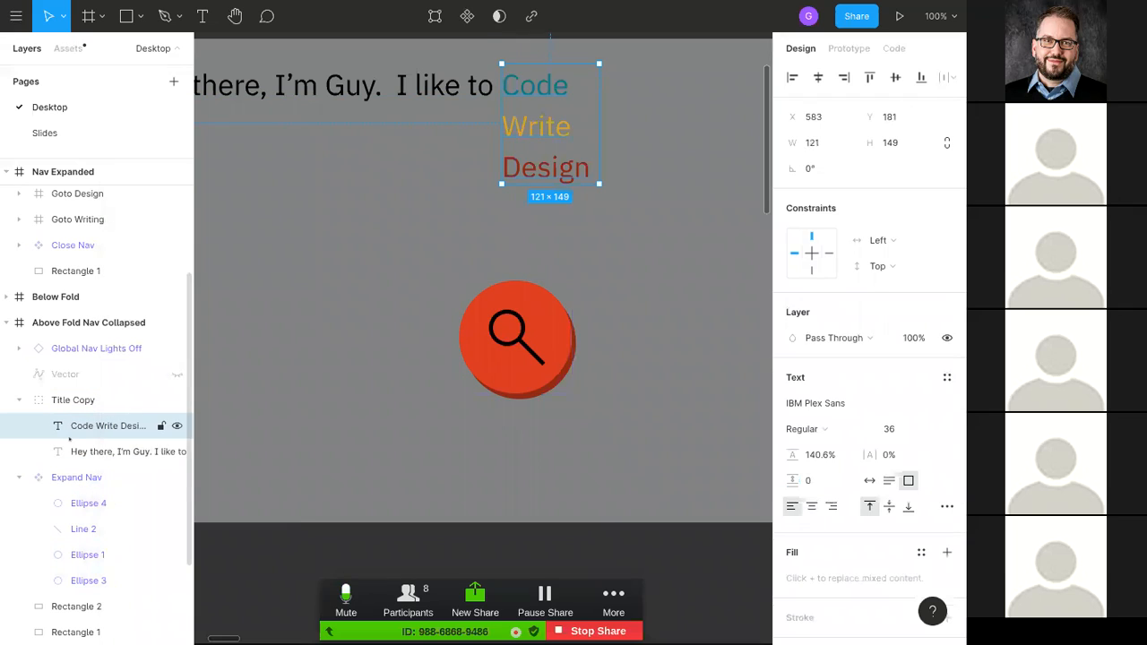
{"action": "left_click", "coordinate": [77, 452], "text": "shift"}
{"action": "right_click", "coordinate": [95, 431]}
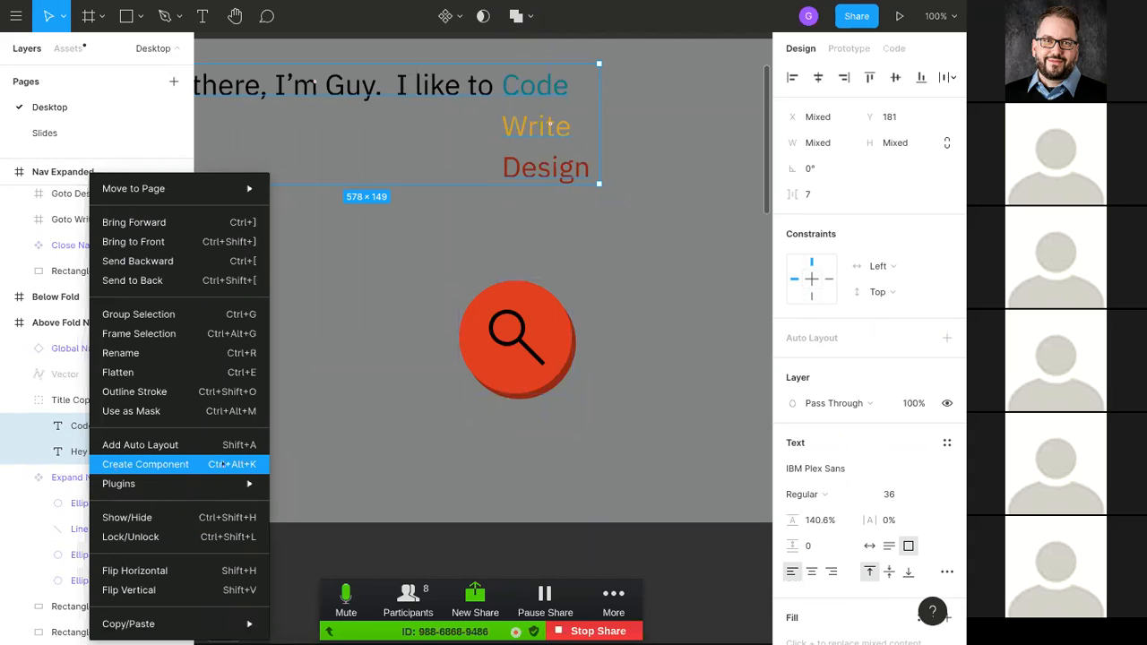
{"action": "left_click", "coordinate": [43, 457]}
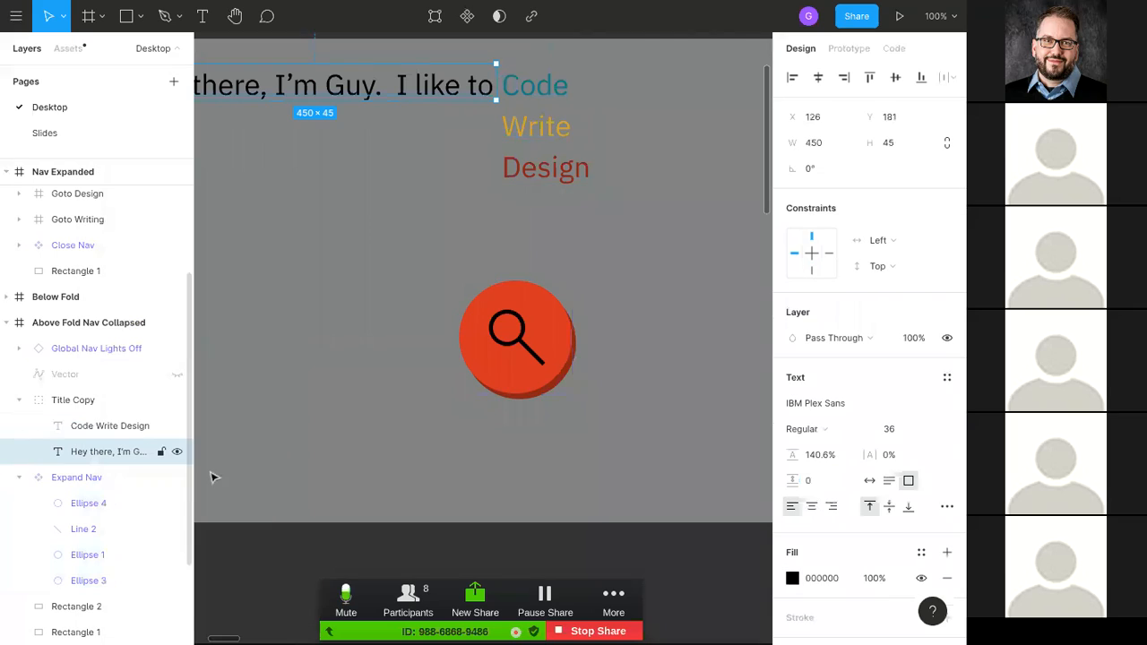
Step: Place an Expand Nav Small instance from the local Desktop components, resized to 112 × 115, and delete it
{"action": "left_click", "coordinate": [508, 377]}
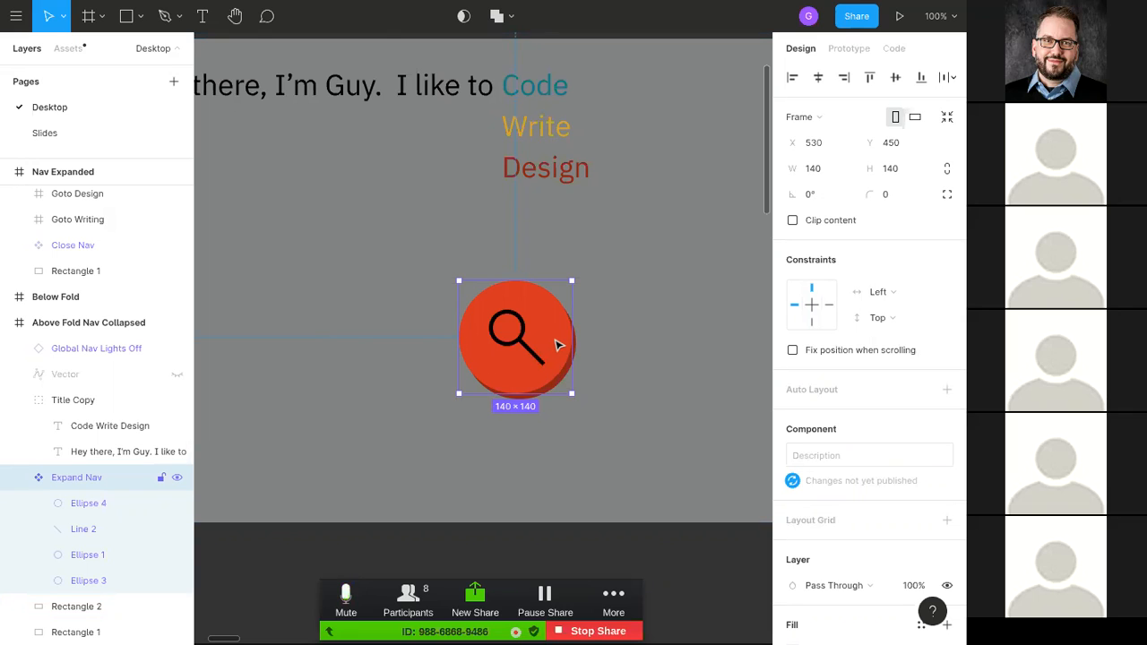
{"action": "left_click", "coordinate": [77, 51]}
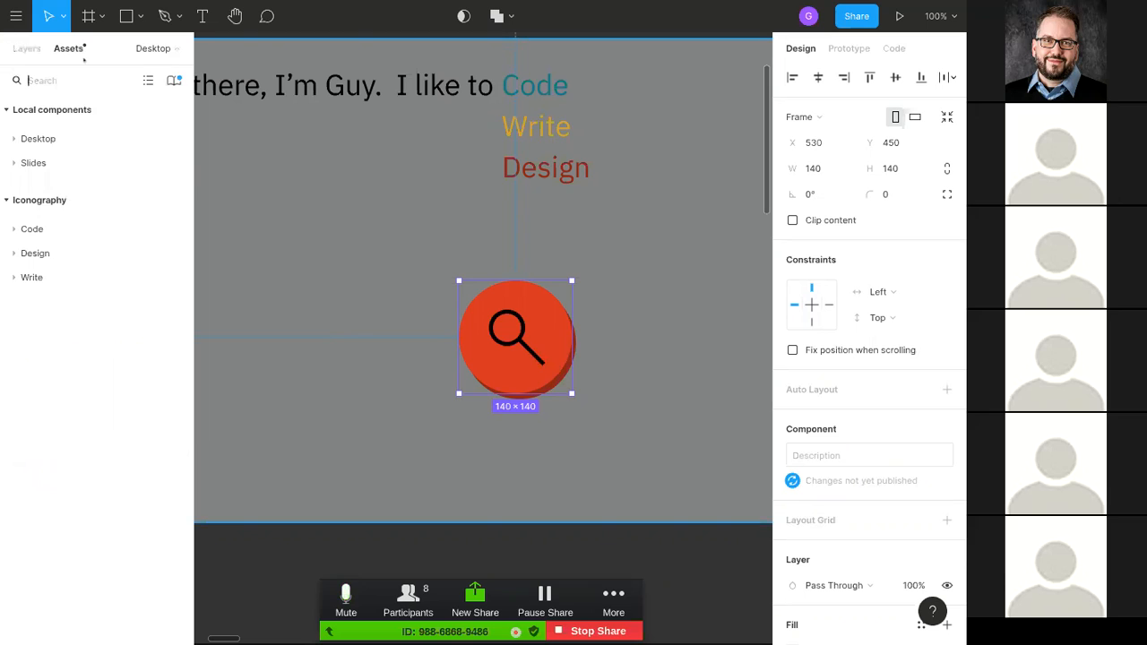
{"action": "left_click", "coordinate": [38, 140]}
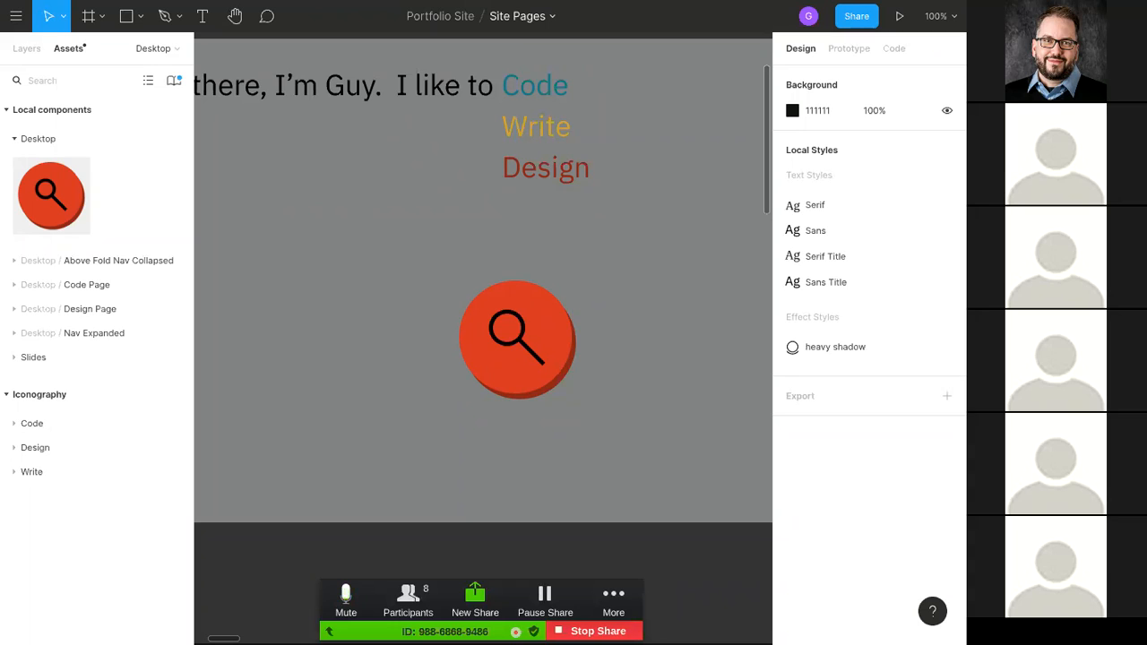
{"action": "left_click", "coordinate": [507, 363]}
{"action": "left_click_drag", "start_coordinate": [52, 183], "coordinate": [345, 192]}
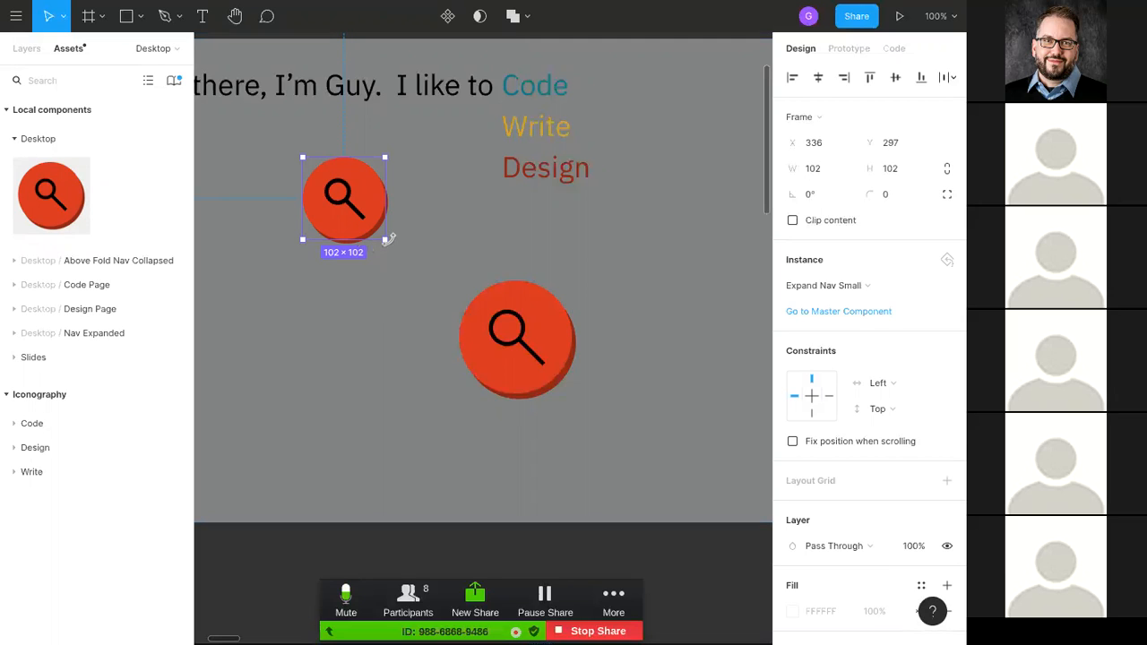
{"action": "mouse_move", "coordinate": [384, 239]}
{"action": "left_mouse_down"}
{"action": "mouse_move", "coordinate": [471, 338]}
{"action": "mouse_move", "coordinate": [433, 271]}
{"action": "mouse_move", "coordinate": [393, 251]}
{"action": "left_mouse_up"}
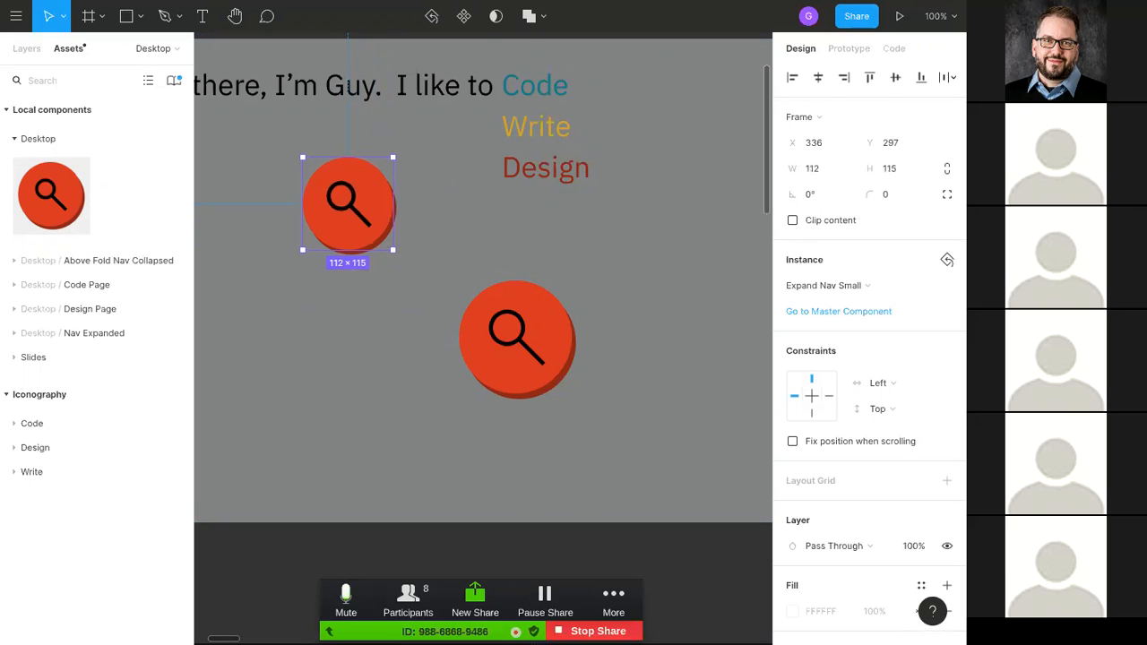
{"action": "key", "text": "Delete"}
Step: Apply the Black color style in place of the 000000 selection color on the Expand Nav component
{"action": "left_click", "coordinate": [498, 365]}
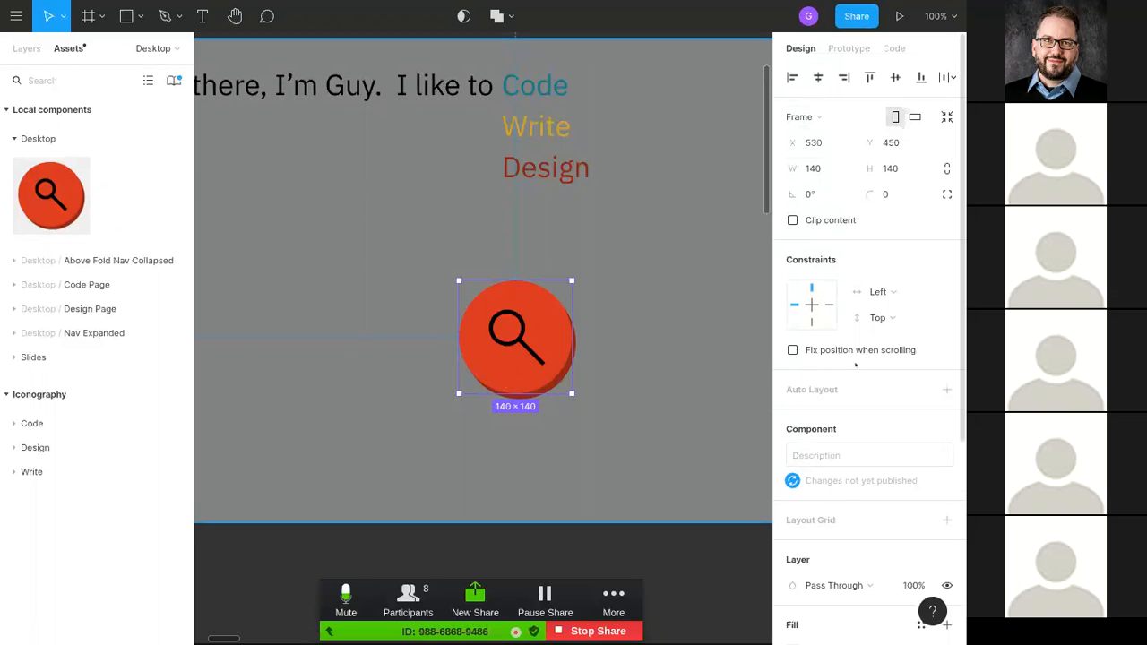
{"action": "scroll", "coordinate": [852, 364], "scroll_direction": "down", "scroll_amount": 5}
{"action": "scroll", "coordinate": [852, 364], "scroll_direction": "down", "scroll_amount": 1}
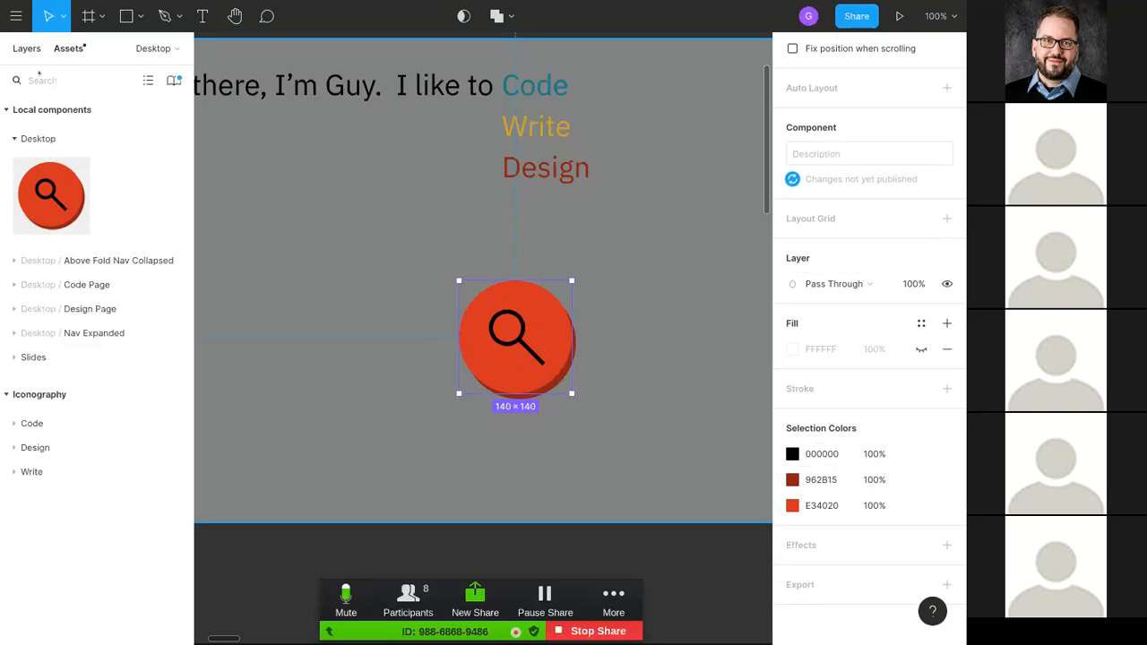
{"action": "left_click", "coordinate": [27, 49]}
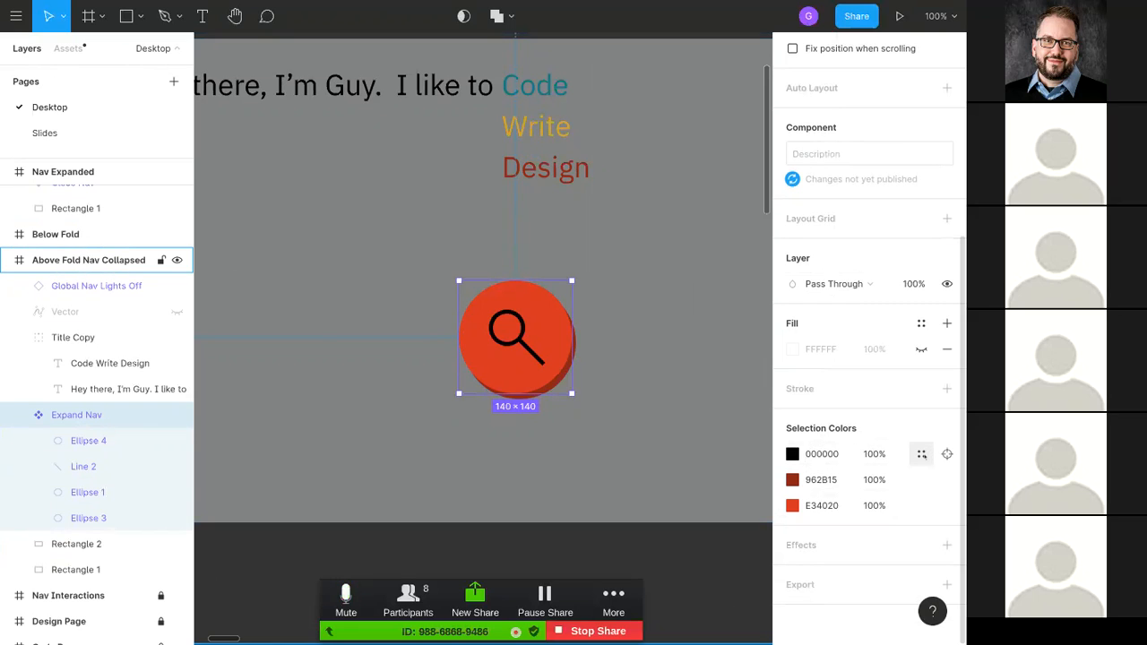
{"action": "left_click", "coordinate": [922, 454]}
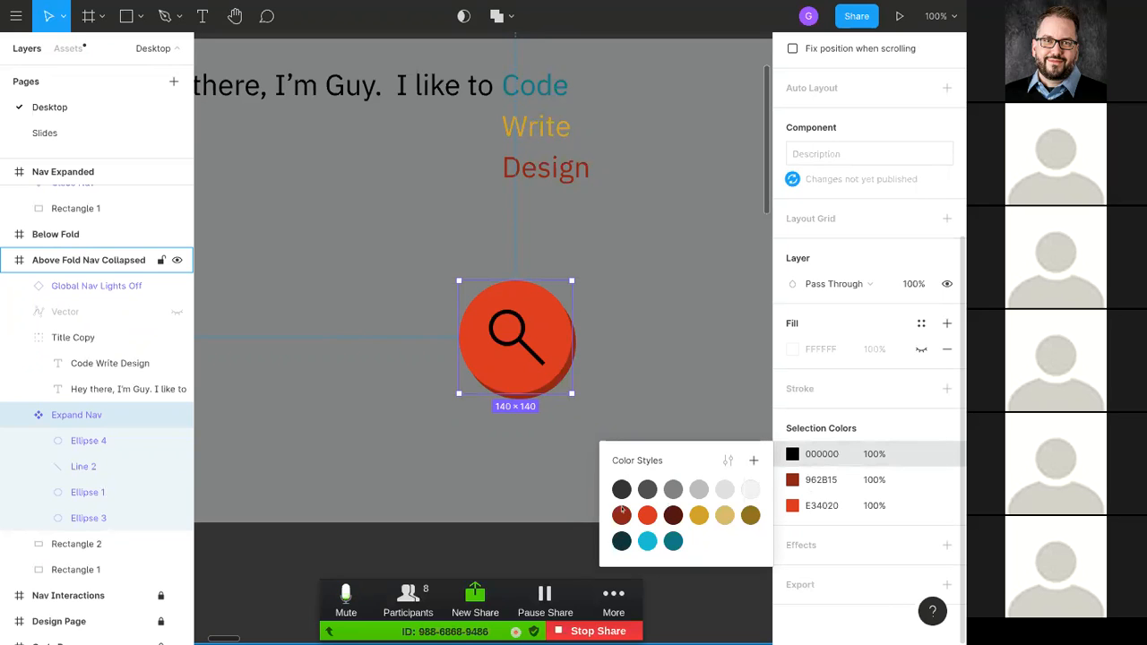
{"action": "left_click", "coordinate": [621, 489]}
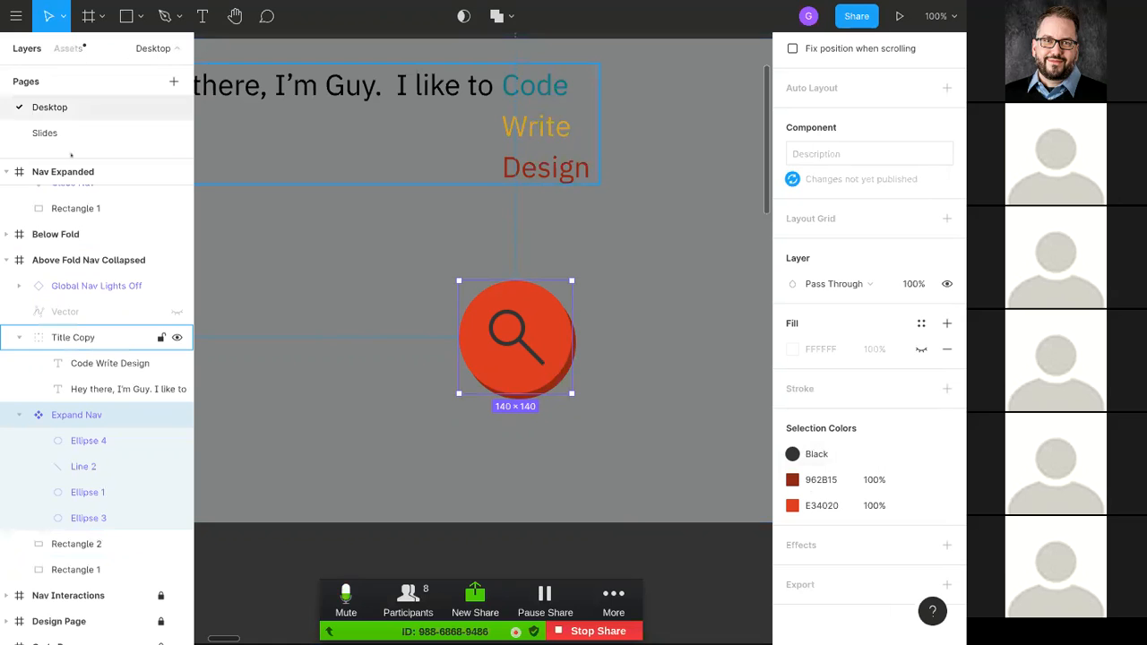
Step: Open the team libraries from the assets and view the color styles in the Portfolio Colors library
{"action": "left_click", "coordinate": [68, 48]}
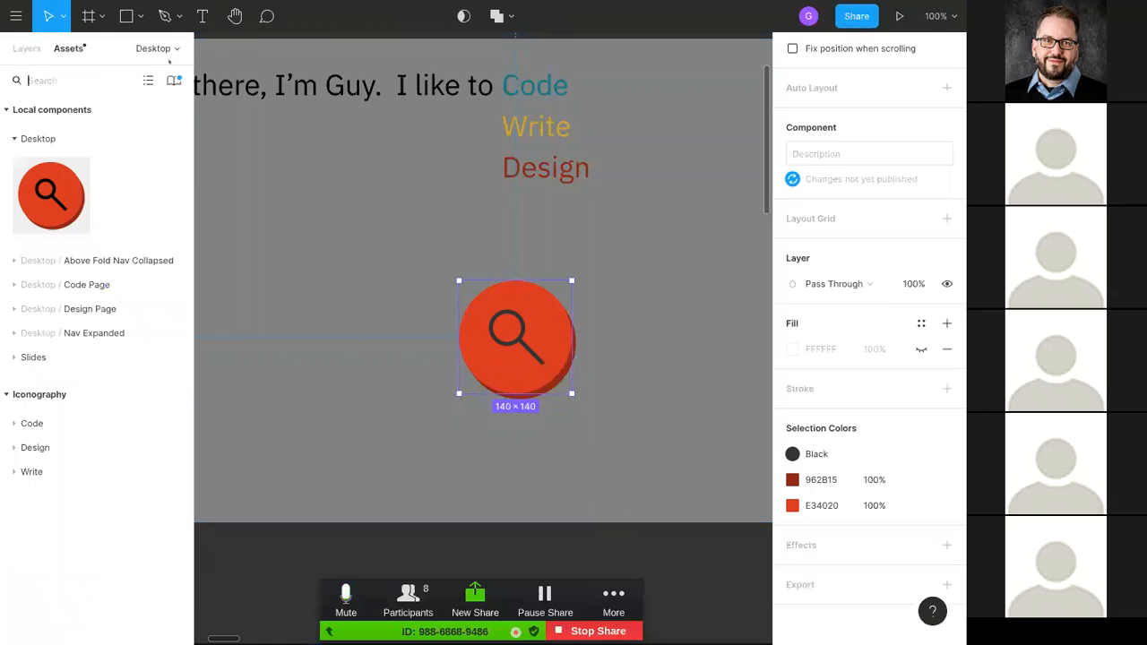
{"action": "left_click", "coordinate": [174, 81]}
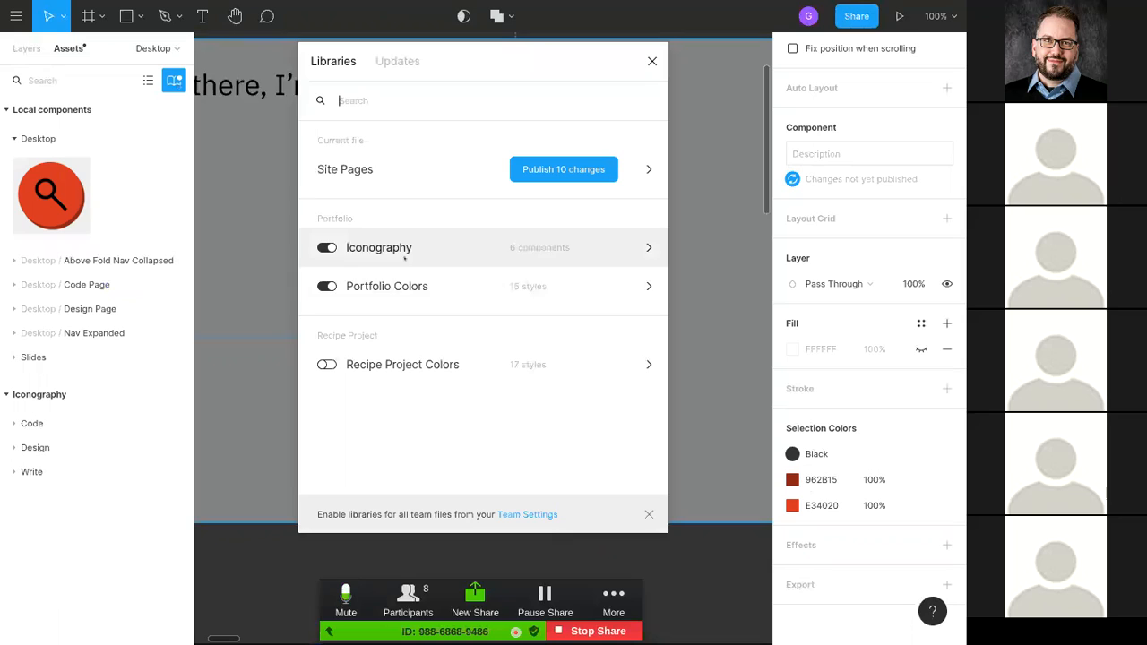
{"action": "left_click", "coordinate": [645, 289]}
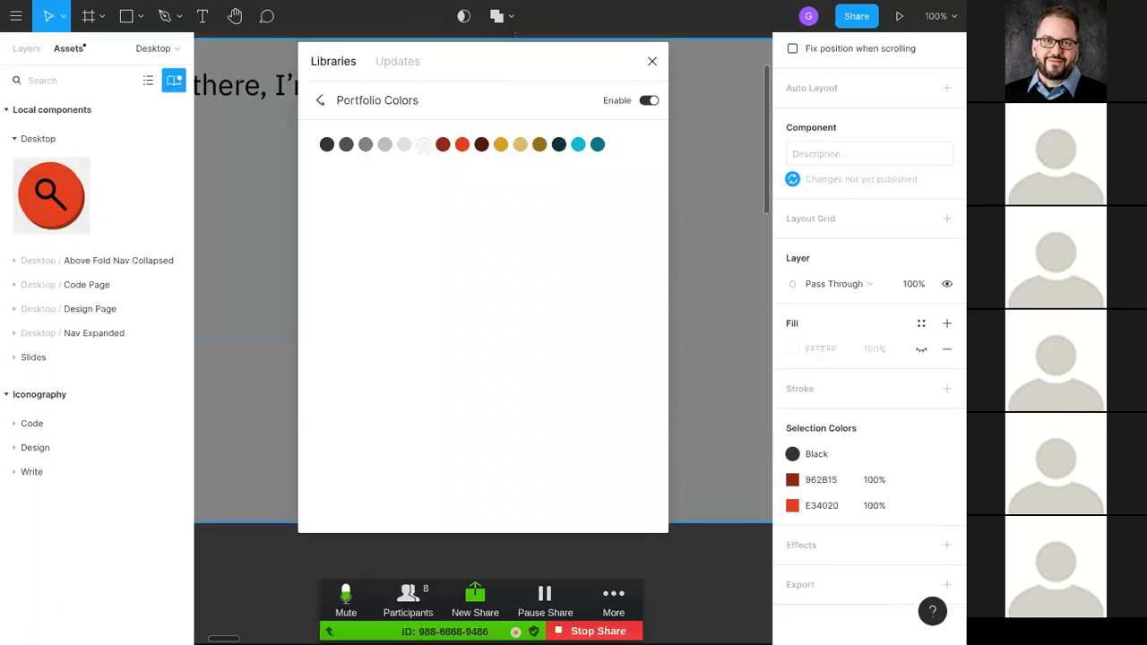
{"action": "left_click", "coordinate": [320, 101]}
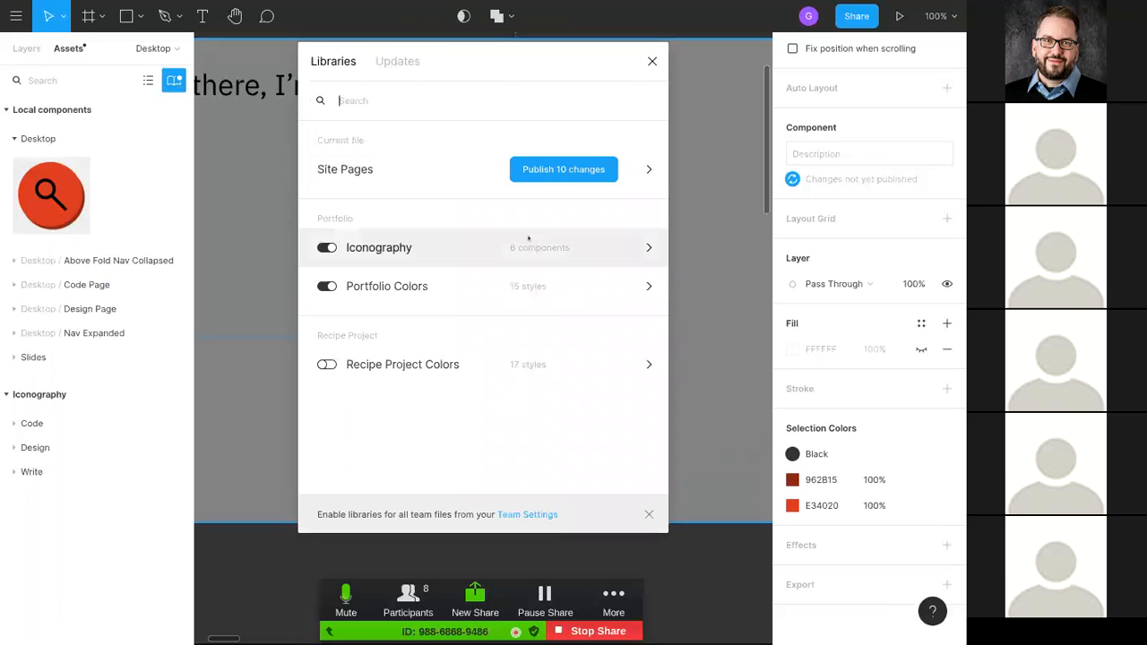
{"action": "left_click", "coordinate": [535, 288]}
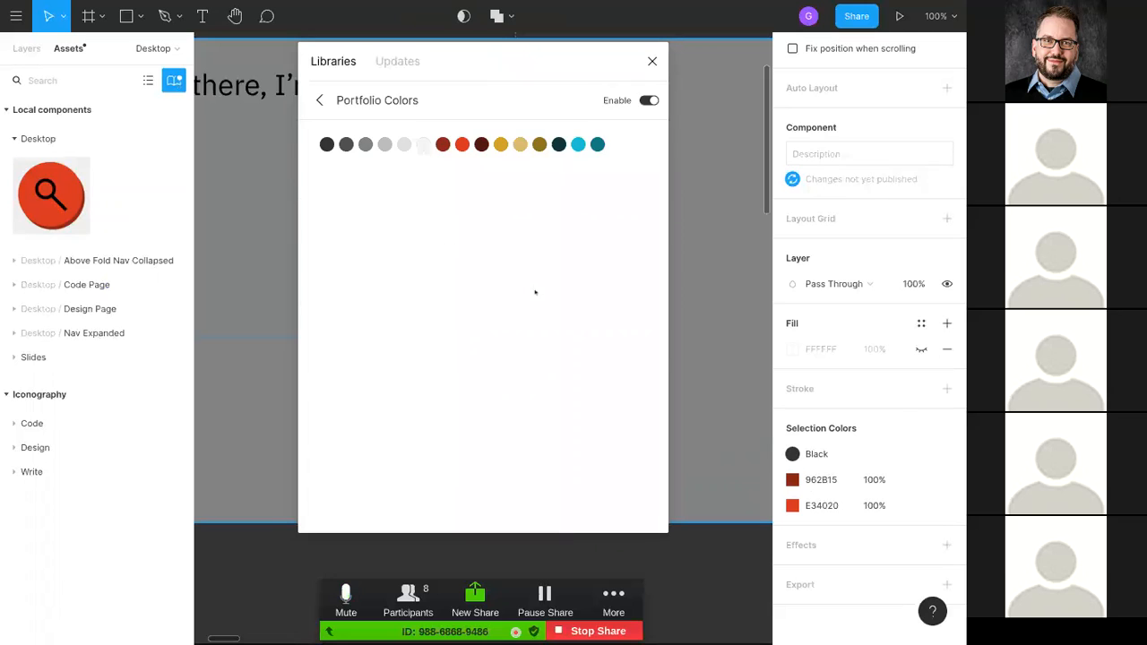
Step: Close the team libraries and apply the Red style to the 962B15 selection color and Light Red to E34020 on the nav button component
{"action": "left_click", "coordinate": [320, 106]}
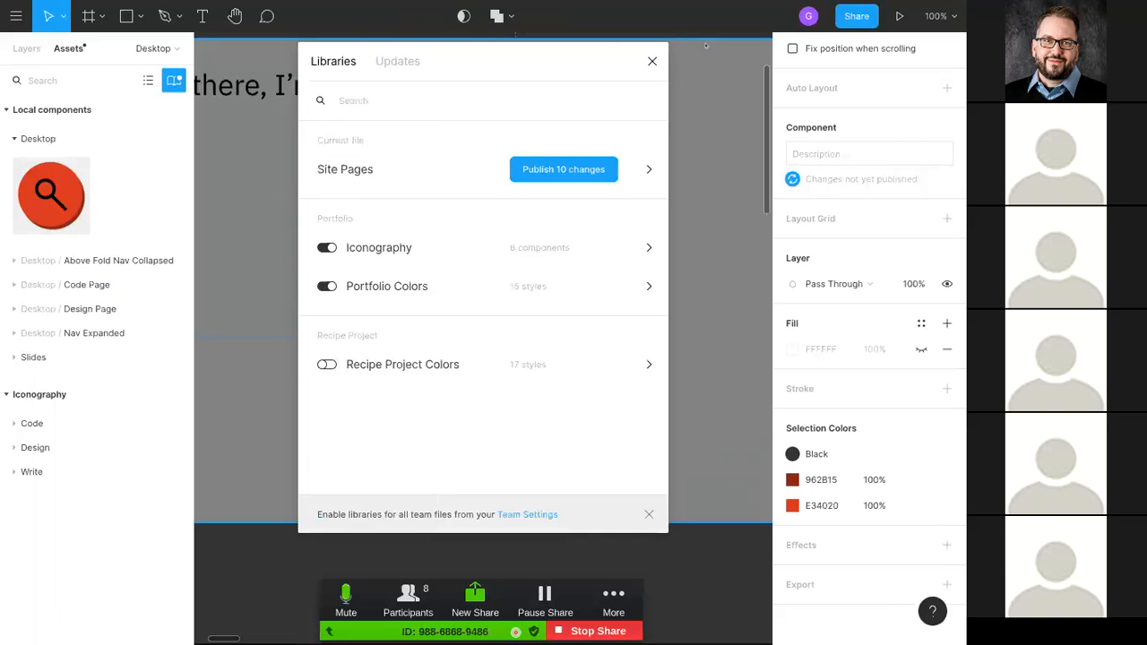
{"action": "left_click", "coordinate": [651, 61]}
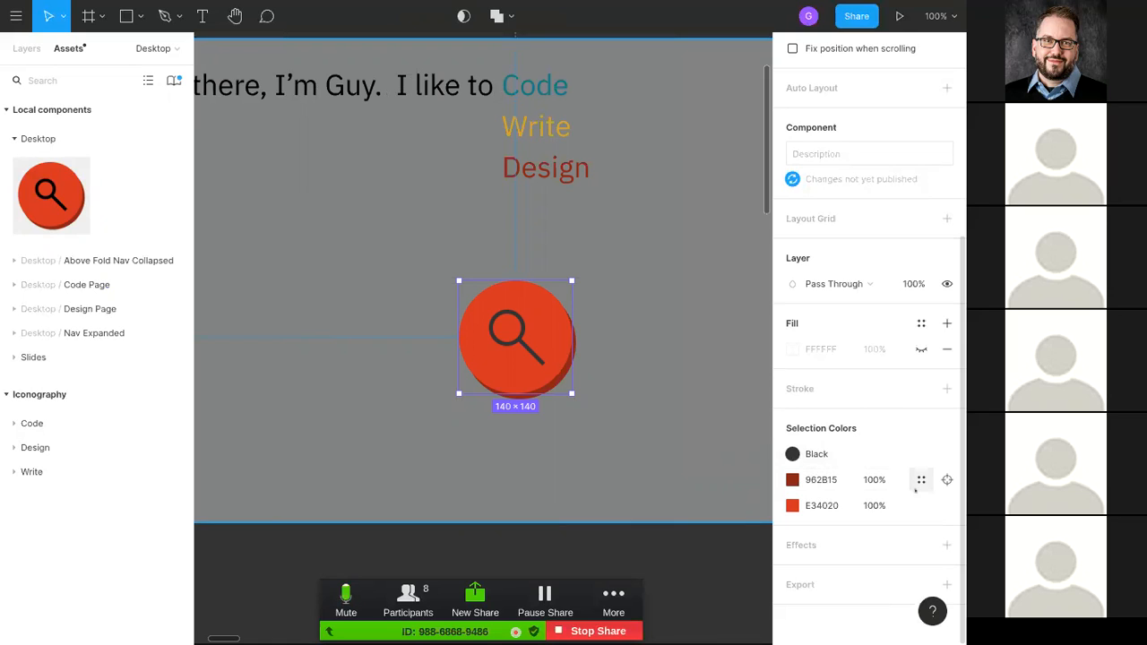
{"action": "left_click", "coordinate": [922, 479]}
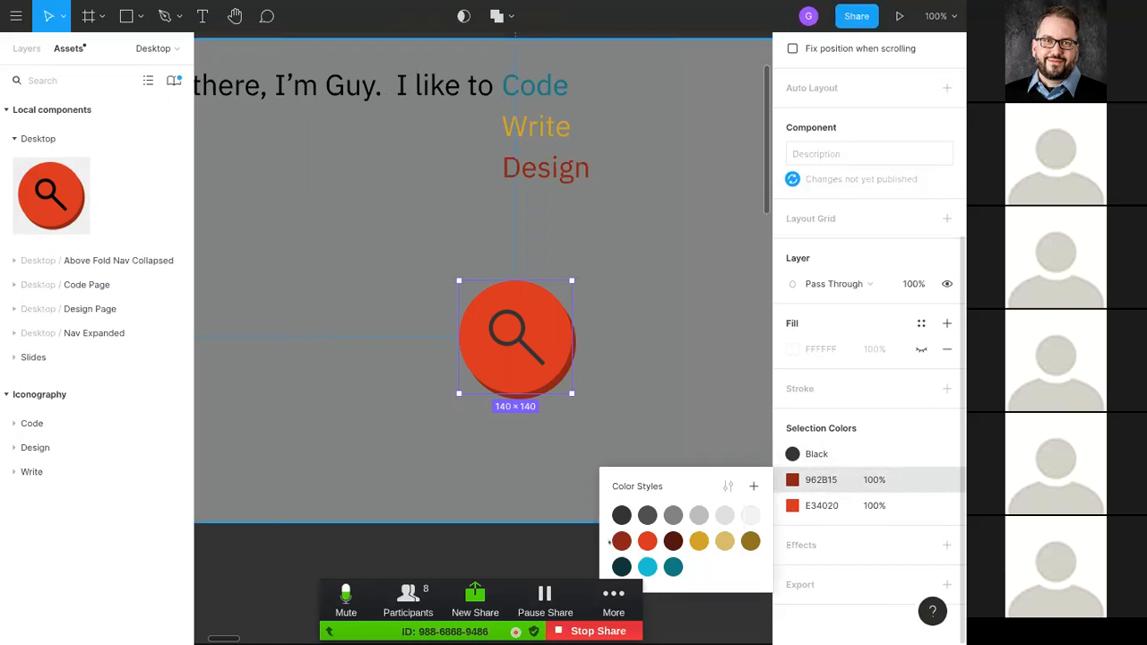
{"action": "left_click", "coordinate": [618, 540]}
{"action": "left_click", "coordinate": [921, 505]}
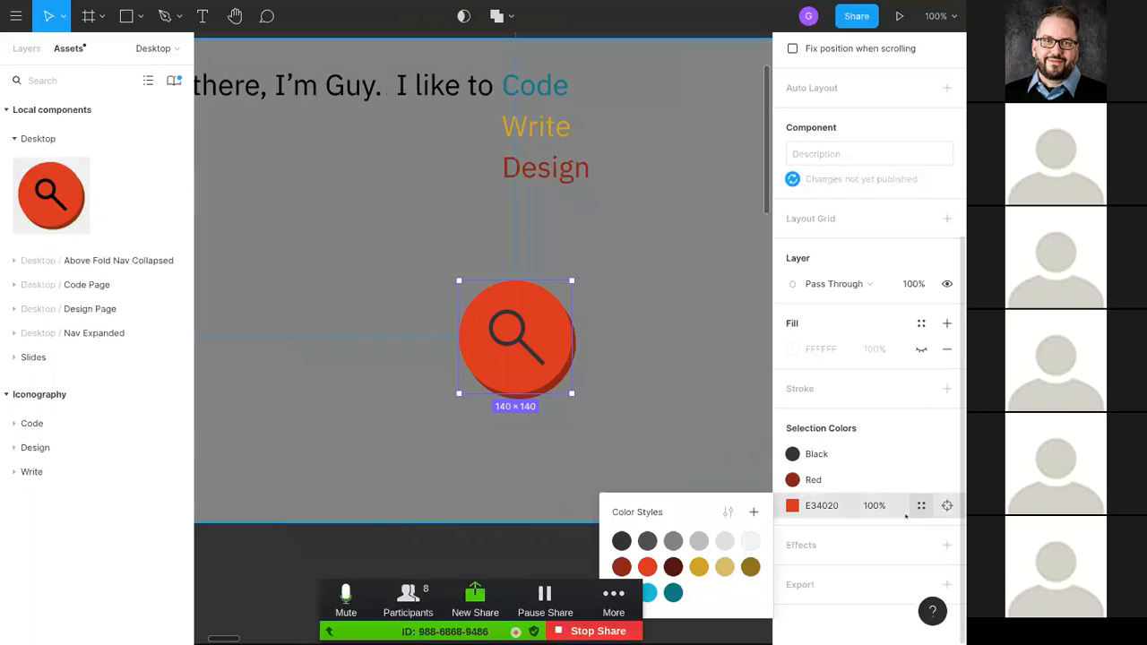
{"action": "left_click", "coordinate": [645, 570]}
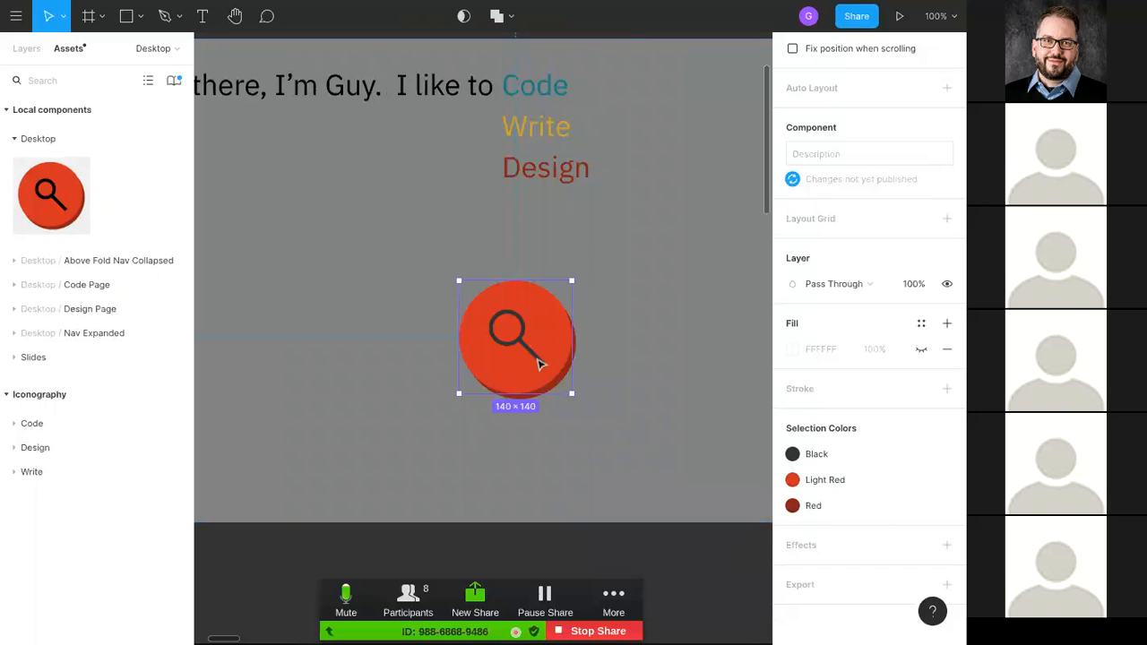
Step: Enter "Nav button" as the description of the magnifier button component
{"action": "right_click", "coordinate": [554, 328]}
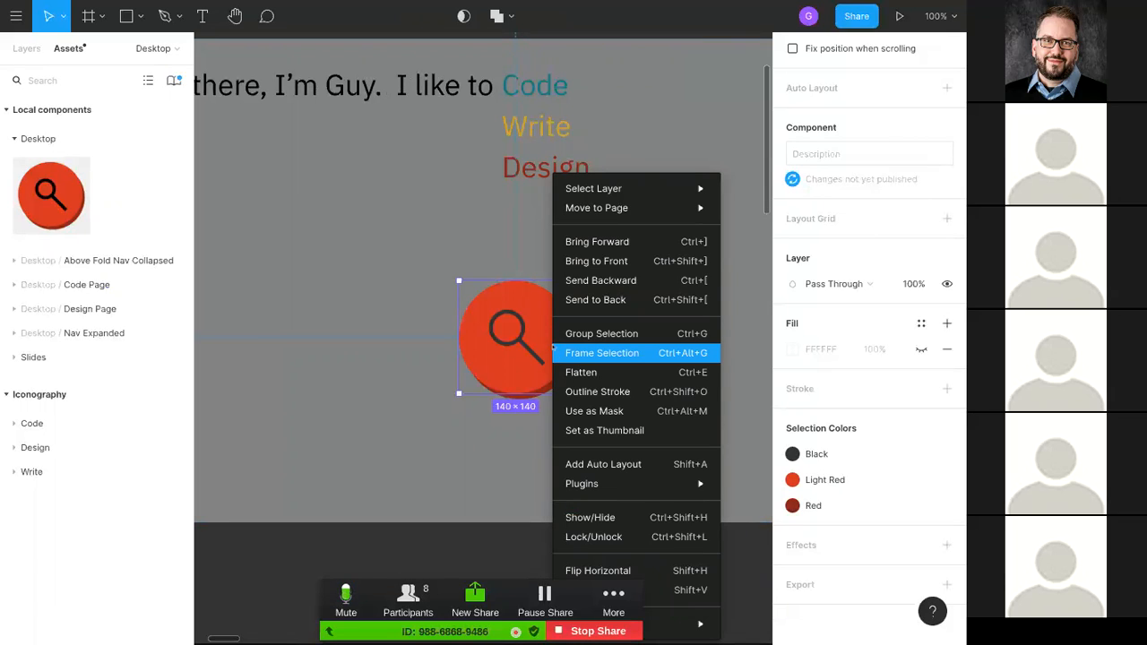
{"action": "left_click", "coordinate": [843, 154]}
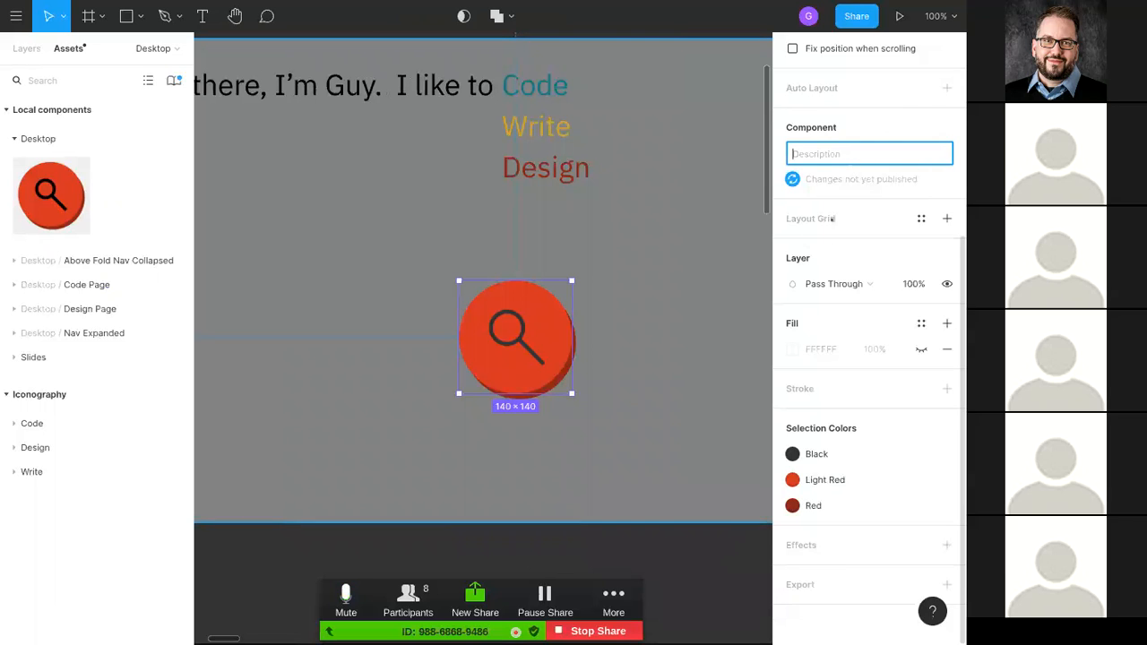
{"action": "scroll", "coordinate": [832, 219], "scroll_direction": "up", "scroll_amount": 2}
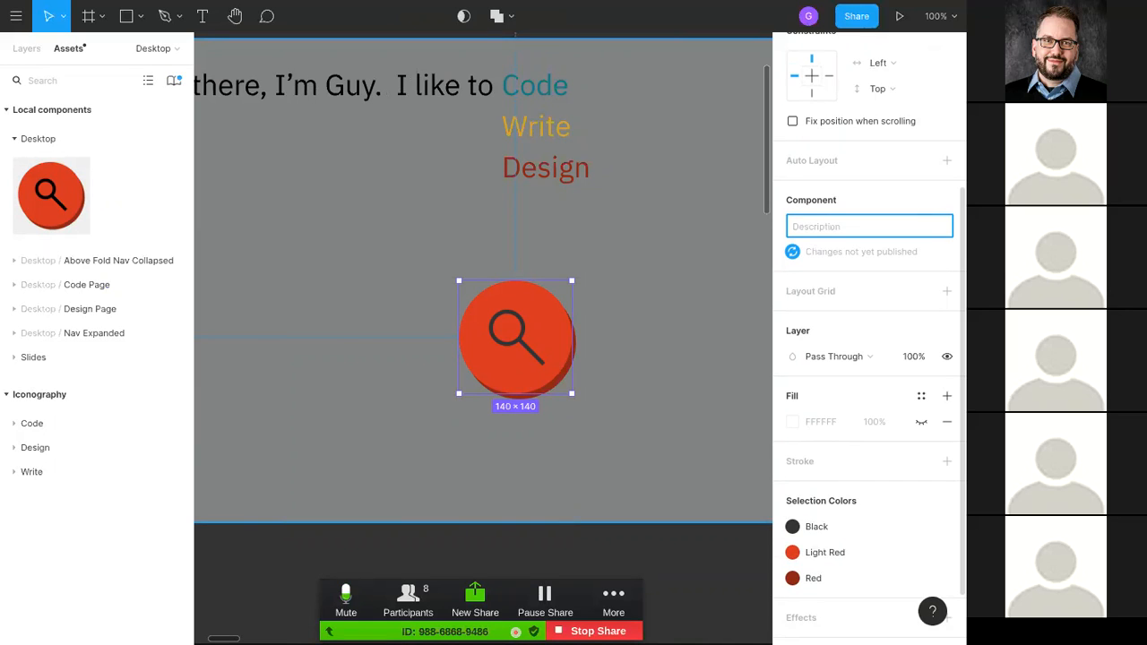
{"action": "type", "text": "Nav button"}
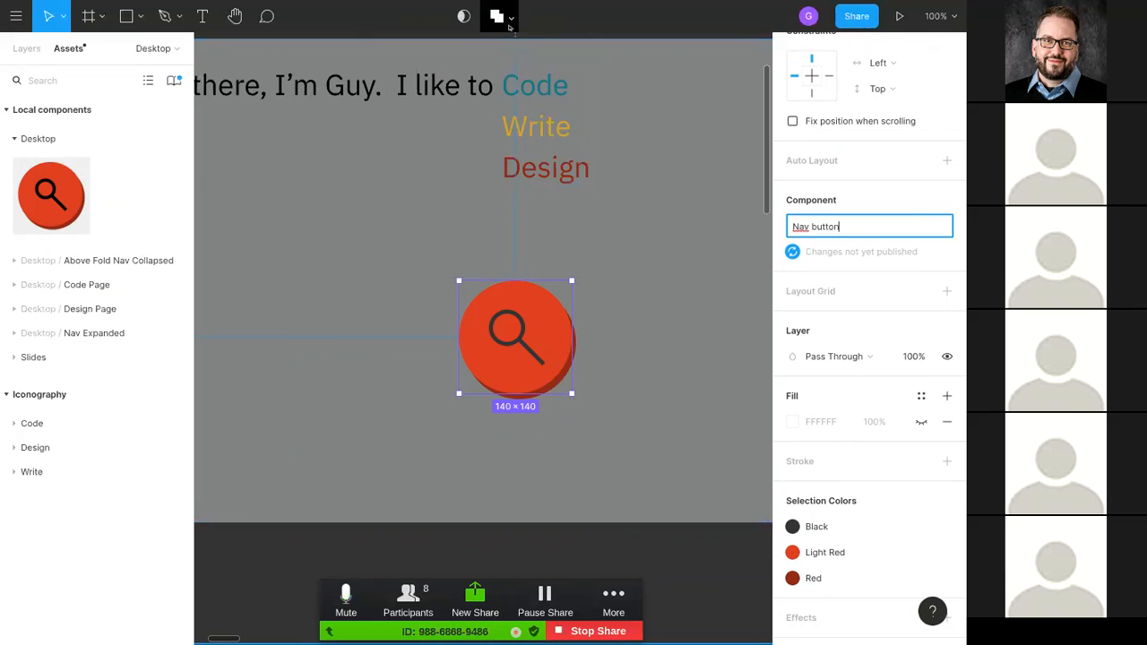
{"action": "left_click", "coordinate": [508, 22]}
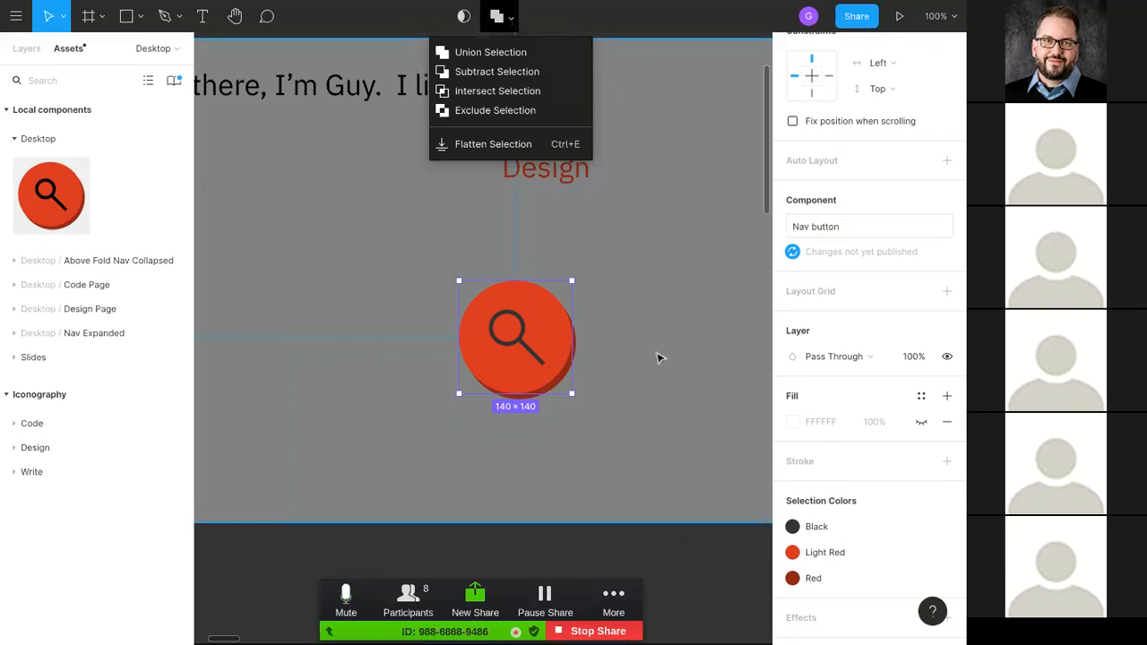
{"action": "left_click", "coordinate": [657, 354]}
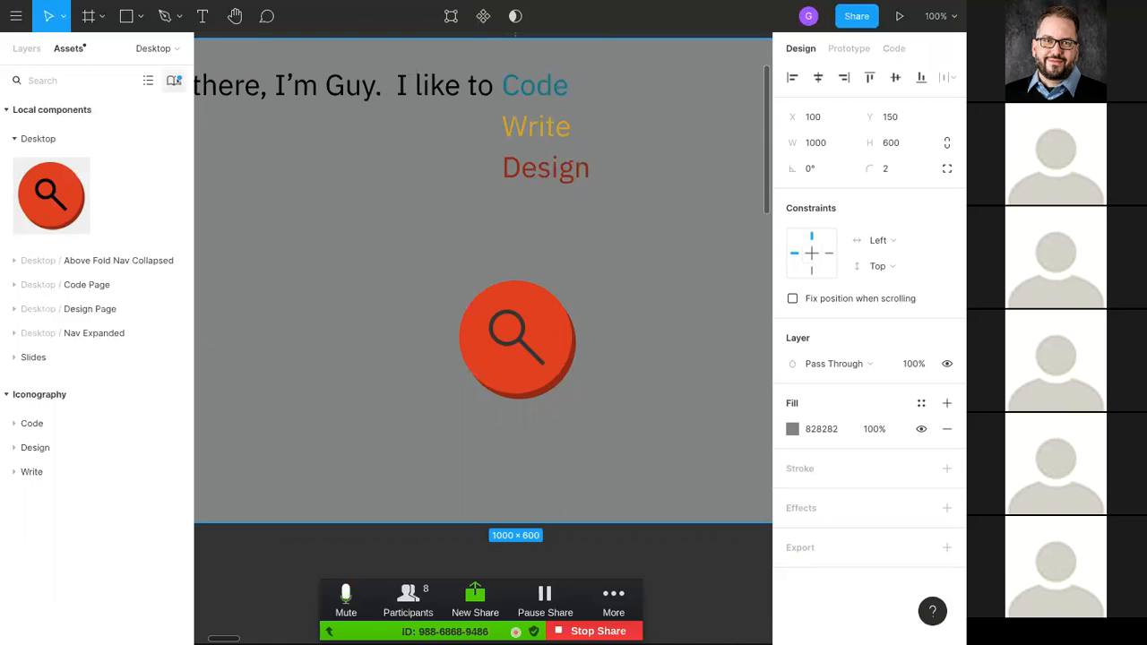
{"action": "left_click", "coordinate": [174, 80]}
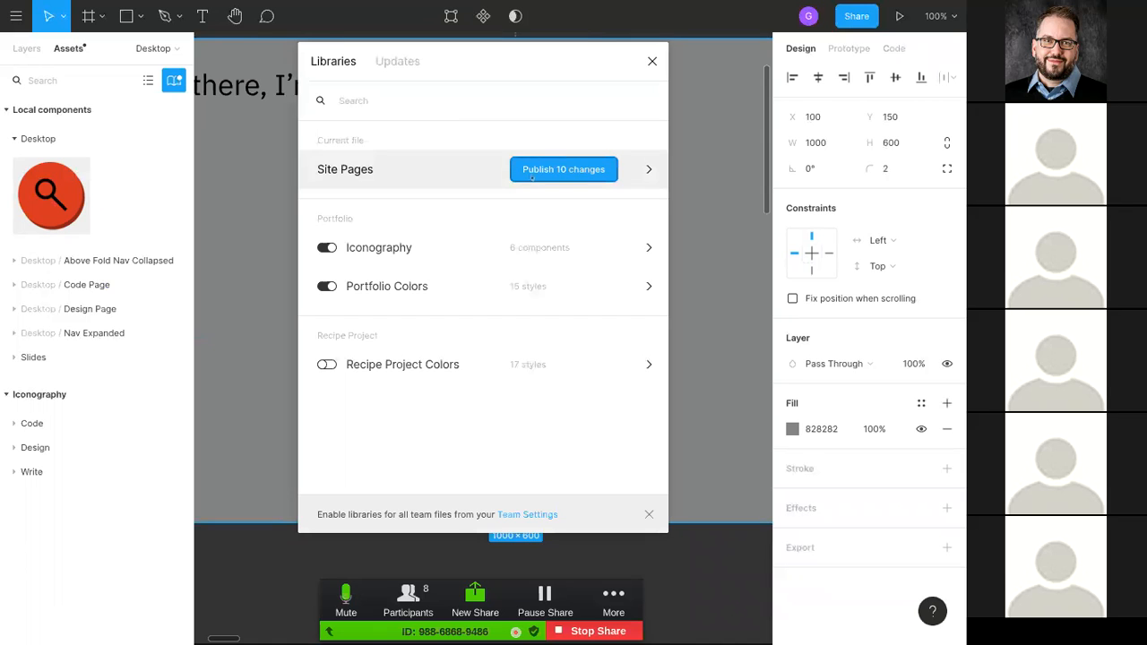
{"action": "left_click", "coordinate": [533, 177]}
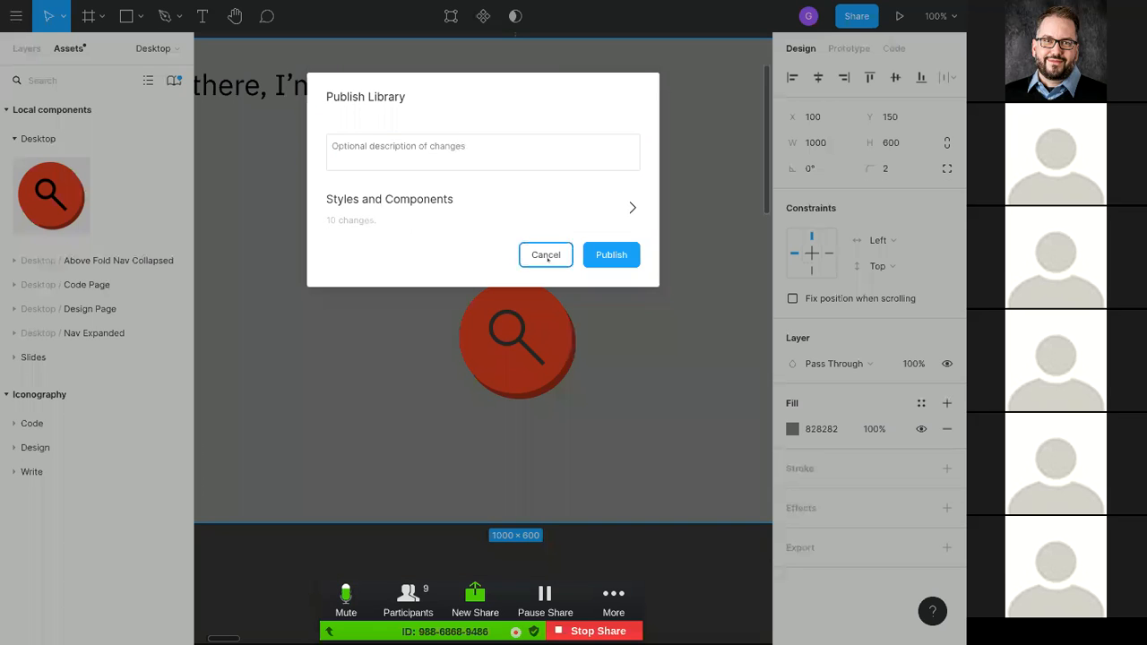
{"action": "left_click", "coordinate": [546, 255]}
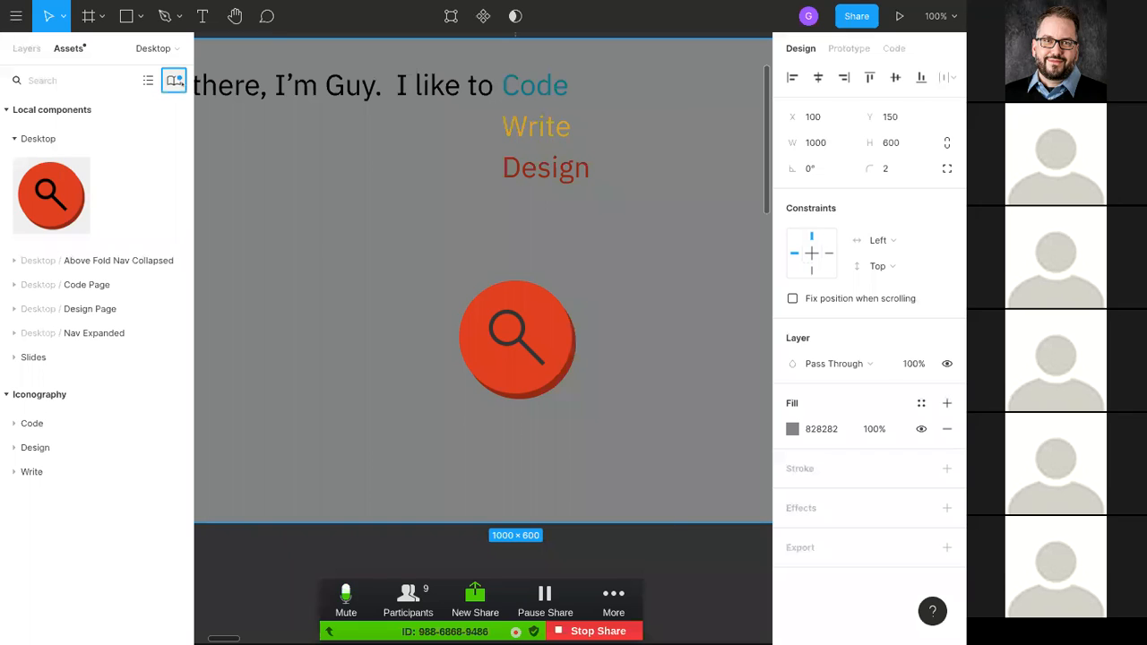
Step: Review the styles and components contained in the Site Pages library
{"action": "left_click", "coordinate": [175, 80]}
{"action": "left_click", "coordinate": [642, 179]}
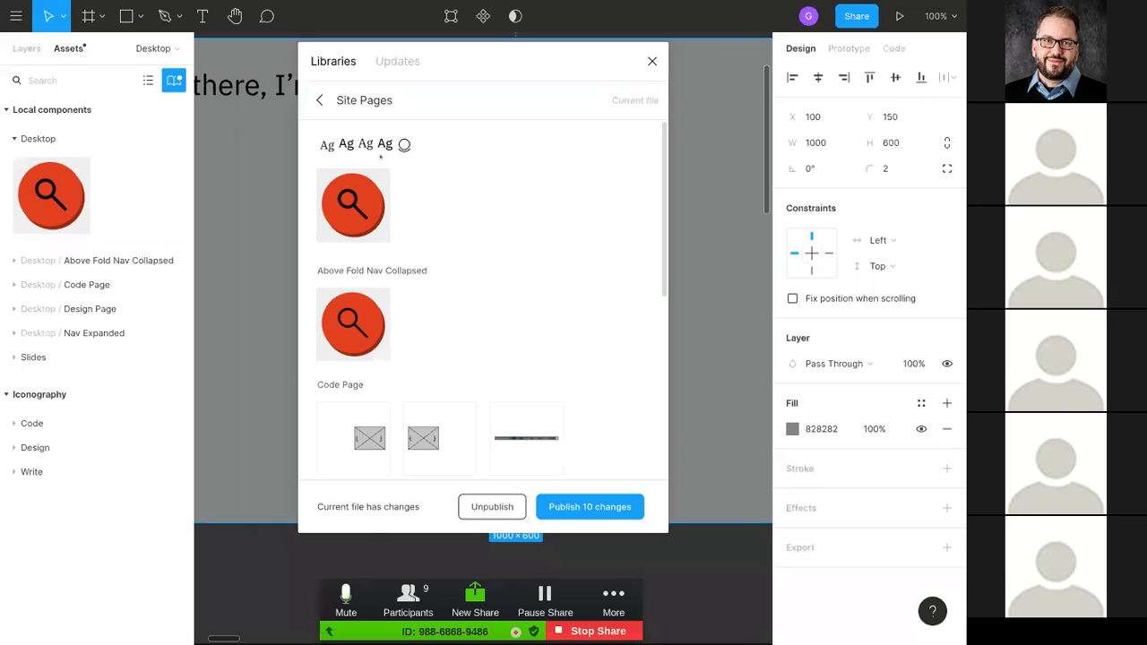
{"action": "scroll", "coordinate": [423, 269], "scroll_direction": "down", "scroll_amount": 8}
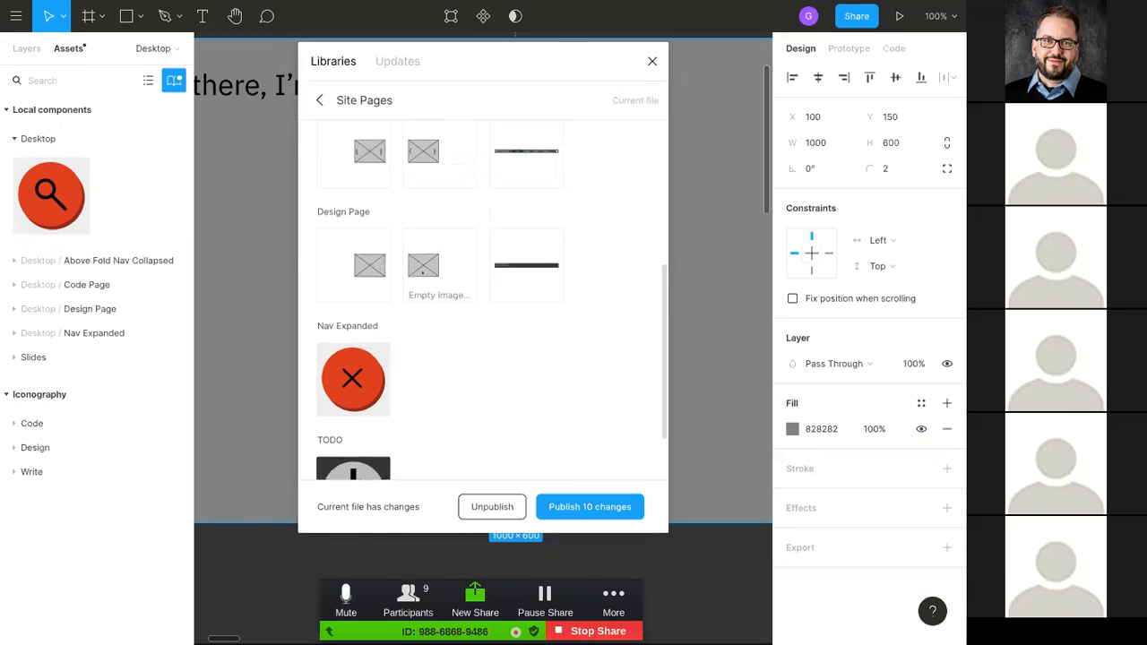
{"action": "scroll", "coordinate": [421, 274], "scroll_direction": "up", "scroll_amount": 10}
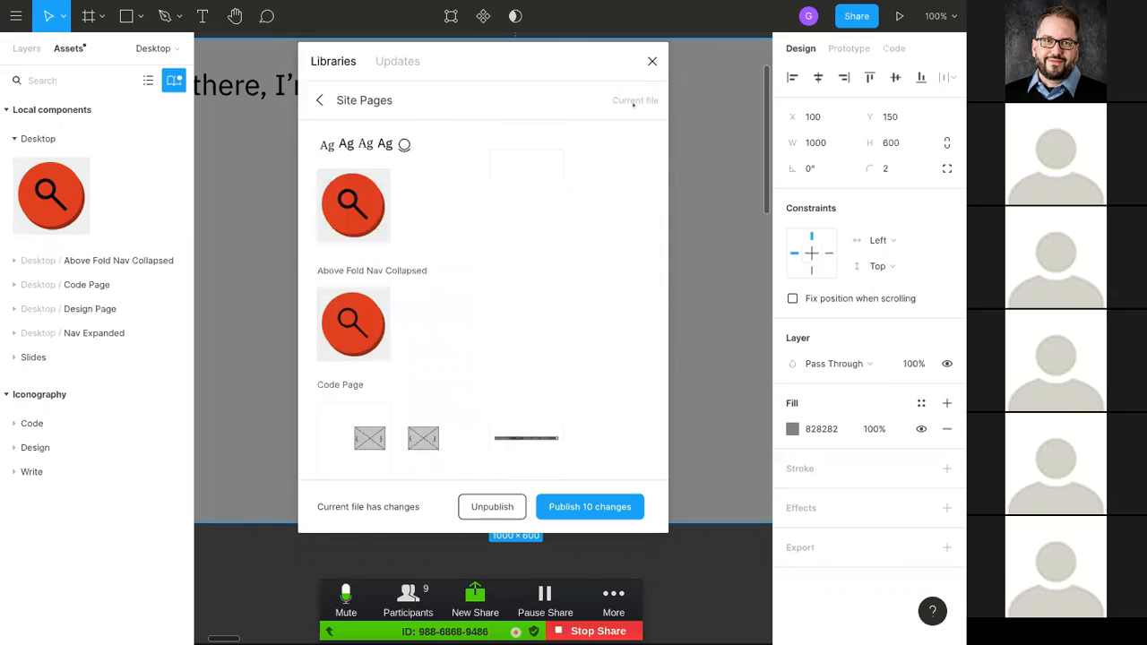
{"action": "left_click", "coordinate": [321, 101]}
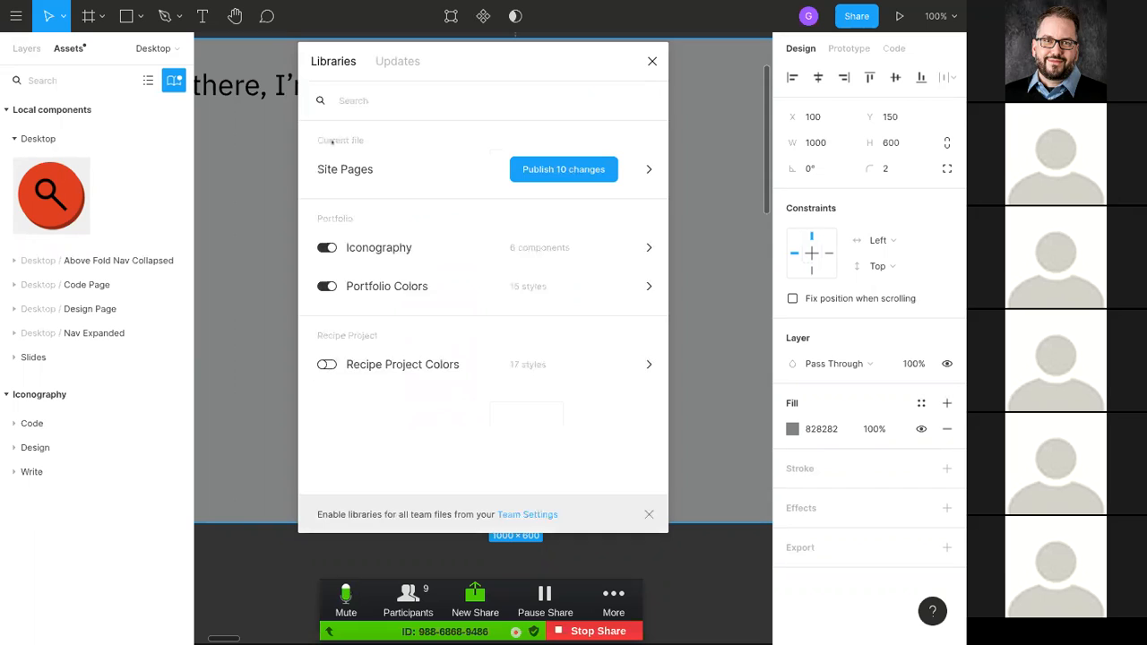
Step: Publish the Site Pages library changes with the description "Unified the nav button to use the design system colors."
{"action": "left_click", "coordinate": [547, 162]}
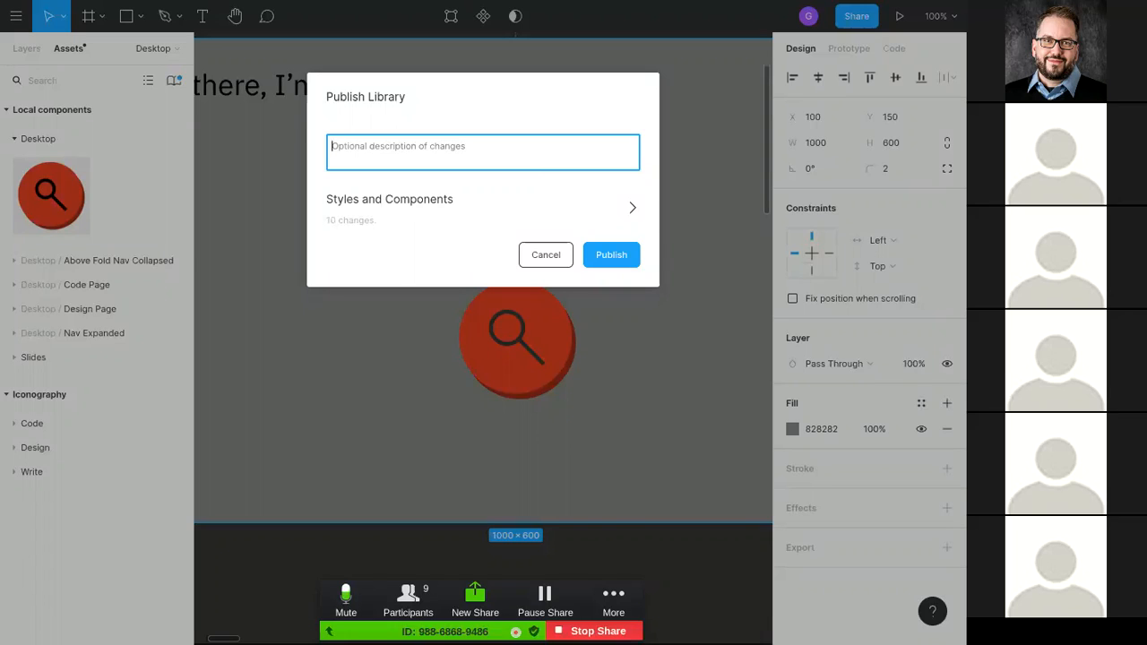
{"action": "type", "text": "U"}
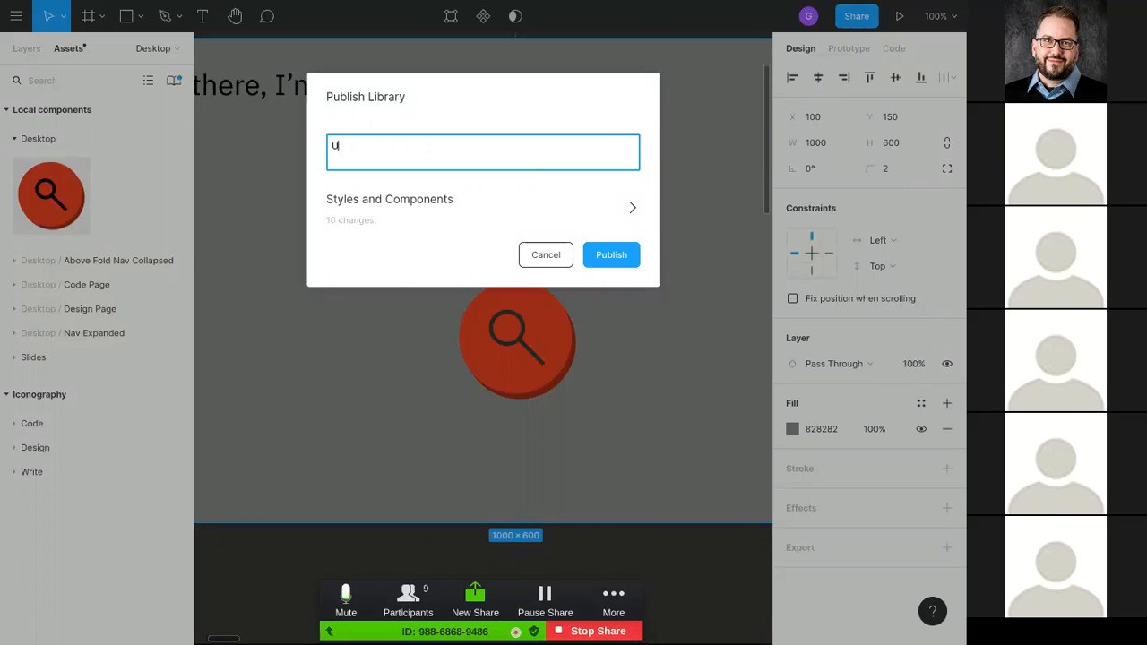
{"action": "type", "text": "nified the nav button to us"}
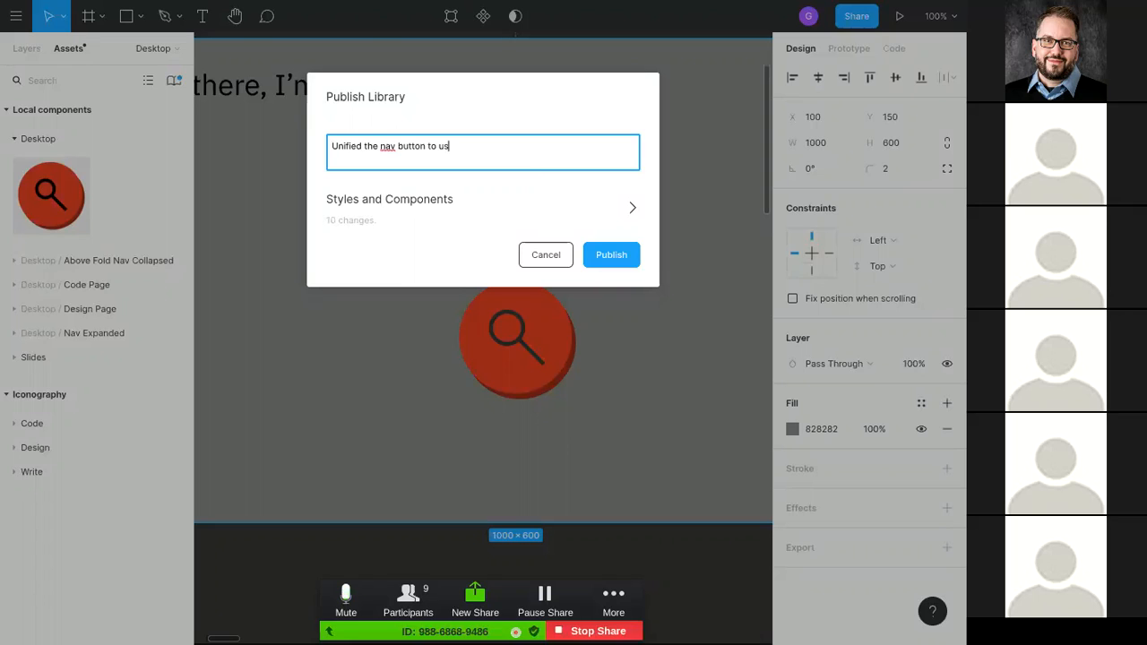
{"action": "type", "text": "e the sesign system colors."}
{"action": "key", "text": "Tab"}
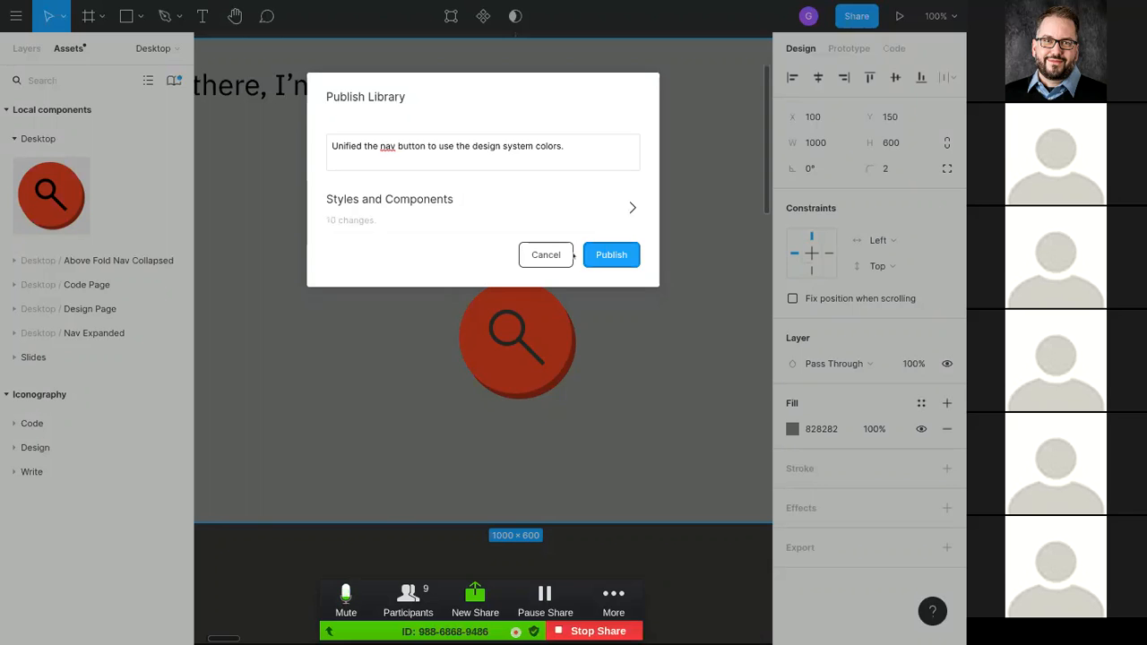
{"action": "left_click", "coordinate": [570, 254]}
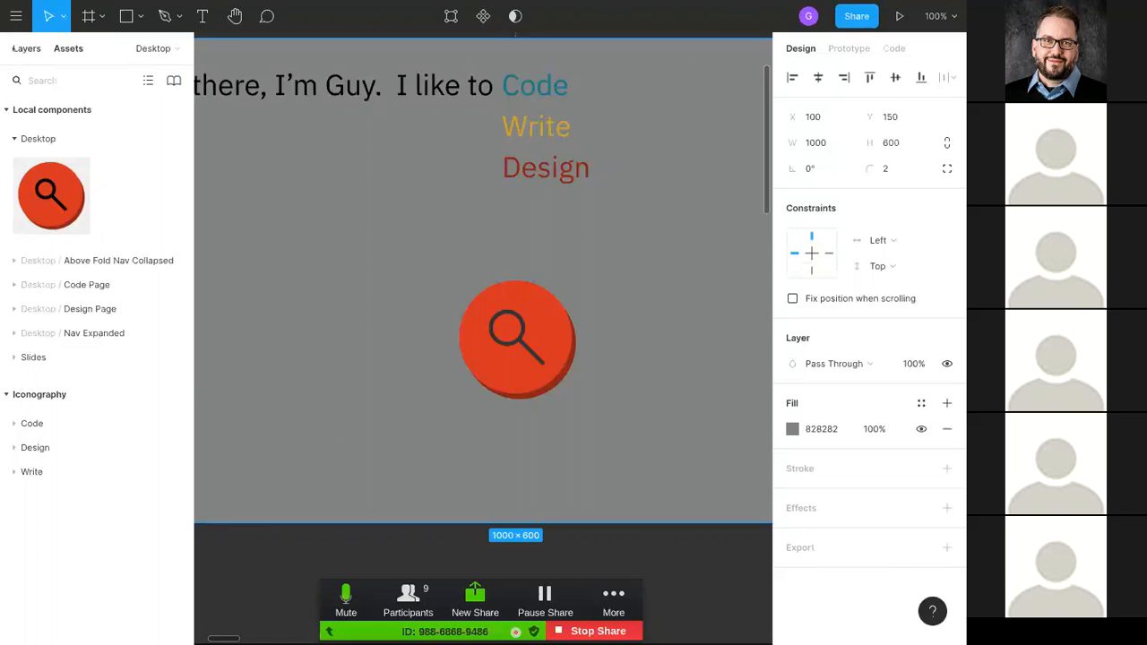
Step: Return to the Portfolio Site project and open the Iconography file
{"action": "left_click", "coordinate": [16, 17]}
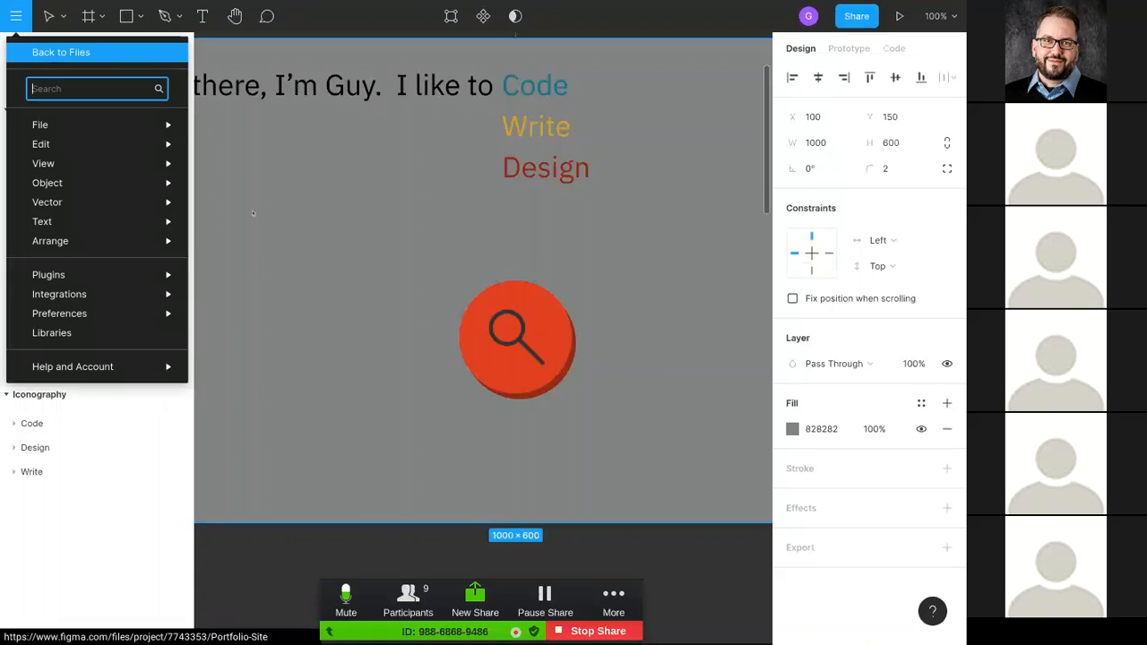
{"action": "left_click", "coordinate": [55, 55]}
{"action": "double_click", "coordinate": [526, 164]}
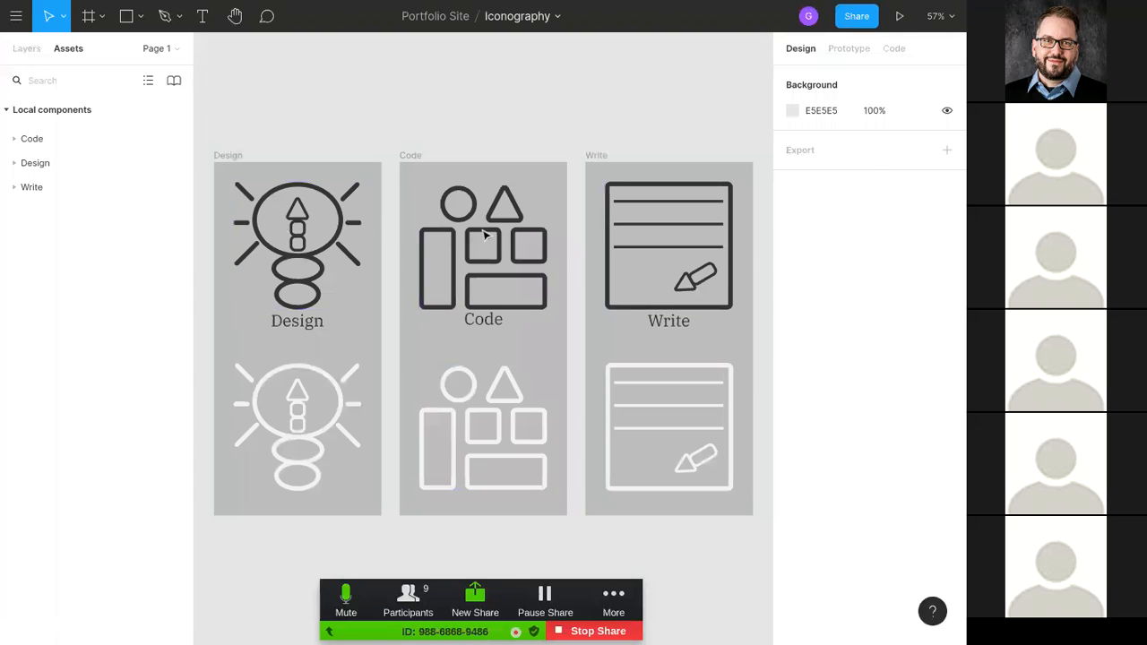
Step: Inspect the CSS code generated for the dark icon in the upper part of the Write frame
{"action": "left_click", "coordinate": [670, 248]}
{"action": "left_click", "coordinate": [903, 49]}
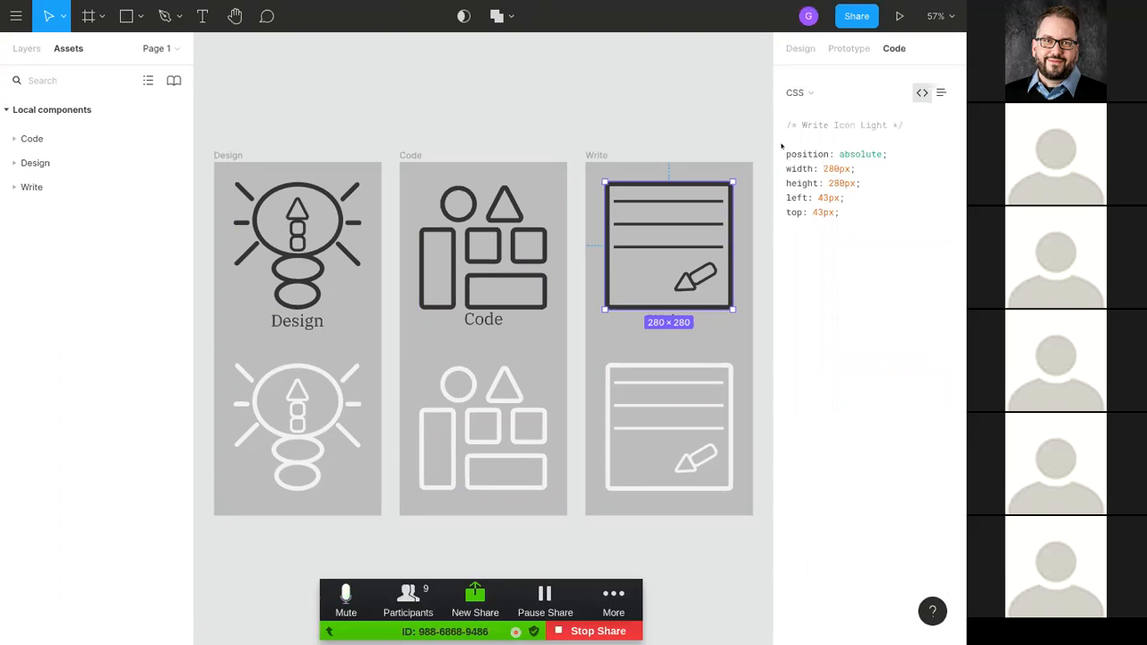
{"action": "left_click_drag", "start_coordinate": [855, 221], "coordinate": [777, 147]}
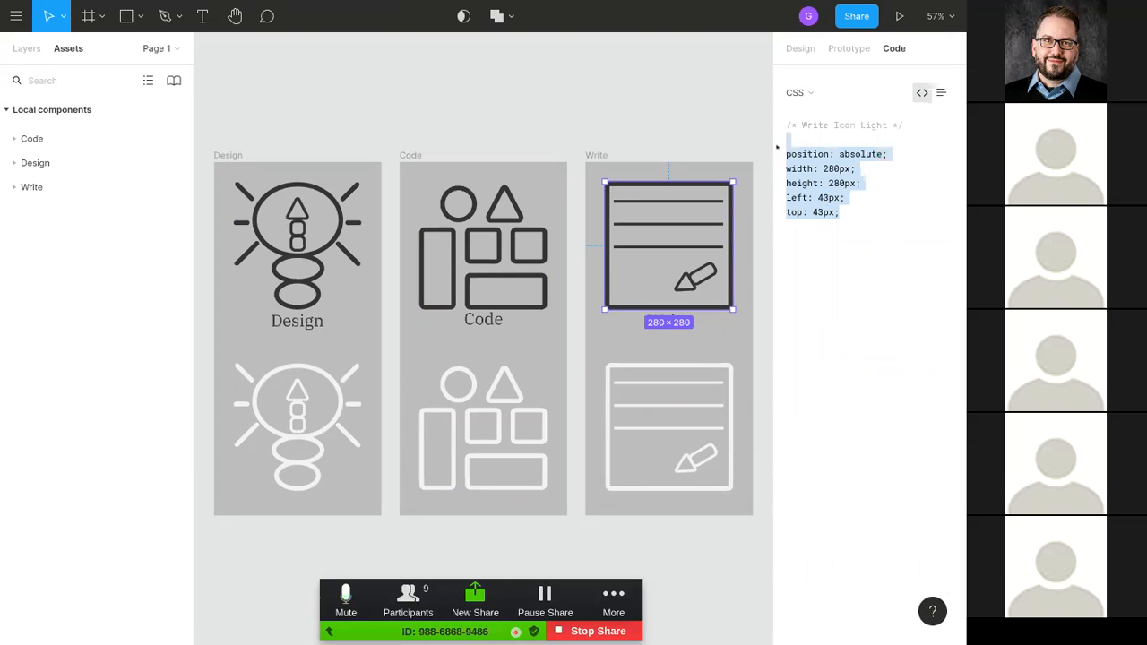
{"action": "left_click", "coordinate": [867, 263]}
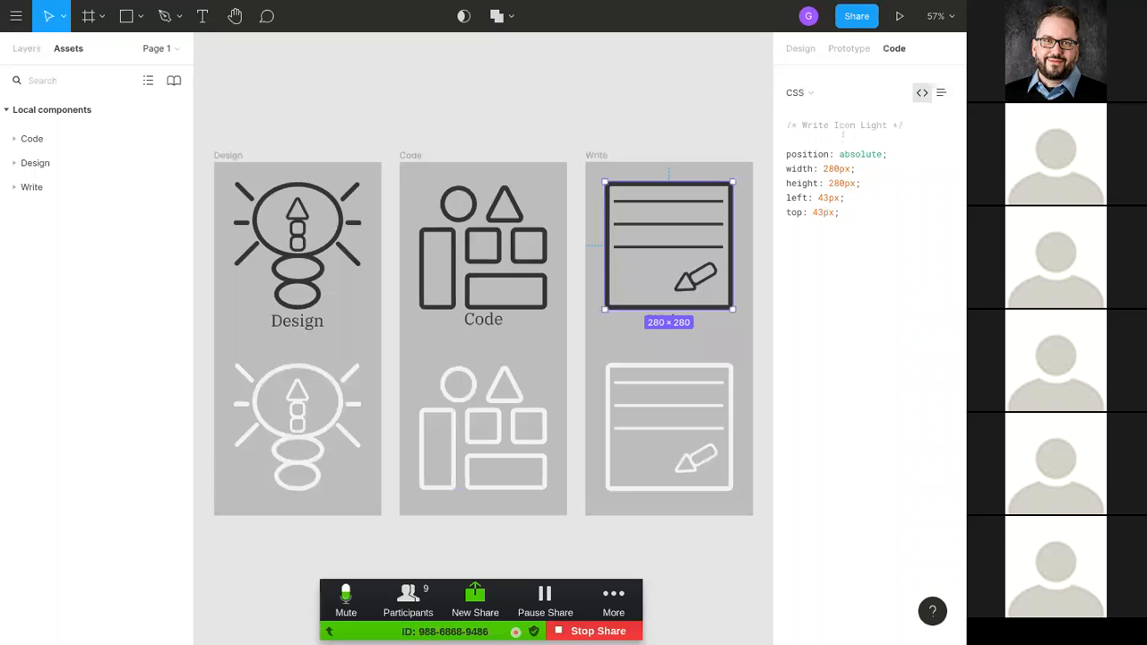
Step: View the dark Write icon's design and export settings and the details of its Black color style
{"action": "left_click", "coordinate": [800, 49]}
{"action": "scroll", "coordinate": [828, 439], "scroll_direction": "down", "scroll_amount": 2}
{"action": "scroll", "coordinate": [828, 440], "scroll_direction": "down", "scroll_amount": 3}
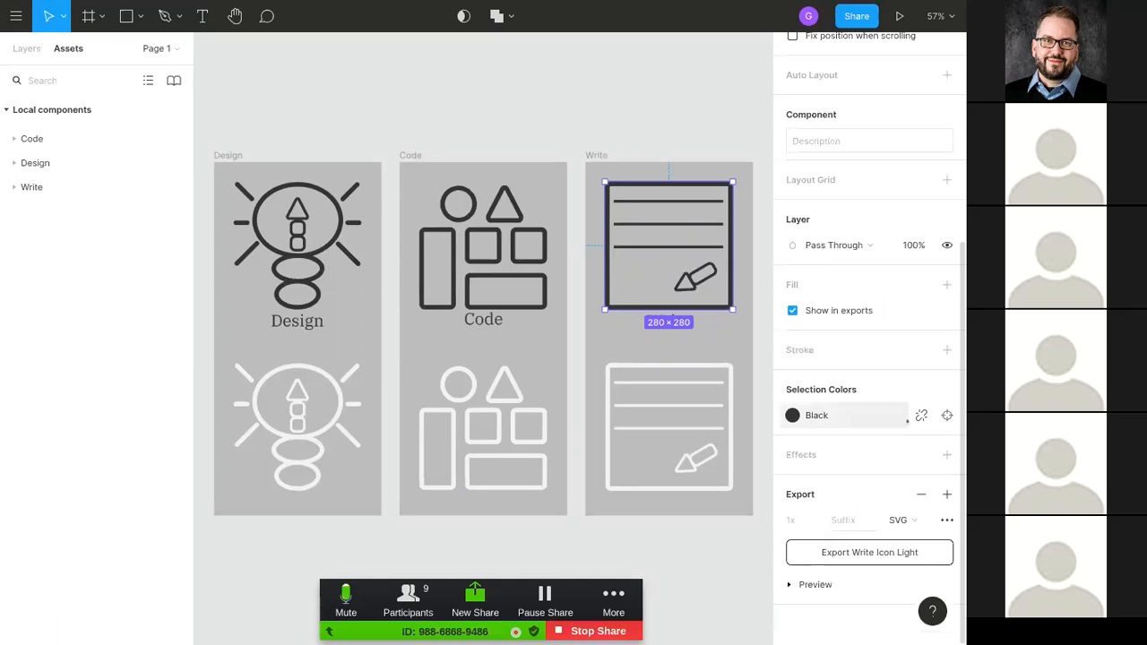
{"action": "left_click", "coordinate": [908, 418]}
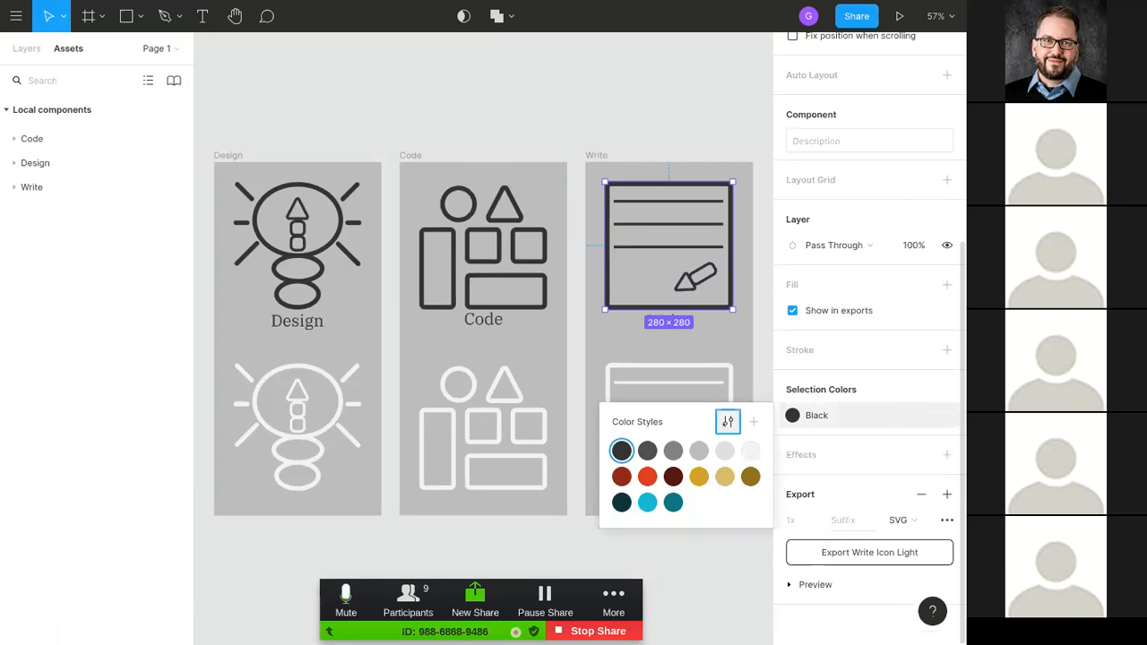
{"action": "left_click", "coordinate": [727, 420]}
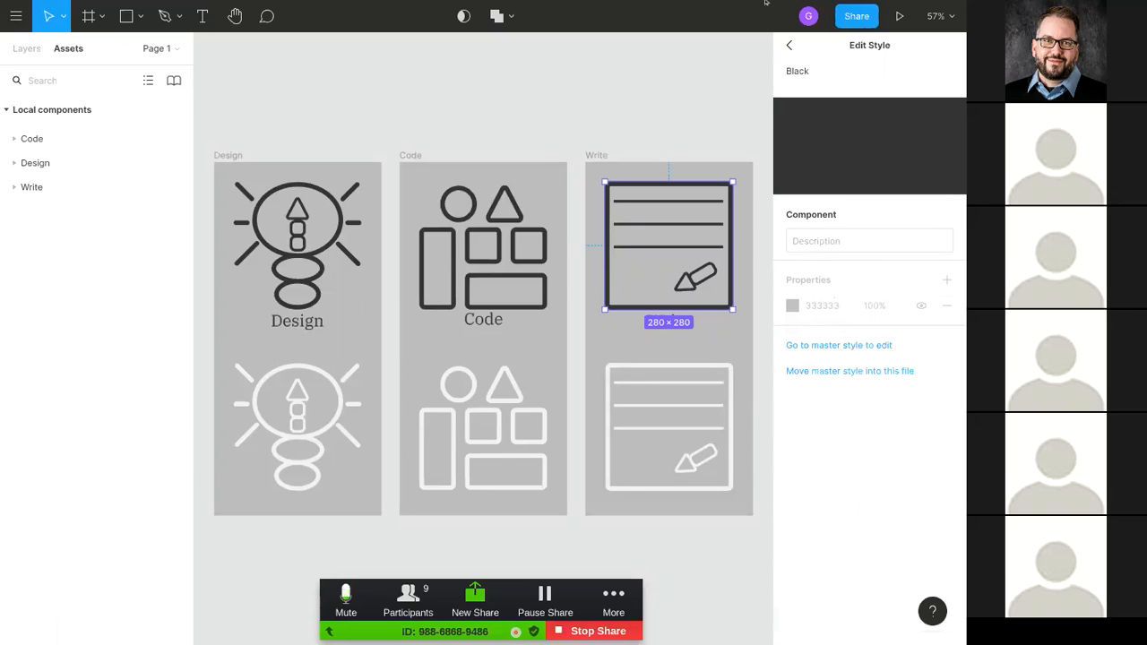
{"action": "left_click", "coordinate": [789, 46]}
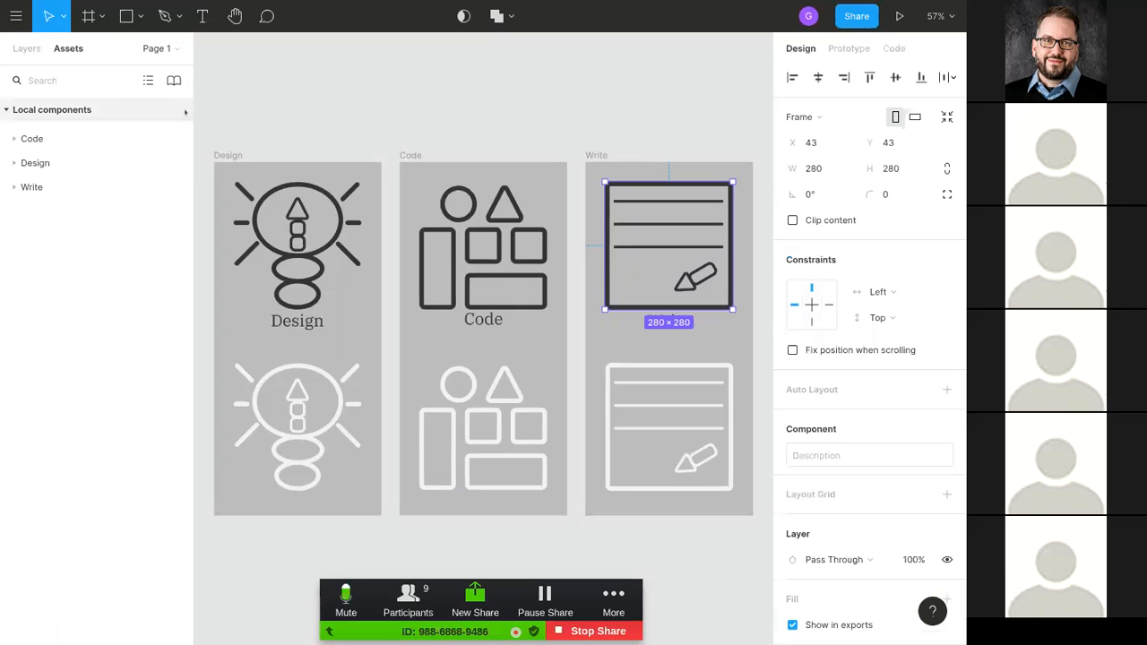
Step: Go back to the Portfolio Site project and reopen the Site Pages file
{"action": "left_click", "coordinate": [16, 16]}
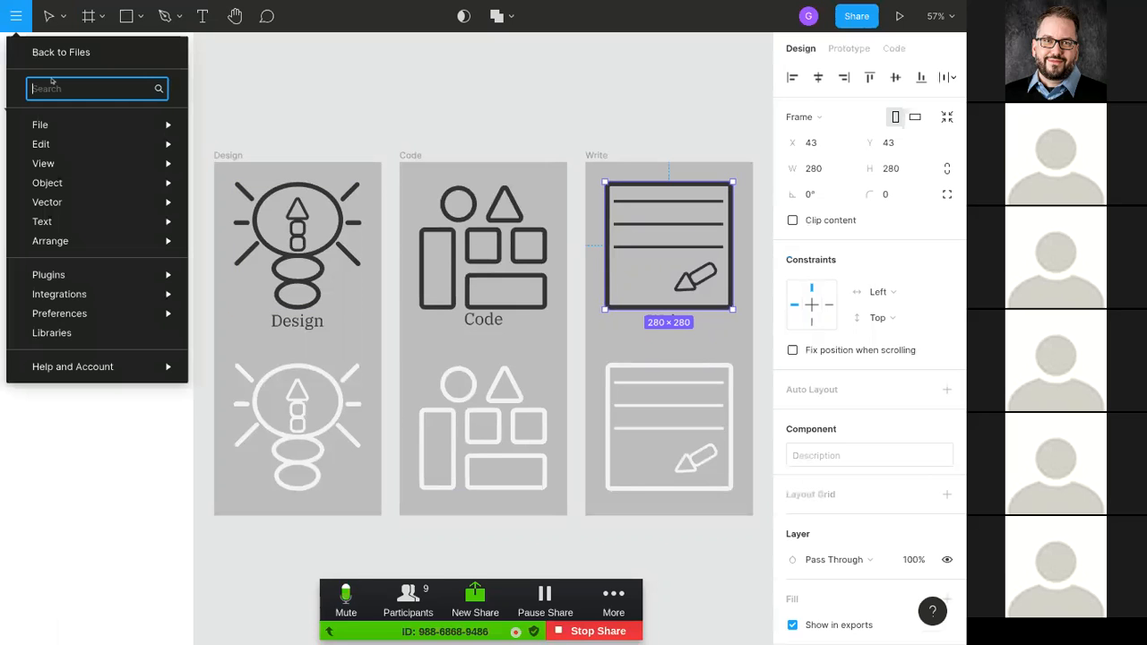
{"action": "left_click", "coordinate": [60, 52]}
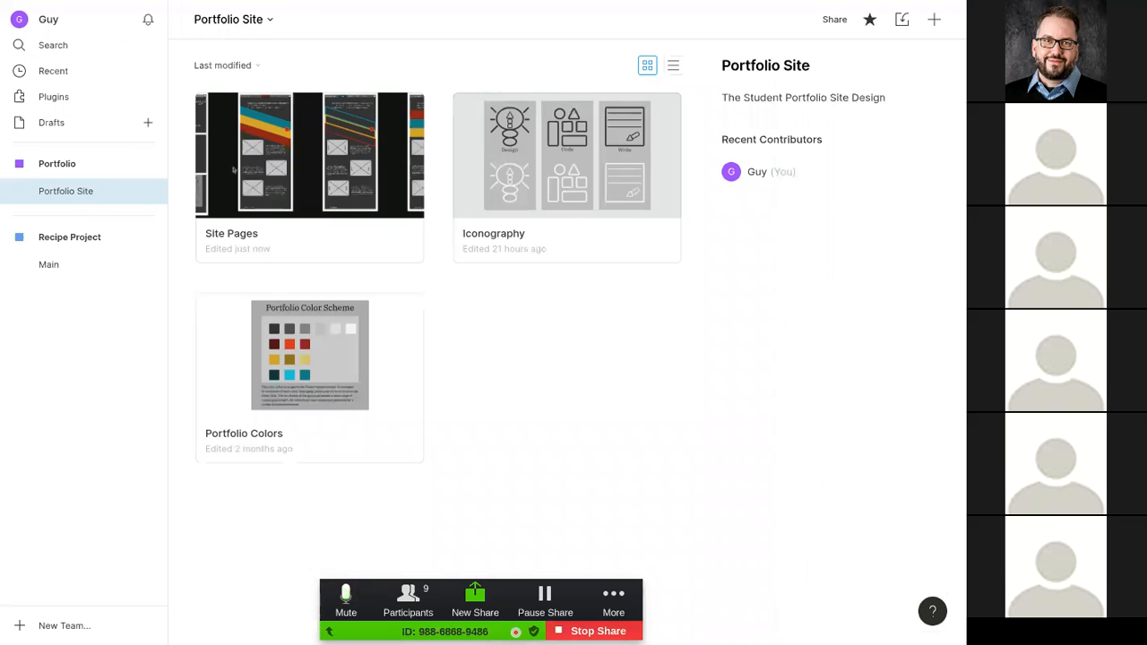
{"action": "double_click", "coordinate": [303, 170]}
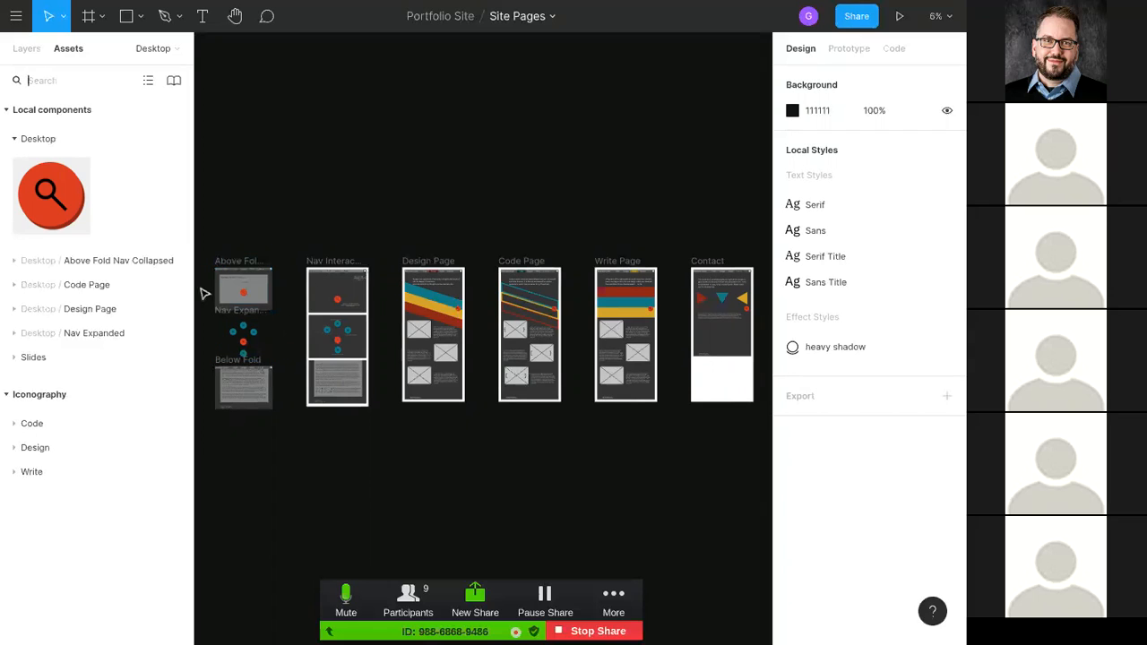
Step: Bring the Above Fold Nav Collapsed and Nav Expanded frames into view and list the layers inside Above Fold Nav Collapsed
{"action": "key", "text": "ctrl+equal"}
{"action": "key", "text": "ctrl+equal"}
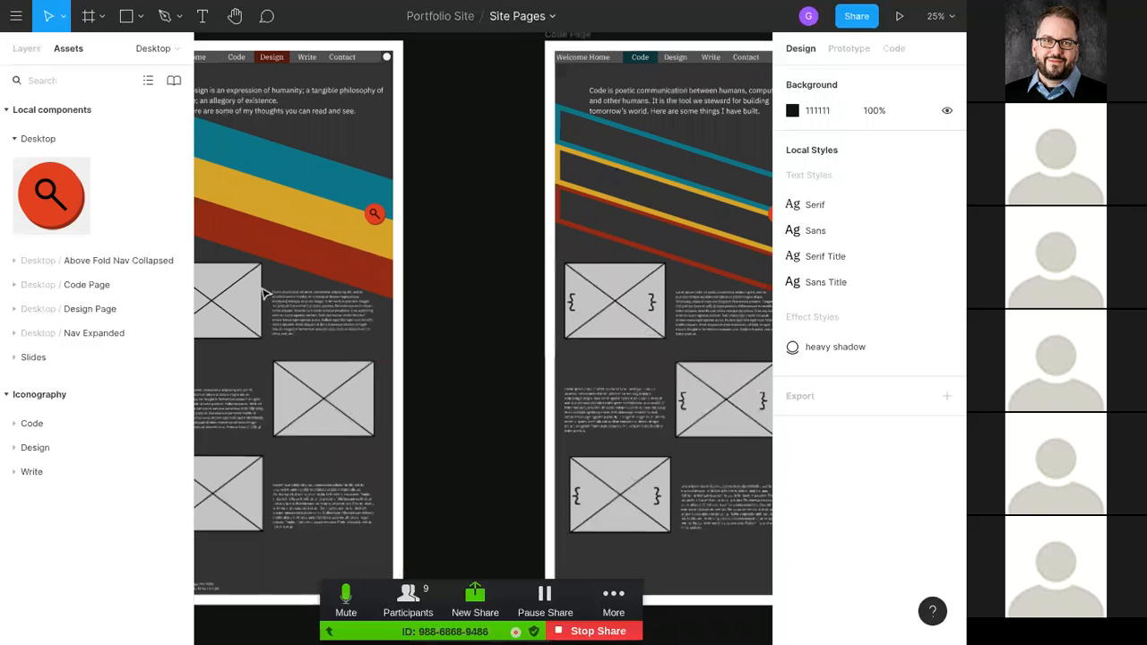
{"action": "left_click_drag", "start_coordinate": [476, 302], "coordinate": [742, 308]}
{"action": "left_click_drag", "start_coordinate": [410, 307], "coordinate": [660, 353]}
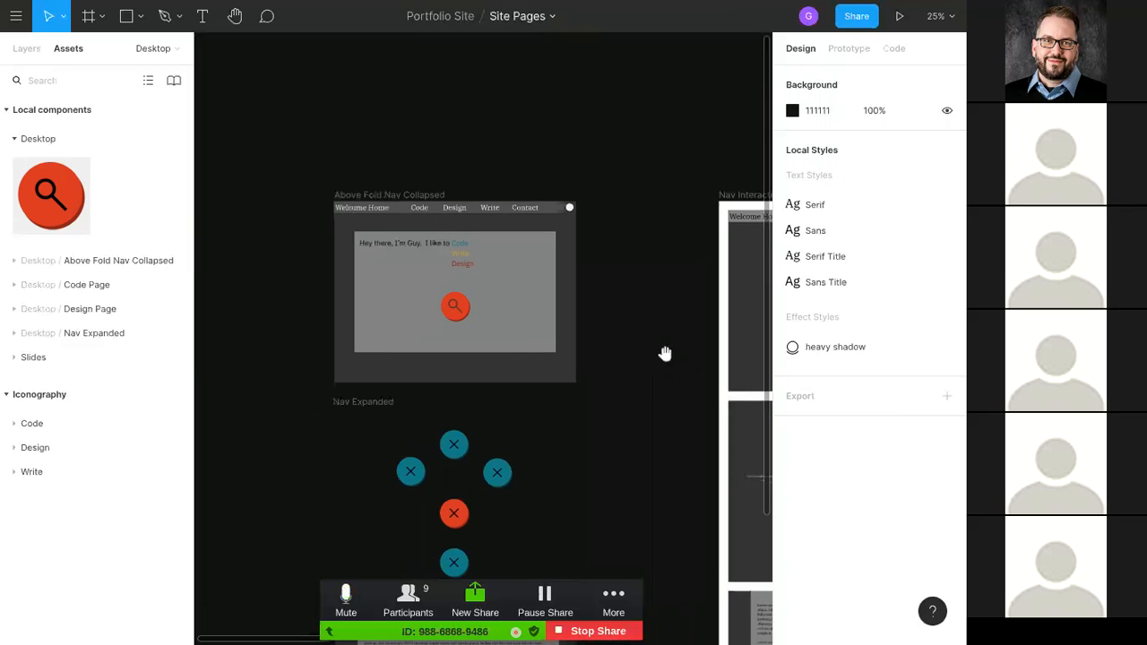
{"action": "left_click_drag", "start_coordinate": [642, 295], "coordinate": [667, 260]}
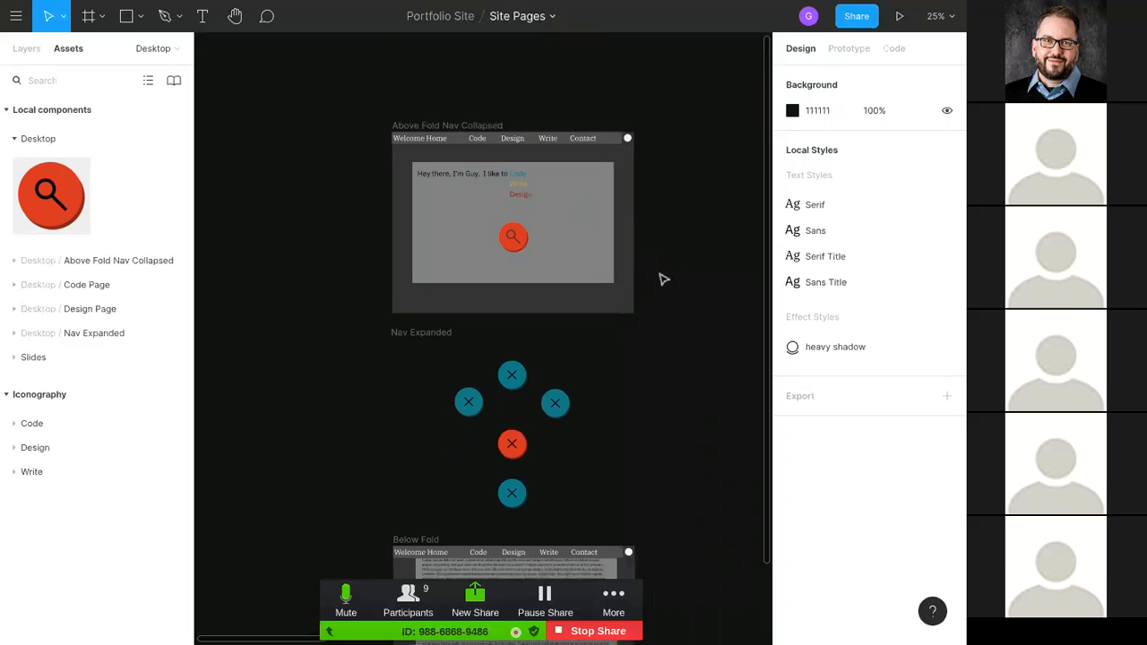
{"action": "left_click_drag", "start_coordinate": [305, 300], "coordinate": [322, 320]}
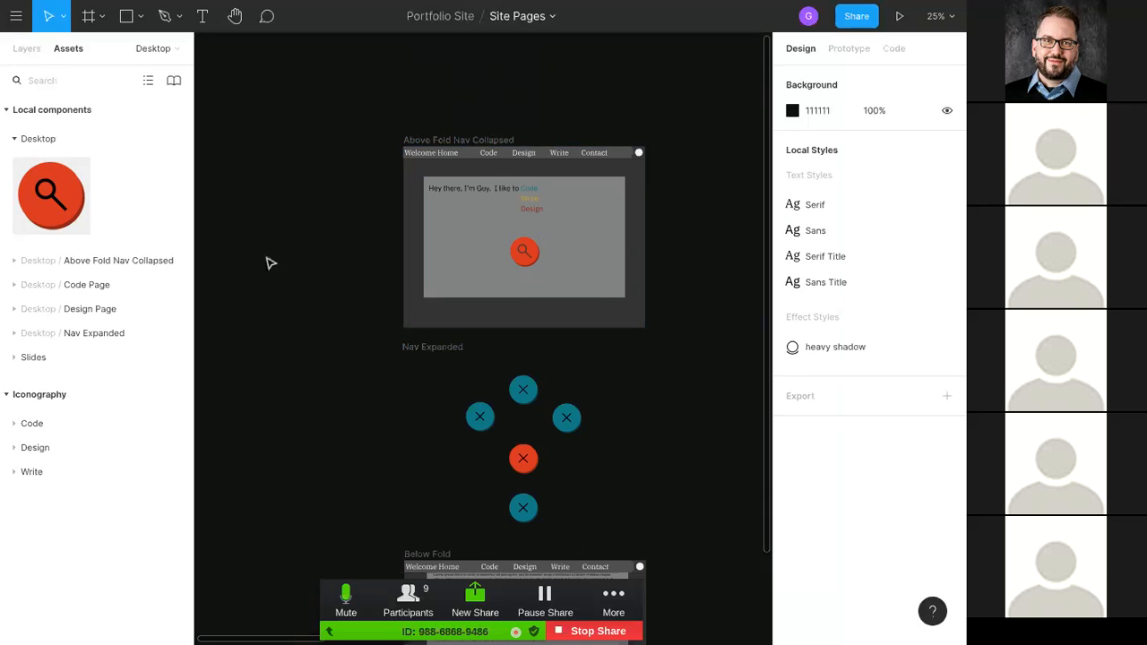
{"action": "left_click", "coordinate": [27, 49]}
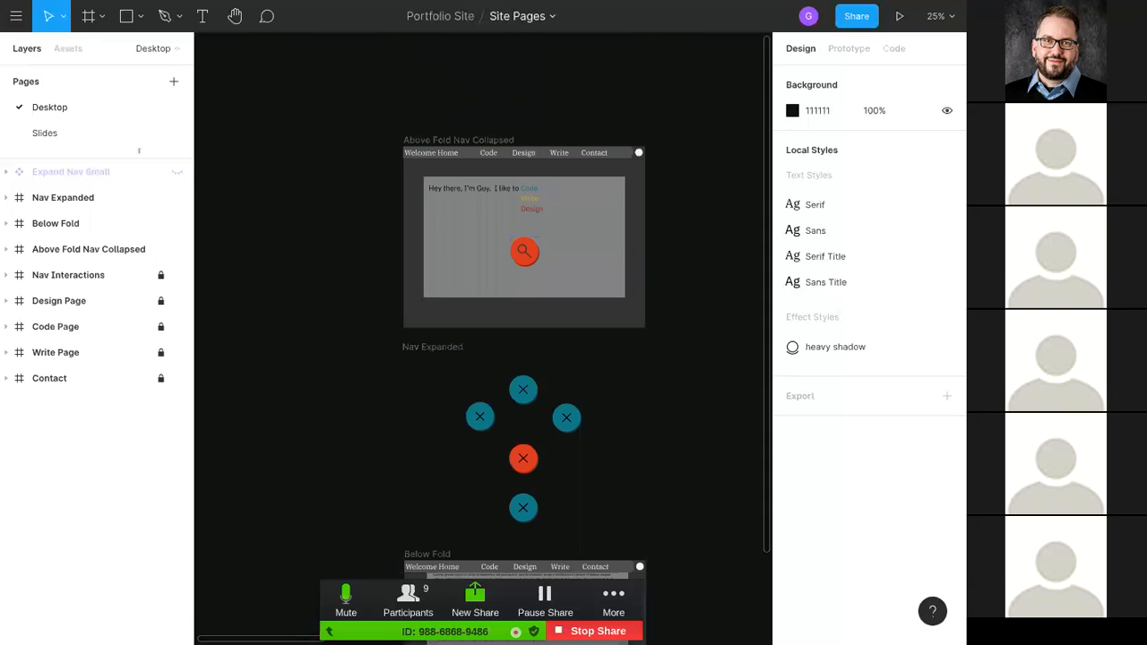
{"action": "left_click", "coordinate": [9, 249]}
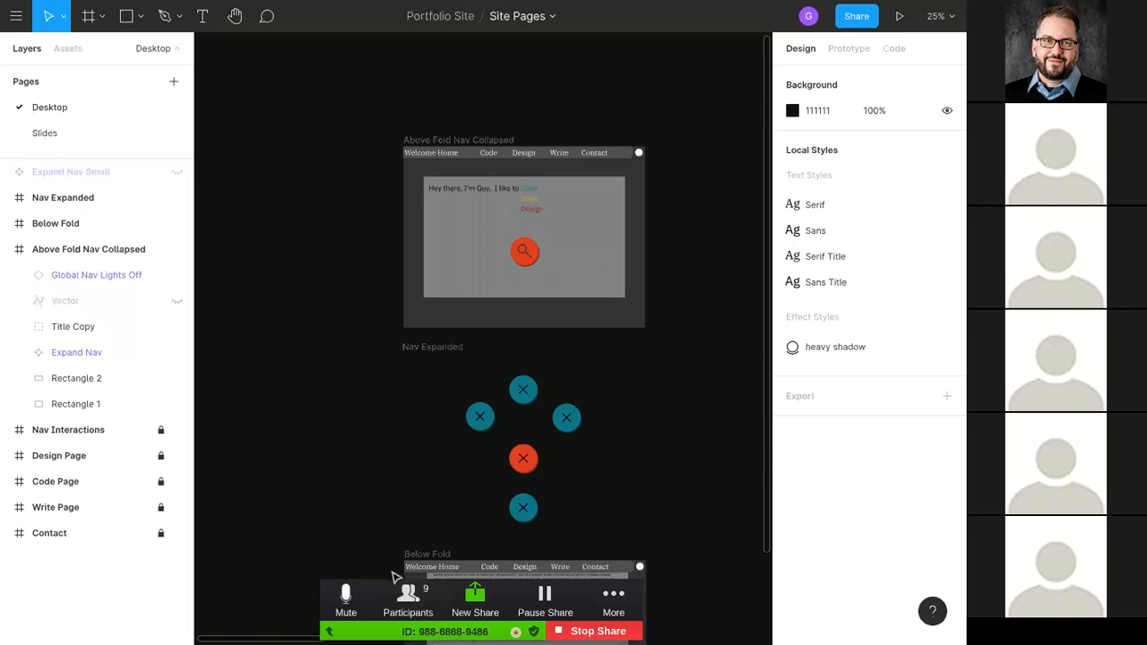
{"action": "left_click", "coordinate": [604, 598]}
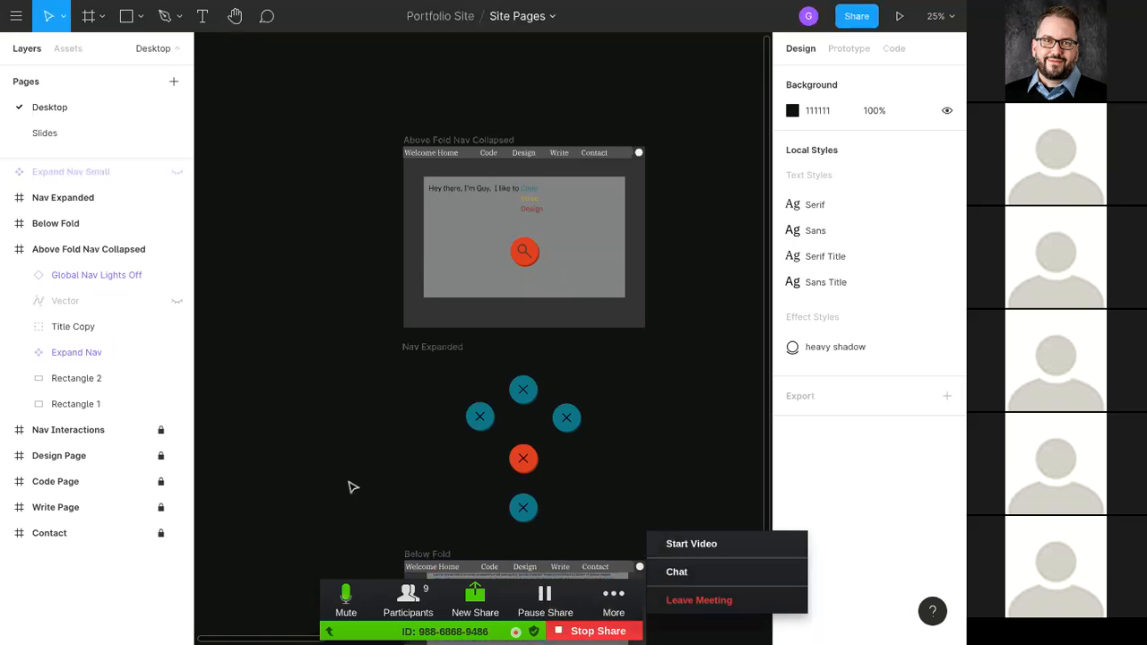
{"action": "left_click", "coordinate": [617, 612]}
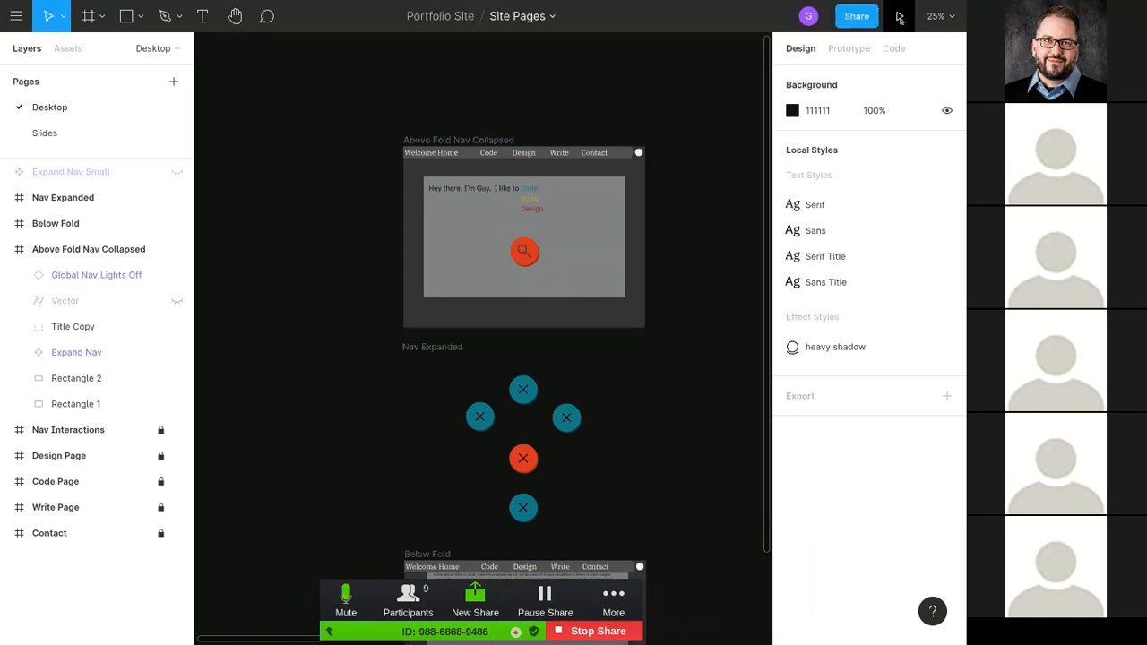
Step: Run the Site Pages prototype in presentation view and show it full screen
{"action": "left_click", "coordinate": [900, 18]}
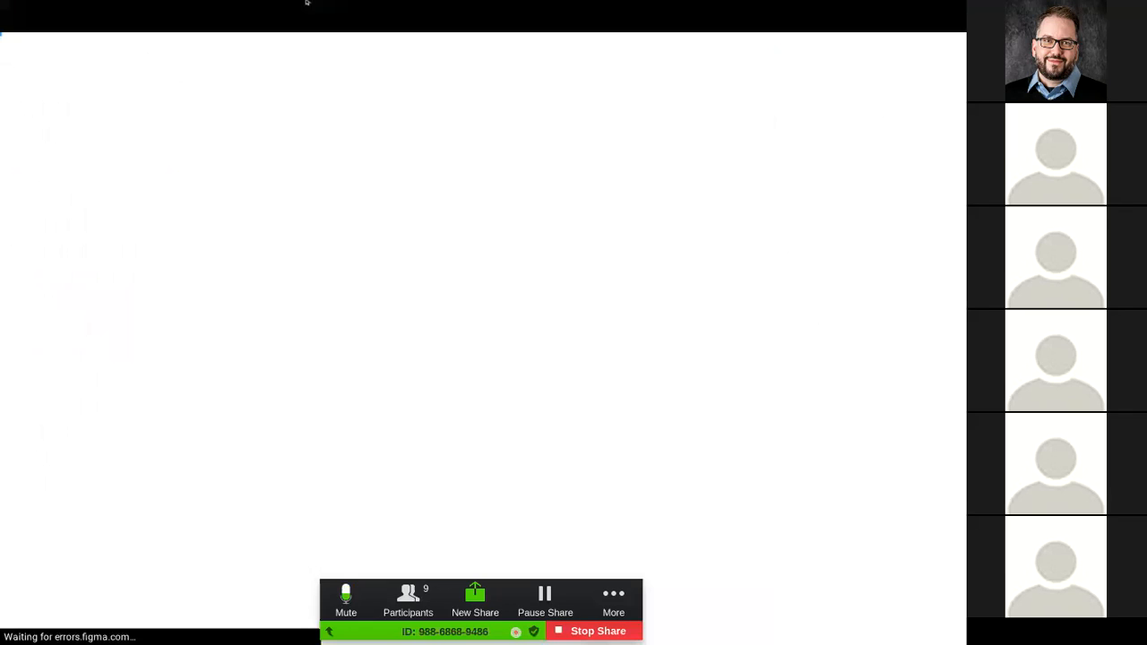
{"action": "left_click", "coordinate": [301, 12]}
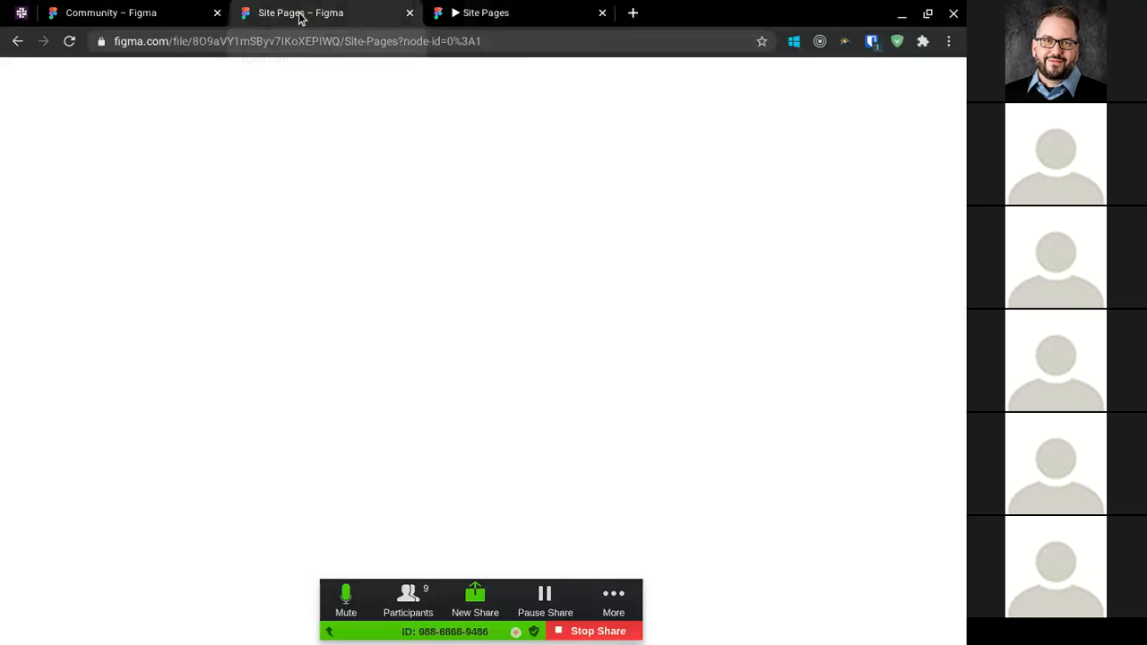
{"action": "left_click", "coordinate": [503, 9]}
{"action": "key", "text": "F11"}
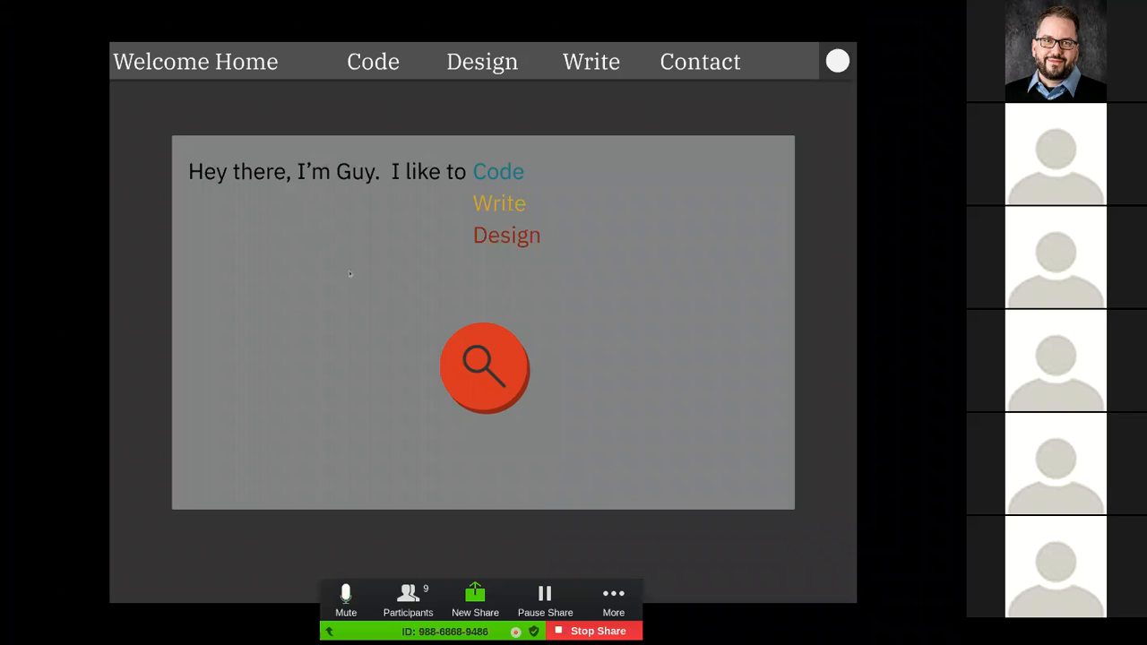
Step: Open the prototype's sharing settings and review the invite permission levels and the advanced viewer options
{"action": "left_click", "coordinate": [814, 16]}
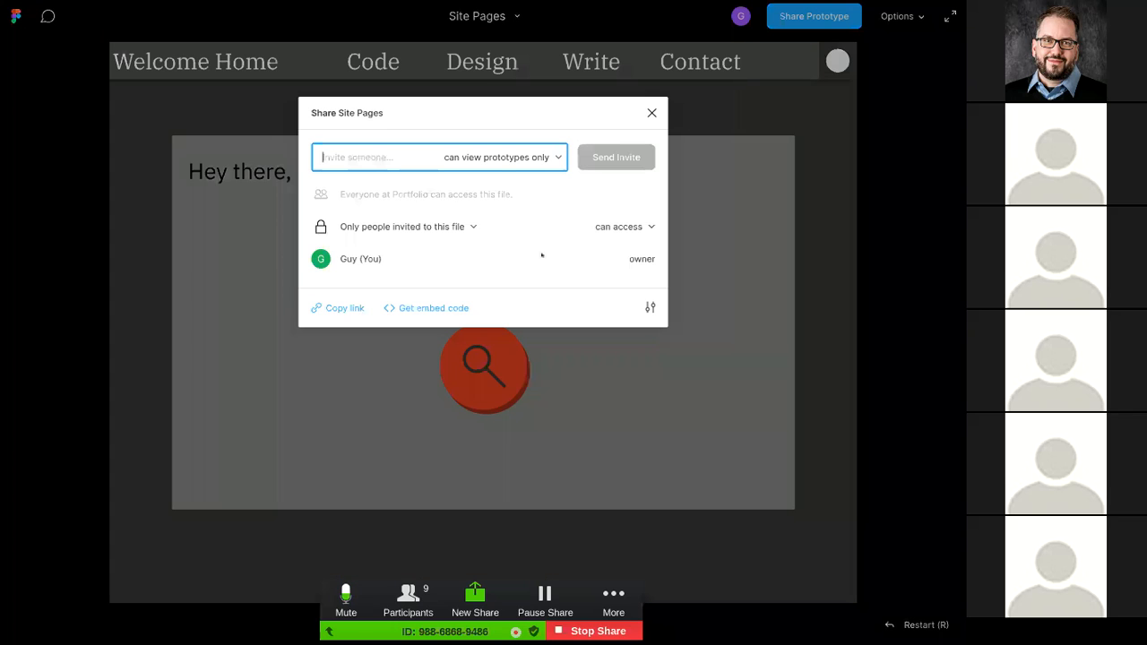
{"action": "left_click", "coordinate": [550, 159]}
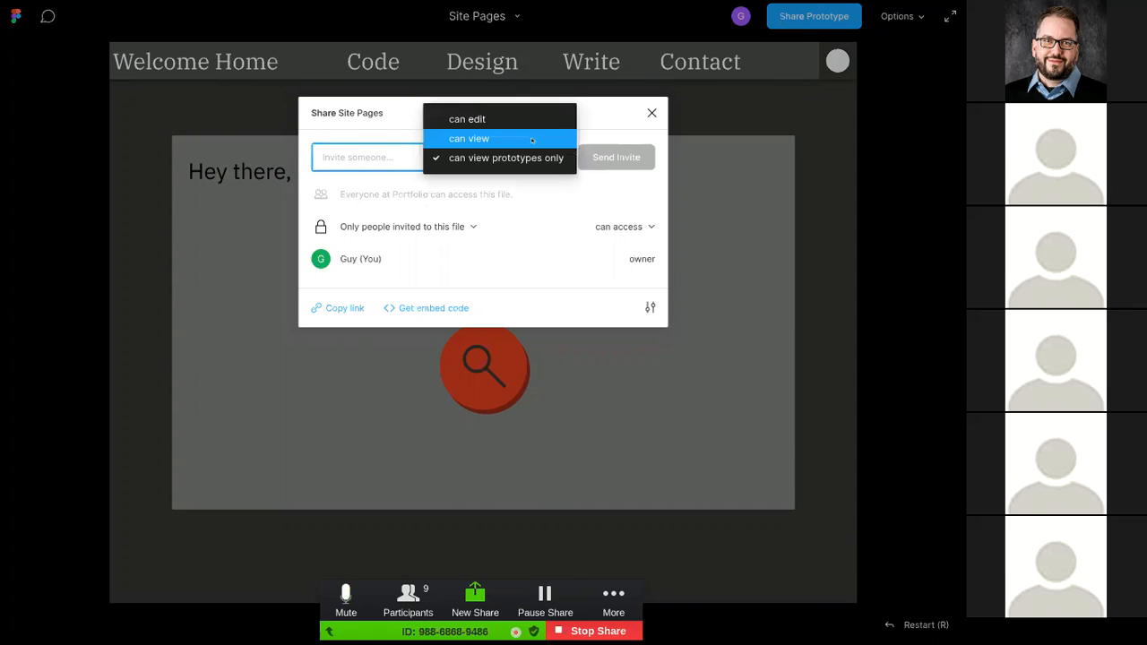
{"action": "left_click", "coordinate": [525, 158]}
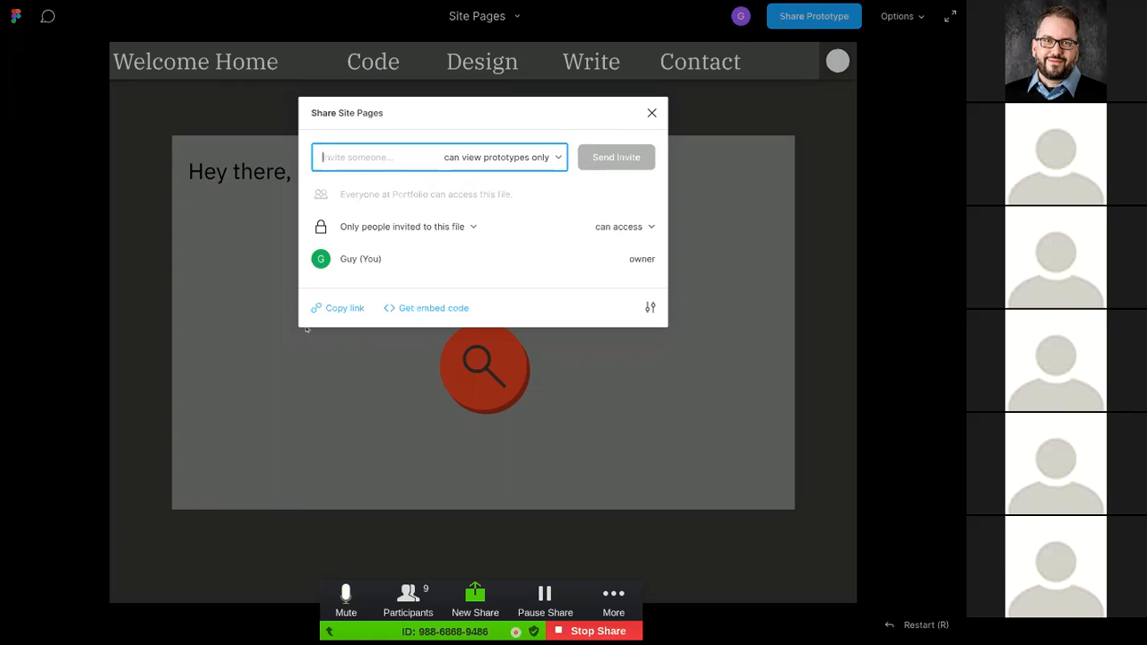
{"action": "left_click", "coordinate": [337, 312]}
{"action": "left_click", "coordinate": [337, 312]}
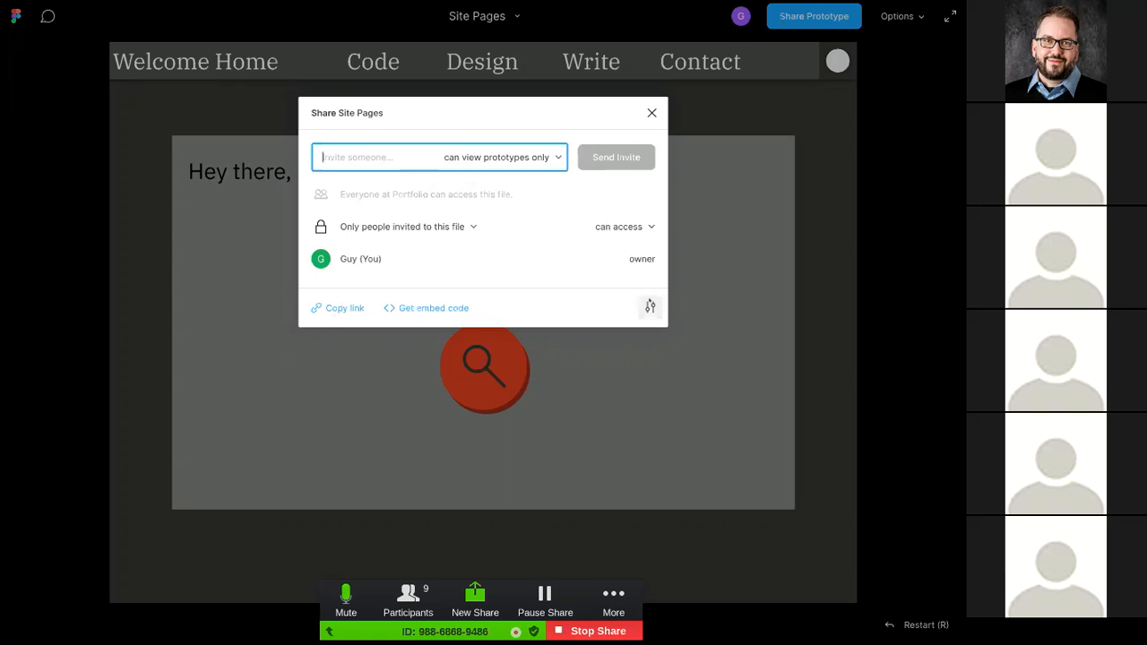
{"action": "left_click", "coordinate": [652, 308]}
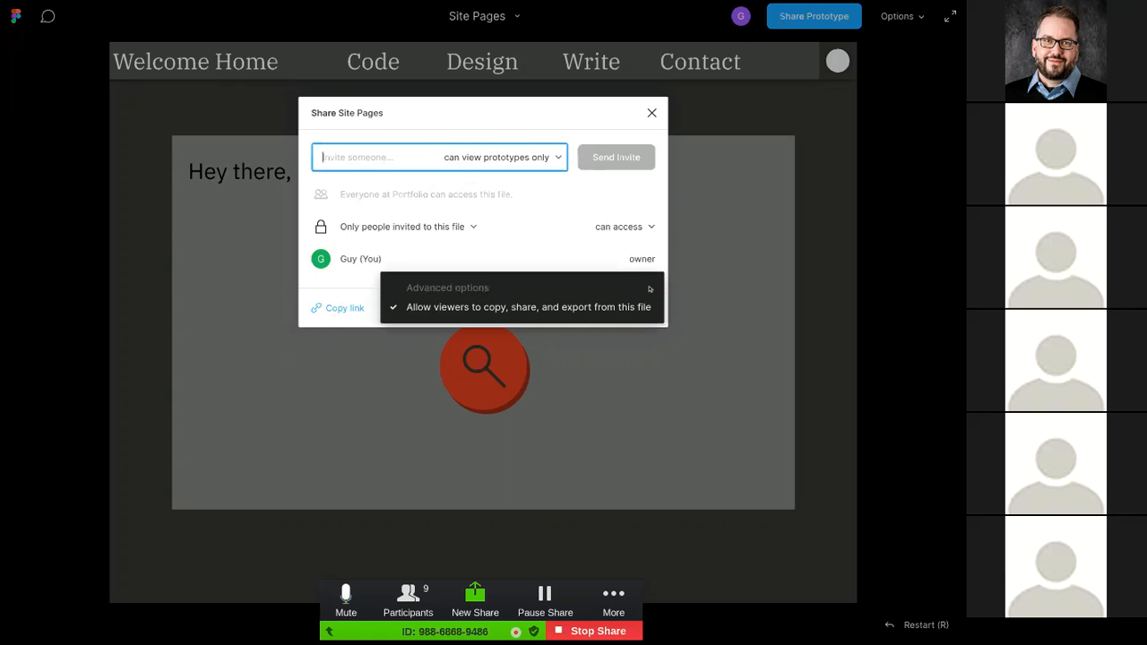
{"action": "left_click", "coordinate": [574, 259]}
{"action": "left_click", "coordinate": [502, 156]}
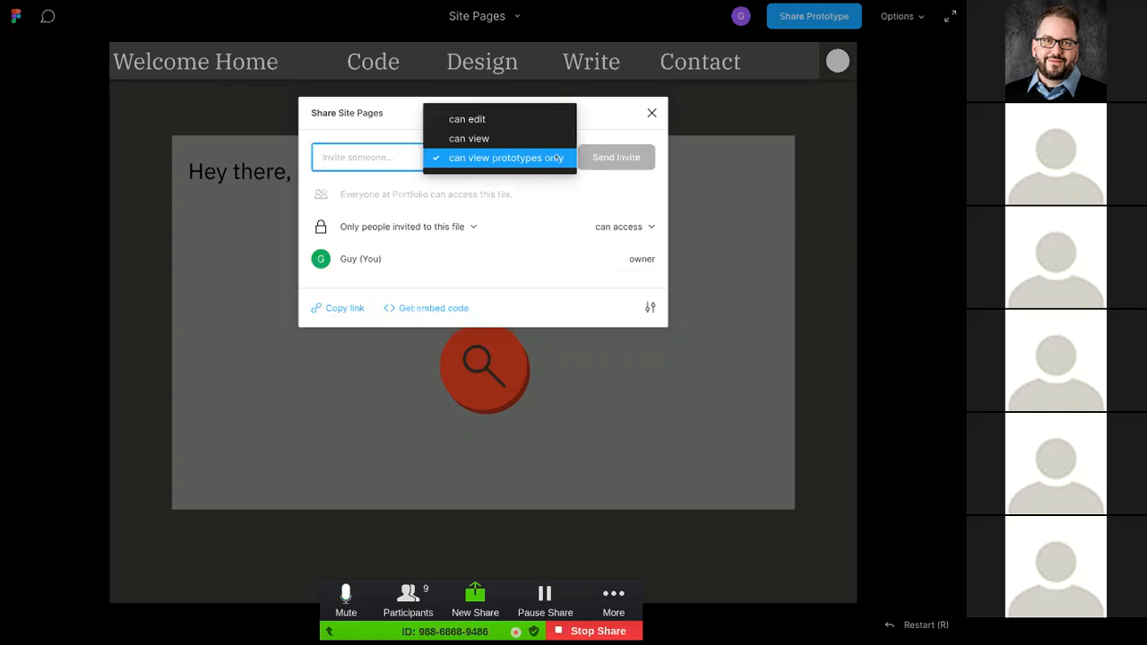
{"action": "left_click", "coordinate": [364, 172]}
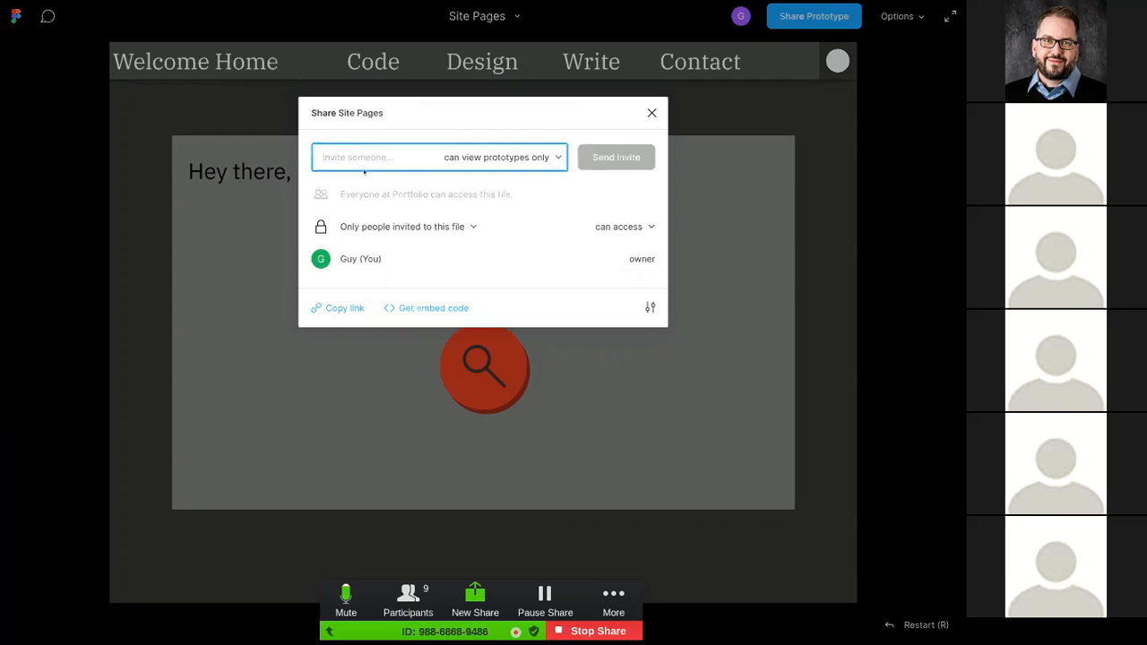
Step: Set the prototype's sharing access to anyone with the link, with the can view permission, and close the sharing settings
{"action": "left_click", "coordinate": [391, 226]}
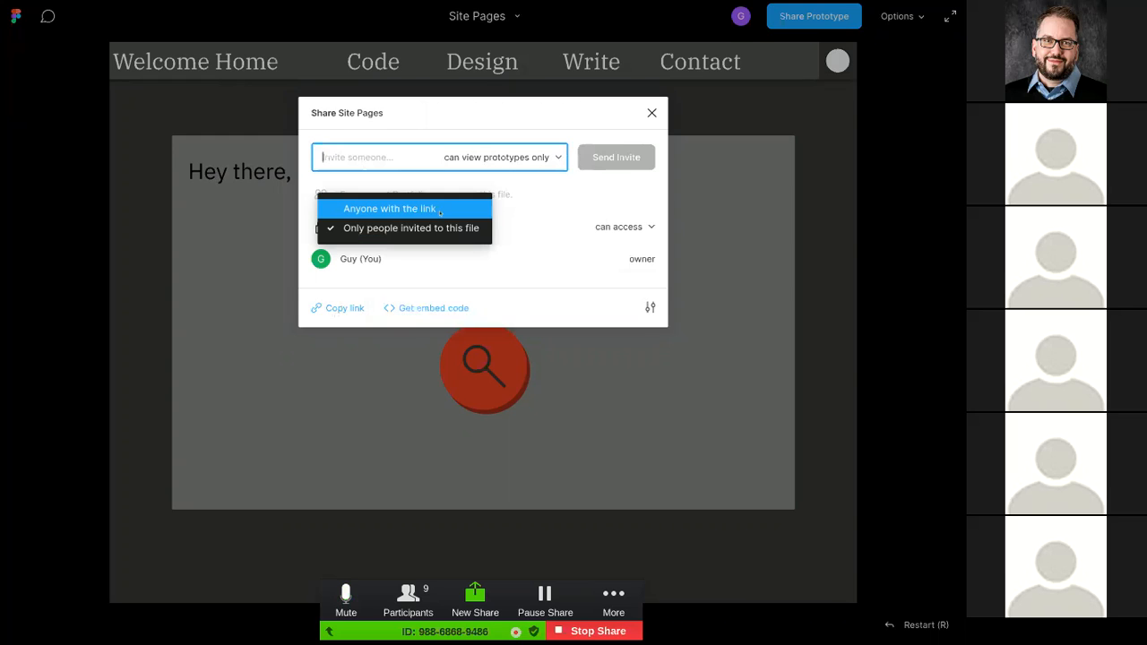
{"action": "left_click", "coordinate": [389, 208]}
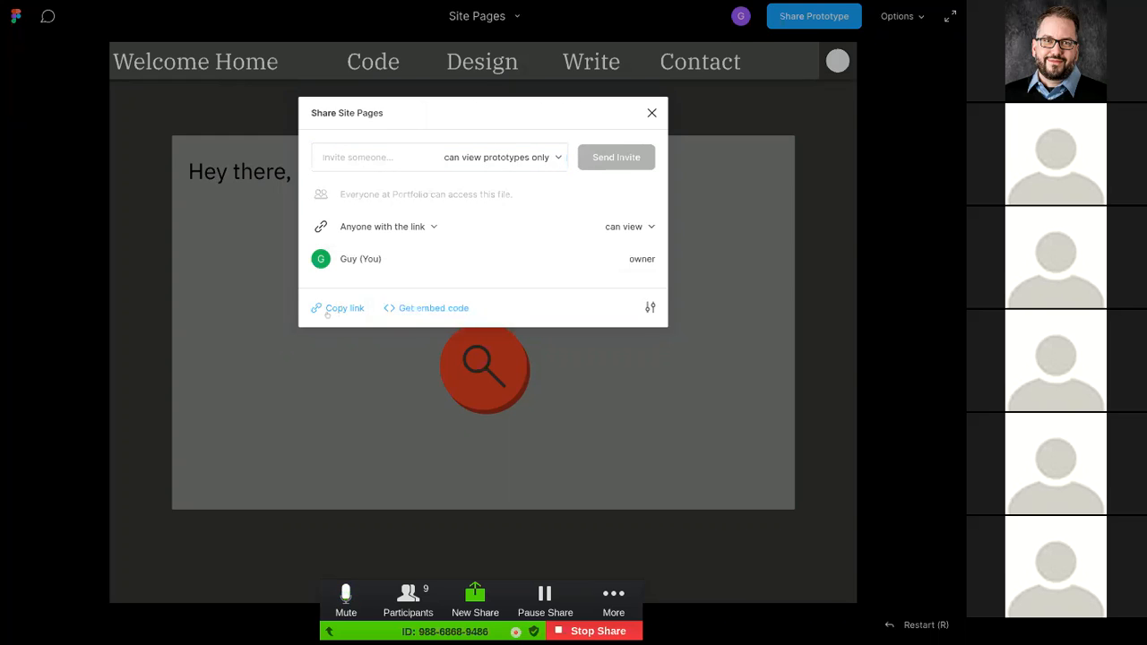
{"action": "left_click", "coordinate": [634, 230]}
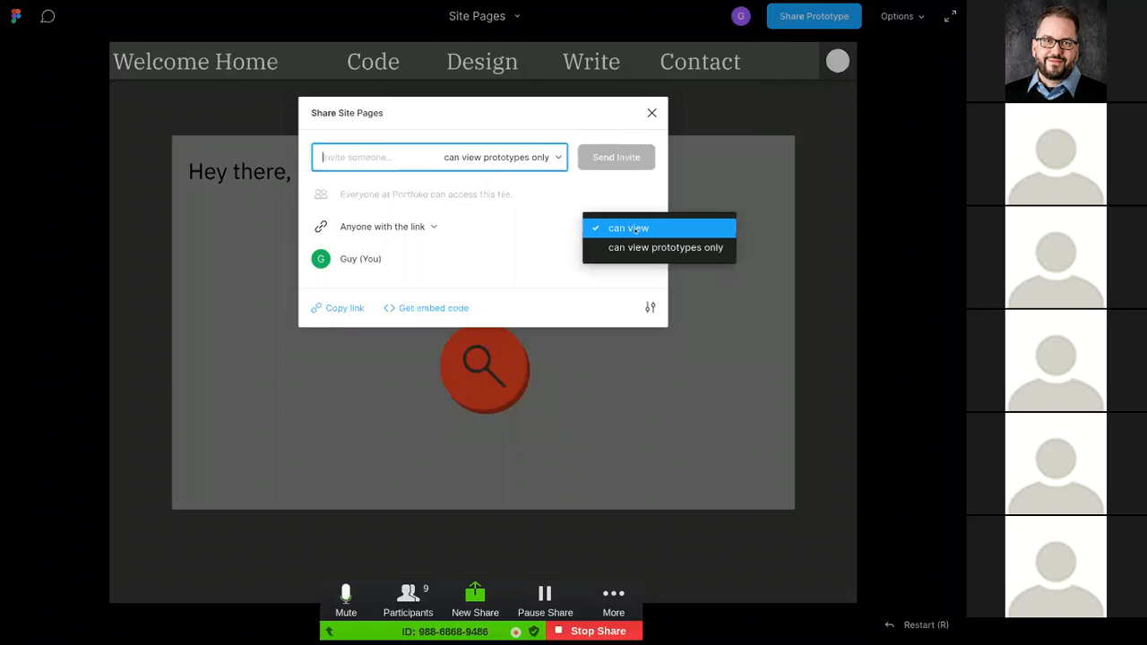
{"action": "left_click", "coordinate": [635, 230]}
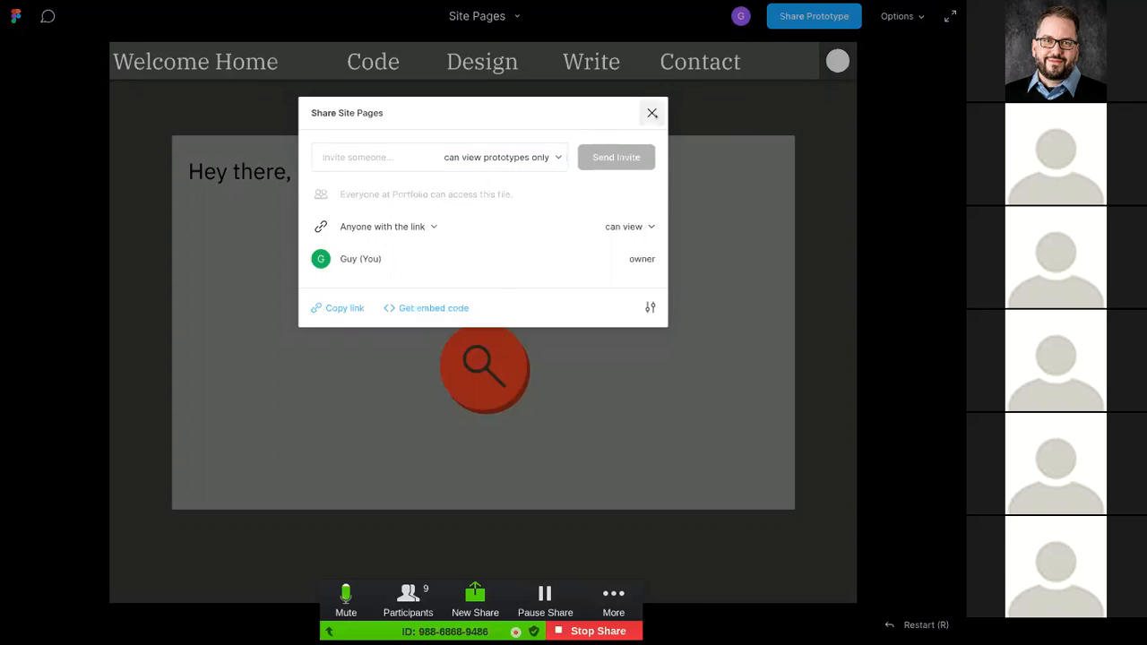
{"action": "left_click", "coordinate": [651, 112]}
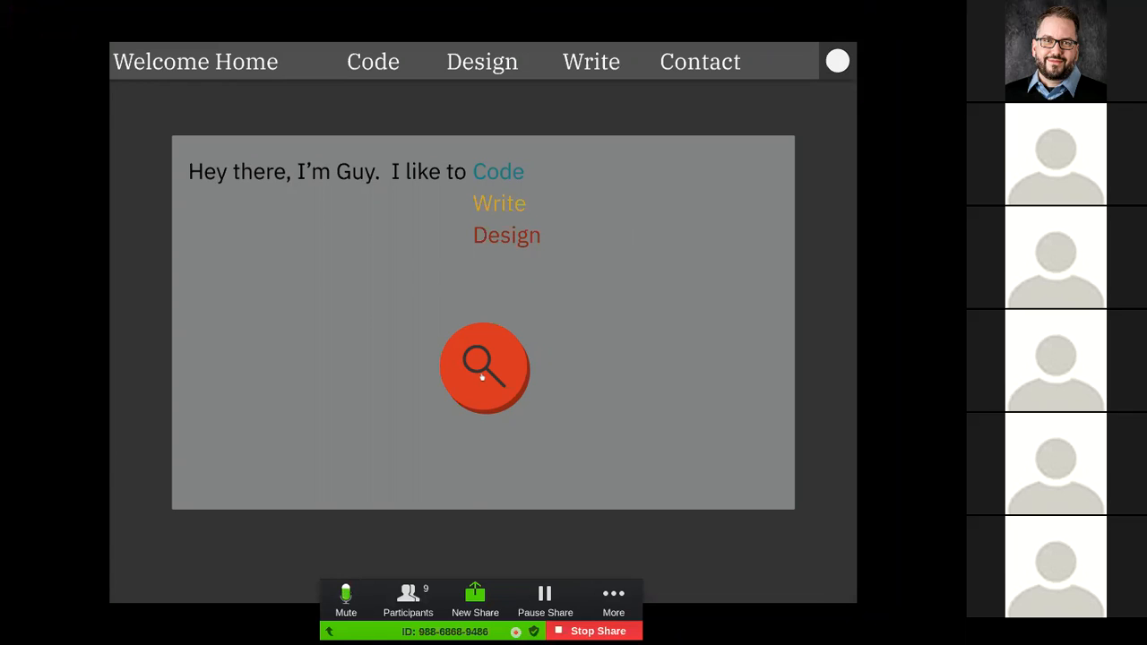
Step: Test the round red navigation button in the prototype by expanding and collapsing its overlay several times
{"action": "left_click", "coordinate": [482, 377]}
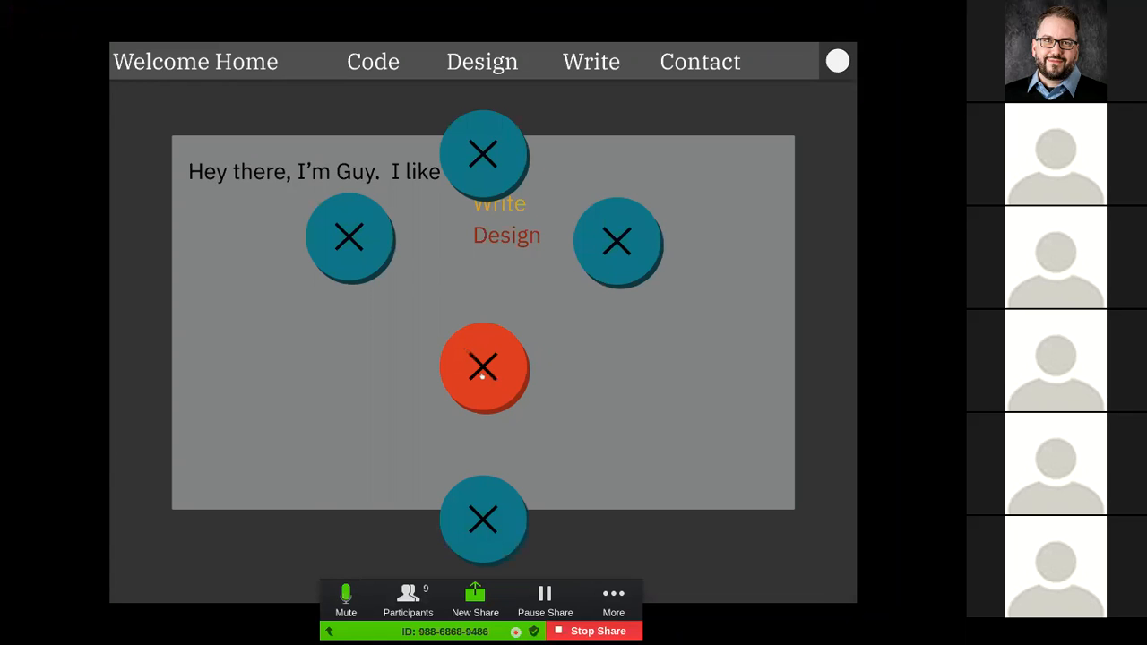
{"action": "left_click", "coordinate": [483, 374]}
{"action": "left_click", "coordinate": [484, 372]}
{"action": "left_click", "coordinate": [484, 377]}
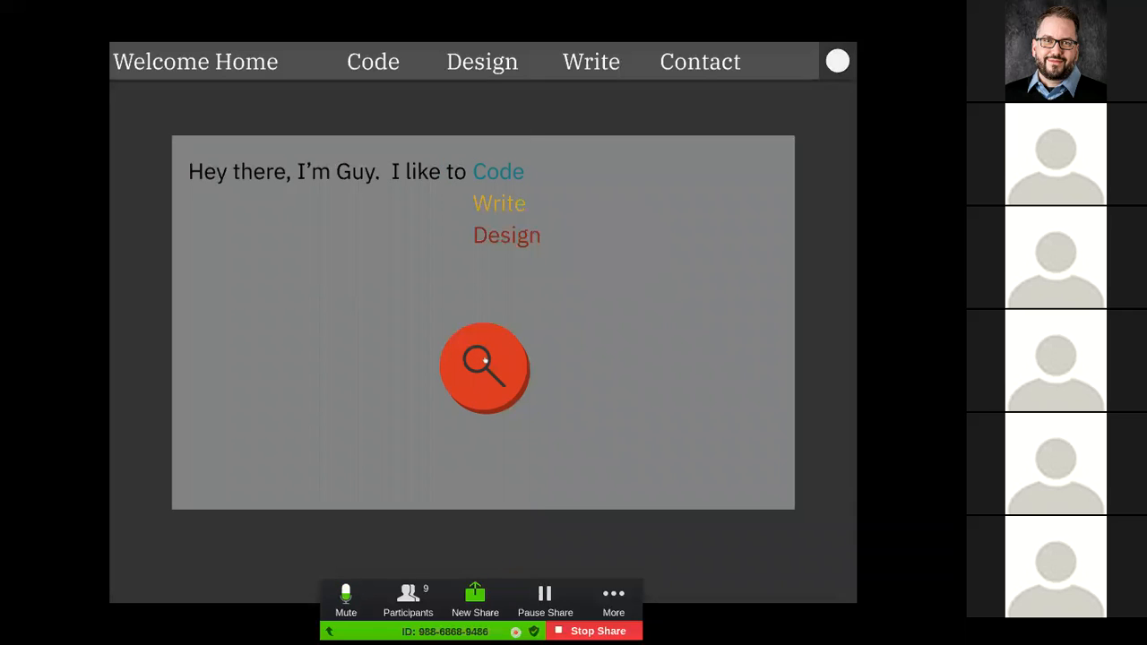
{"action": "left_click", "coordinate": [476, 370]}
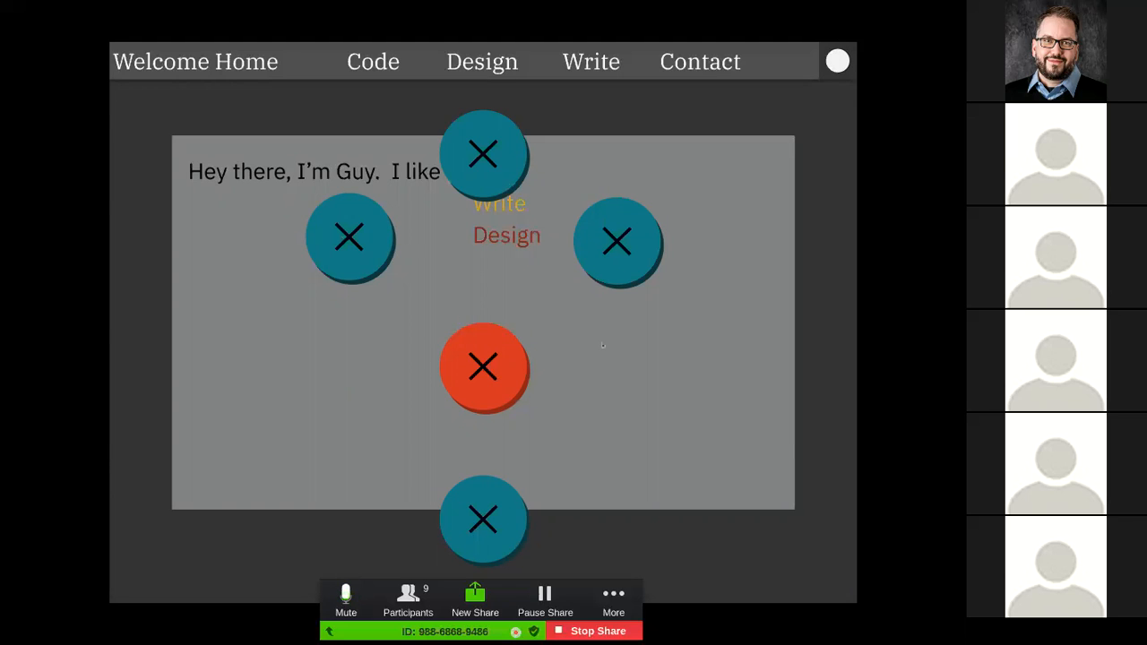
{"action": "left_click", "coordinate": [476, 370]}
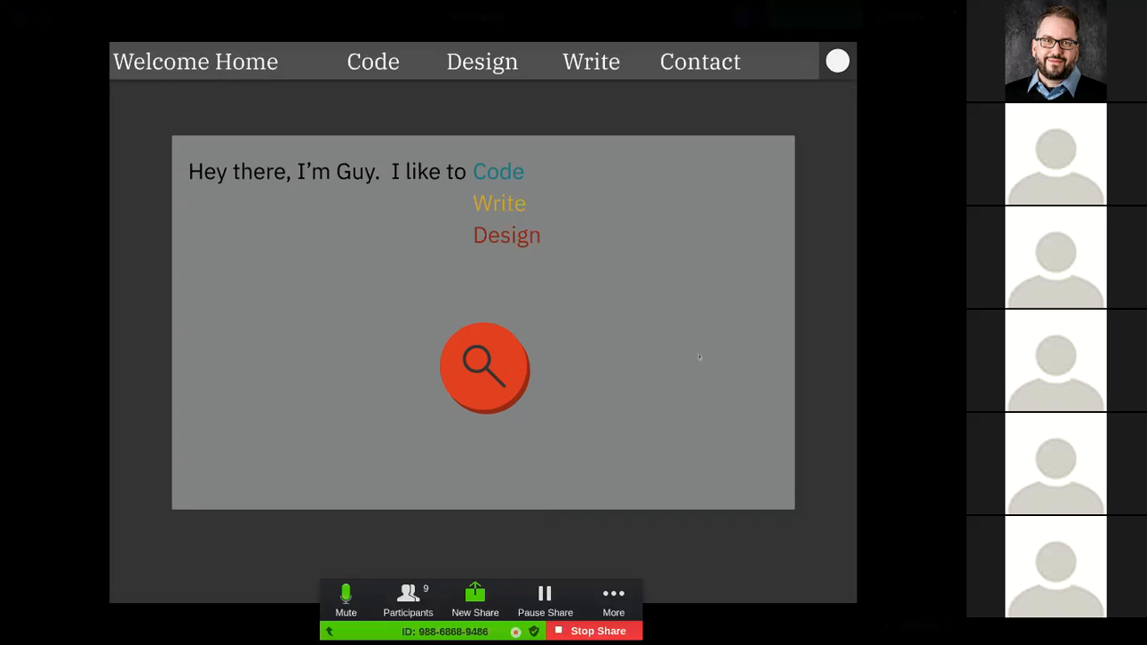
{"action": "left_click", "coordinate": [481, 383]}
{"action": "left_click", "coordinate": [479, 381]}
{"action": "left_click", "coordinate": [479, 379]}
{"action": "left_click", "coordinate": [478, 379]}
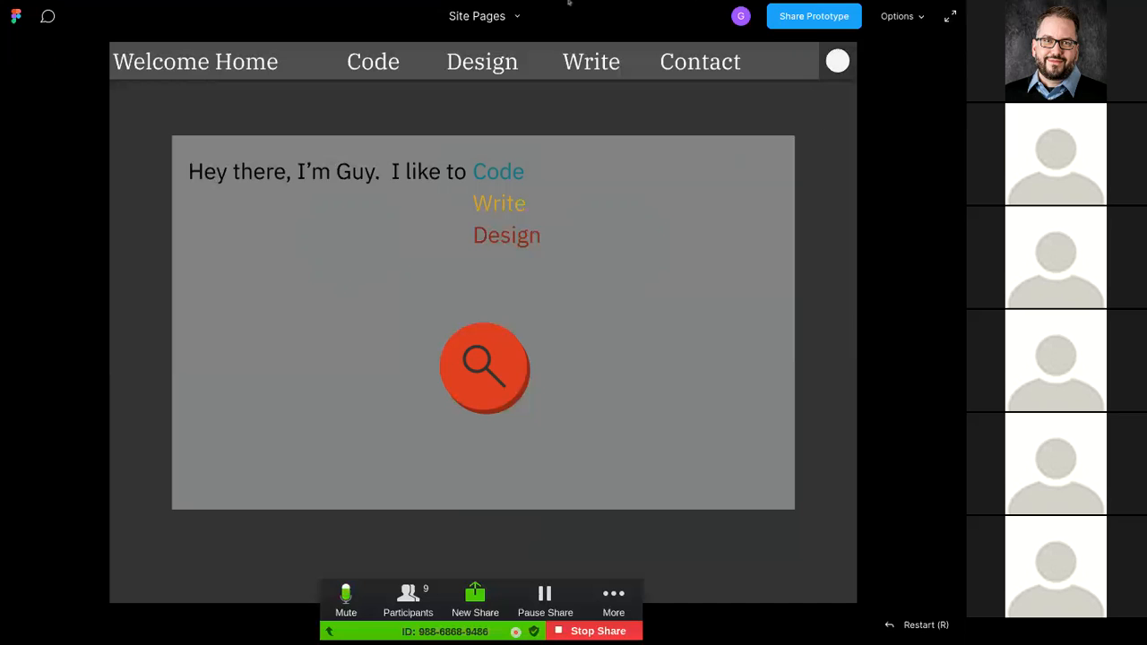
Step: Close the prototype and examine the Expand Nav button's prototype interaction, keeping its Open Overlay action
{"action": "mouse_move", "coordinate": [506, 3]}
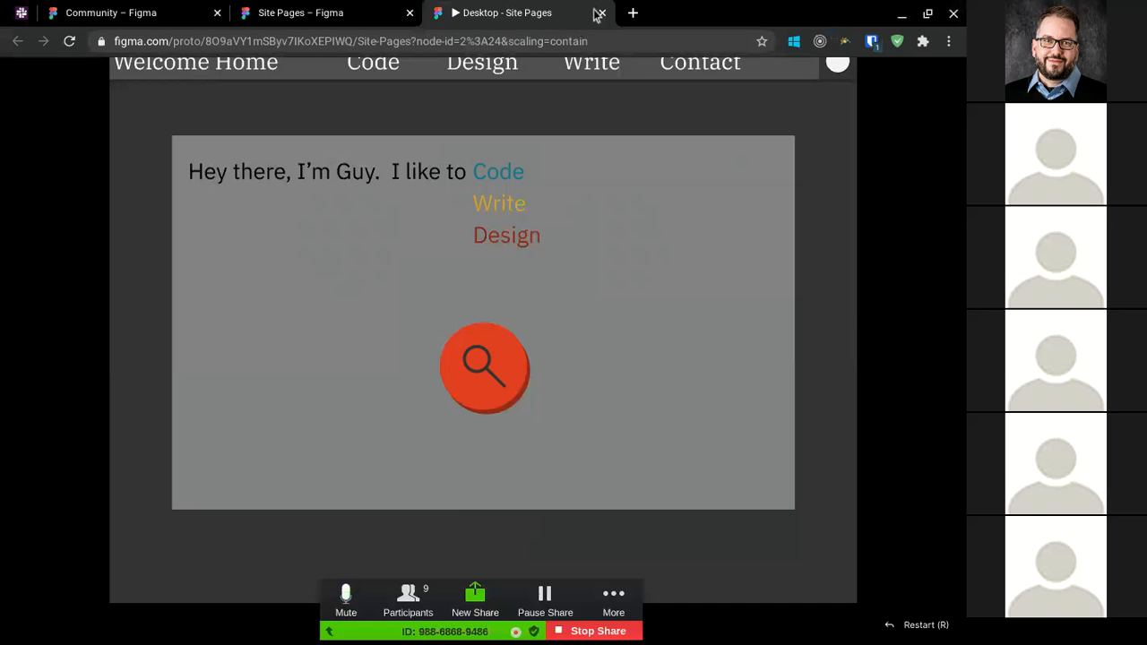
{"action": "left_click", "coordinate": [602, 14]}
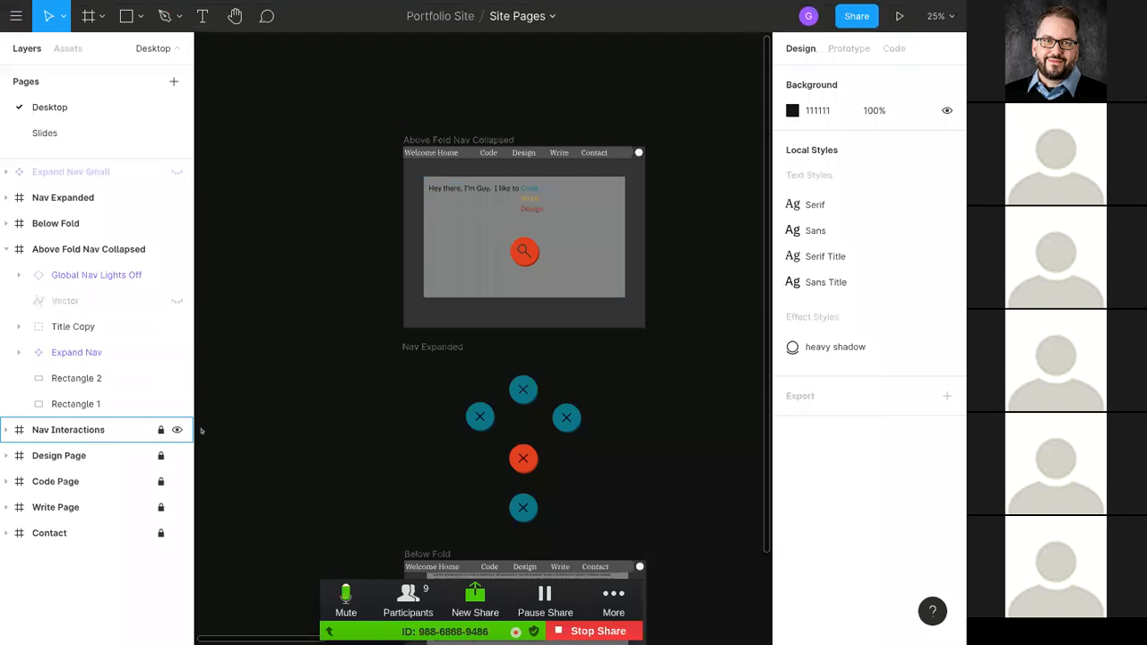
{"action": "left_click", "coordinate": [526, 257]}
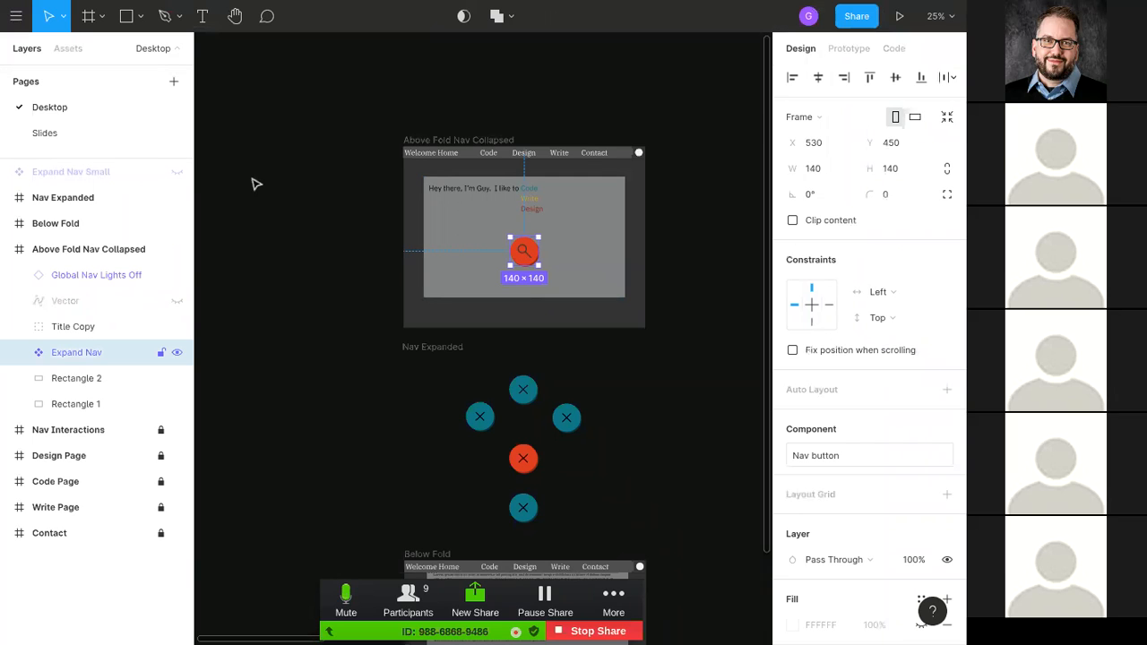
{"action": "left_click", "coordinate": [850, 48]}
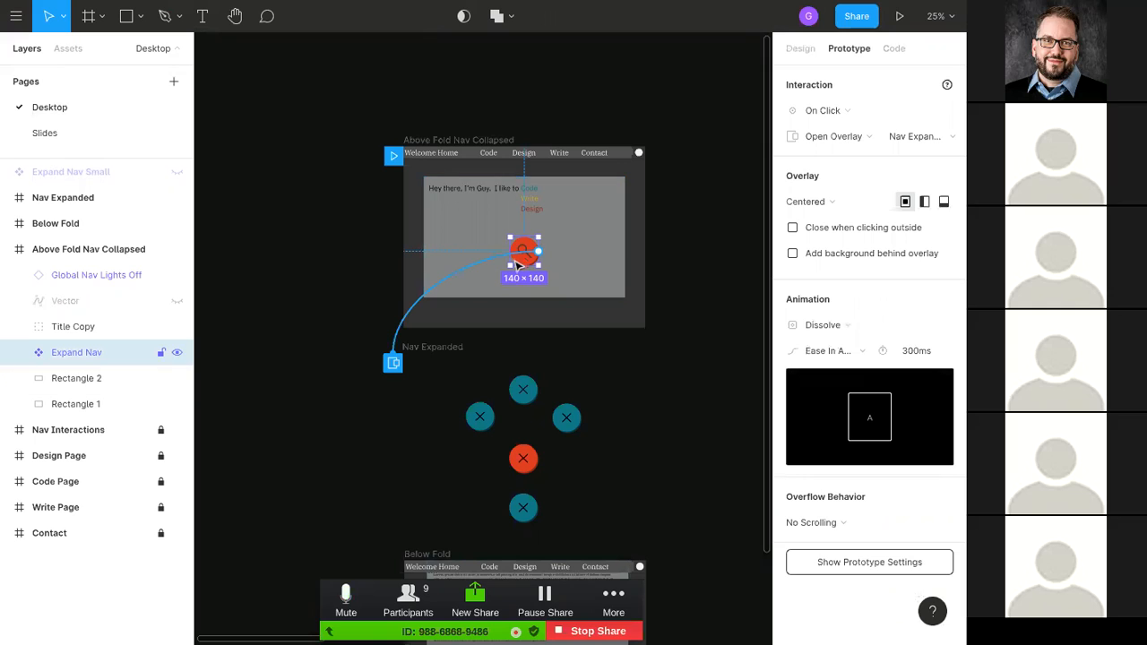
{"action": "left_click", "coordinate": [830, 139]}
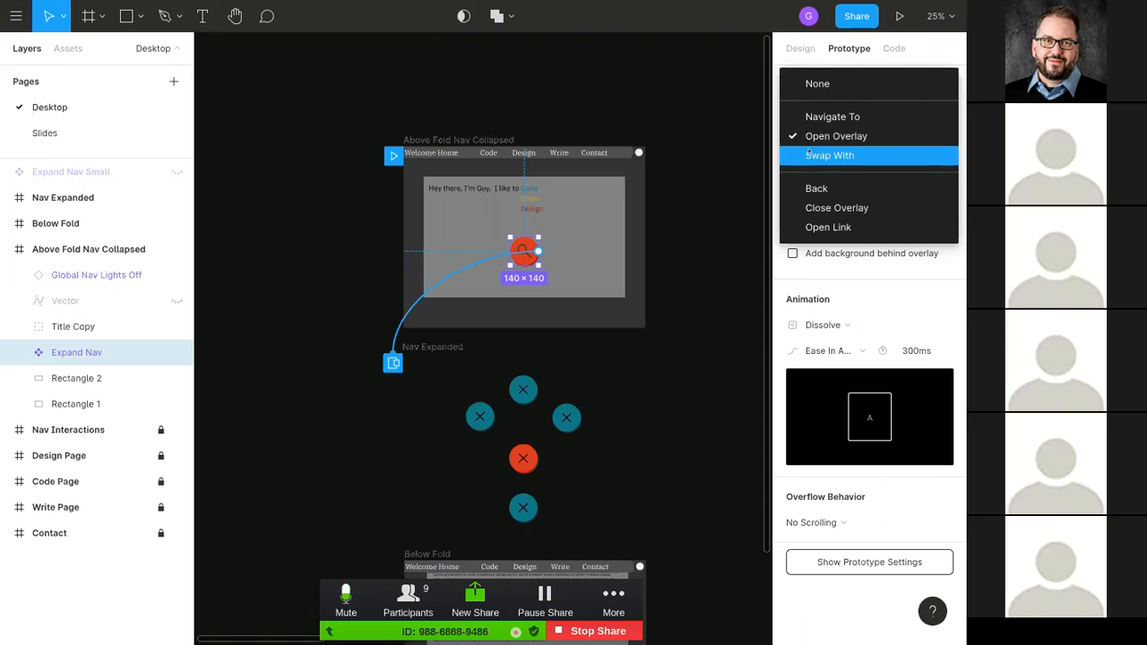
{"action": "left_click", "coordinate": [822, 136]}
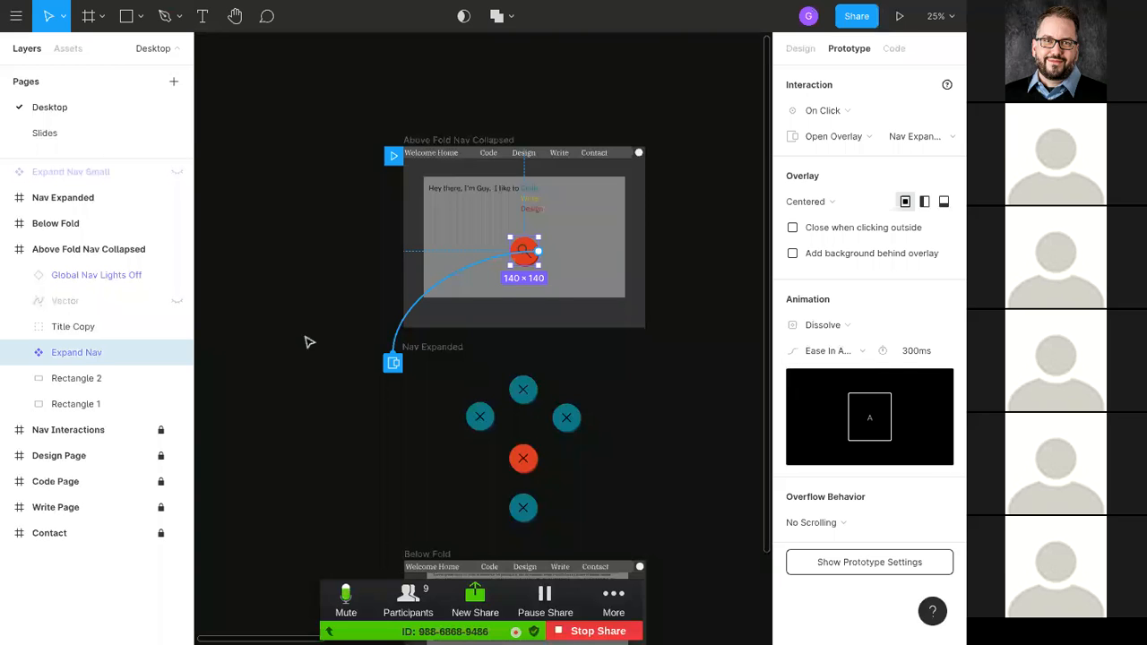
{"action": "scroll", "coordinate": [279, 278], "scroll_direction": "down", "scroll_amount": 5}
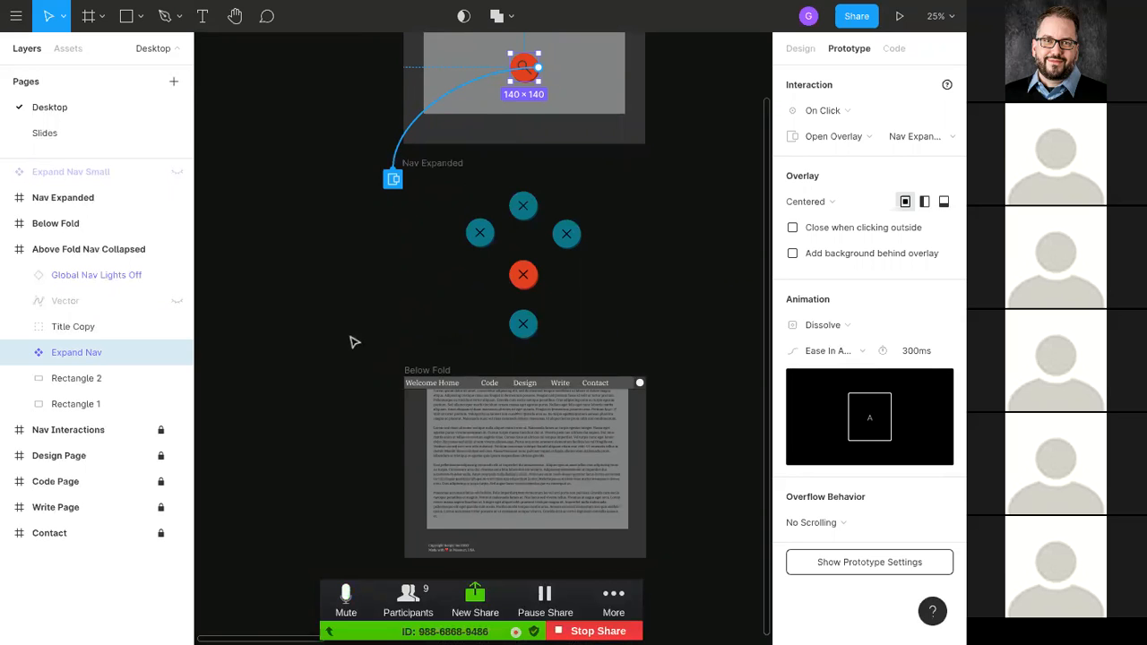
Step: Inspect the Expand Nav button's CSS in code and table views, highlighting the width, height, left and top lines
{"action": "scroll", "coordinate": [354, 342], "scroll_direction": "up", "scroll_amount": 3}
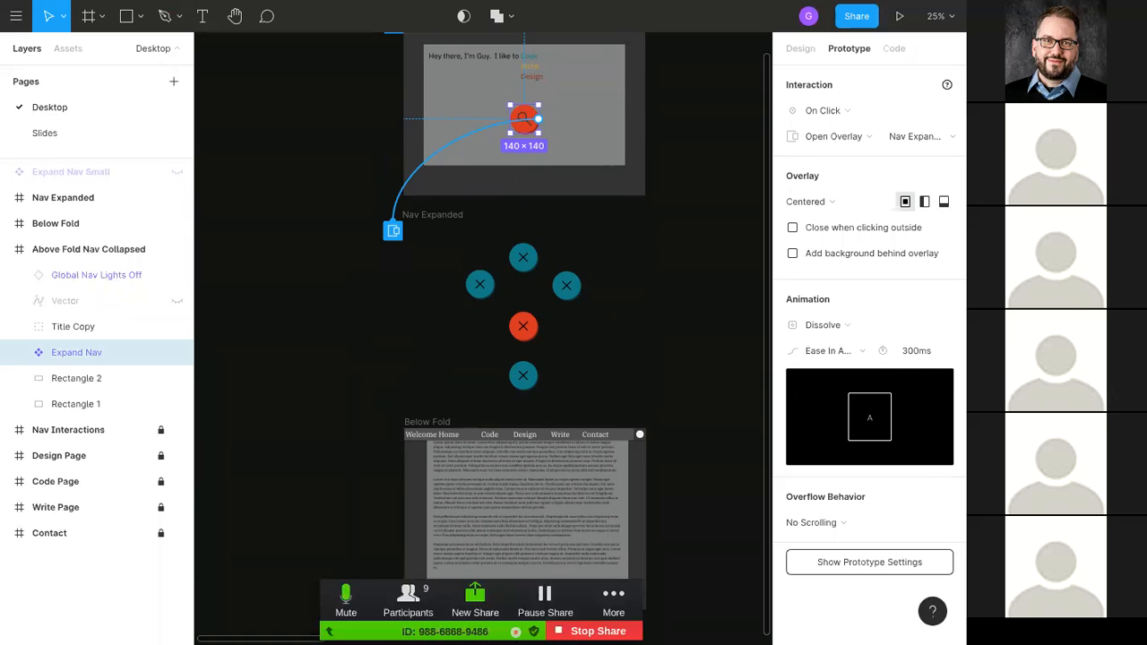
{"action": "scroll", "coordinate": [371, 290], "scroll_direction": "up", "scroll_amount": 3}
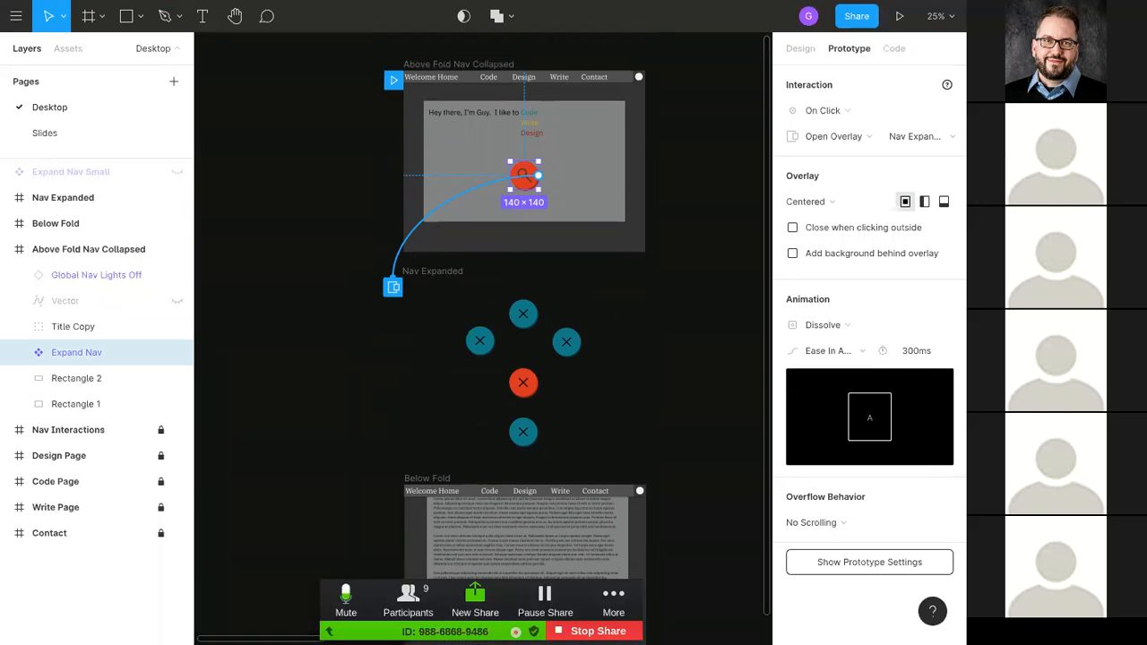
{"action": "left_click", "coordinate": [893, 49]}
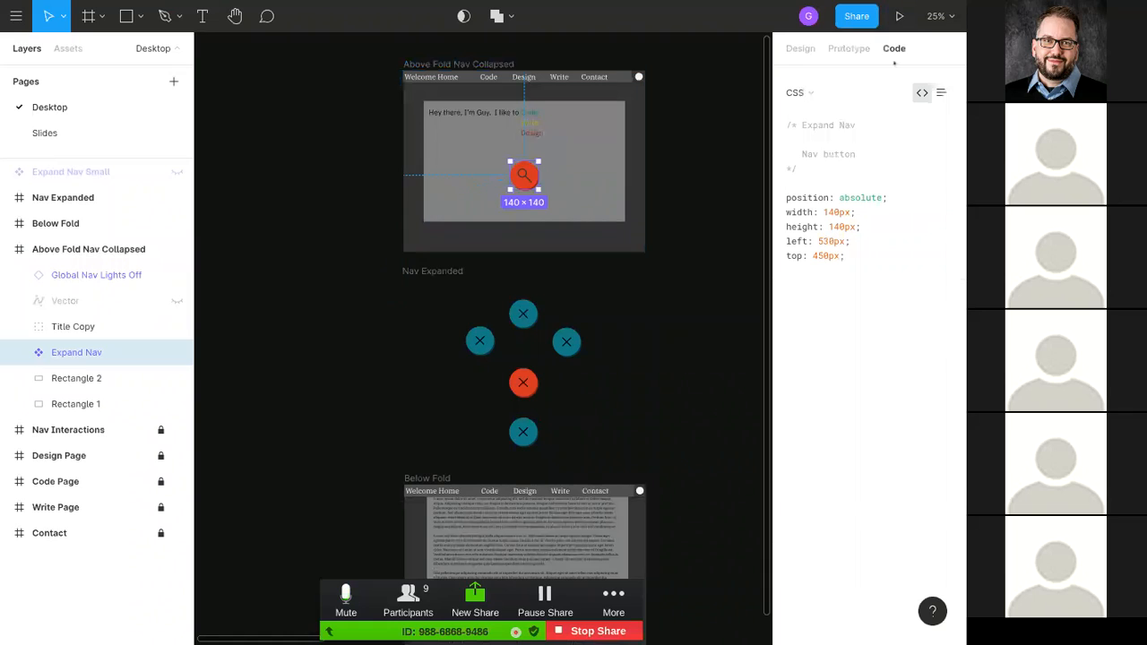
{"action": "left_click", "coordinate": [942, 94]}
{"action": "left_click", "coordinate": [923, 94]}
{"action": "left_click", "coordinate": [848, 48]}
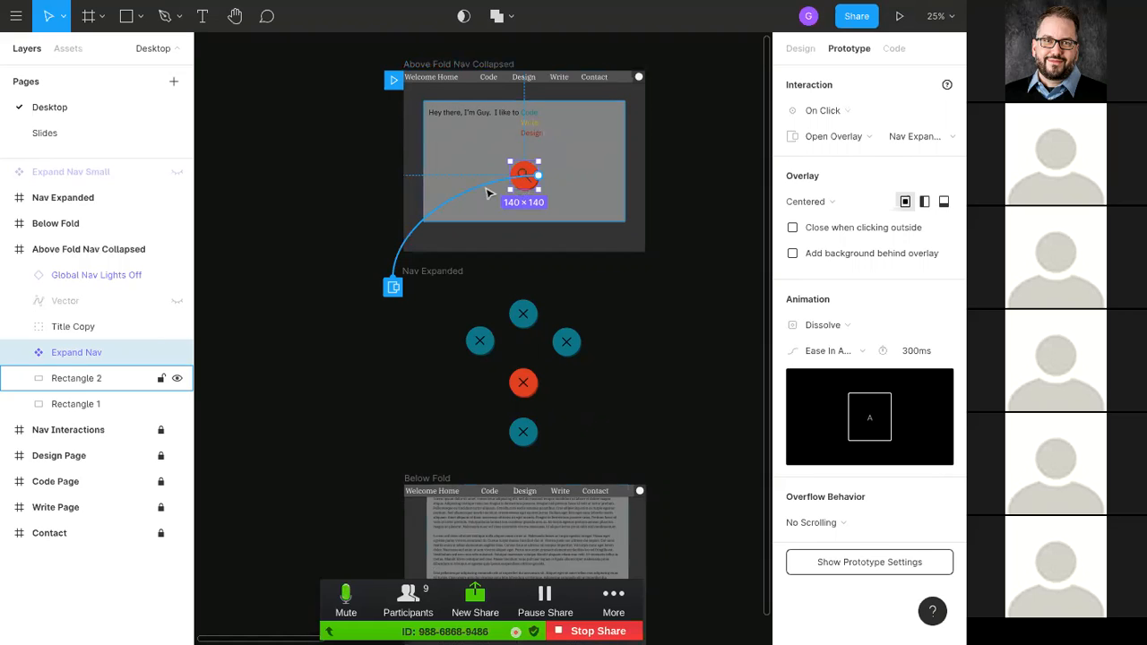
{"action": "left_click", "coordinate": [887, 50]}
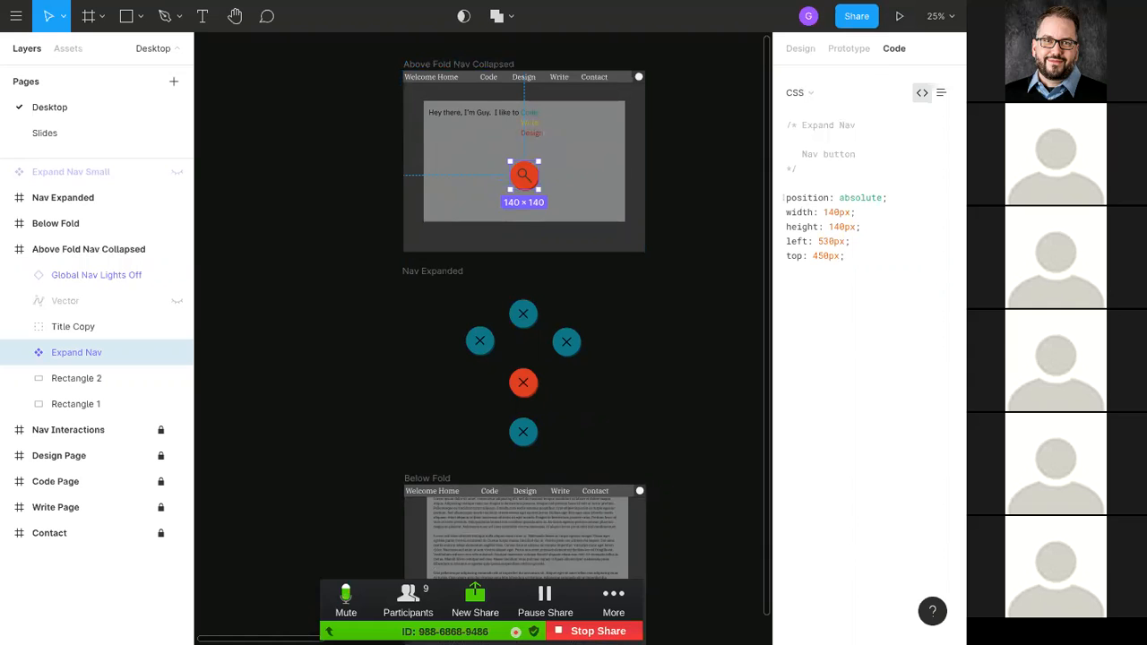
{"action": "left_click_drag", "start_coordinate": [885, 199], "coordinate": [849, 267]}
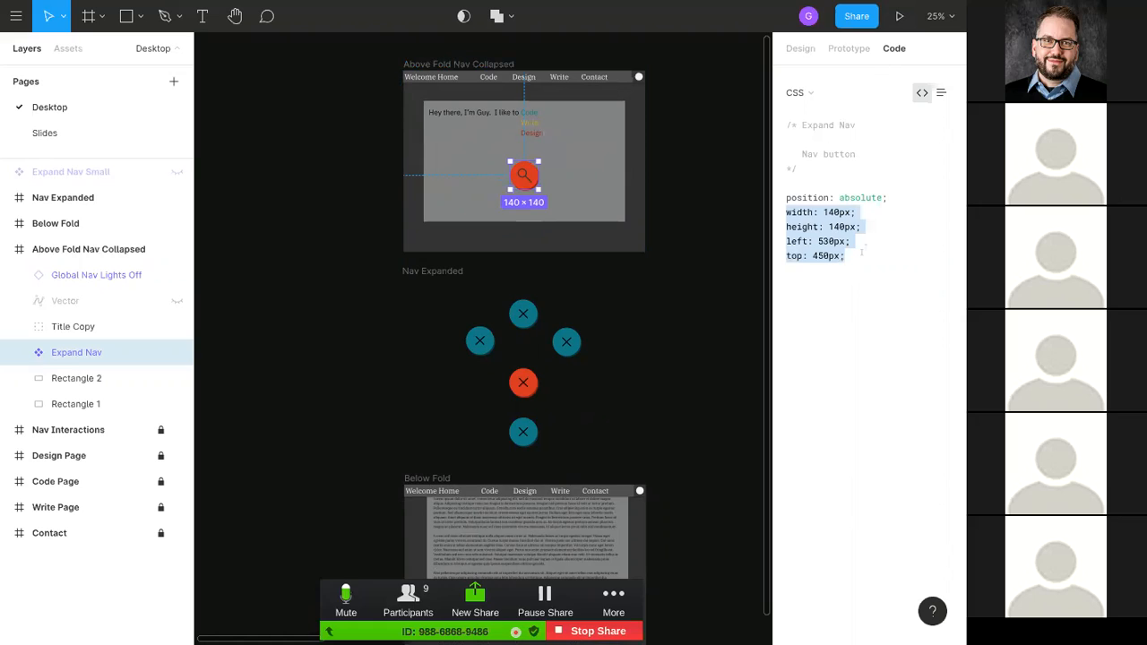
{"action": "left_click", "coordinate": [804, 241]}
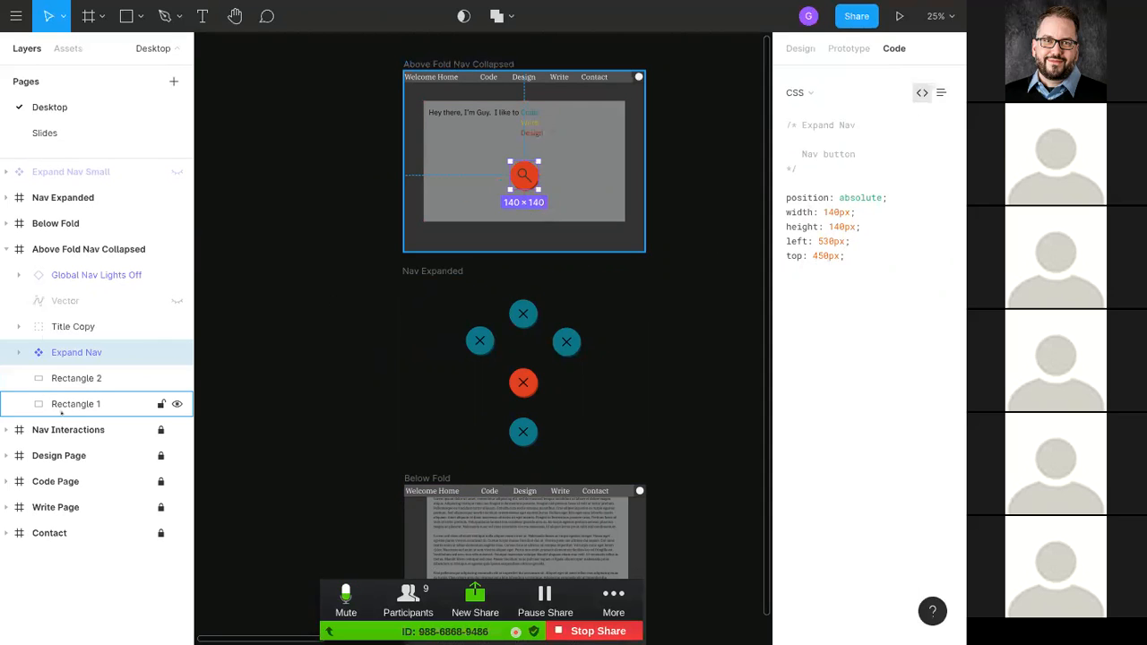
Step: Expand the Expand Nav component's layers and review the code language choices, keeping CSS
{"action": "left_click", "coordinate": [19, 355]}
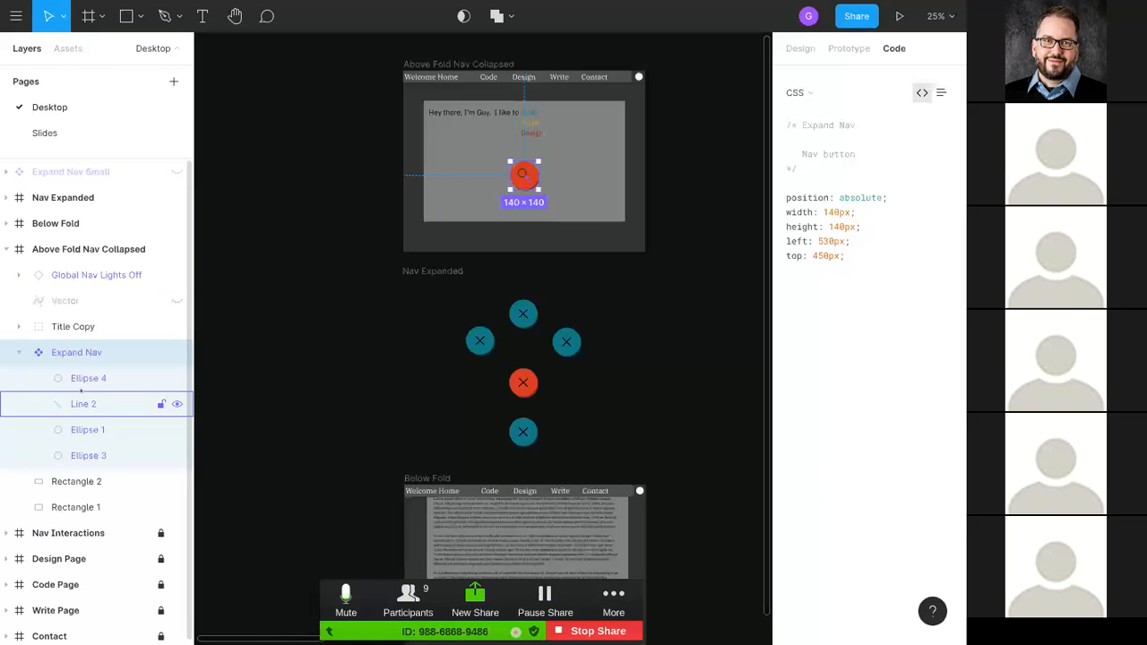
{"action": "left_click", "coordinate": [811, 97]}
{"action": "left_click", "coordinate": [816, 93]}
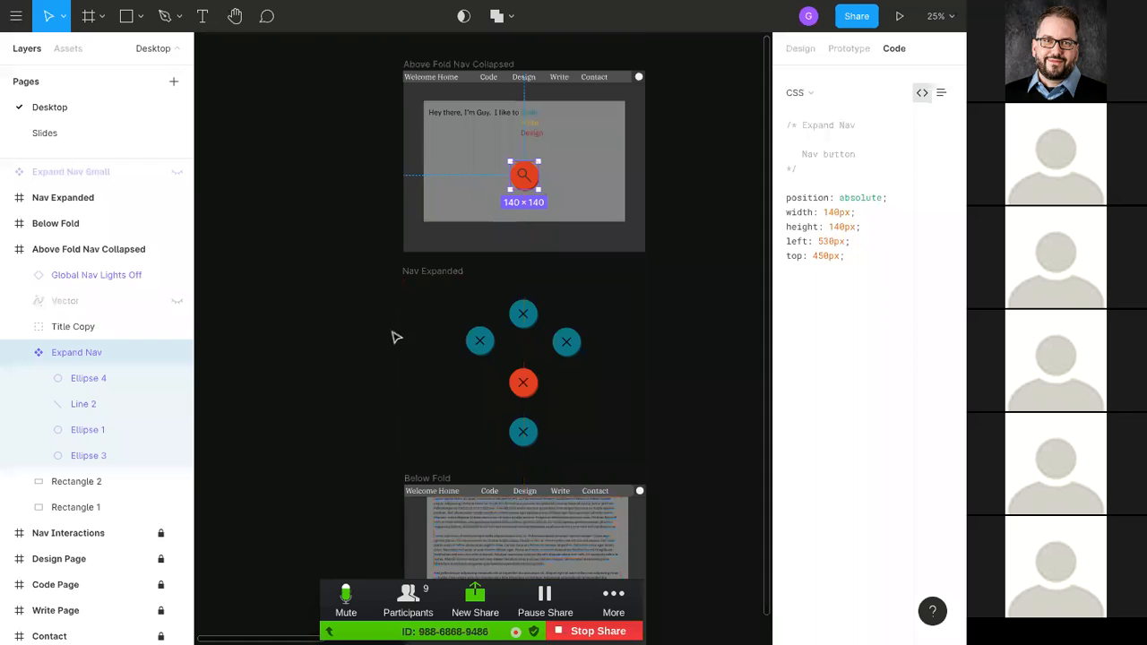
{"action": "scroll", "coordinate": [397, 336], "scroll_direction": "down", "scroll_amount": 3}
{"action": "scroll", "coordinate": [397, 336], "scroll_direction": "down", "scroll_amount": 2}
{"action": "scroll", "coordinate": [392, 335], "scroll_direction": "up", "scroll_amount": 4}
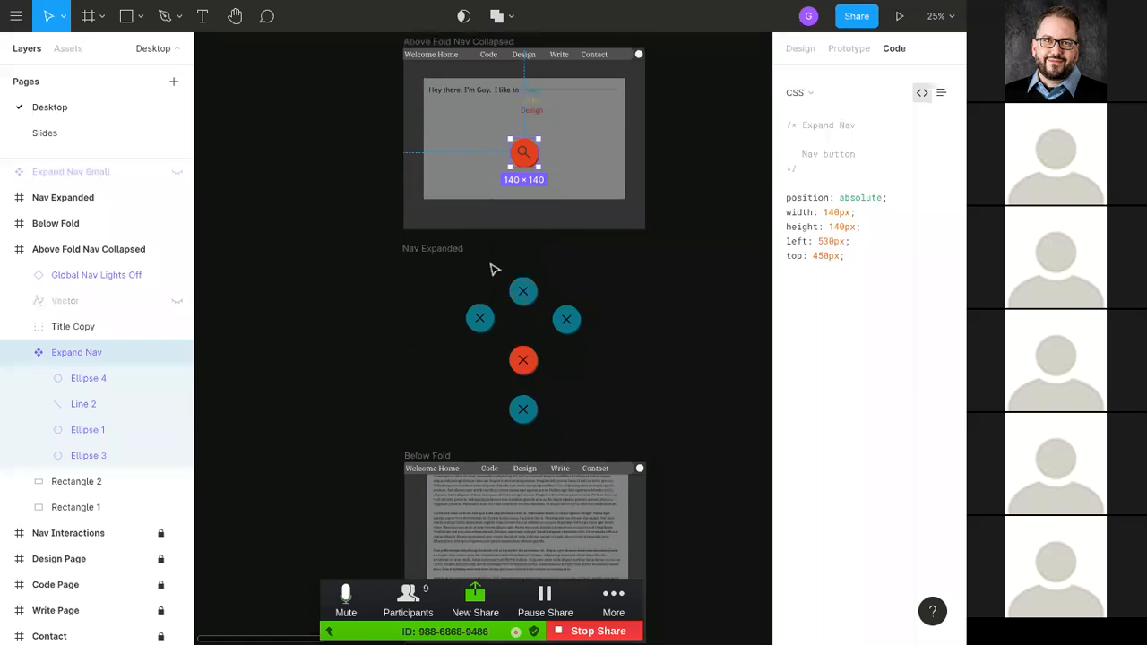
Step: Review the design properties of the Expand Nav component and of its Ellipse 4 and Line 2 layers
{"action": "left_click", "coordinate": [787, 50]}
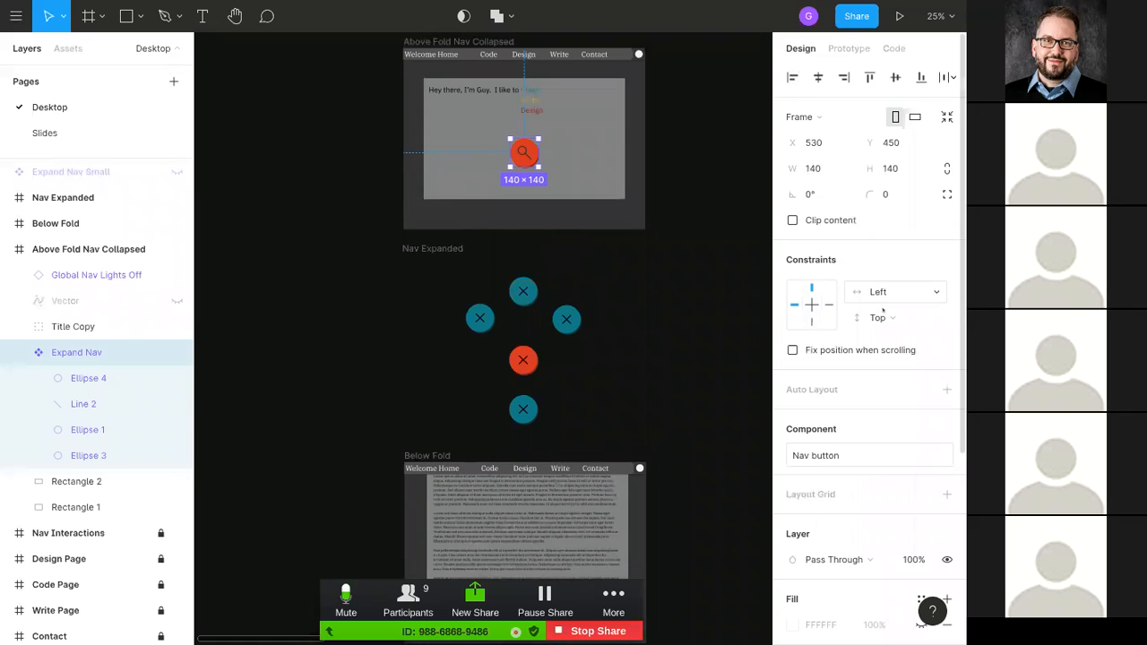
{"action": "scroll", "coordinate": [883, 313], "scroll_direction": "down", "scroll_amount": 3}
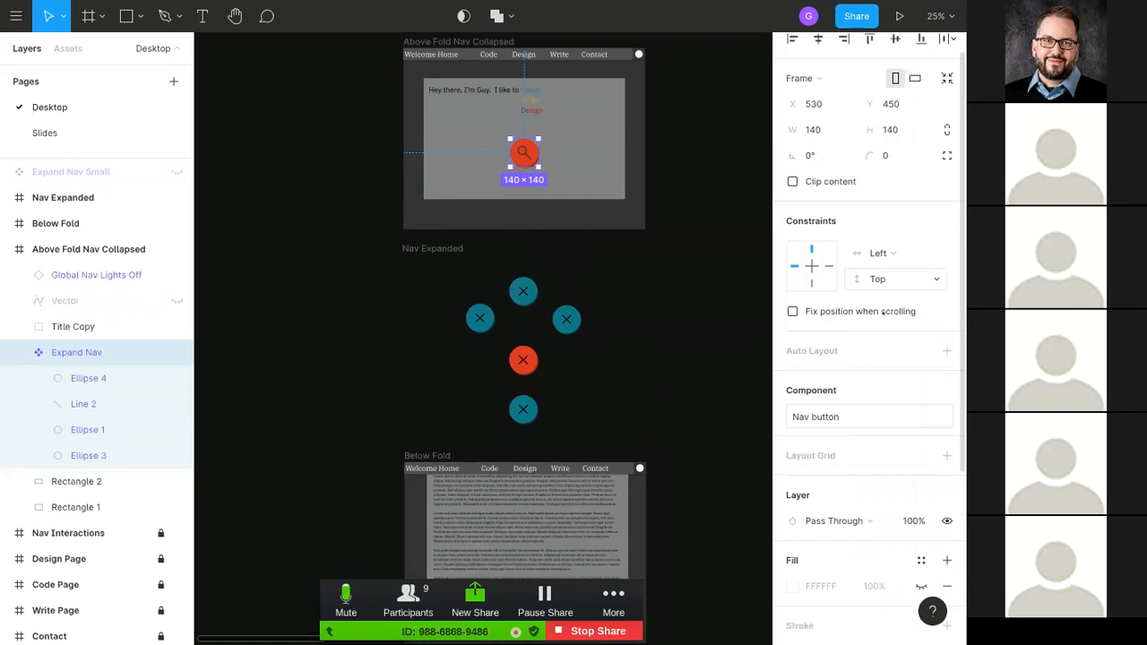
{"action": "left_click", "coordinate": [79, 397]}
{"action": "left_click", "coordinate": [82, 378]}
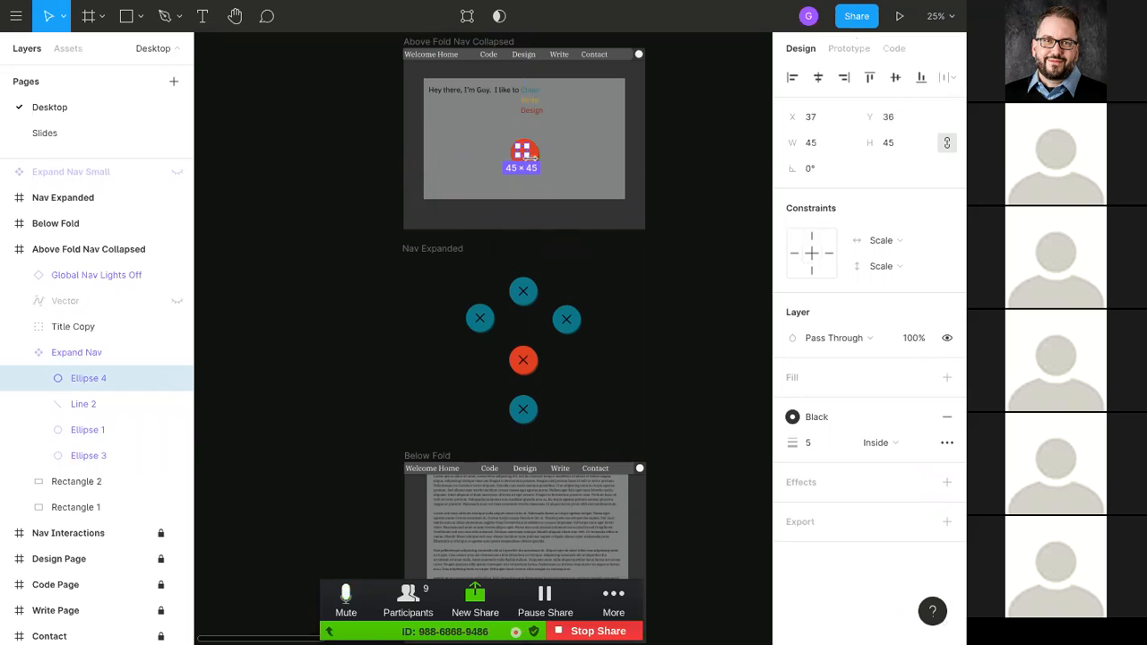
{"action": "left_click", "coordinate": [84, 405]}
{"action": "left_click", "coordinate": [85, 378]}
Step: Add a 1x export setting to the Line 2 layer and review the file formats, keeping PNG
{"action": "left_click_drag", "start_coordinate": [87, 403], "coordinate": [90, 406]}
{"action": "left_click", "coordinate": [946, 522]}
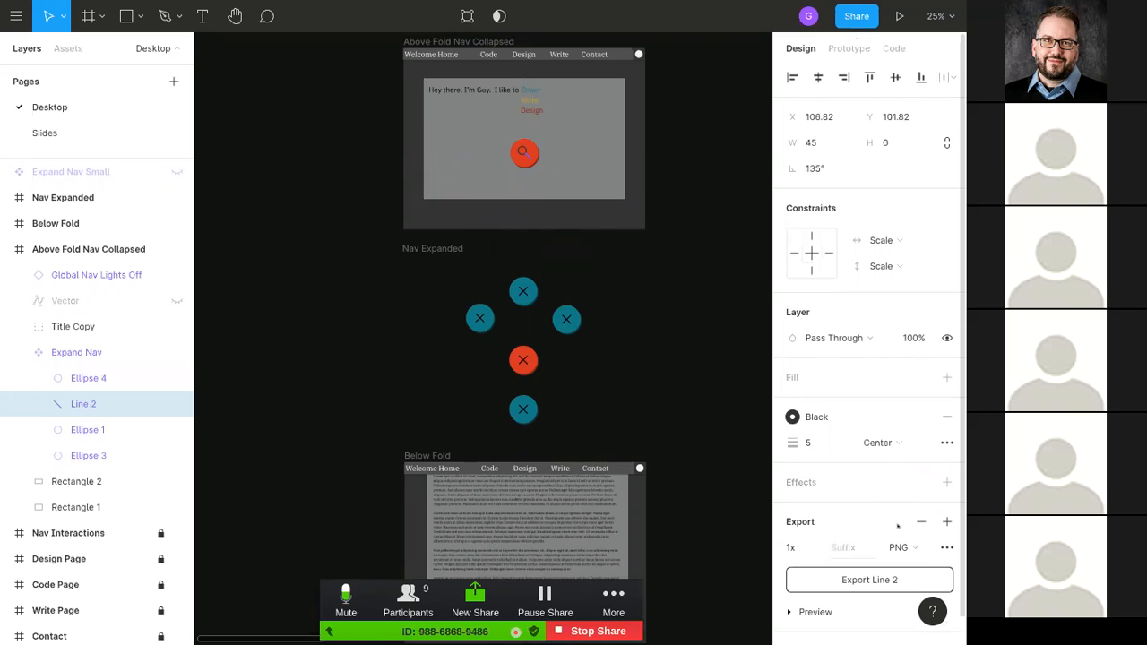
{"action": "scroll", "coordinate": [887, 507], "scroll_direction": "down", "scroll_amount": 1}
{"action": "left_click", "coordinate": [899, 520]}
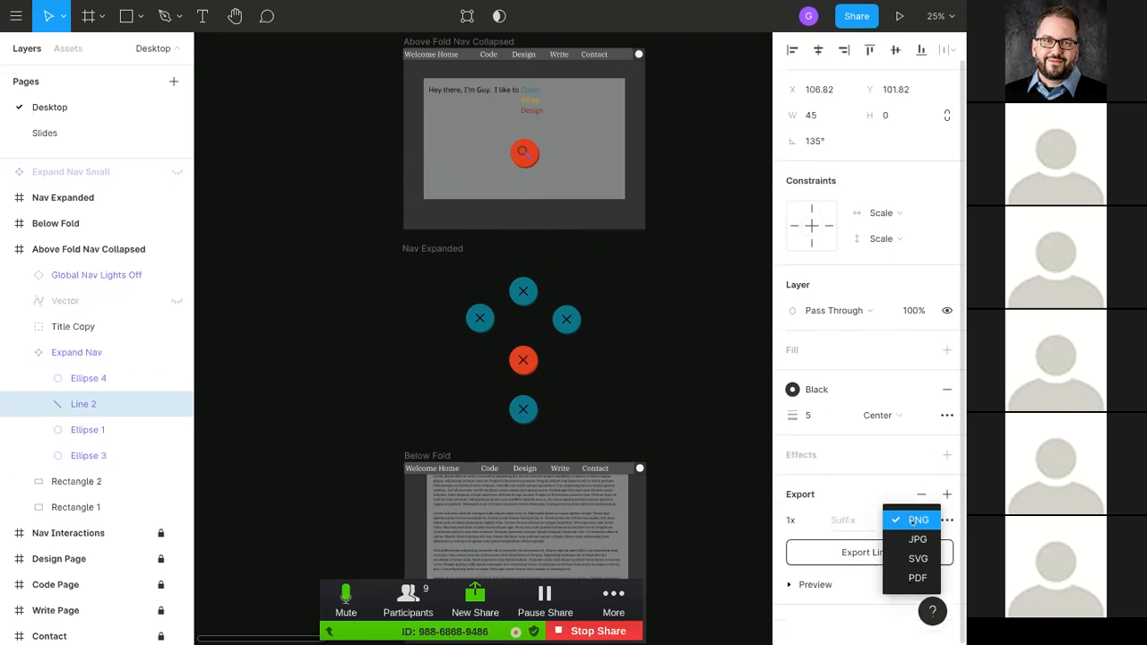
{"action": "left_click", "coordinate": [892, 499]}
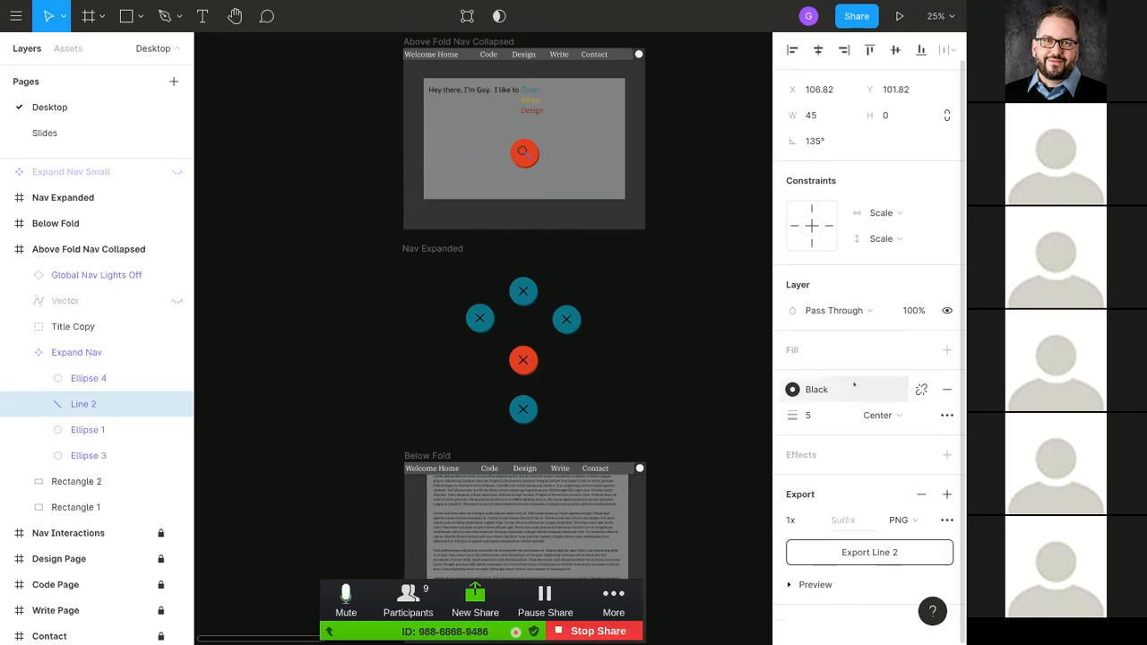
Step: Browse across the canvas to examine the Nav Interactions, Design Page and Code Page frames, clearing the layer selection
{"action": "scroll", "coordinate": [660, 296], "scroll_direction": "up", "scroll_amount": 4}
{"action": "scroll", "coordinate": [693, 325], "scroll_direction": "down", "scroll_amount": 2}
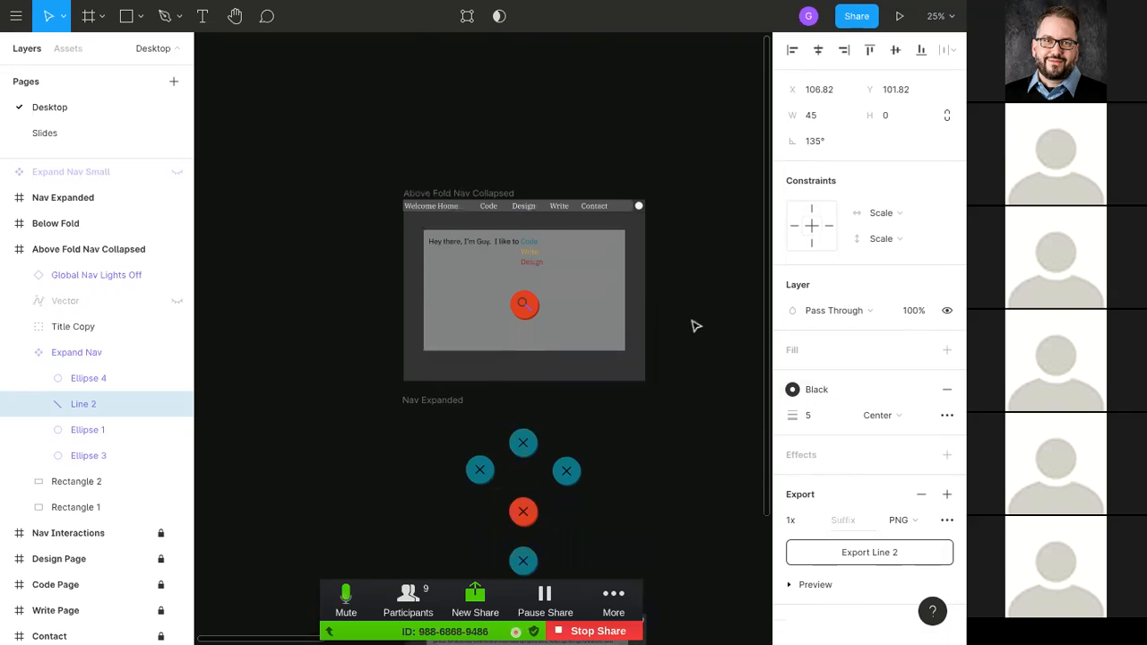
{"action": "scroll", "coordinate": [686, 366], "scroll_direction": "down", "scroll_amount": 6}
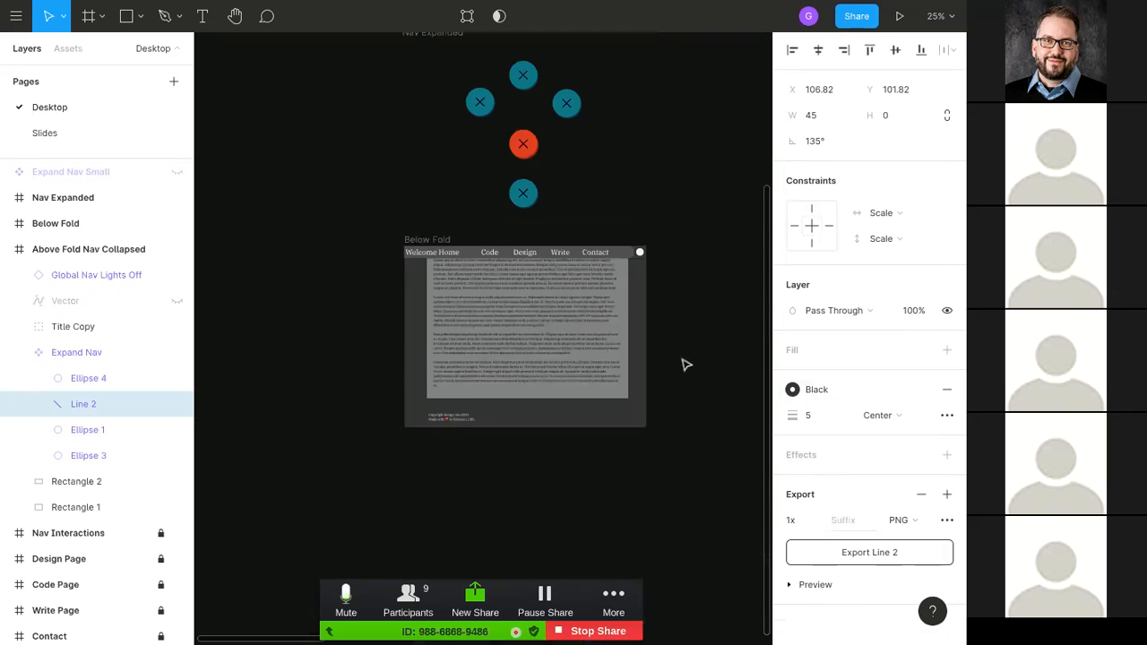
{"action": "scroll", "coordinate": [683, 364], "scroll_direction": "up", "scroll_amount": 6}
{"action": "key", "text": "space"}
{"action": "left_click_drag", "start_coordinate": [683, 330], "coordinate": [120, 353]}
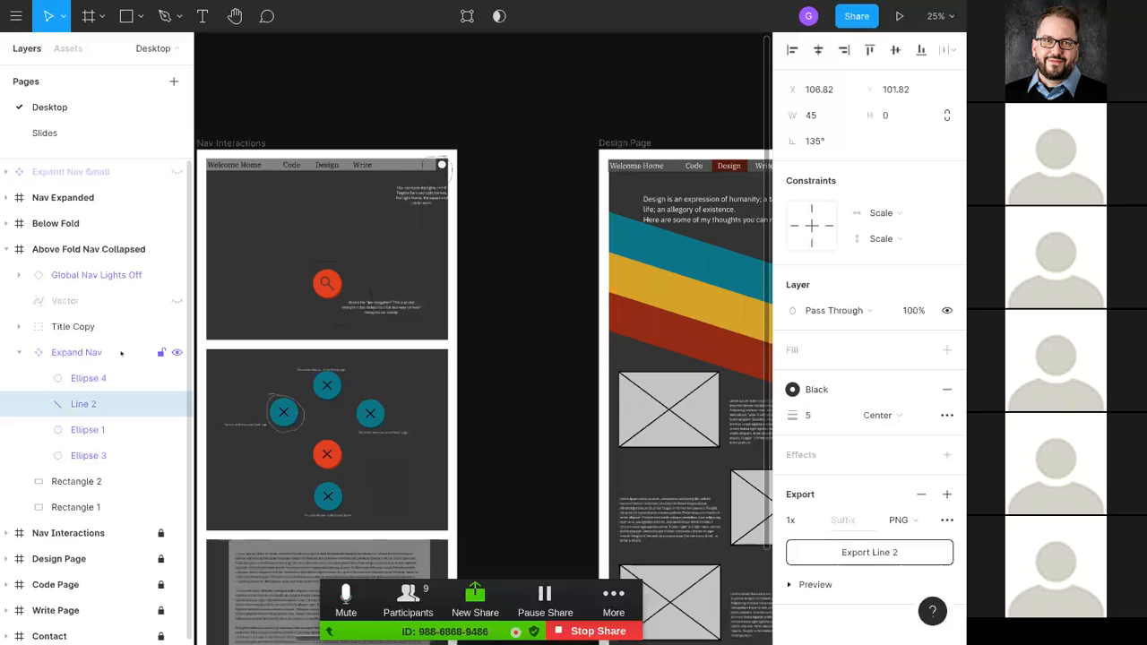
{"action": "left_click_drag", "start_coordinate": [521, 348], "coordinate": [297, 356]}
{"action": "left_click_drag", "start_coordinate": [294, 341], "coordinate": [314, 331]}
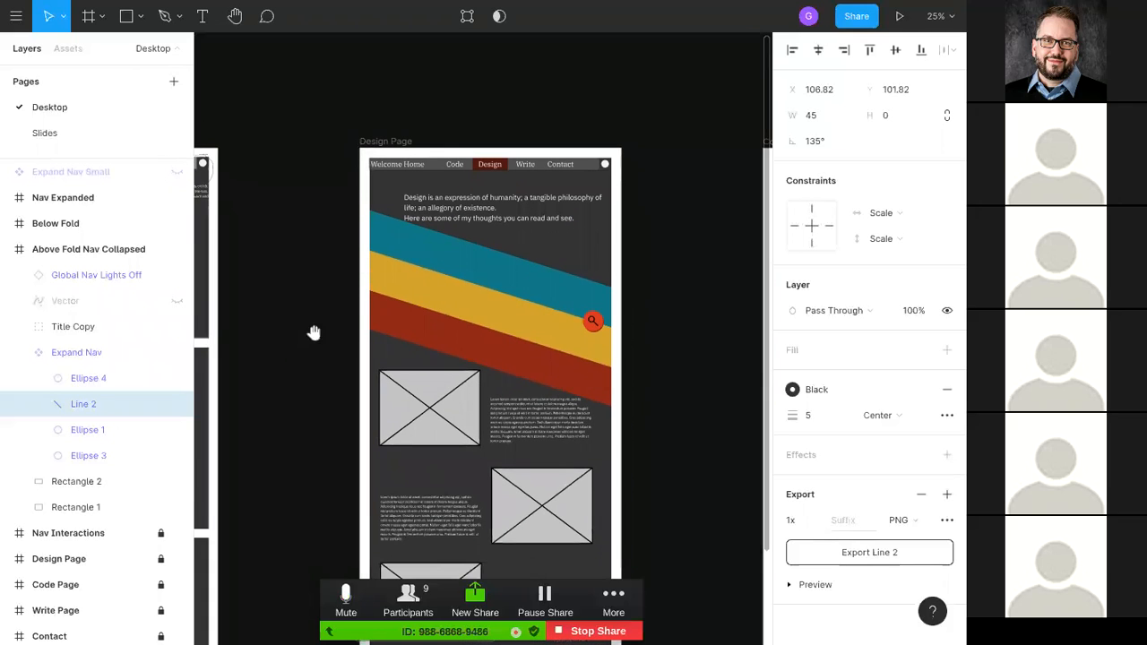
{"action": "left_click_drag", "start_coordinate": [644, 367], "coordinate": [635, 305]}
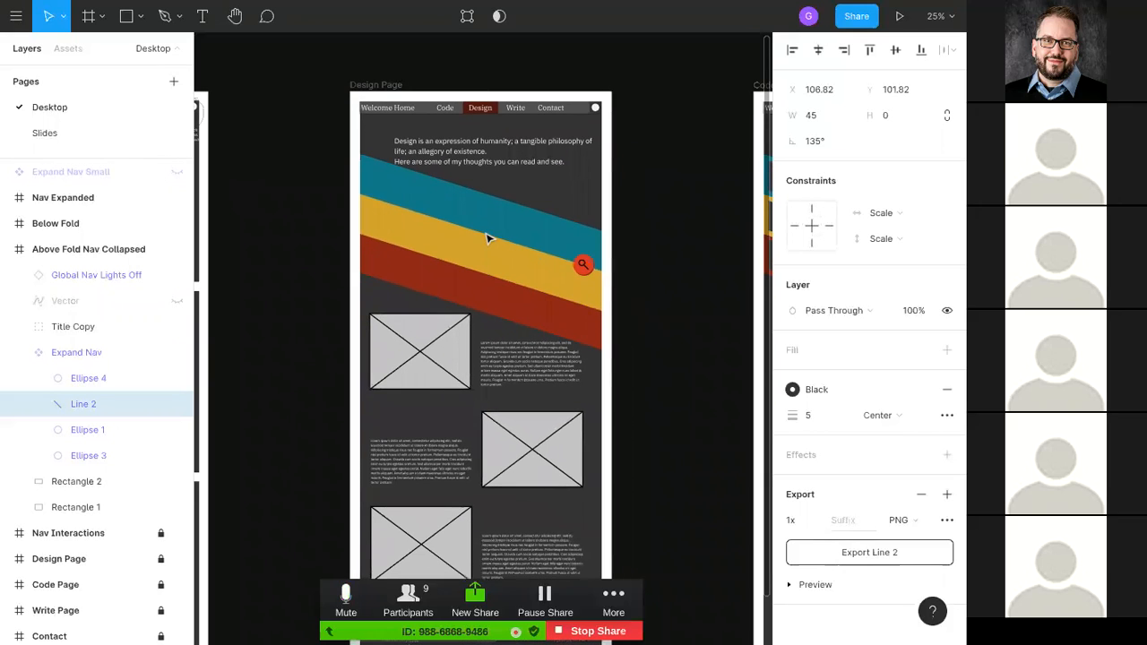
{"action": "left_click", "coordinate": [464, 265]}
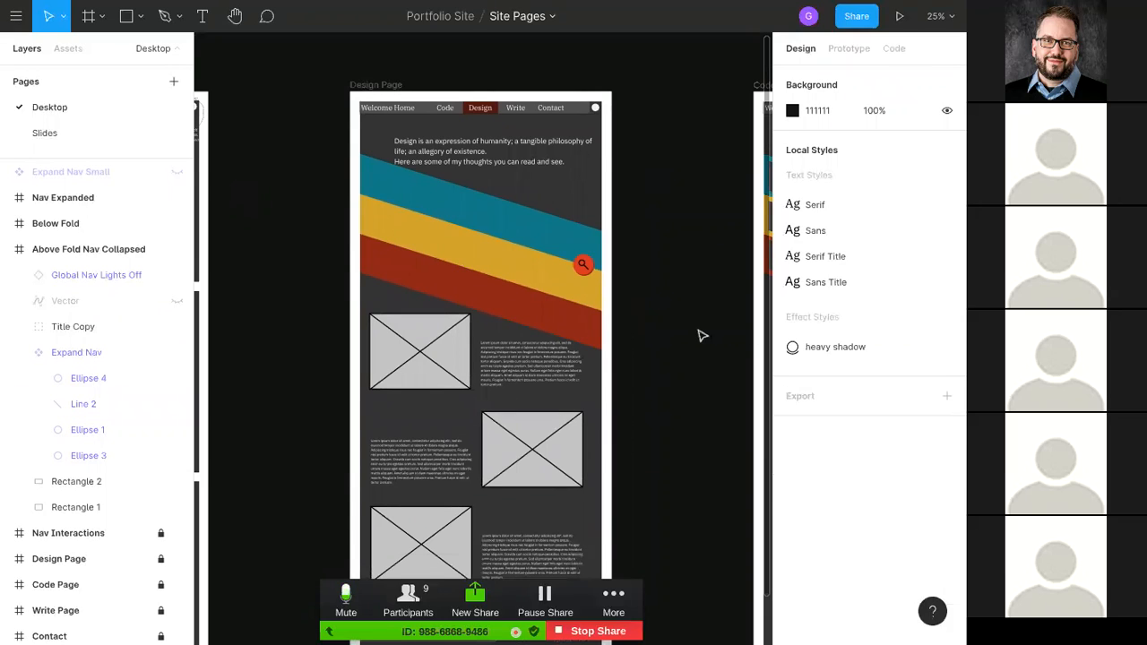
{"action": "left_click_drag", "start_coordinate": [717, 356], "coordinate": [429, 405]}
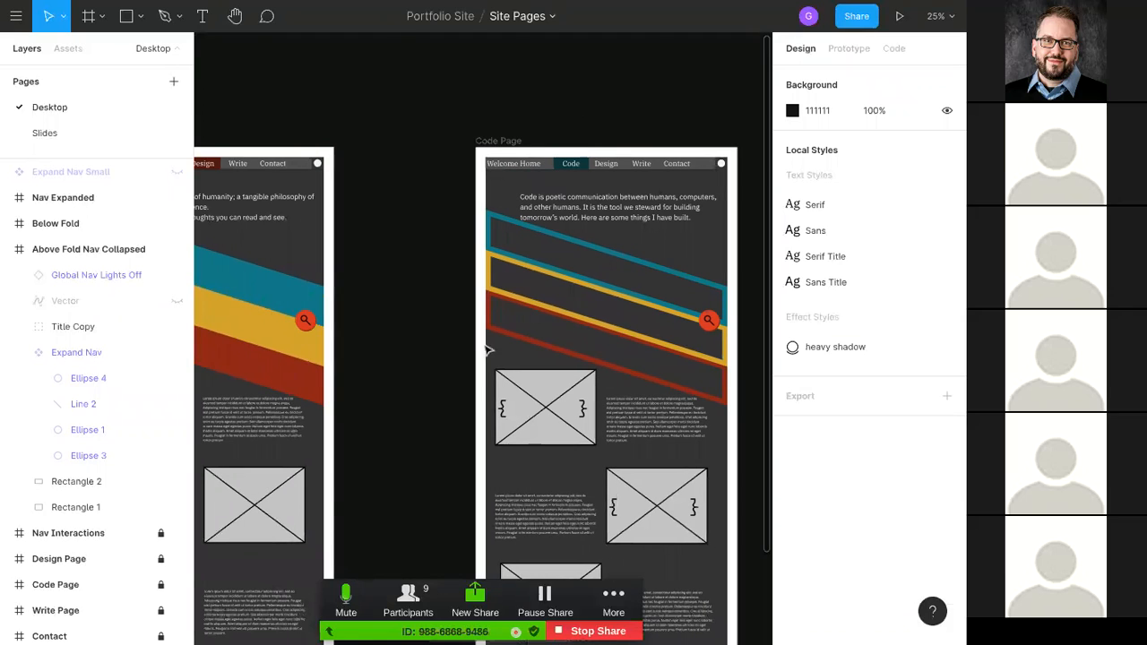
{"action": "left_click_drag", "start_coordinate": [398, 374], "coordinate": [527, 319]}
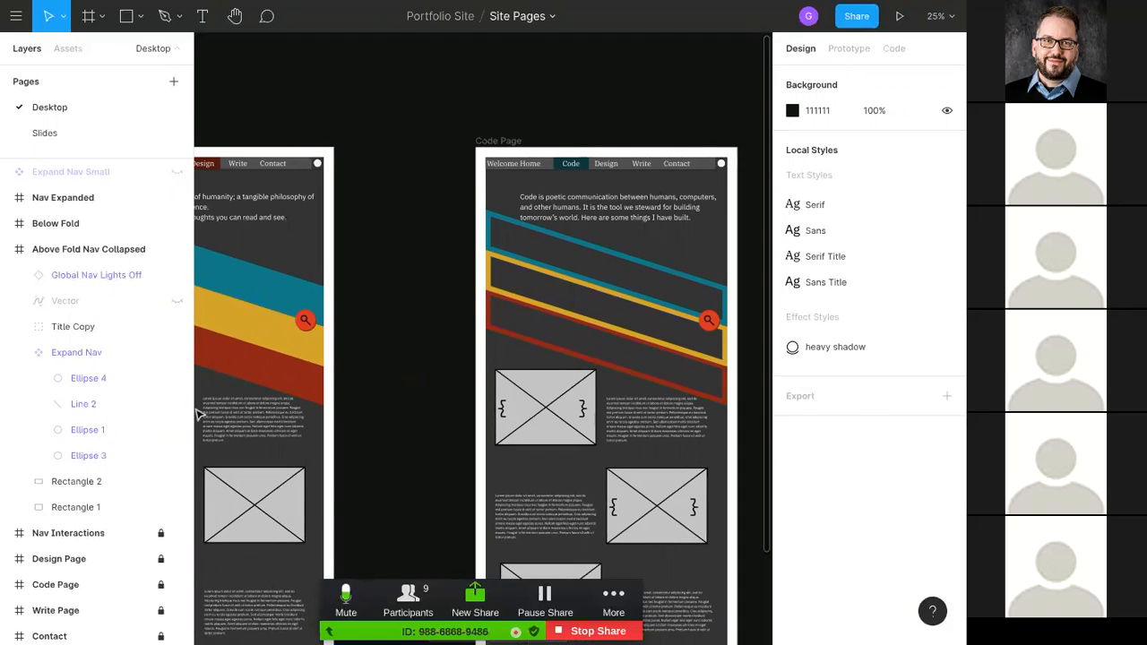
Step: Locate the Design Stripes group inside the Design Page's Page frame, preview its export and export it as SVG
{"action": "left_click", "coordinate": [42, 560]}
{"action": "left_click", "coordinate": [6, 559]}
{"action": "left_click", "coordinate": [19, 584]}
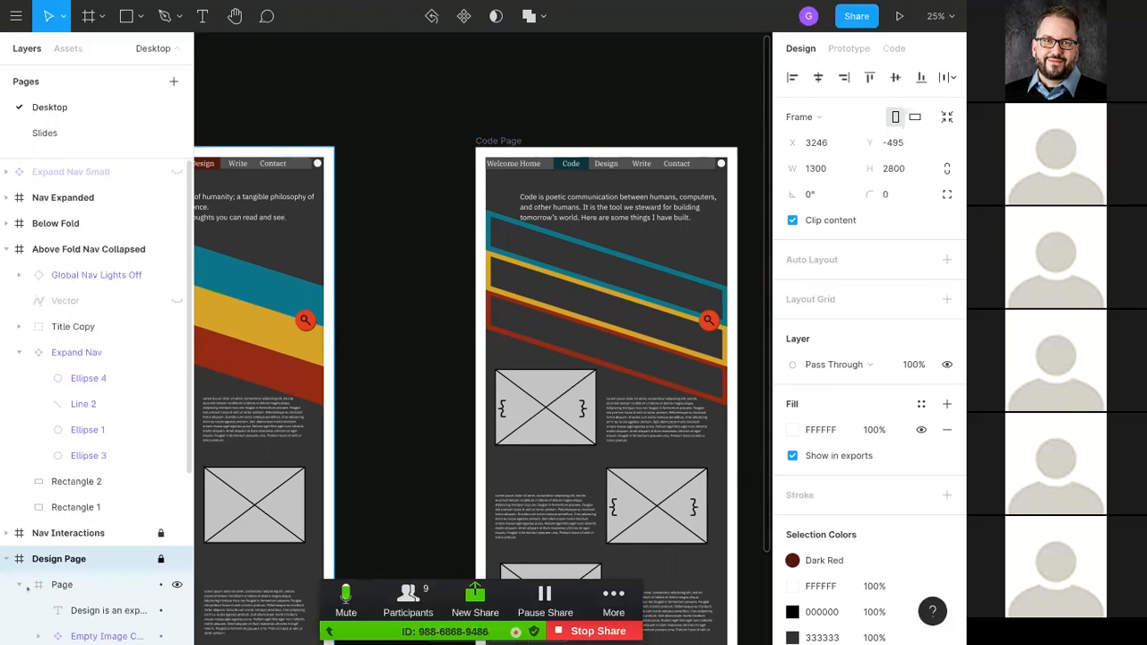
{"action": "scroll", "coordinate": [65, 538], "scroll_direction": "down", "scroll_amount": 2}
{"action": "scroll", "coordinate": [65, 543], "scroll_direction": "down", "scroll_amount": 4}
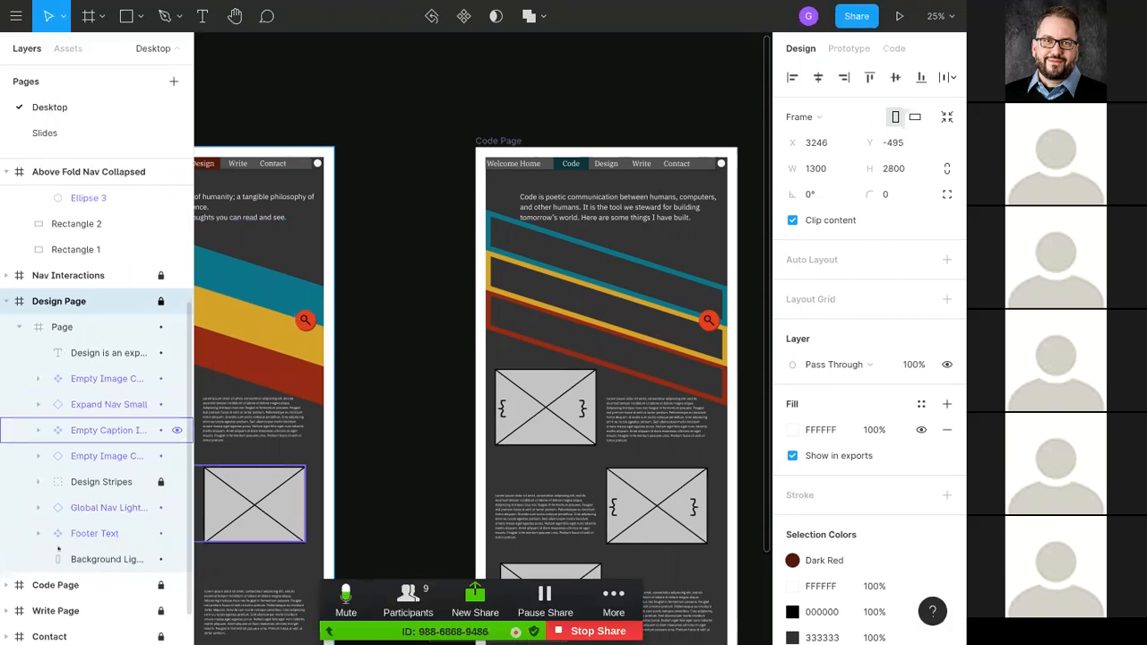
{"action": "left_click", "coordinate": [39, 478]}
{"action": "left_click", "coordinate": [90, 476]}
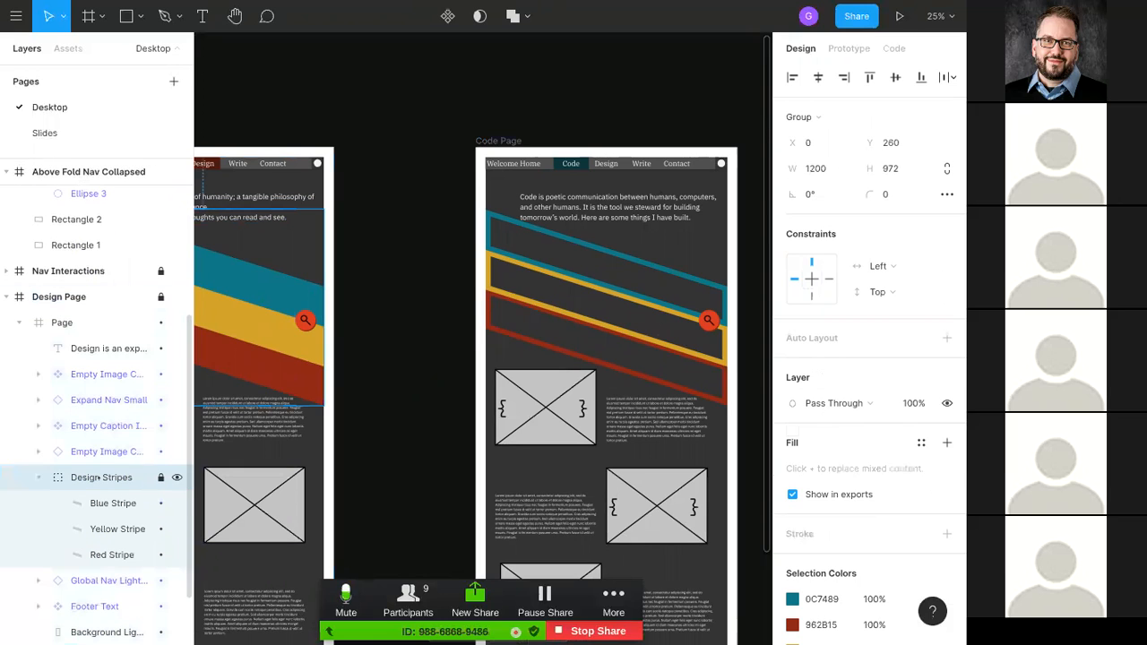
{"action": "scroll", "coordinate": [834, 520], "scroll_direction": "down", "scroll_amount": 5}
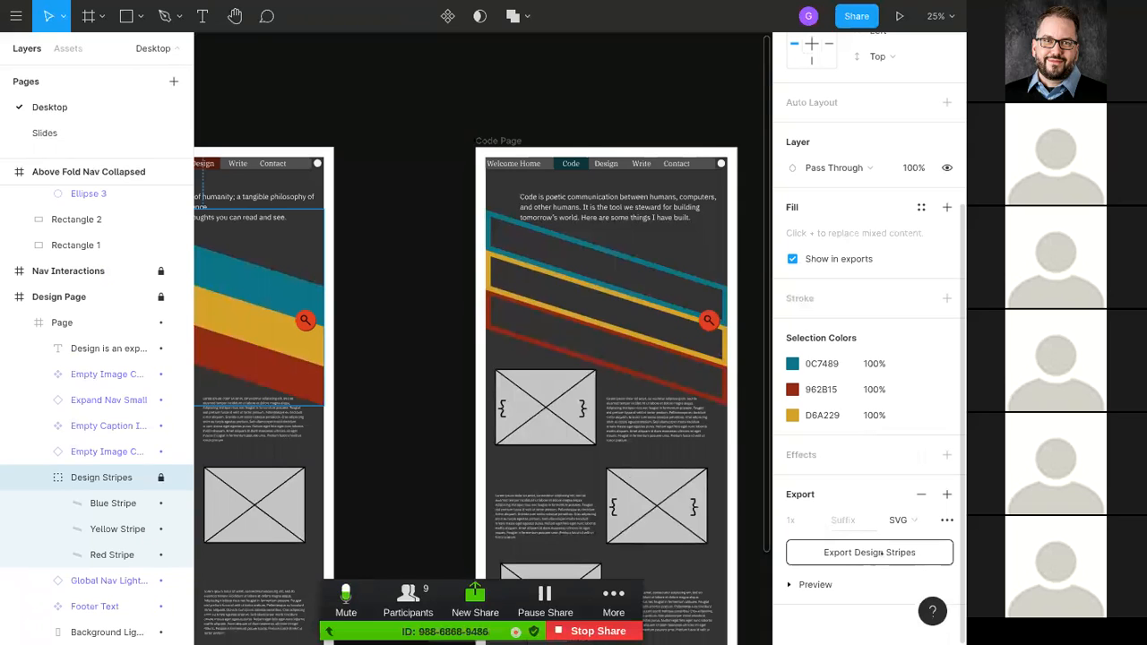
{"action": "left_click", "coordinate": [806, 585]}
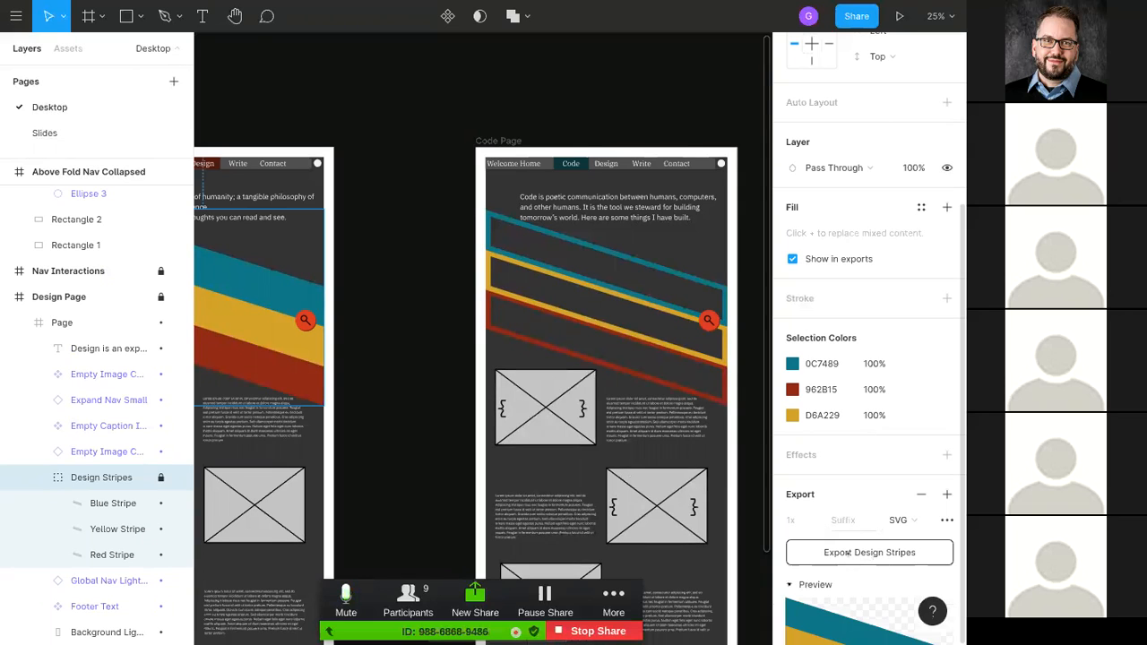
{"action": "scroll", "coordinate": [866, 537], "scroll_direction": "down", "scroll_amount": 3}
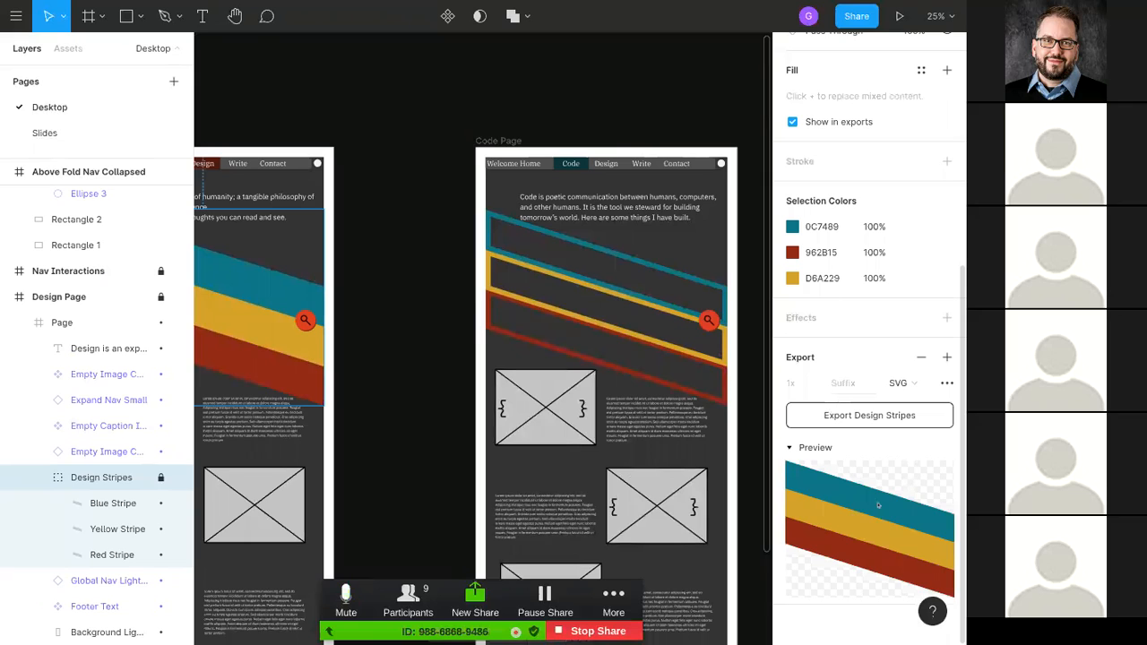
{"action": "left_click", "coordinate": [870, 416]}
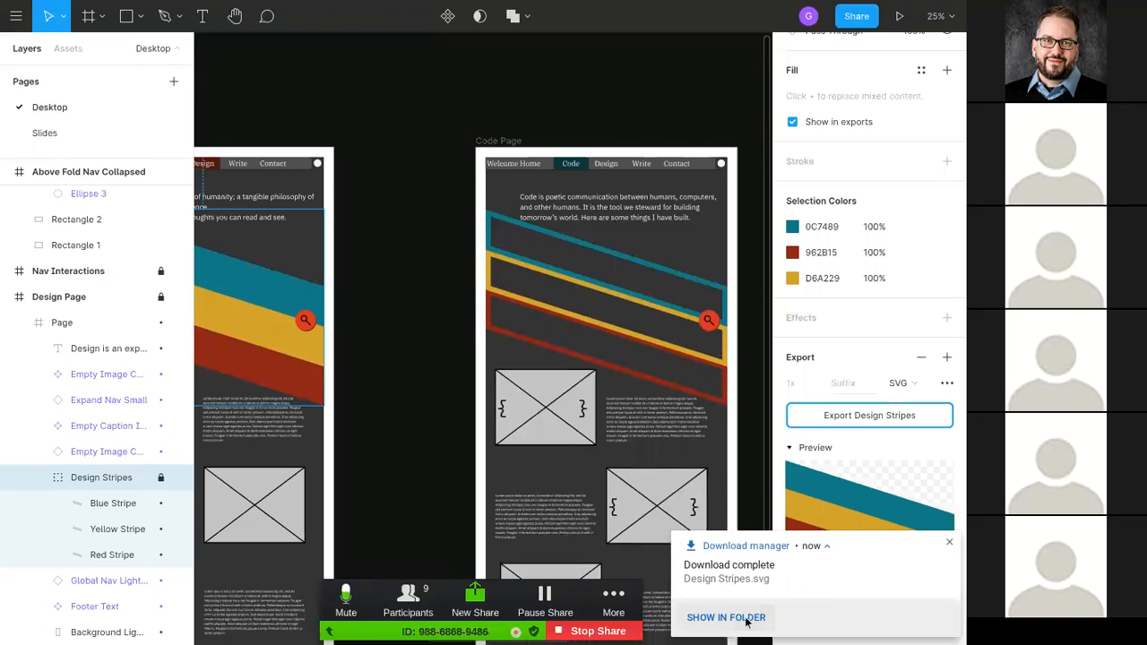
Step: View the exported Design Stripes.svg from the Downloads folder in the browser and close it to return to the design
{"action": "left_click", "coordinate": [746, 620]}
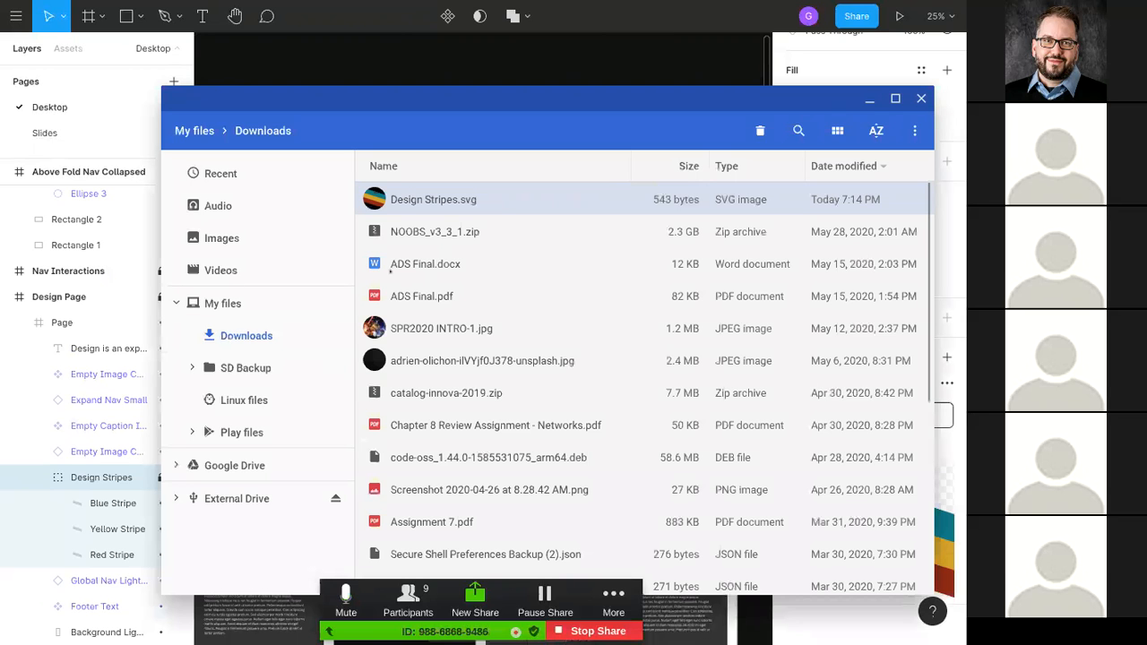
{"action": "right_click", "coordinate": [434, 201]}
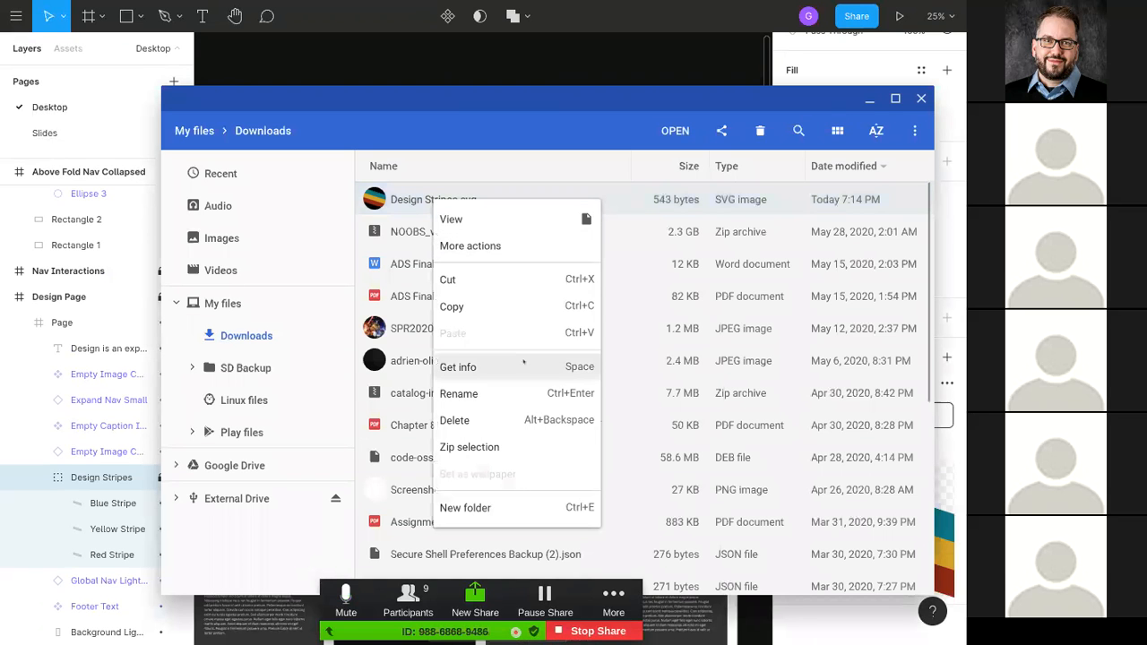
{"action": "left_click", "coordinate": [457, 219]}
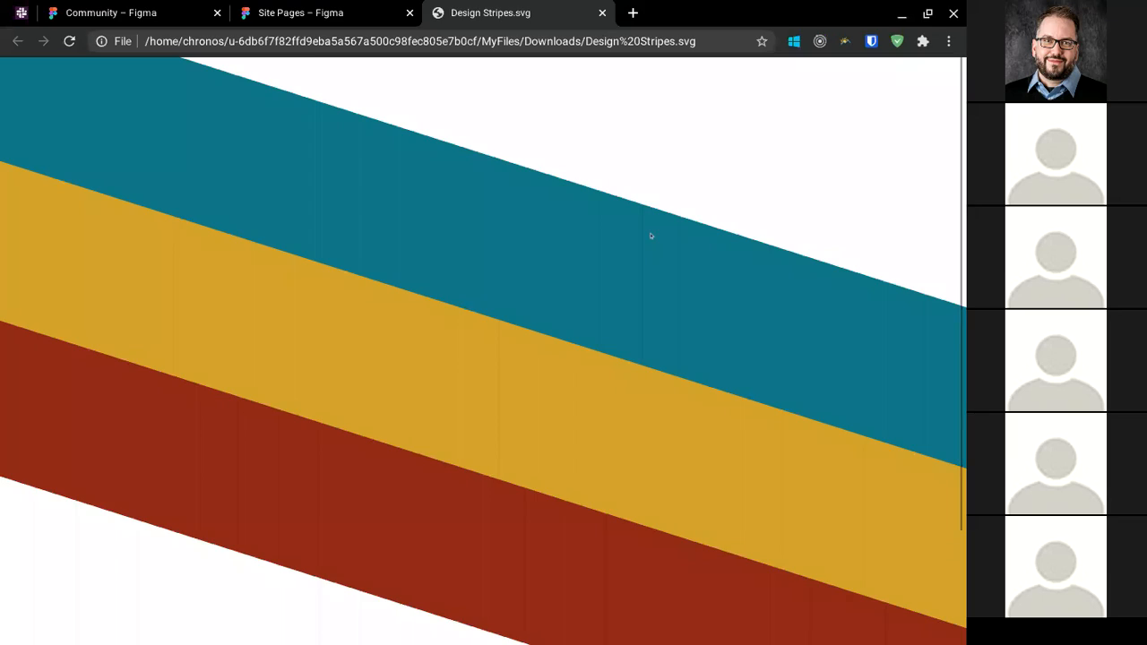
{"action": "left_click", "coordinate": [603, 14]}
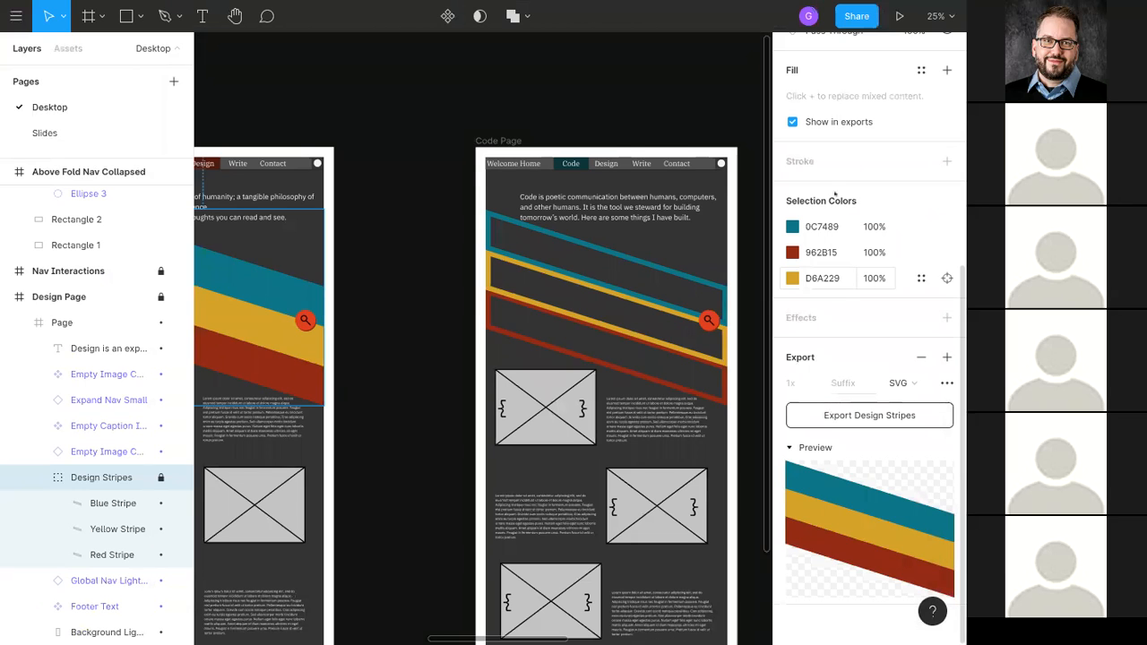
Step: Collapse the Design Stripes export preview and browse the canvas back to the Above Fold Nav Collapsed, Nav Expanded and Below Fold frames
{"action": "left_click_drag", "start_coordinate": [544, 297], "coordinate": [898, 350]}
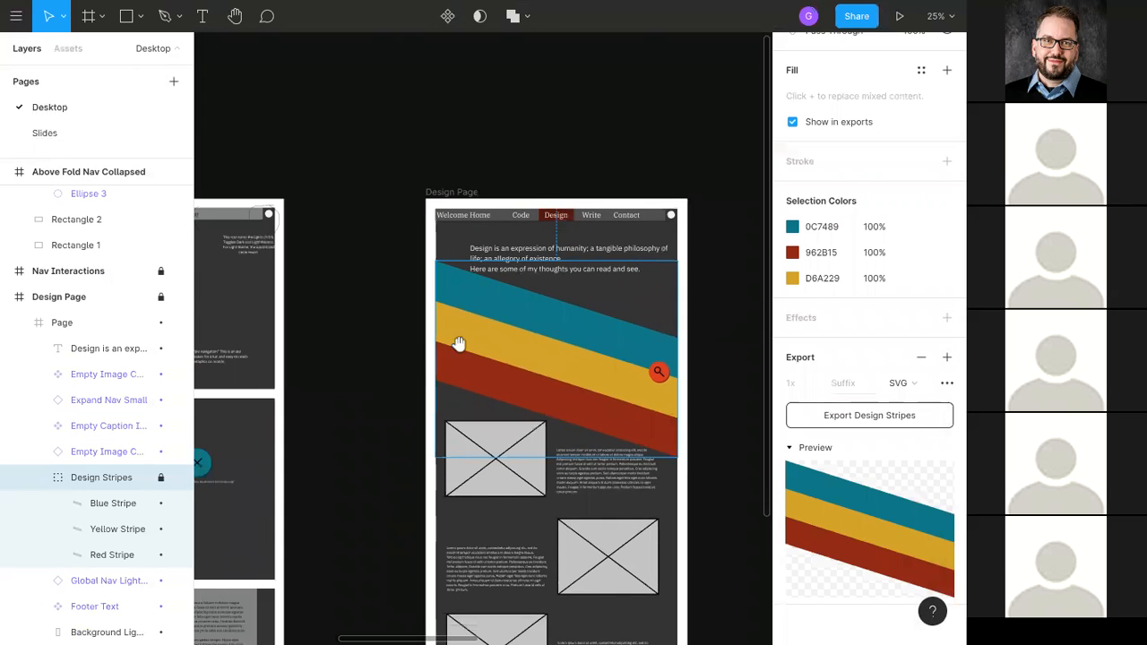
{"action": "left_click_drag", "start_coordinate": [368, 315], "coordinate": [324, 182]}
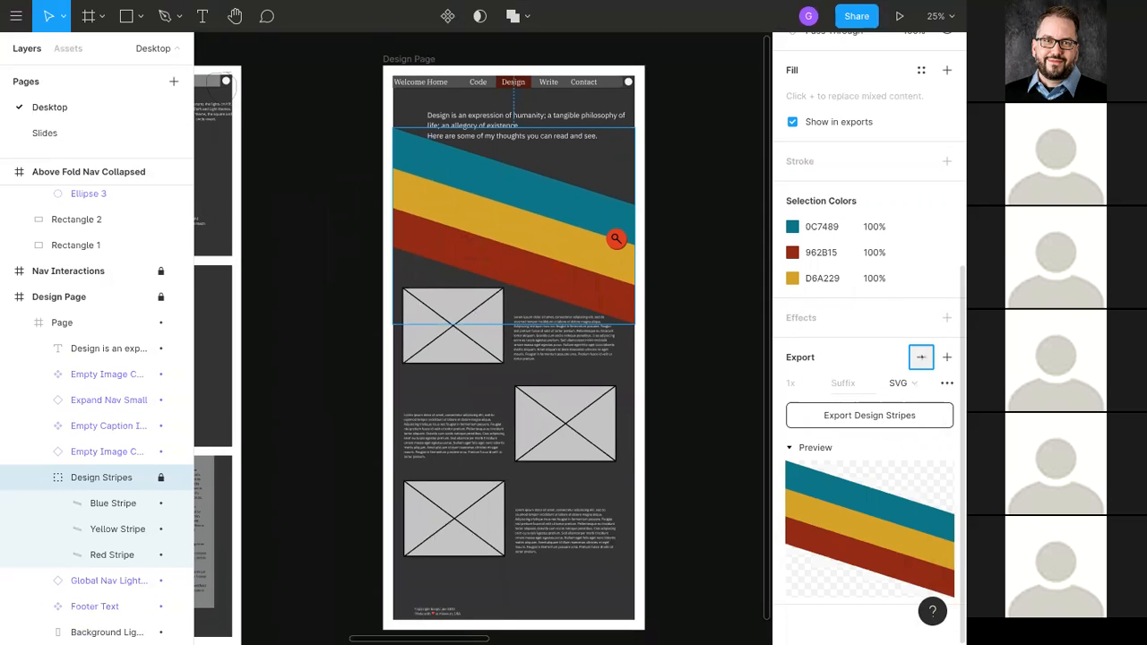
{"action": "left_click", "coordinate": [928, 410]}
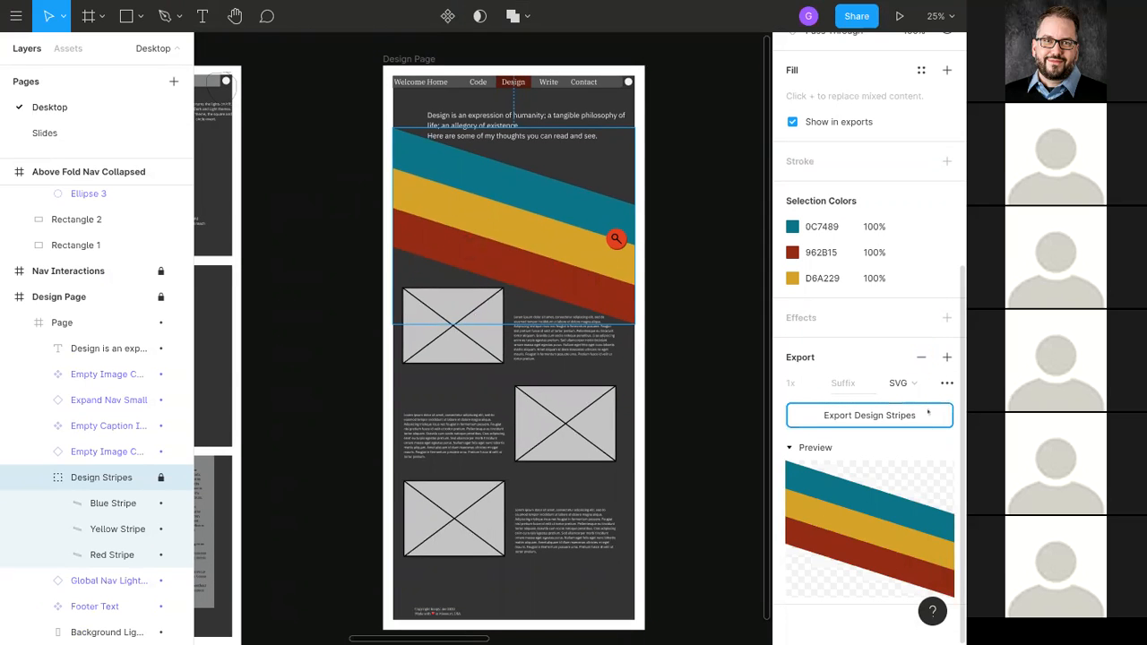
{"action": "left_click", "coordinate": [950, 543]}
{"action": "left_click", "coordinate": [817, 450]}
{"action": "key", "text": "space"}
{"action": "left_click_drag", "start_coordinate": [677, 350], "coordinate": [781, 465]}
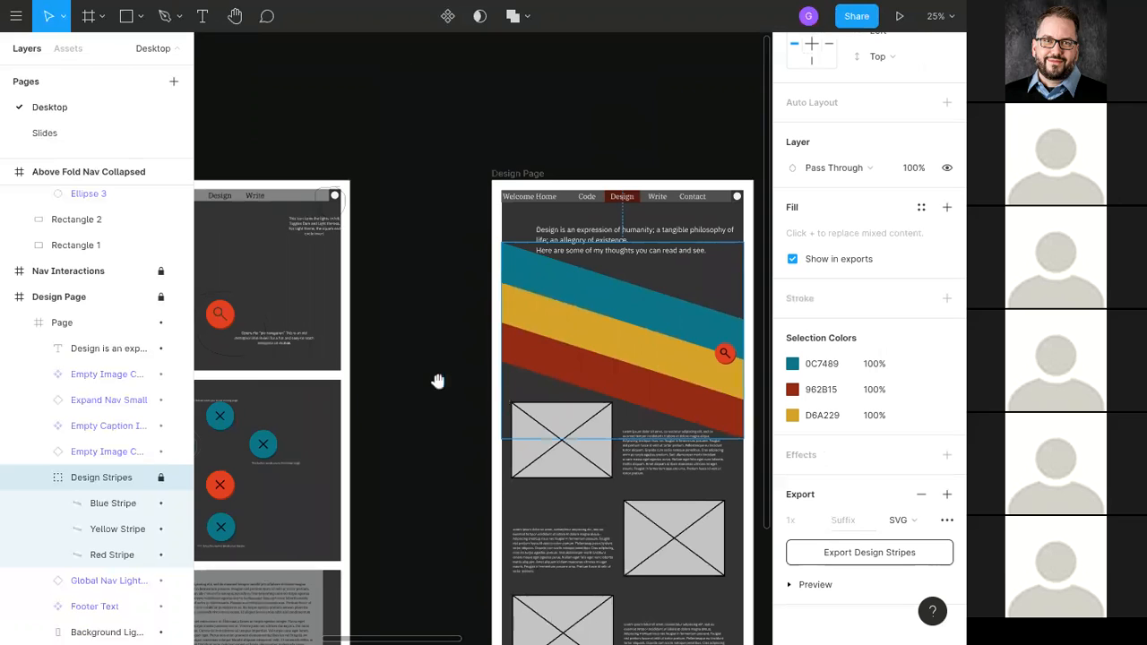
{"action": "left_click_drag", "start_coordinate": [437, 381], "coordinate": [725, 310]}
{"action": "left_click_drag", "start_coordinate": [353, 284], "coordinate": [692, 292]}
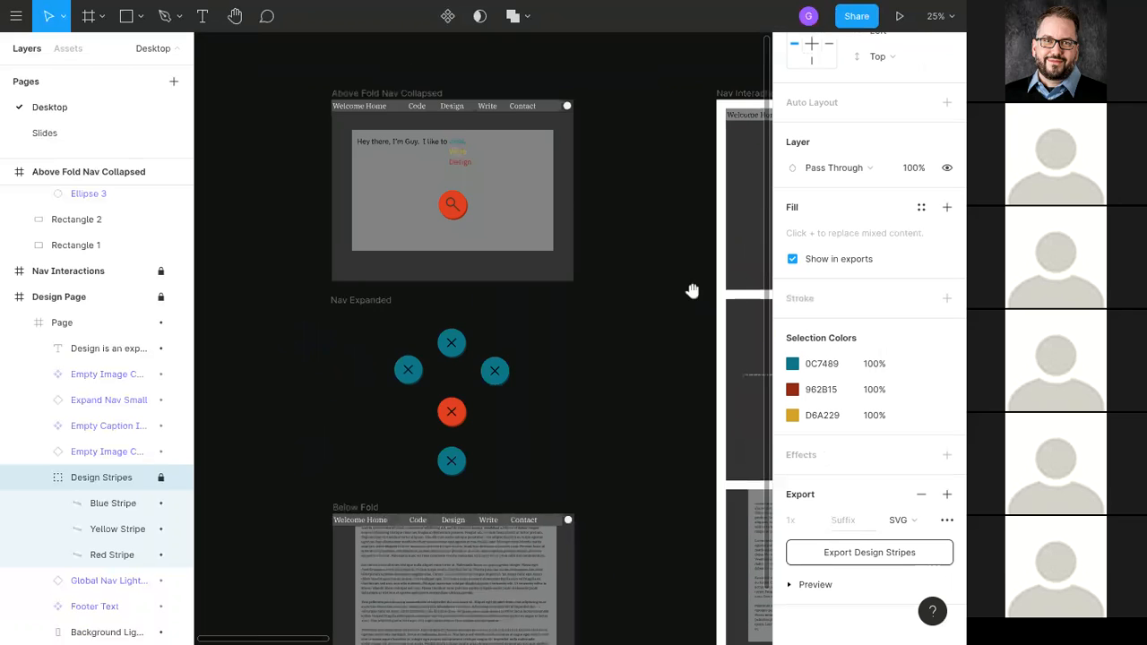
{"action": "left_click_drag", "start_coordinate": [308, 333], "coordinate": [350, 224]}
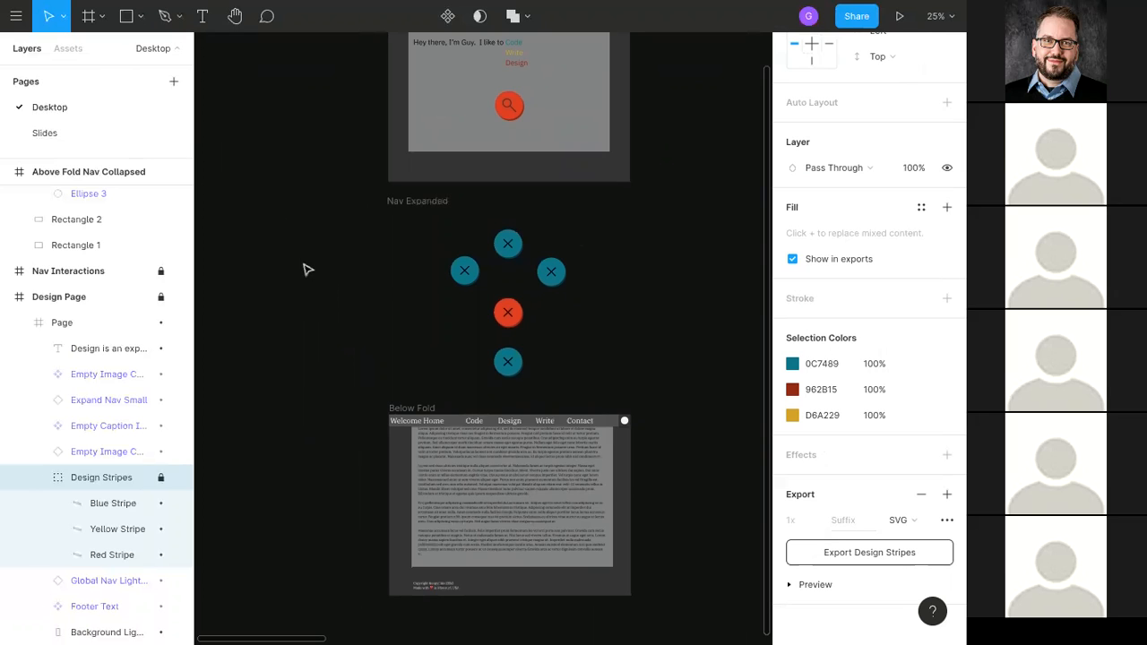
Step: Open the Slides page and read the Demo TODOs list in the Demo frame
{"action": "left_click", "coordinate": [78, 127]}
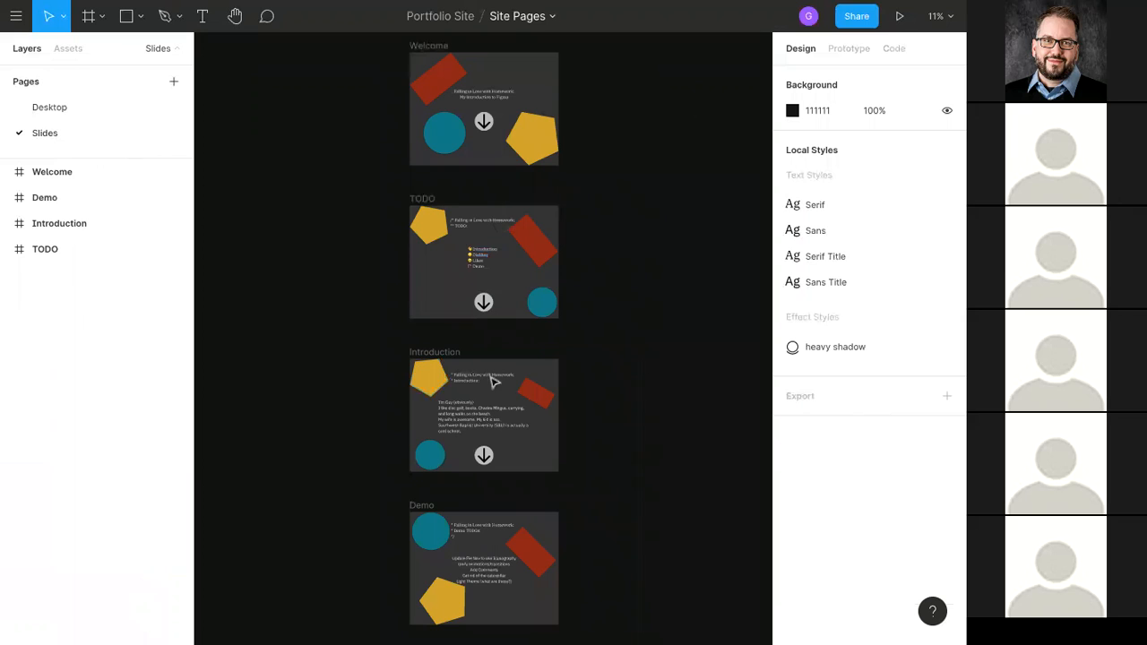
{"action": "scroll", "coordinate": [428, 405], "scroll_direction": "up", "scroll_amount": 6}
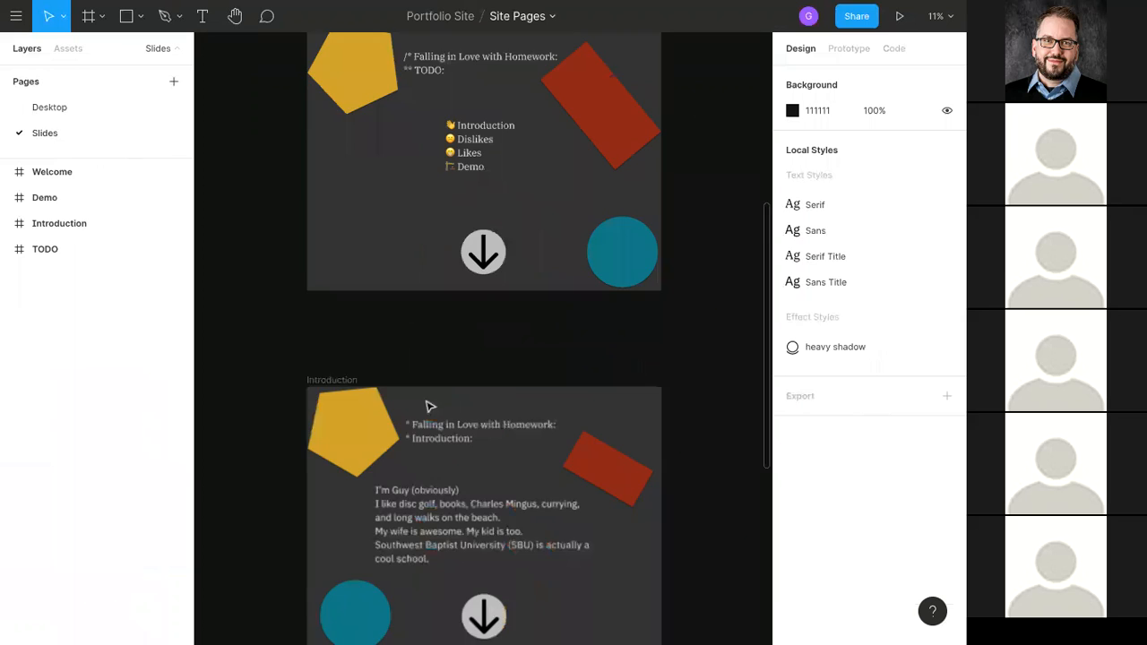
{"action": "scroll", "coordinate": [537, 350], "scroll_direction": "down", "scroll_amount": 3}
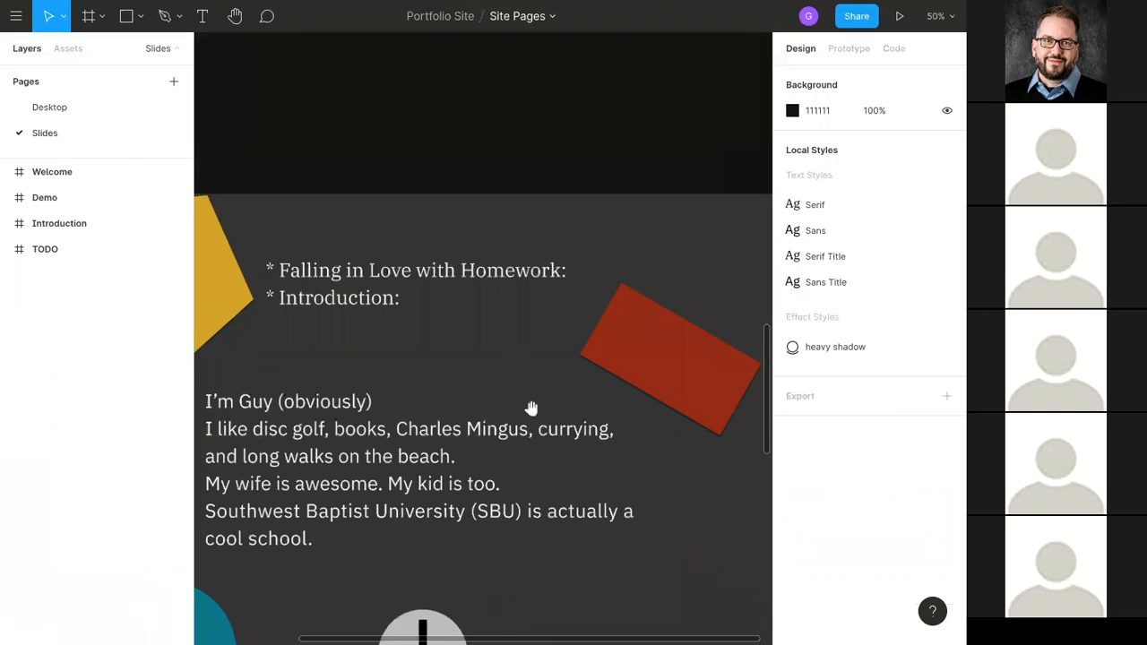
{"action": "scroll", "coordinate": [500, 260], "scroll_direction": "down", "scroll_amount": 4}
{"action": "scroll", "coordinate": [498, 363], "scroll_direction": "down", "scroll_amount": 5}
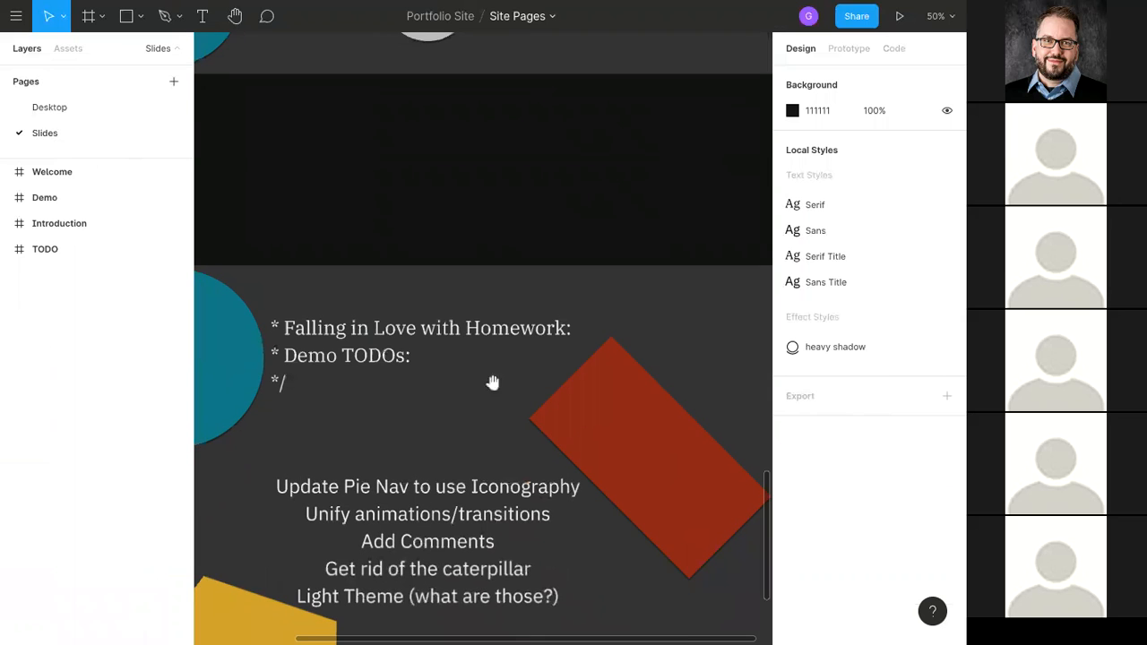
{"action": "scroll", "coordinate": [502, 277], "scroll_direction": "down", "scroll_amount": 3}
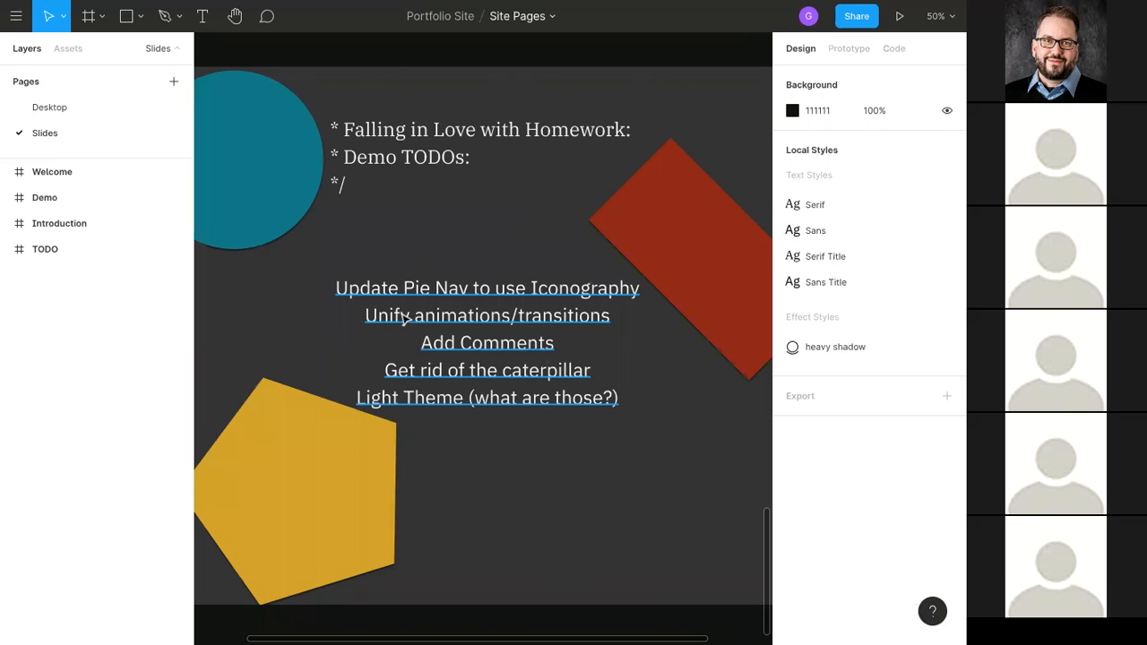
Step: Return to the Desktop page and examine the Goto Code button and the Title Copy group at 100% zoom
{"action": "left_click", "coordinate": [75, 114]}
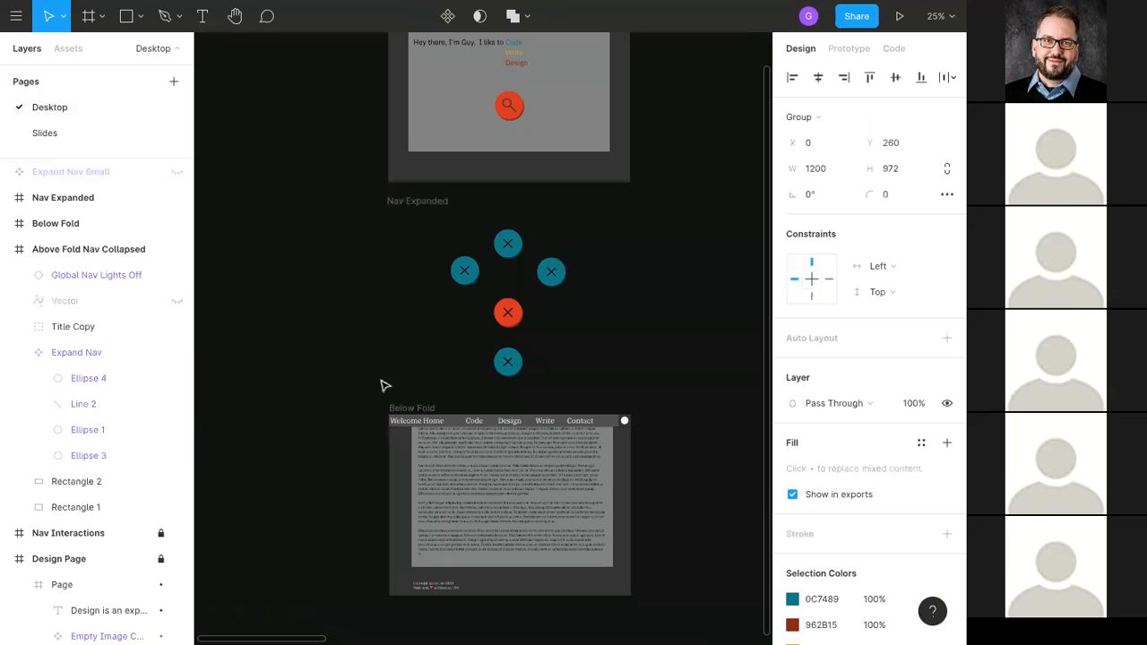
{"action": "left_click", "coordinate": [466, 276]}
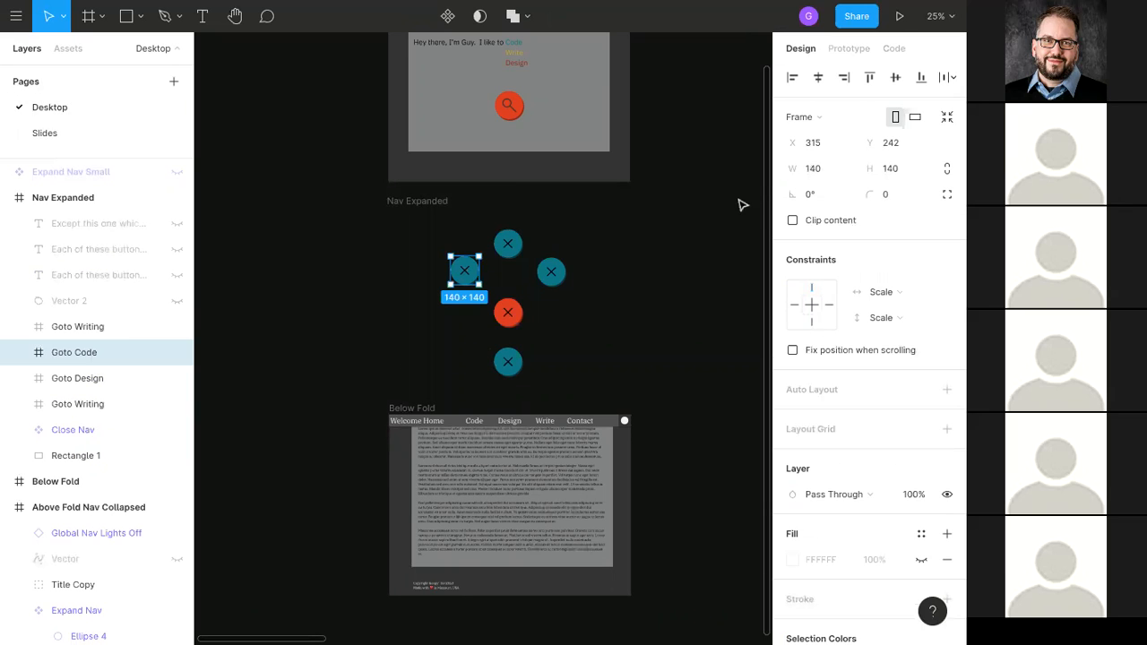
{"action": "left_click_drag", "start_coordinate": [730, 197], "coordinate": [717, 328]}
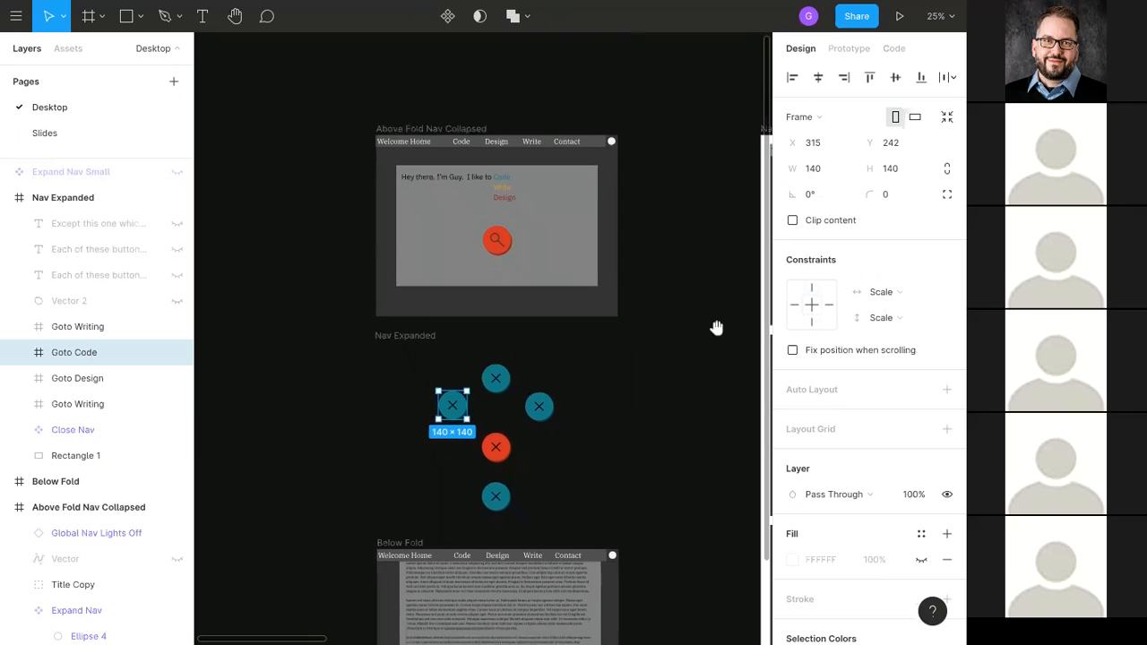
{"action": "left_click", "coordinate": [508, 191]}
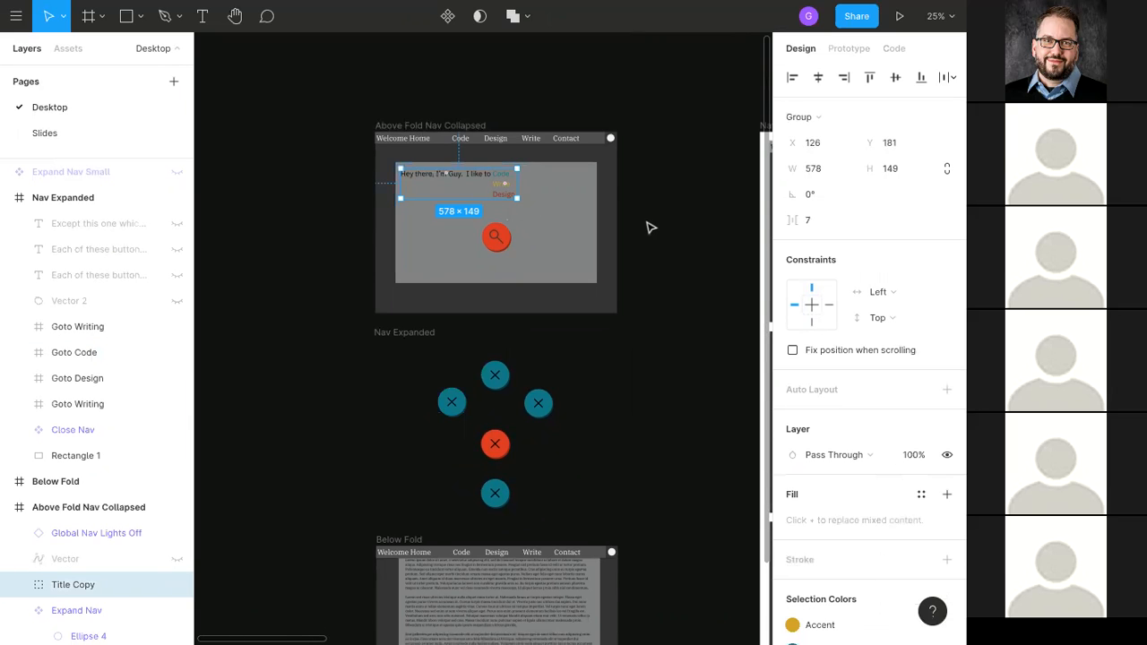
{"action": "key", "text": "shift+0"}
{"action": "scroll", "coordinate": [564, 407], "scroll_direction": "up", "scroll_amount": 4}
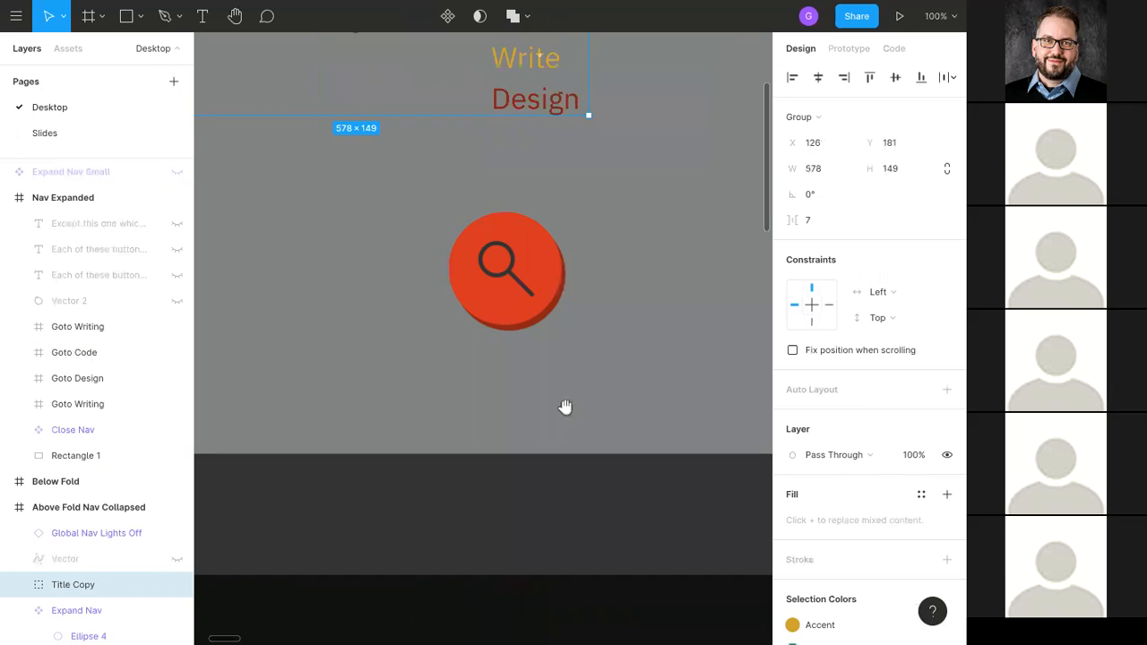
{"action": "scroll", "coordinate": [588, 398], "scroll_direction": "up", "scroll_amount": 4}
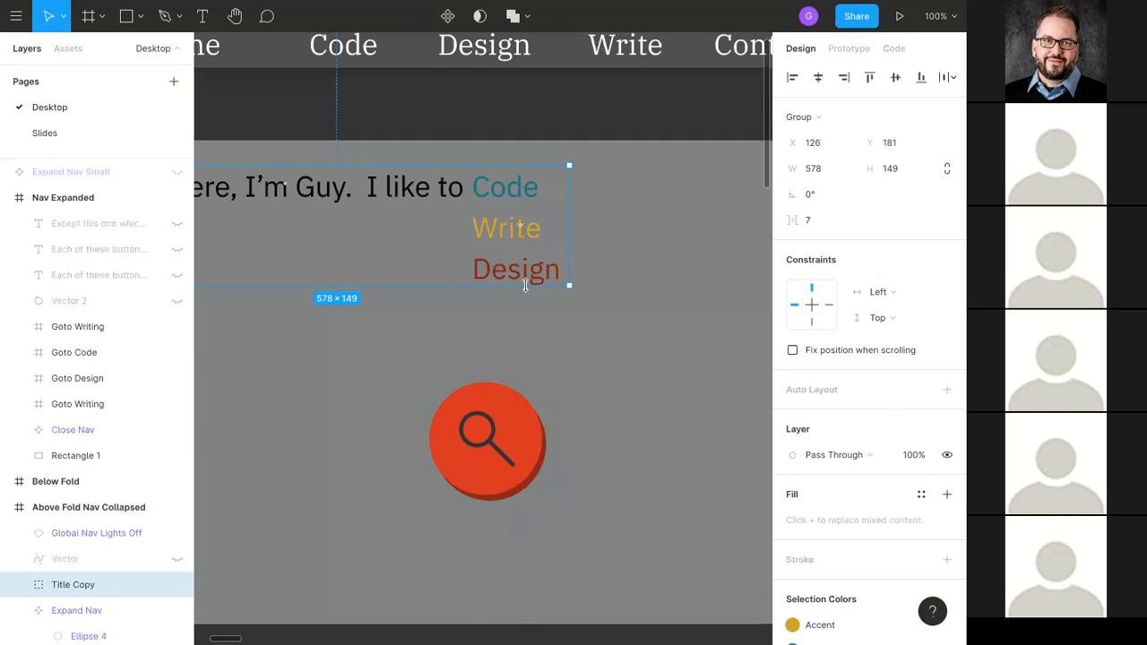
Step: Inspect the layers inside the Goto Code frame and the Close Nav component of the Nav Expanded frame, along with Close Nav's properties
{"action": "left_click", "coordinate": [681, 498]}
{"action": "scroll", "coordinate": [622, 403], "scroll_direction": "down", "scroll_amount": 5}
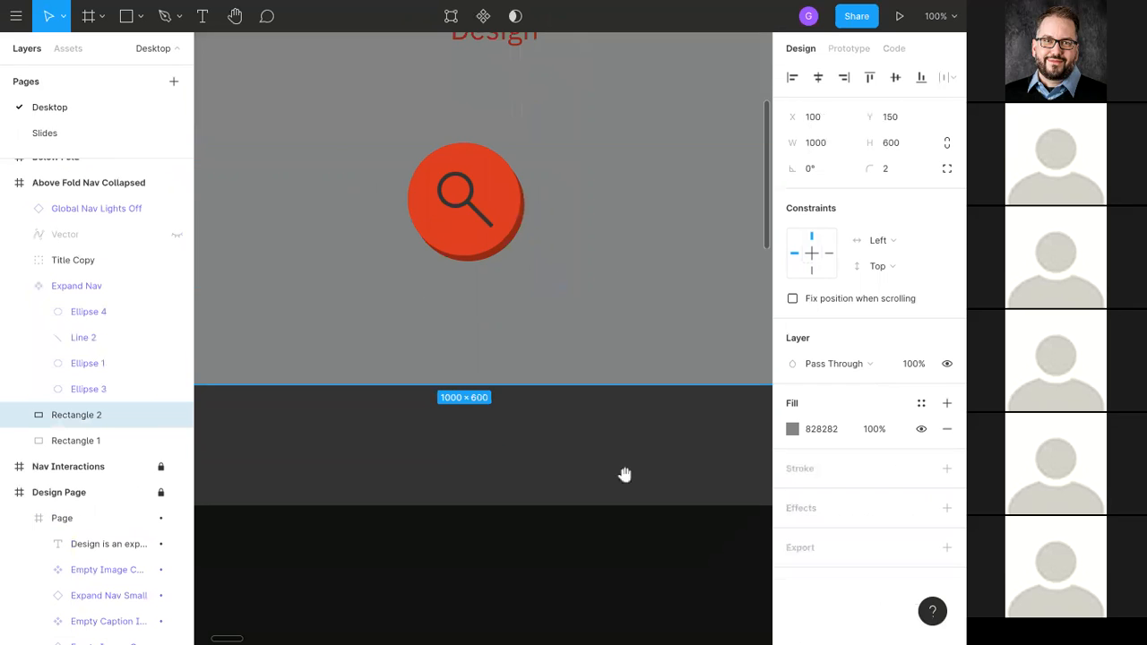
{"action": "scroll", "coordinate": [627, 574], "scroll_direction": "down", "scroll_amount": 6}
{"action": "scroll", "coordinate": [606, 391], "scroll_direction": "down", "scroll_amount": 4}
{"action": "scroll", "coordinate": [607, 392], "scroll_direction": "left", "scroll_amount": 2}
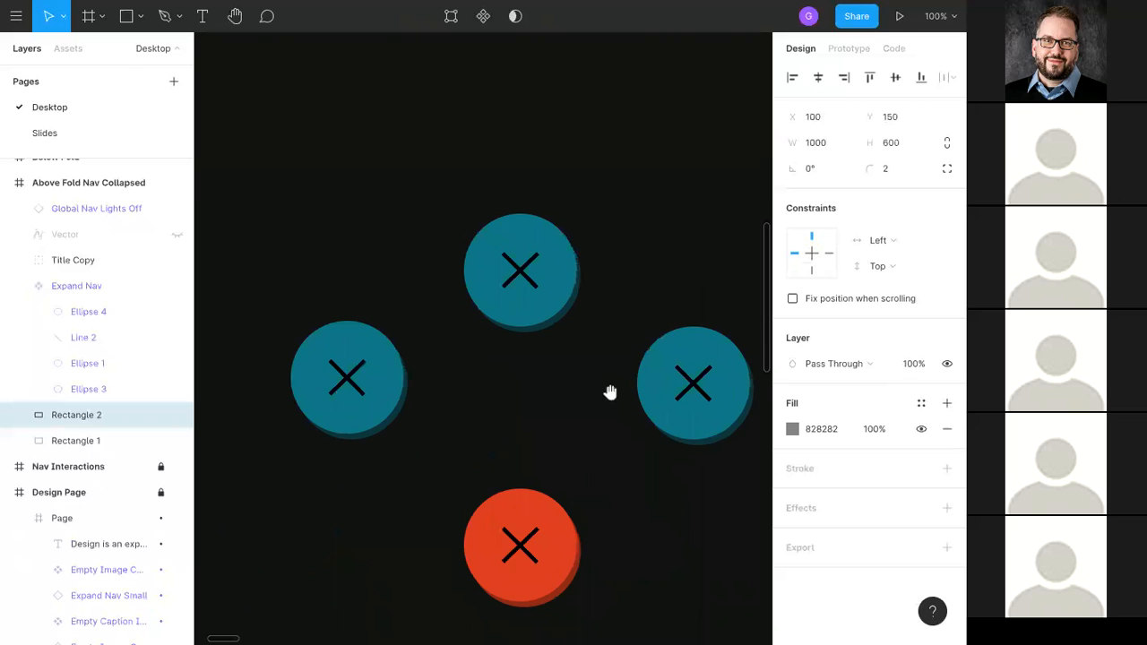
{"action": "left_click", "coordinate": [378, 385]}
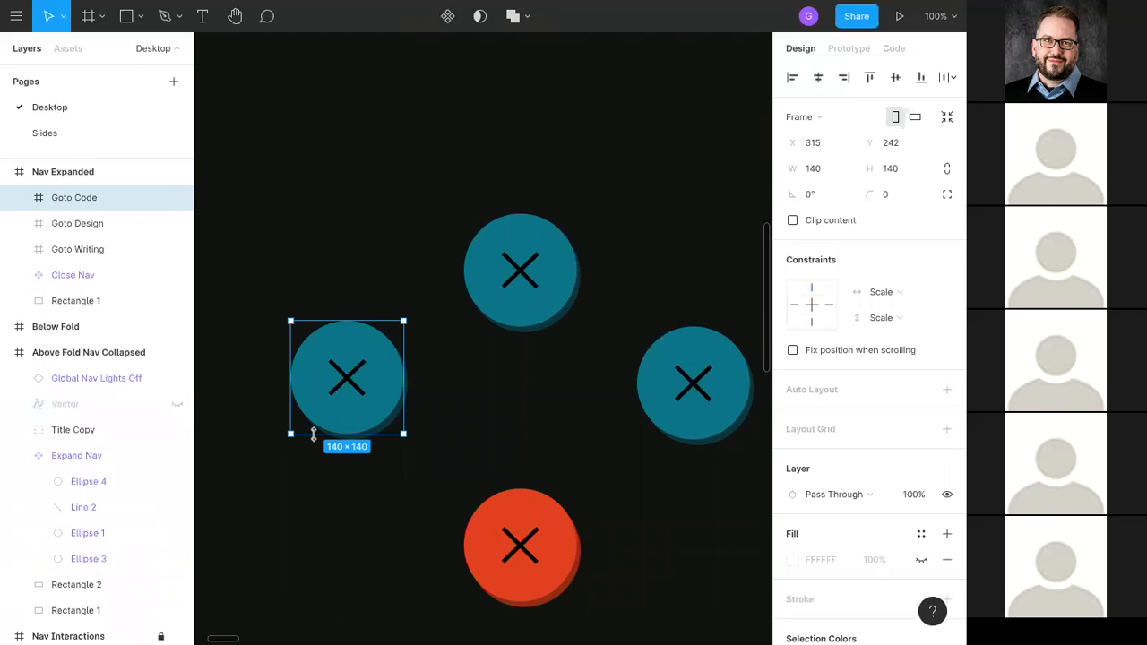
{"action": "left_click", "coordinate": [19, 197]}
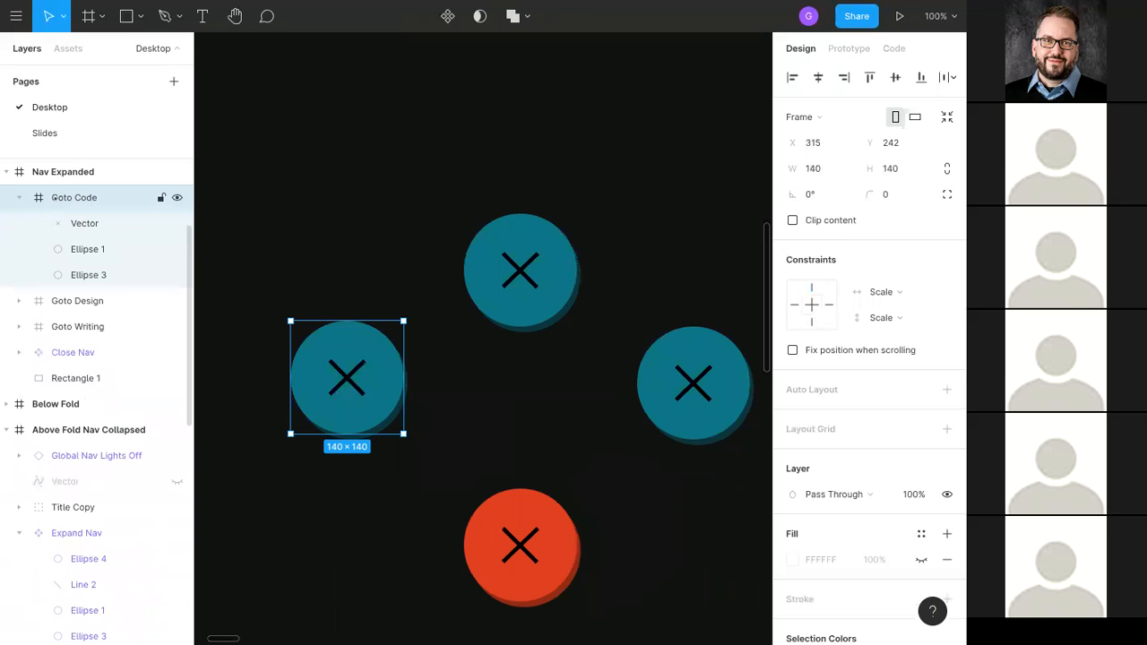
{"action": "left_click", "coordinate": [66, 351]}
{"action": "left_click", "coordinate": [19, 353]}
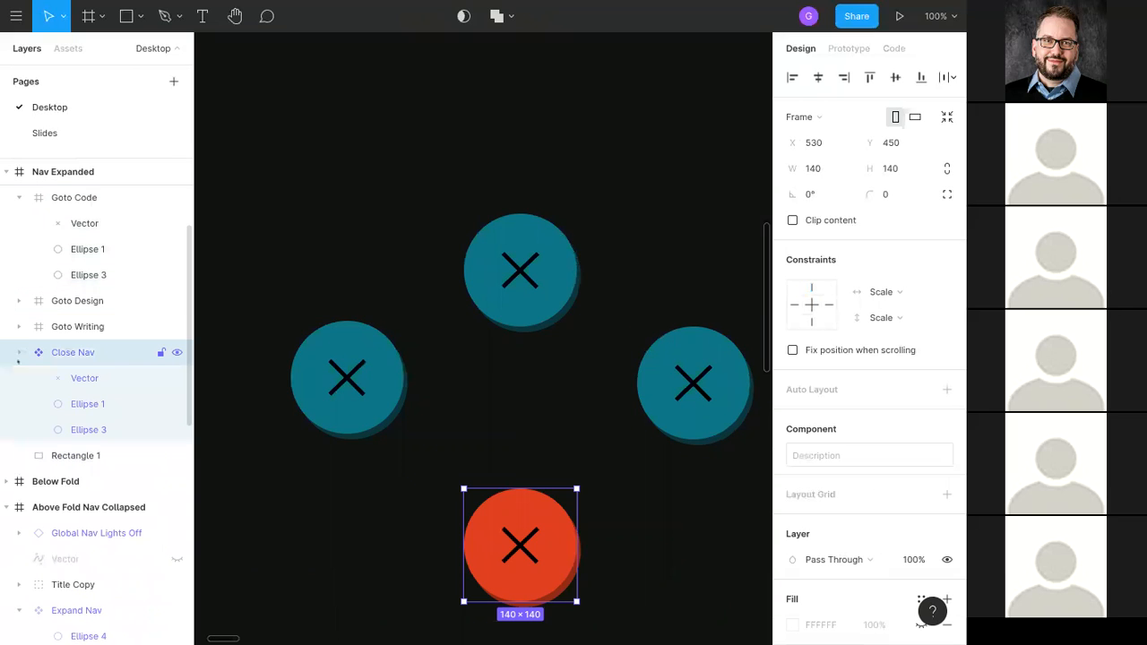
{"action": "left_click", "coordinate": [20, 353]}
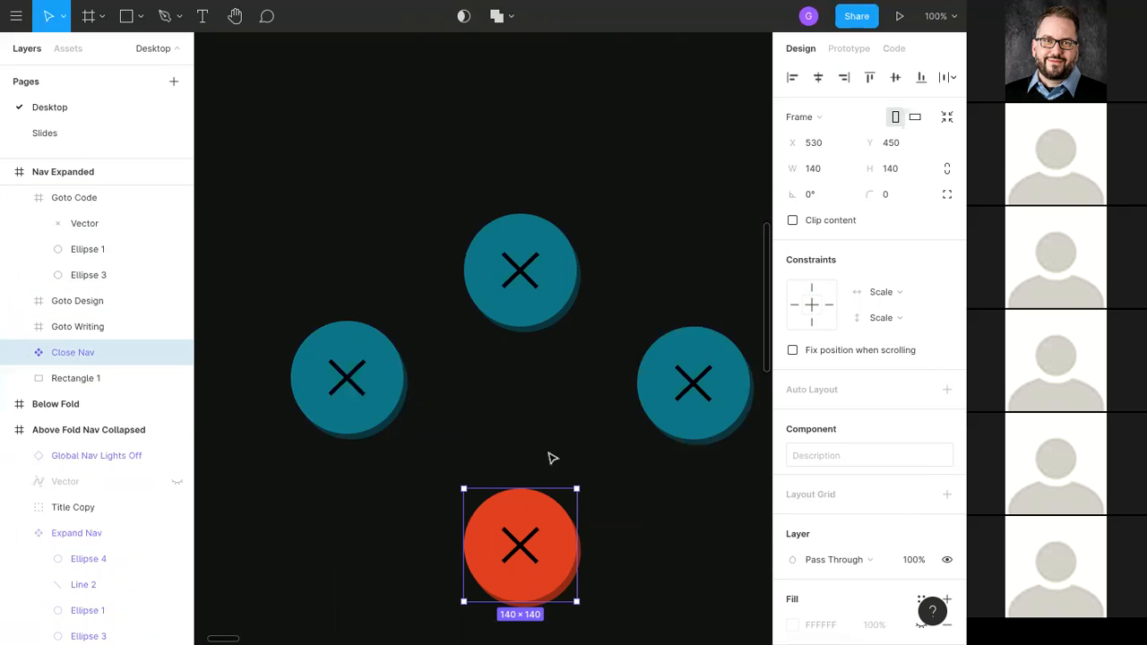
{"action": "scroll", "coordinate": [876, 432], "scroll_direction": "down", "scroll_amount": 2}
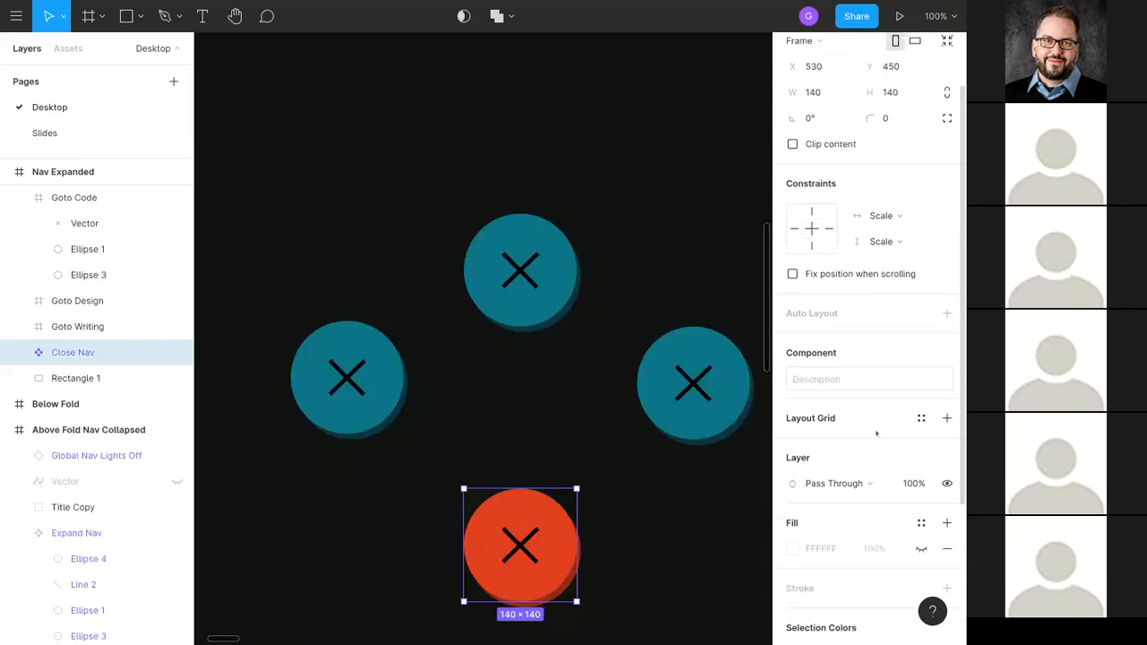
{"action": "scroll", "coordinate": [876, 432], "scroll_direction": "up", "scroll_amount": 3}
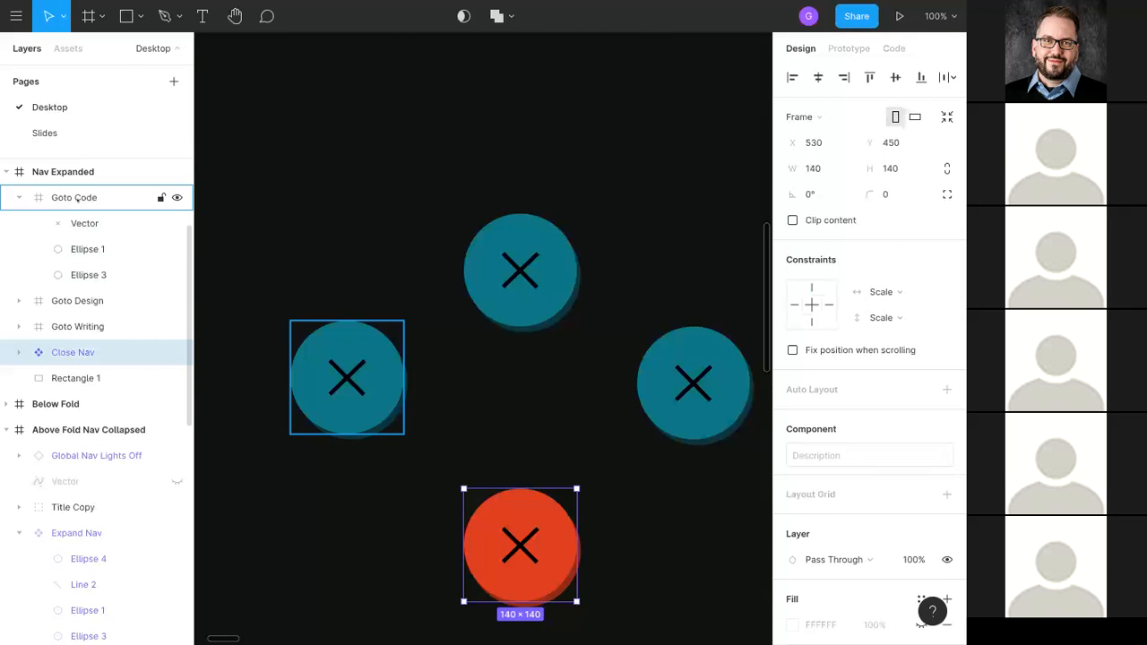
Step: Delete the Vector cross from the Goto Code button in the Nav Expanded frame
{"action": "left_click", "coordinate": [74, 197]}
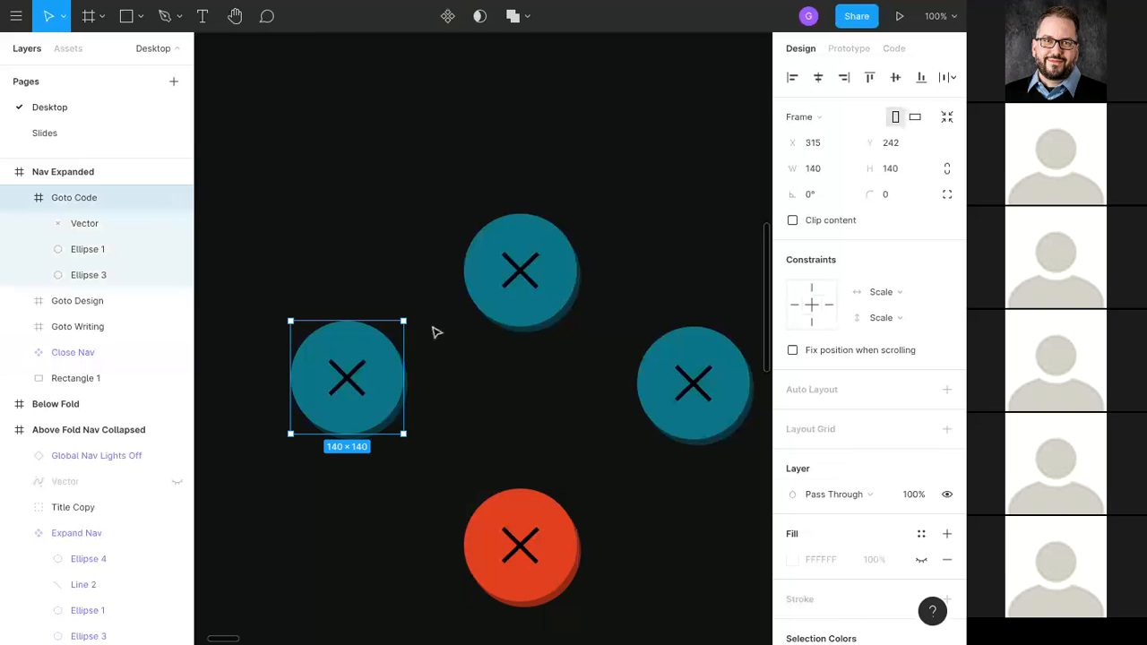
{"action": "left_click", "coordinate": [106, 224]}
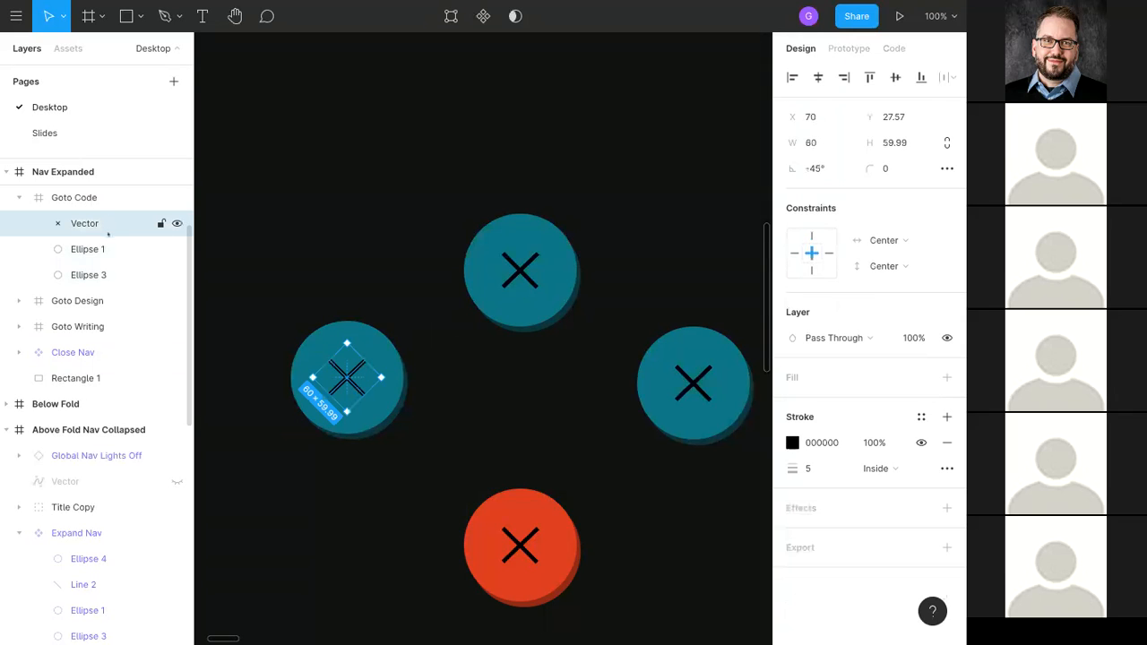
{"action": "key", "text": "Delete"}
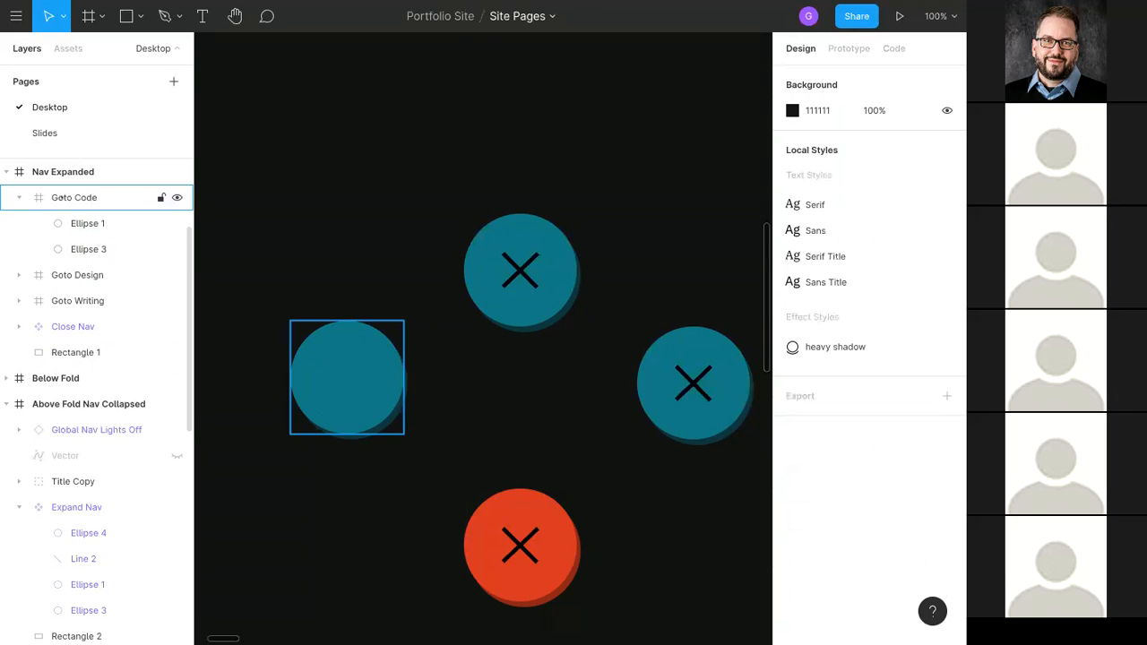
{"action": "left_click", "coordinate": [61, 201]}
{"action": "right_click", "coordinate": [57, 202]}
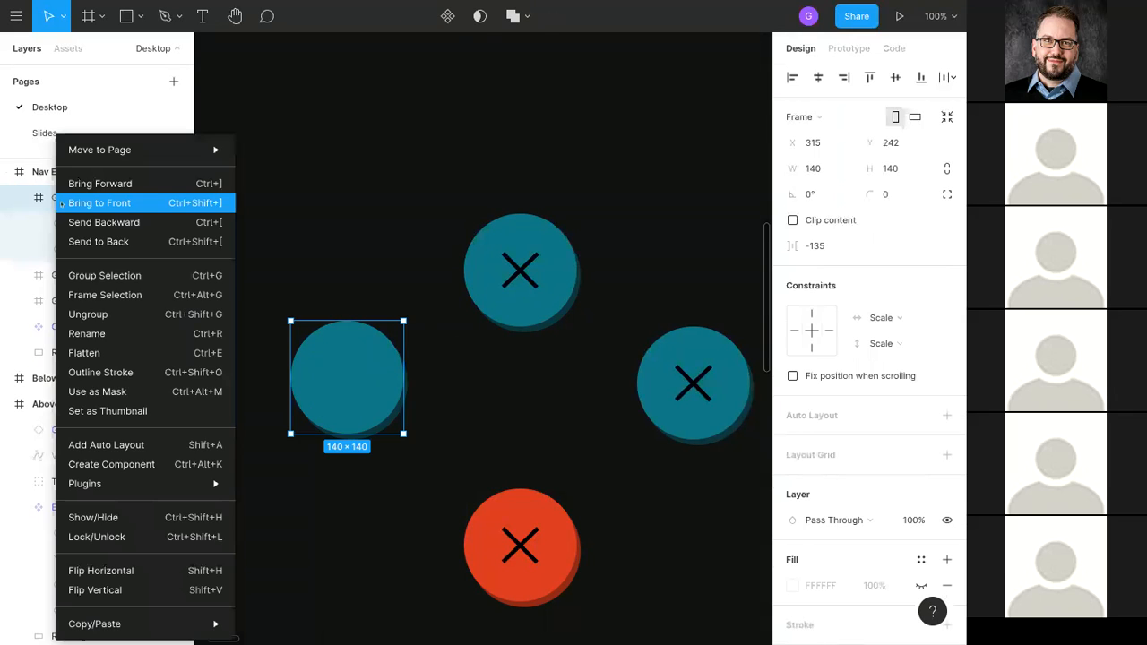
{"action": "left_click", "coordinate": [33, 242]}
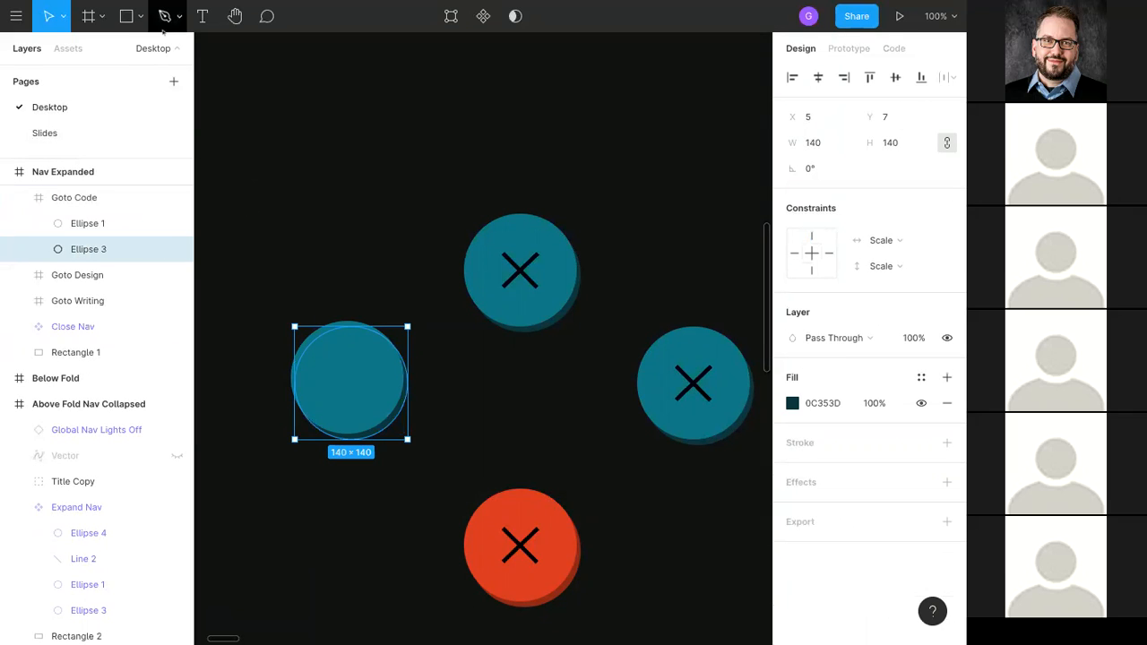
Step: Insert the Code Icon Light component from the Iconography library near the empty Goto Code button and close the library list
{"action": "left_click", "coordinate": [68, 49]}
{"action": "left_click", "coordinate": [174, 80]}
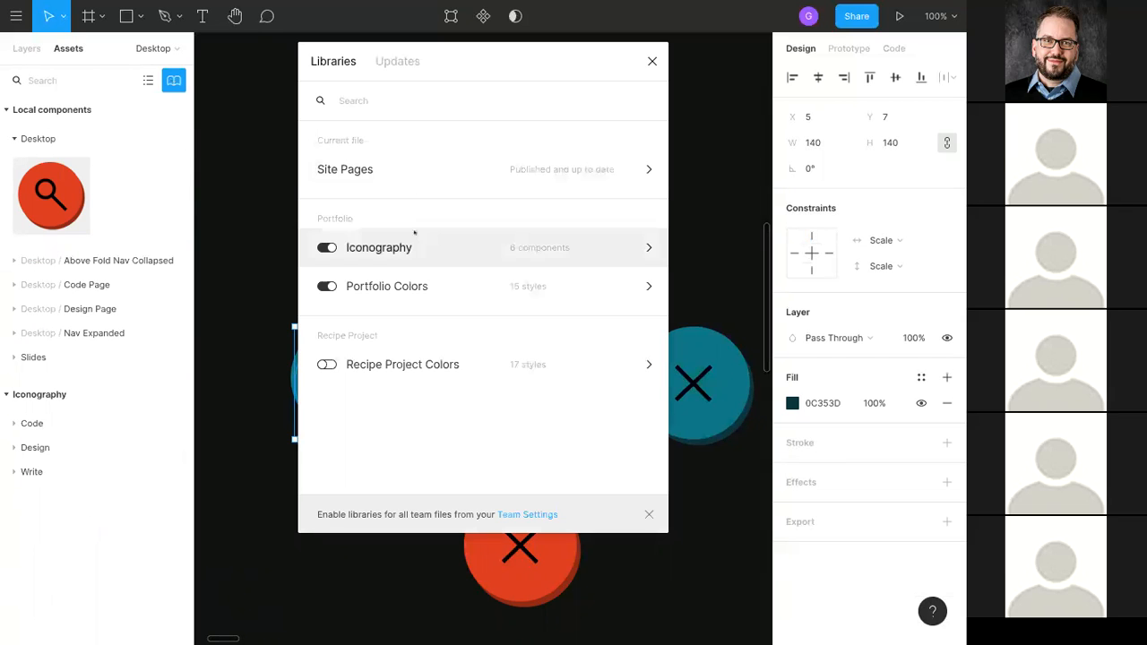
{"action": "left_click", "coordinate": [484, 247]}
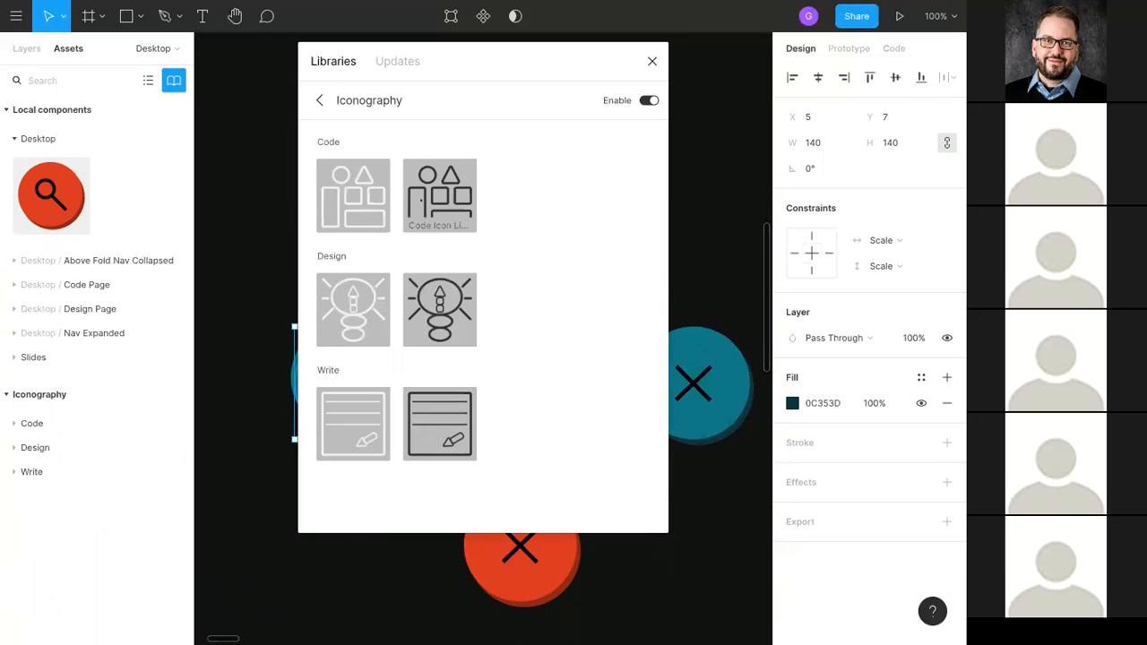
{"action": "left_click_drag", "start_coordinate": [439, 196], "coordinate": [253, 443]}
{"action": "left_click", "coordinate": [652, 61]}
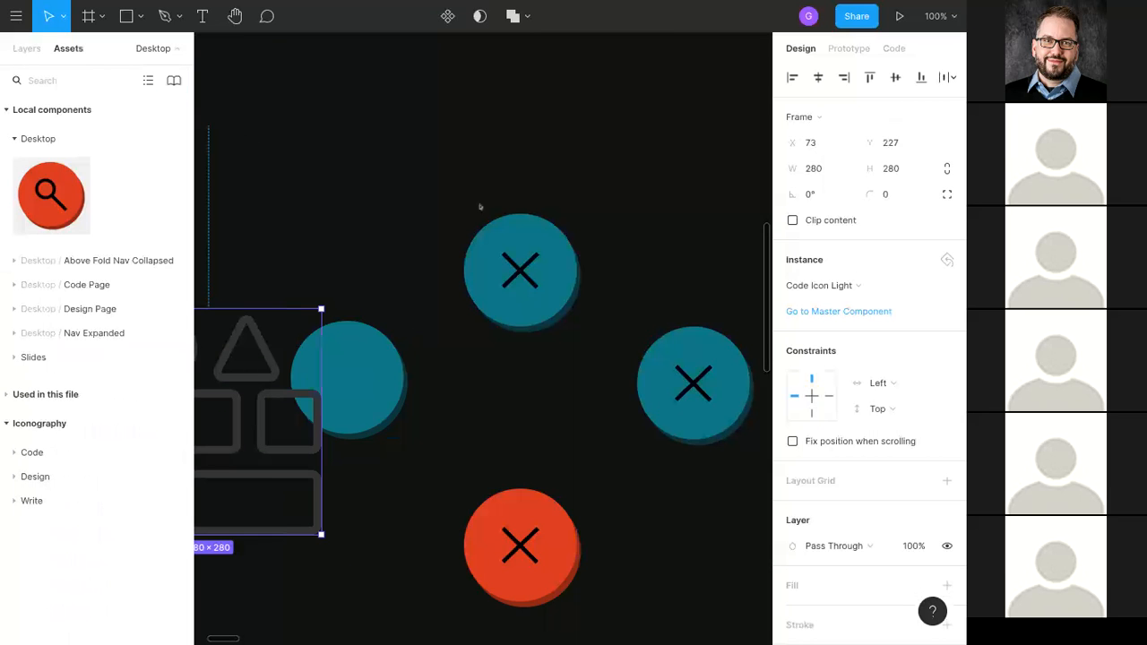
Step: Scale the inserted Code Icon Light instance down to 101 × 101
{"action": "key", "text": "space"}
{"action": "left_click_drag", "start_coordinate": [386, 543], "coordinate": [535, 538]}
{"action": "left_click", "coordinate": [518, 378]}
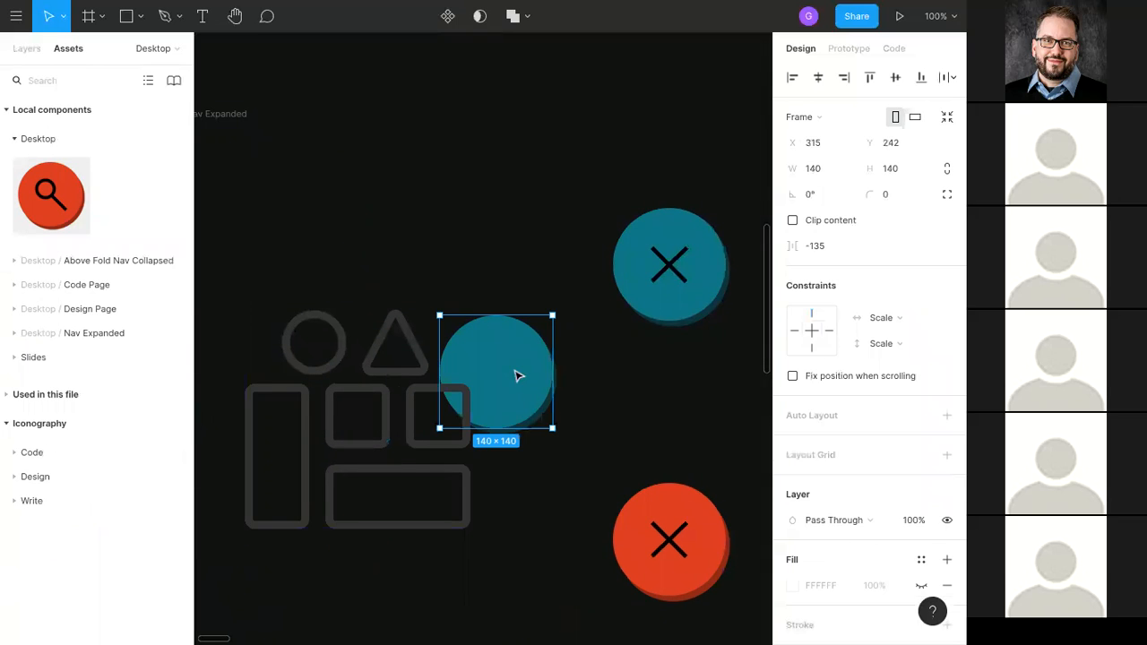
{"action": "left_click", "coordinate": [441, 512]}
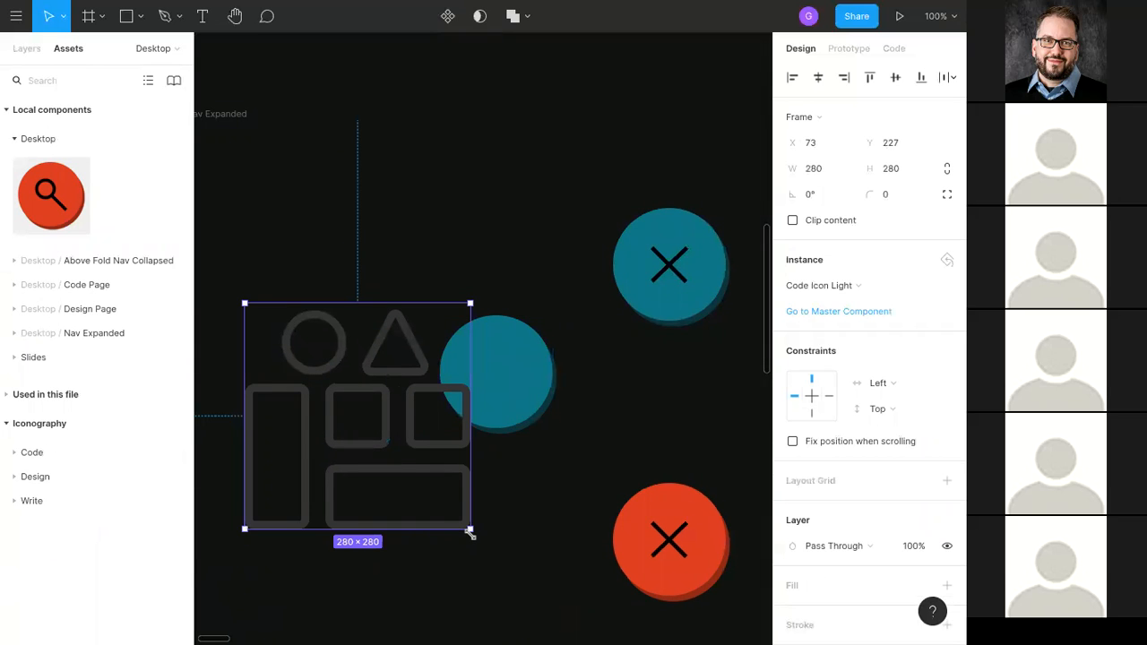
{"action": "left_click_drag", "start_coordinate": [470, 532], "coordinate": [472, 531]}
{"action": "left_click_drag", "start_coordinate": [408, 476], "coordinate": [324, 385]}
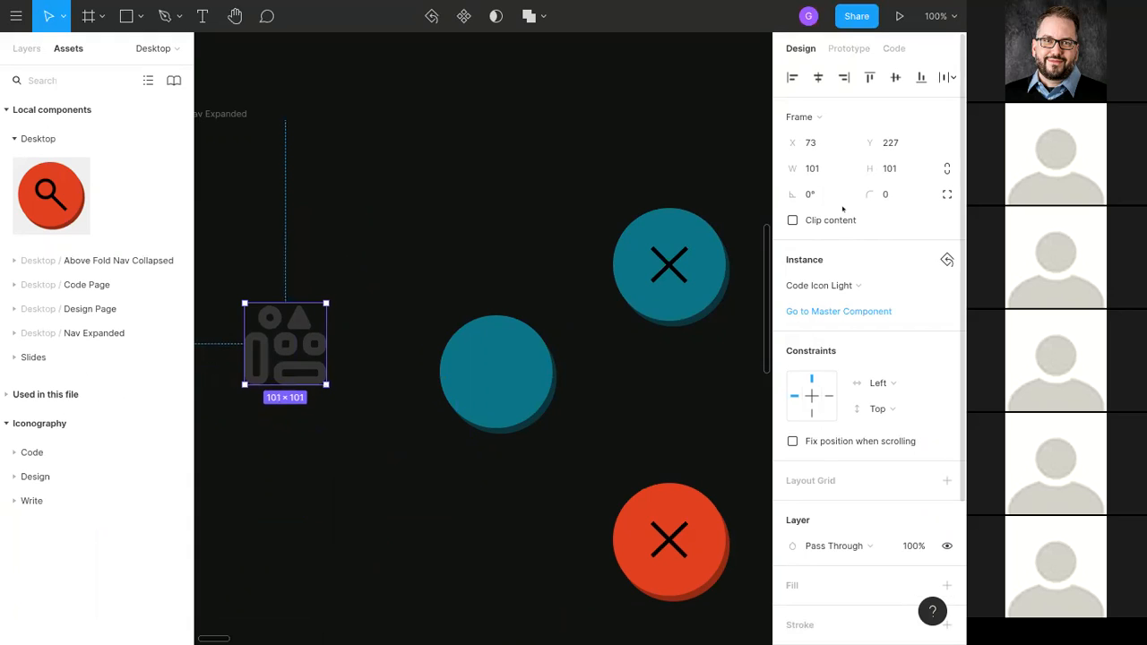
{"action": "left_click", "coordinate": [828, 167]}
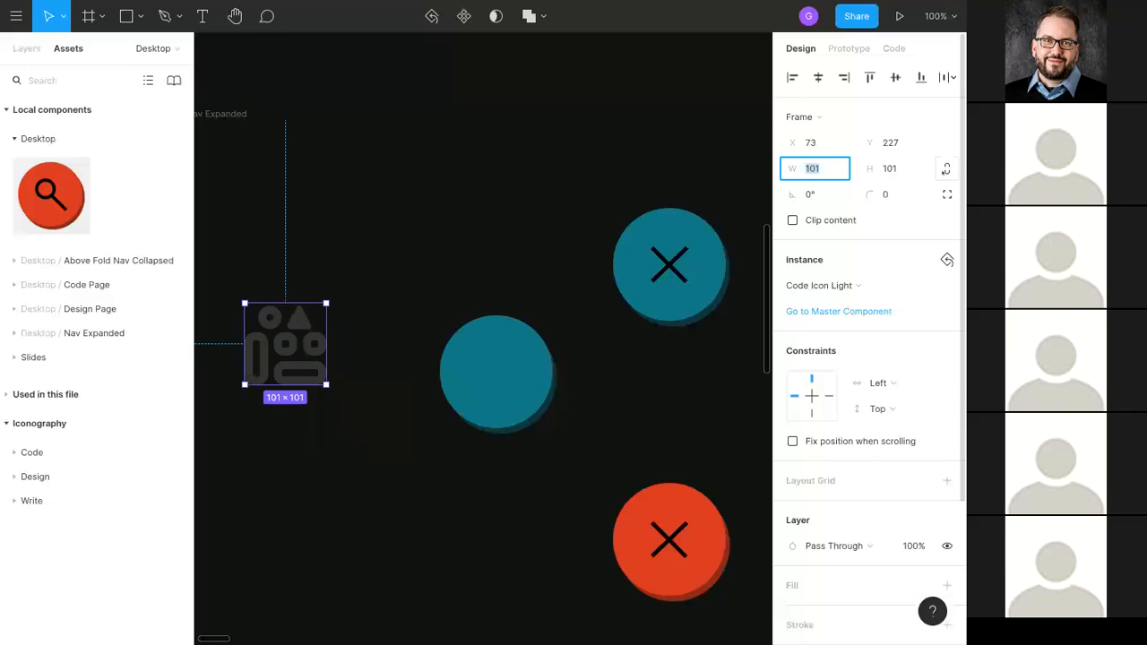
{"action": "left_click", "coordinate": [946, 168]}
{"action": "type", "text": "100"}
{"action": "key", "text": "Return"}
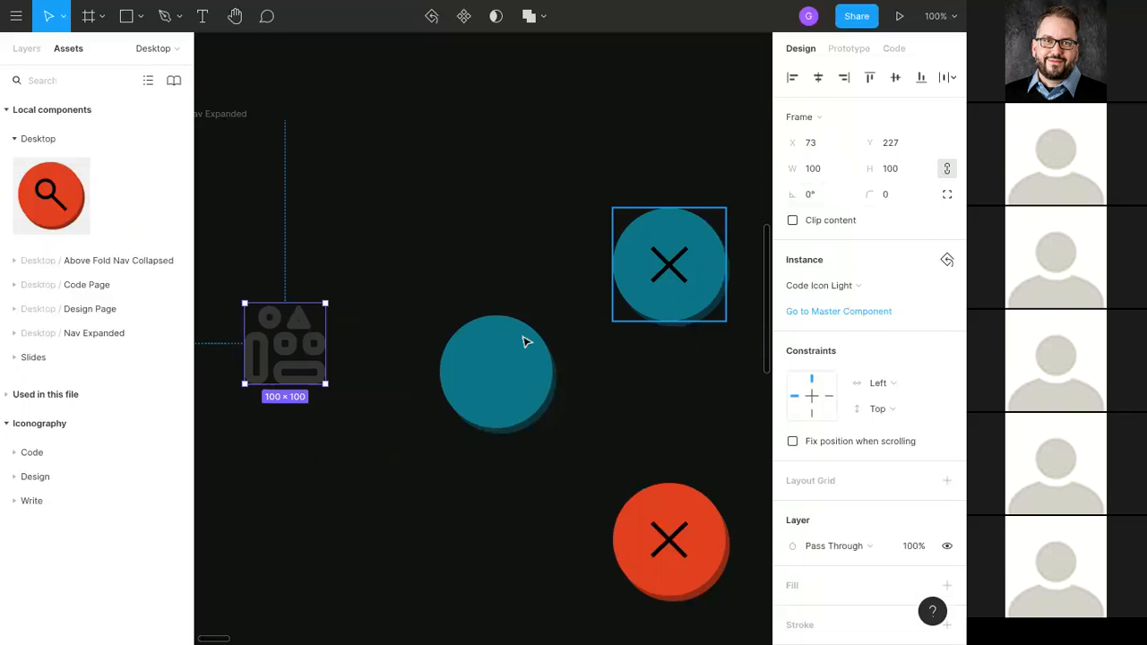
{"action": "left_click_drag", "start_coordinate": [284, 366], "coordinate": [504, 377]}
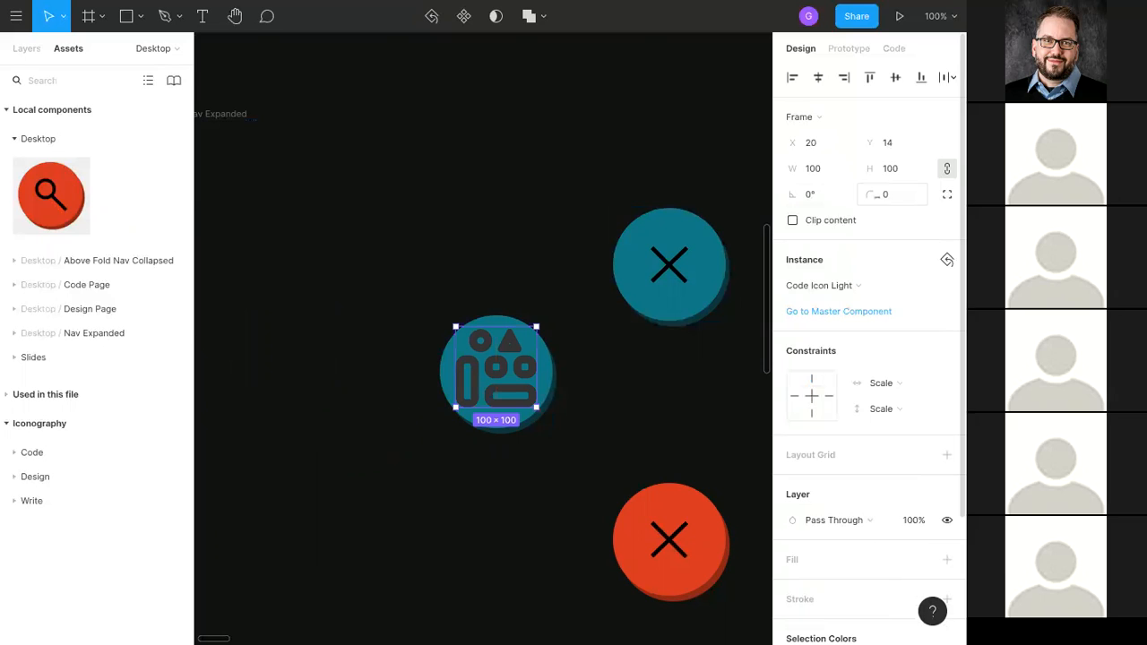
{"action": "key", "text": "ctrl+z"}
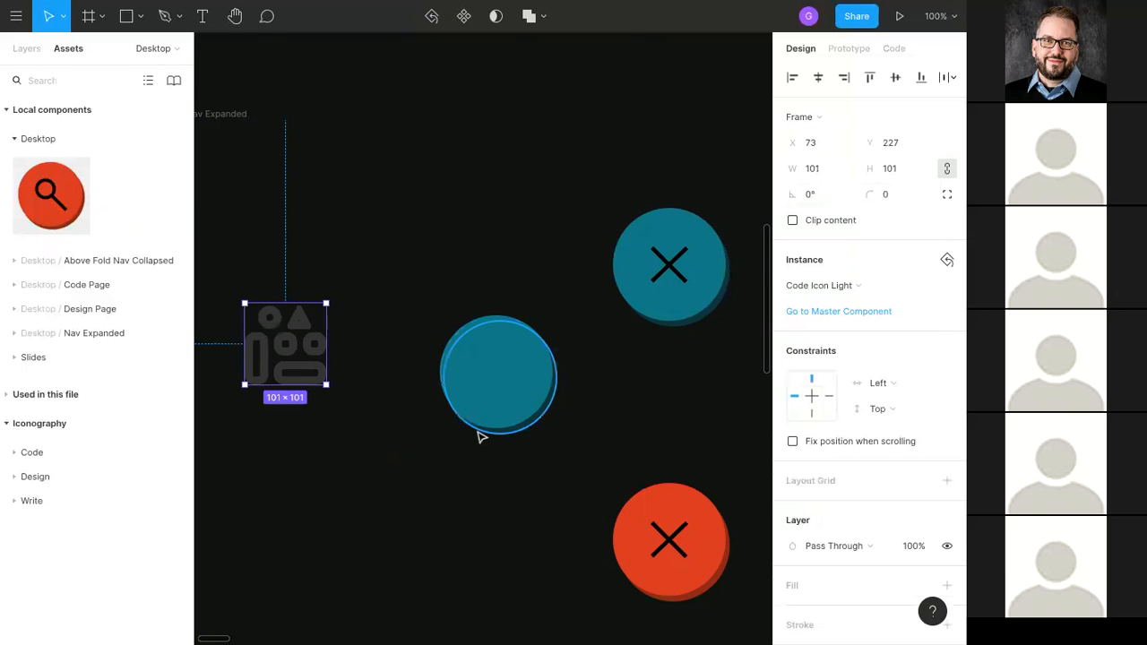
{"action": "key", "text": "ctrl+z"}
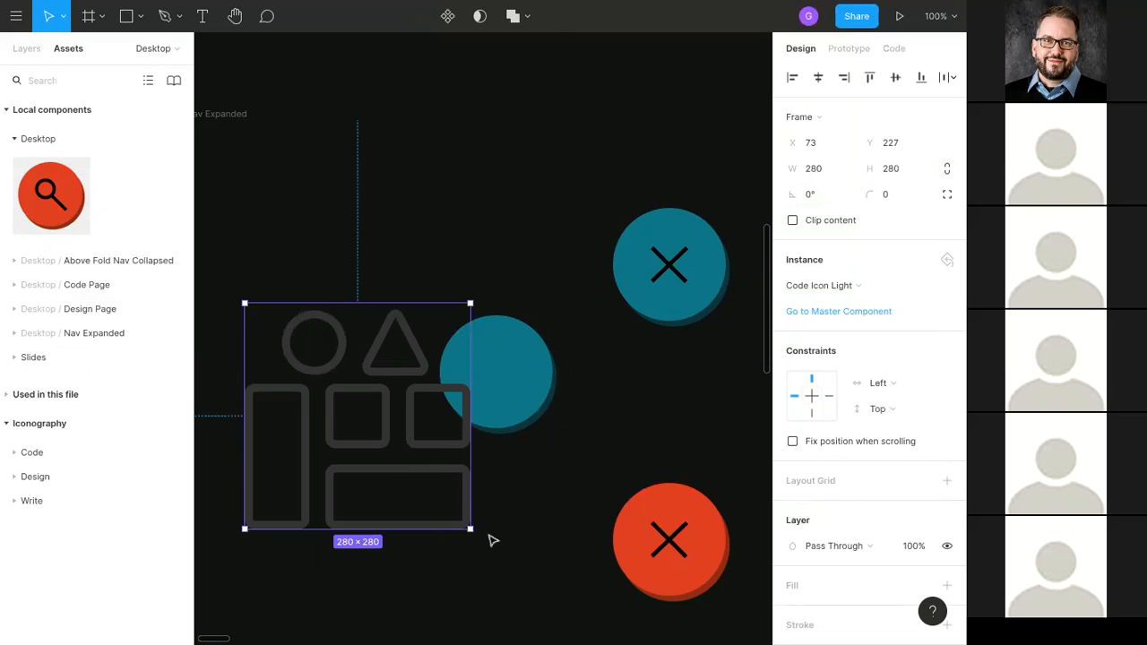
Step: Shrink the Code Icon Light instance freehand, set its width to 100, lock its proportions and set its height to 100
{"action": "left_click_drag", "start_coordinate": [464, 518], "coordinate": [324, 380]}
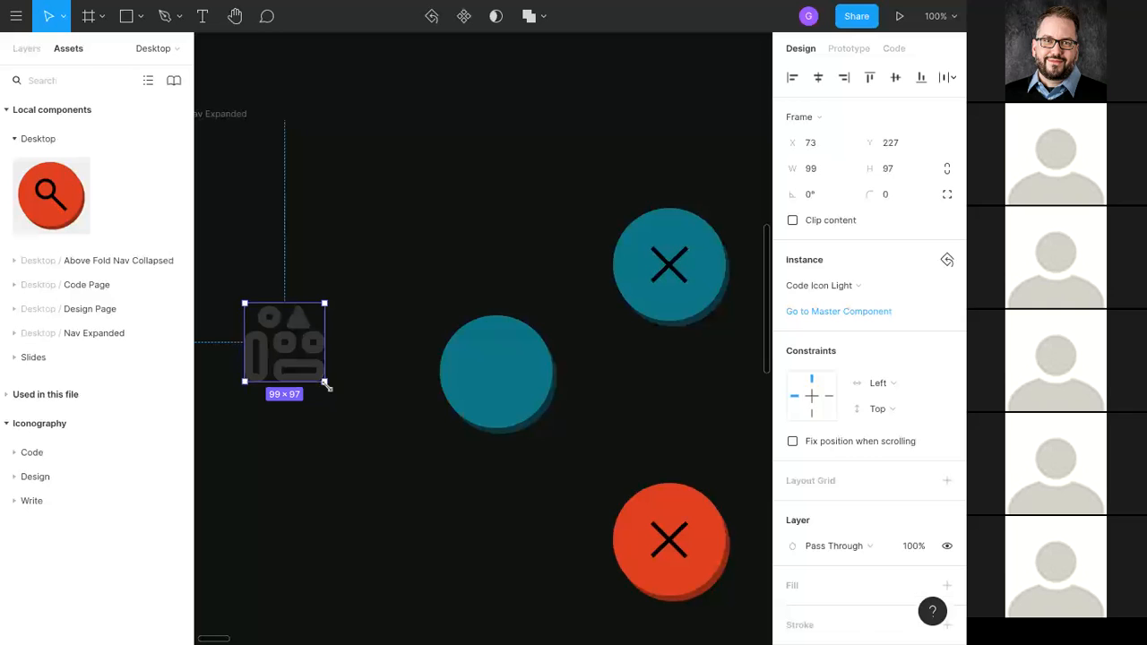
{"action": "left_click", "coordinate": [813, 168]}
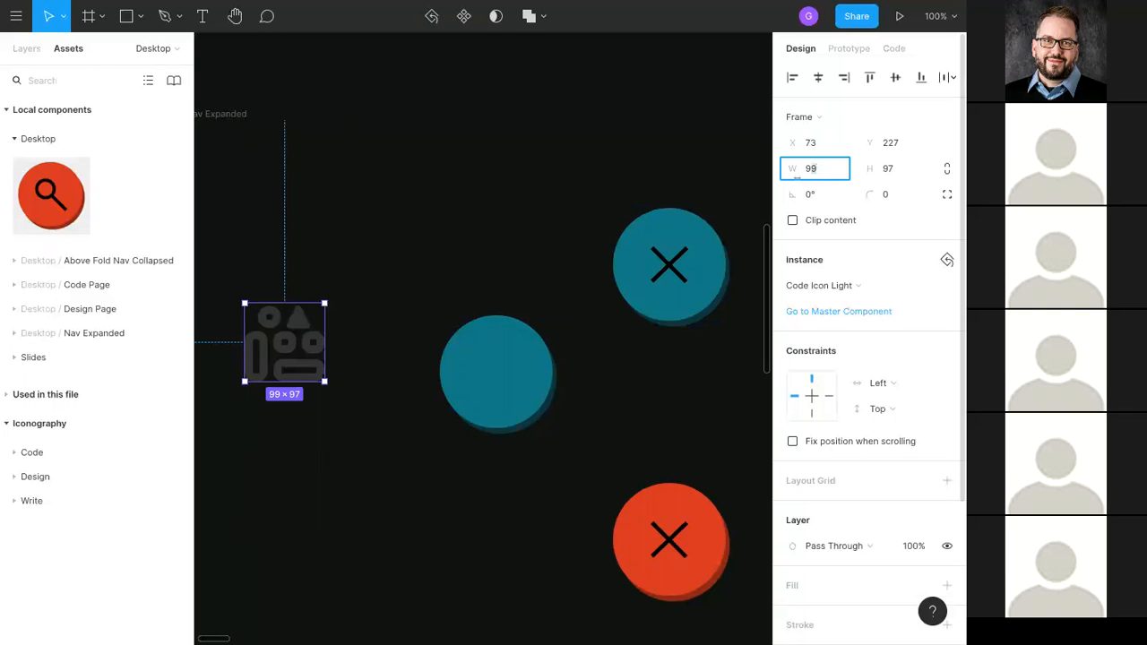
{"action": "type", "text": "100"}
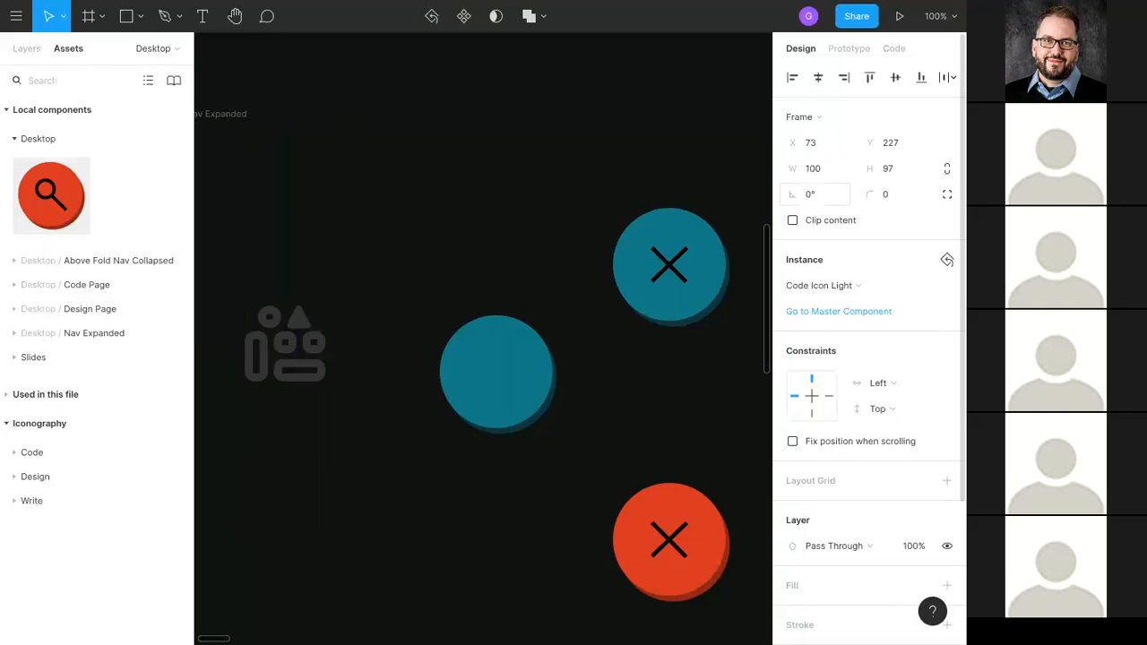
{"action": "left_click", "coordinate": [947, 169]}
{"action": "left_click", "coordinate": [902, 166]}
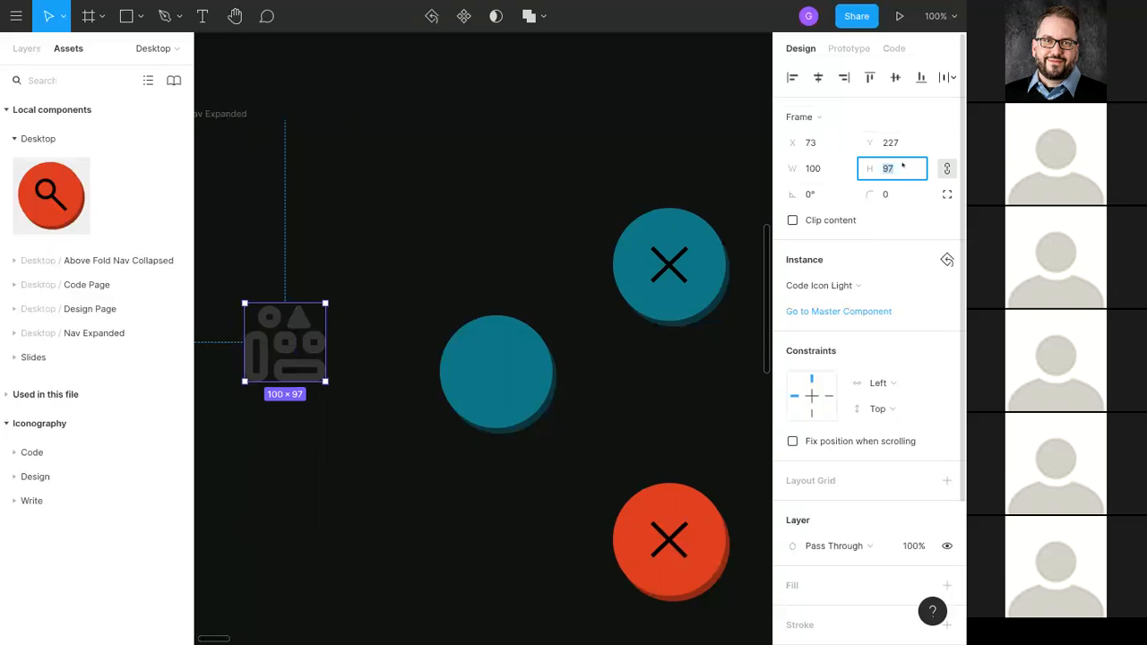
{"action": "type", "text": "100"}
{"action": "key", "text": "Return"}
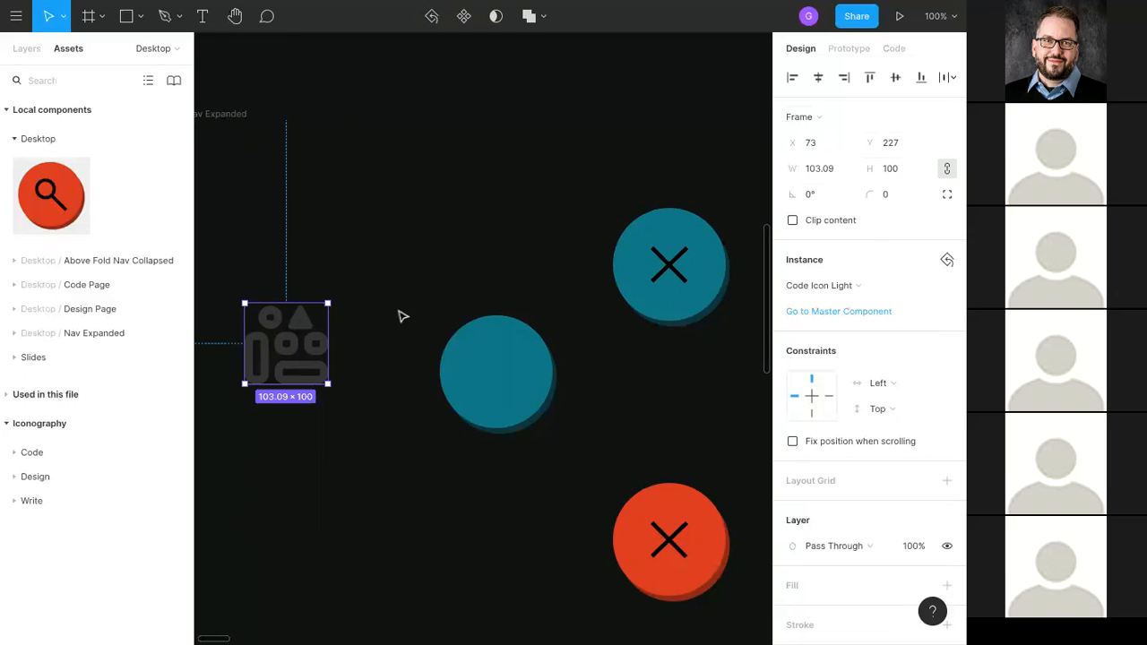
Step: Check the size of the cross vector in Goto Design and resize the Code Icon Light instance to 80 × 80
{"action": "left_click", "coordinate": [659, 276]}
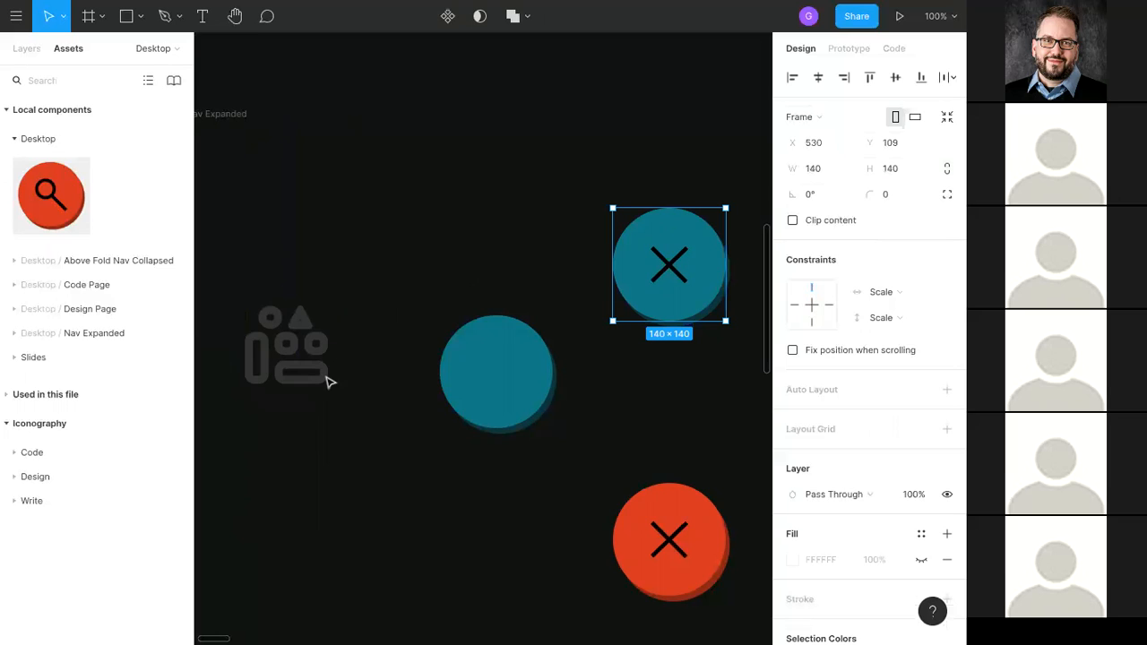
{"action": "left_click", "coordinate": [26, 48]}
{"action": "left_click", "coordinate": [19, 300]}
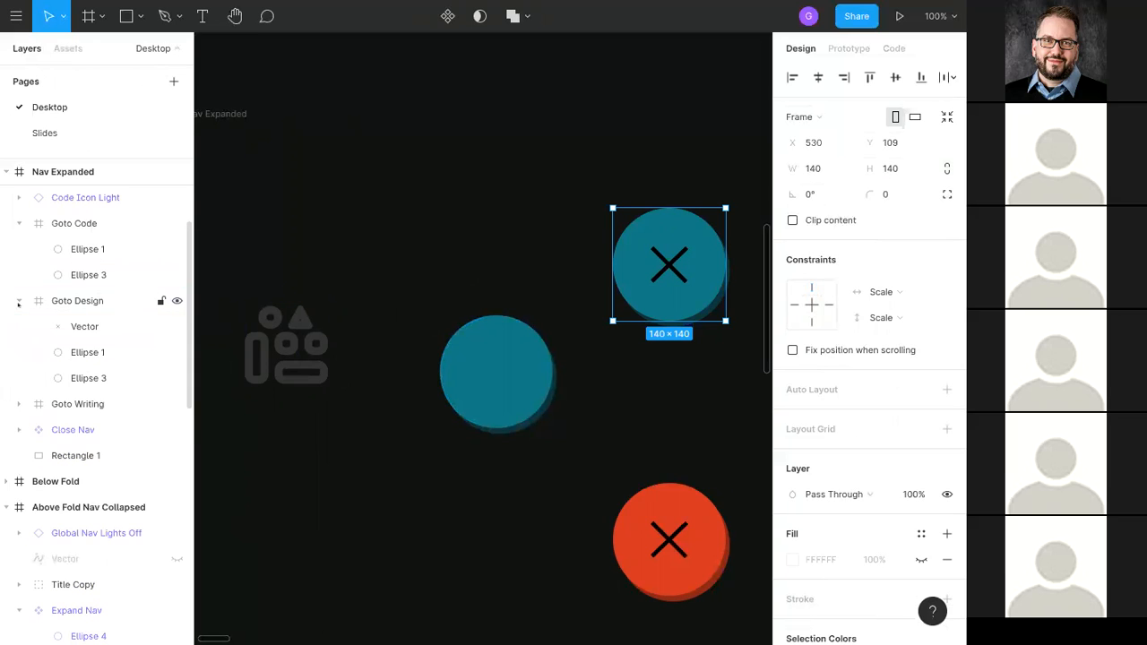
{"action": "left_click", "coordinate": [60, 327]}
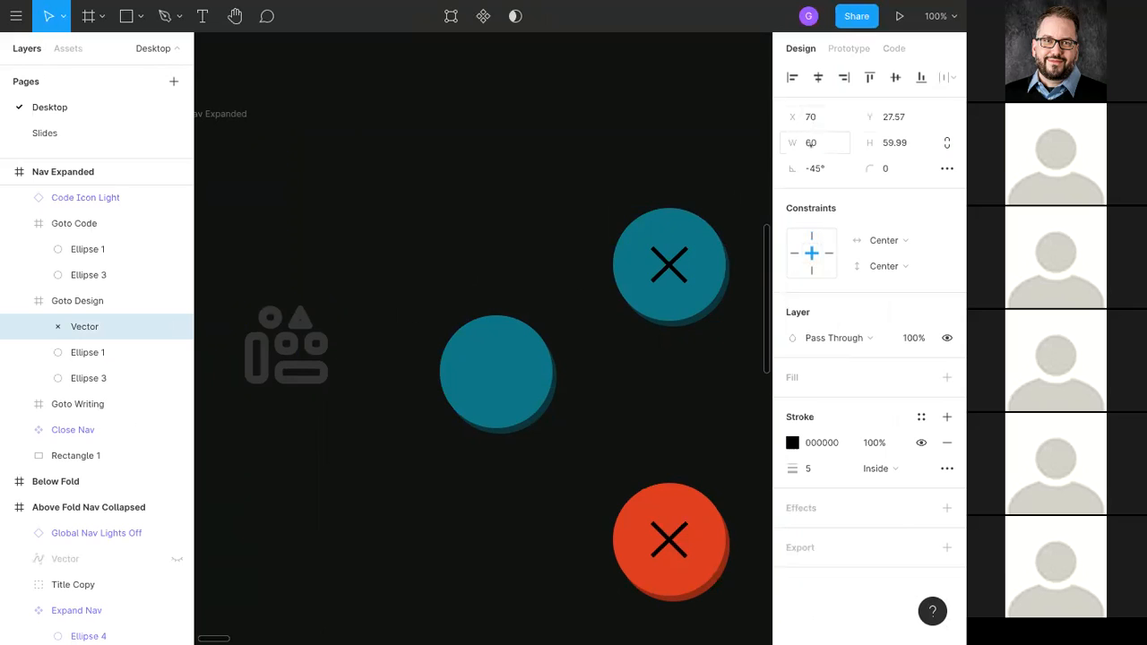
{"action": "left_click", "coordinate": [309, 357]}
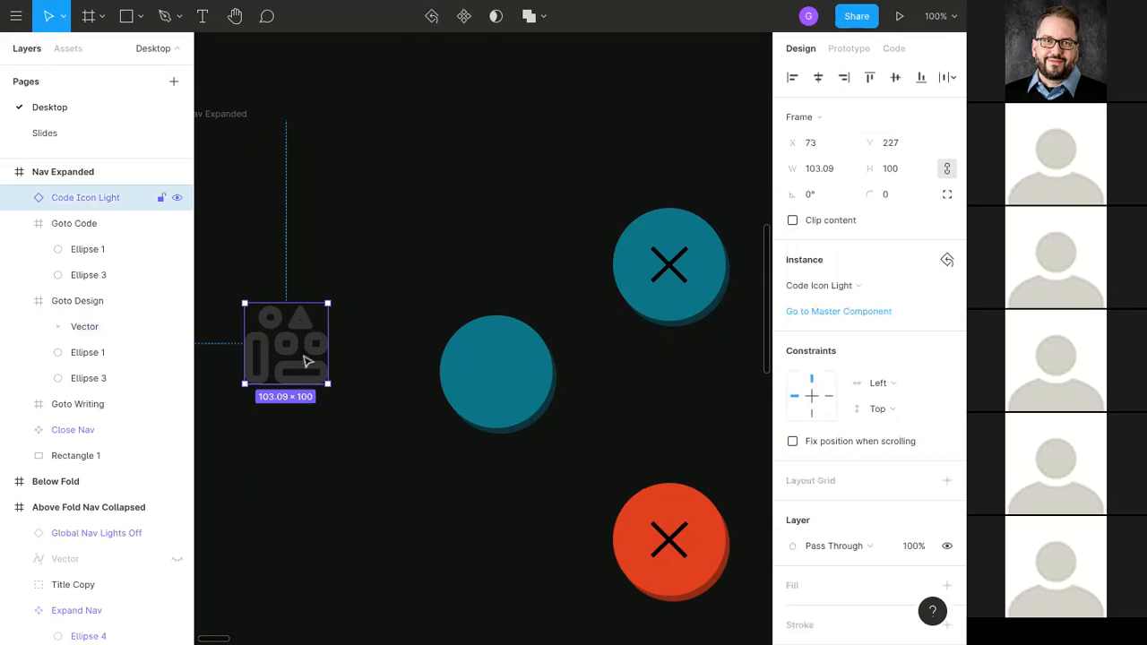
{"action": "left_click", "coordinate": [835, 169]}
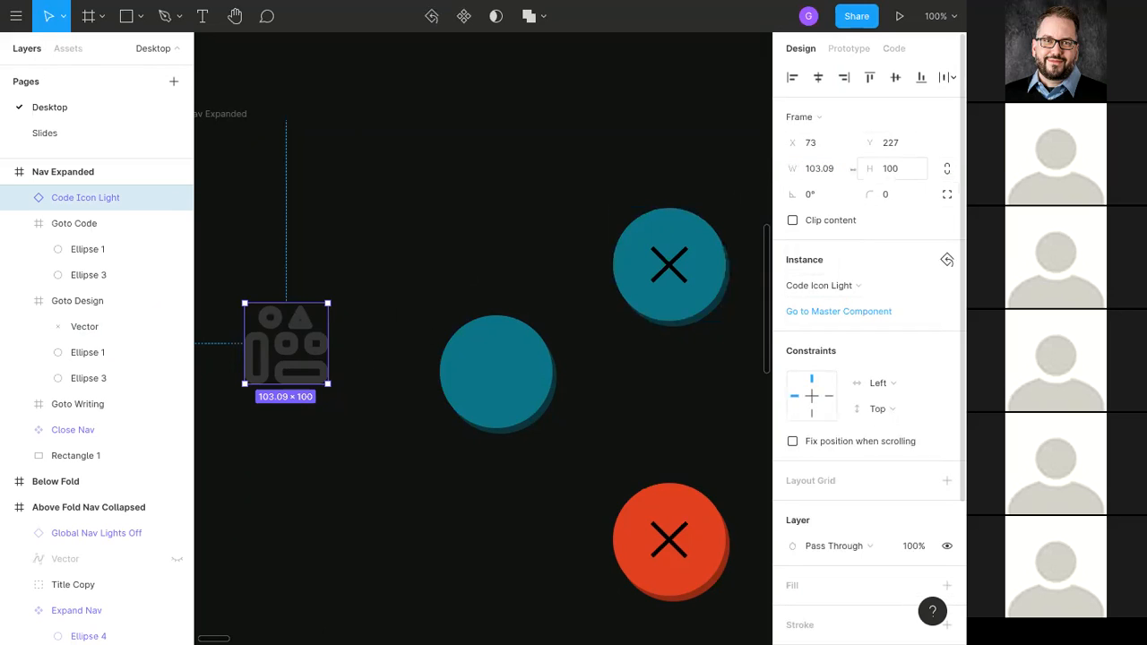
{"action": "type", "text": "80"}
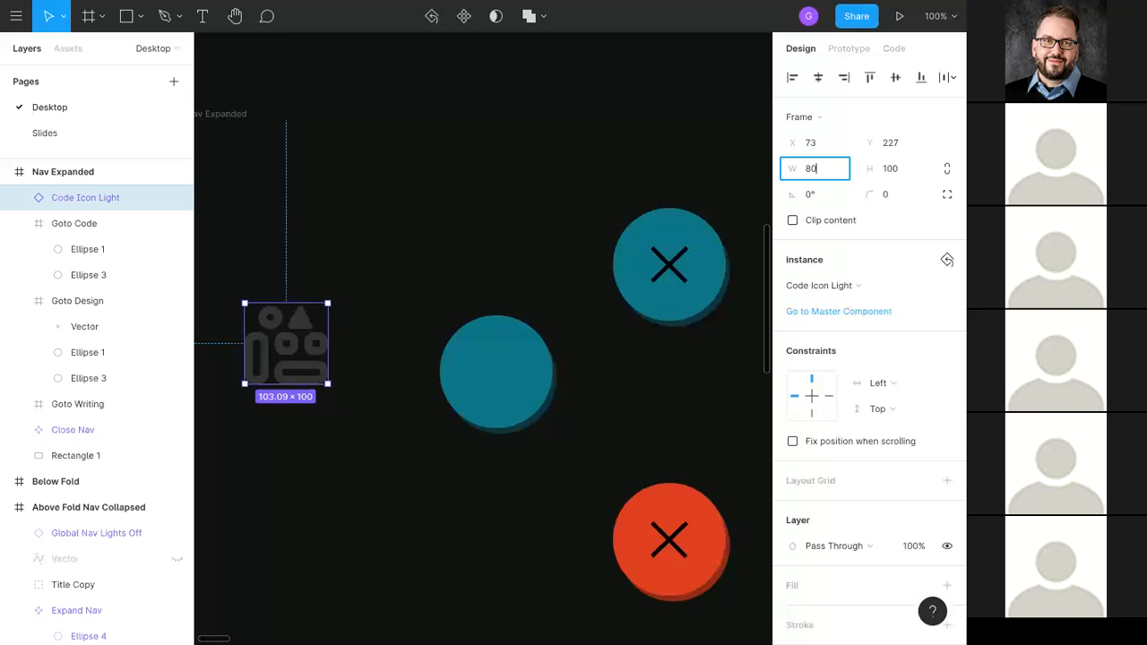
{"action": "key", "text": "Tab"}
{"action": "type", "text": "80"}
{"action": "key", "text": "Return"}
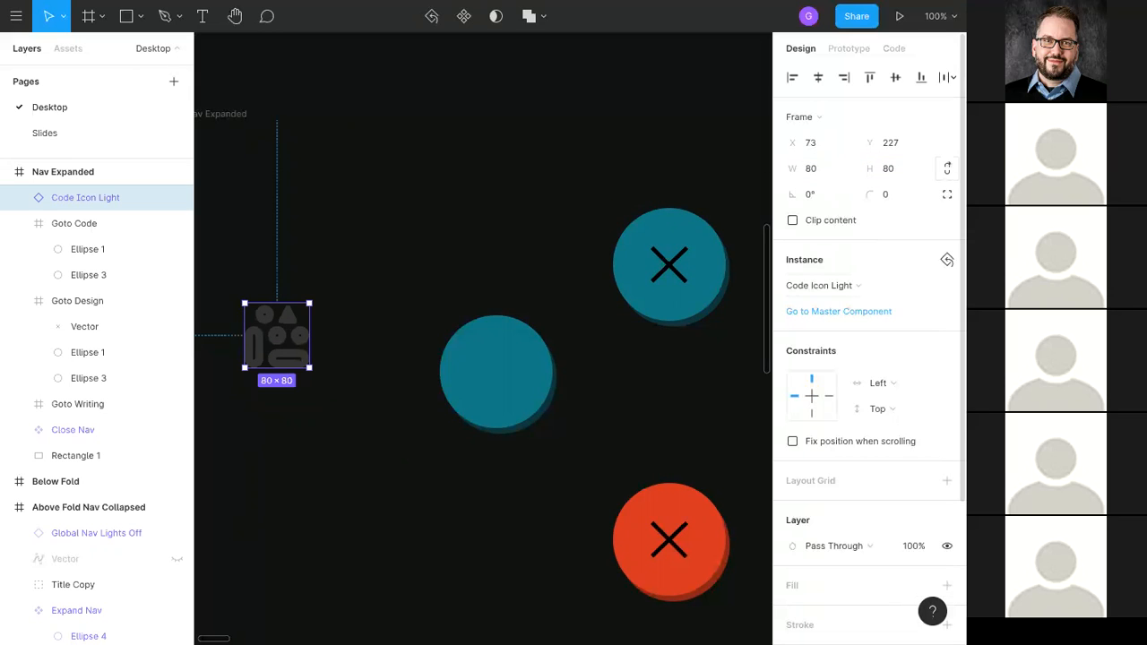
Step: Place the Code Icon Light instance inside the empty teal Goto Code circle, centred at X 30, Y 30
{"action": "left_click_drag", "start_coordinate": [277, 330], "coordinate": [491, 366]}
{"action": "left_click_drag", "start_coordinate": [653, 379], "coordinate": [508, 381]}
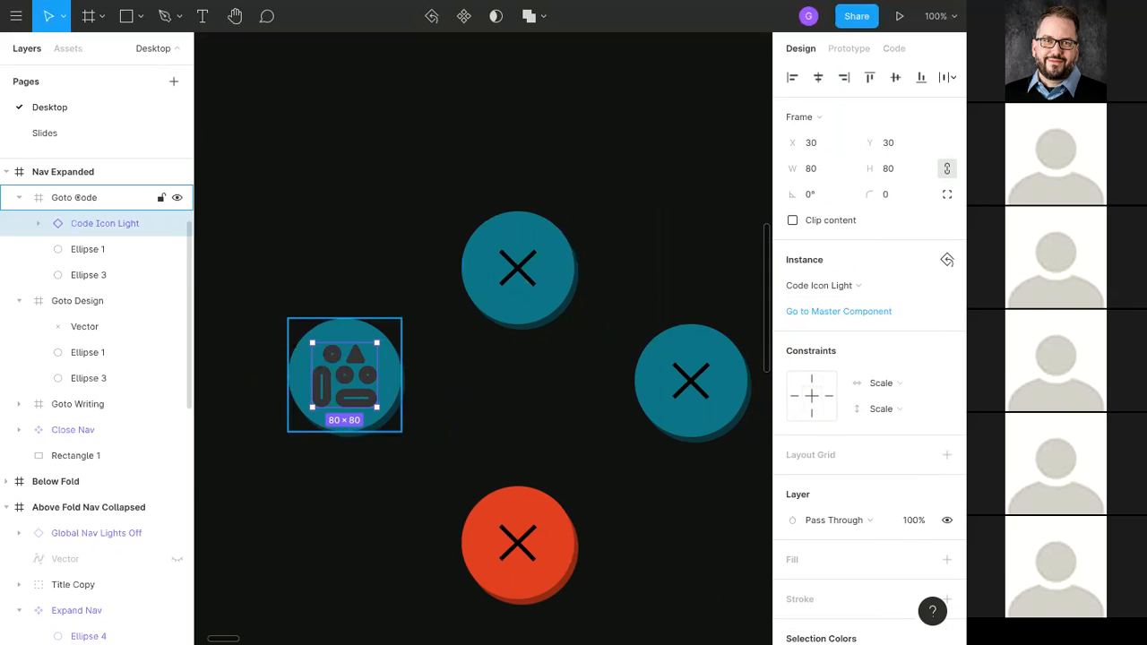
{"action": "left_click", "coordinate": [74, 197]}
{"action": "left_click", "coordinate": [78, 223]}
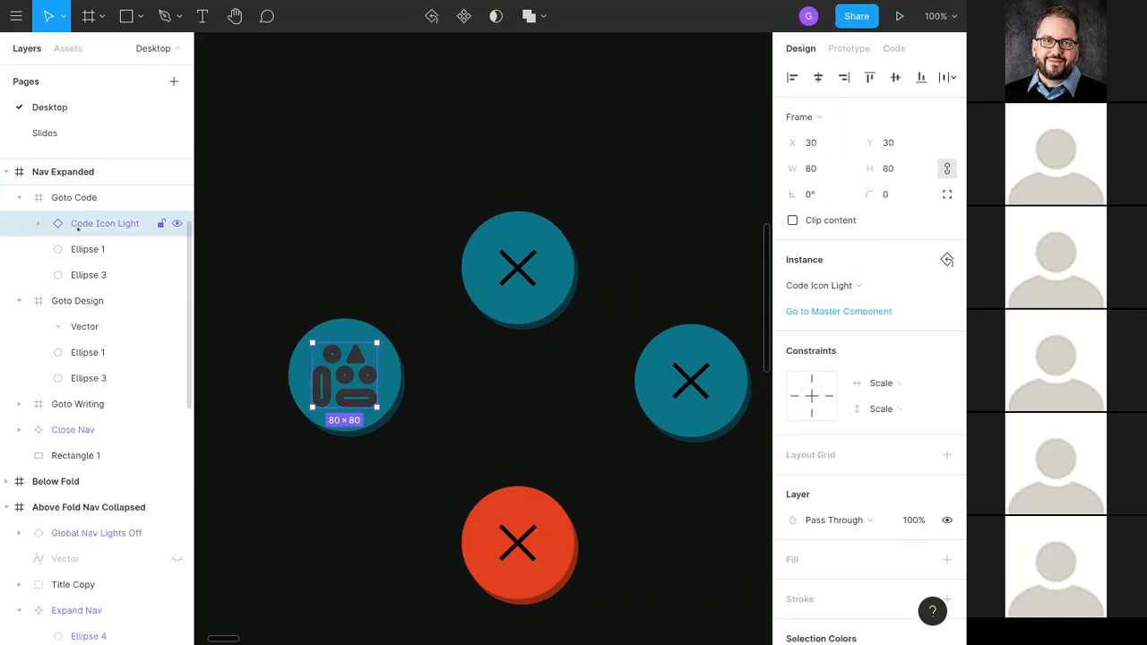
Step: Turn the Goto Code frame with its circle and icon into a component
{"action": "left_click", "coordinate": [77, 199]}
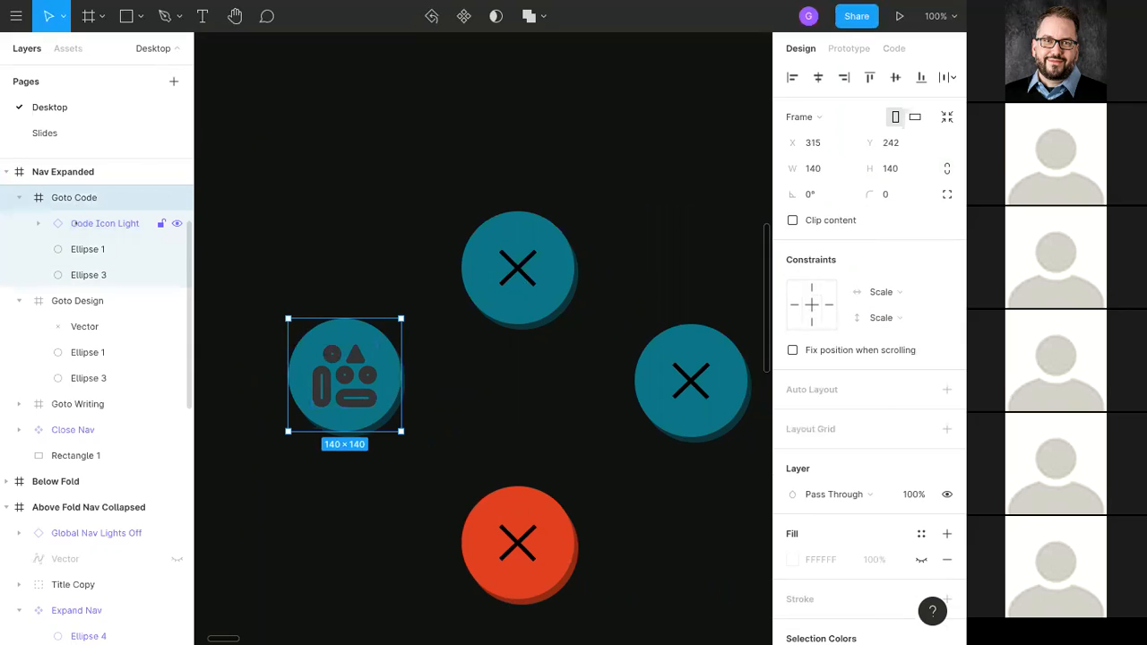
{"action": "key", "text": "alt"}
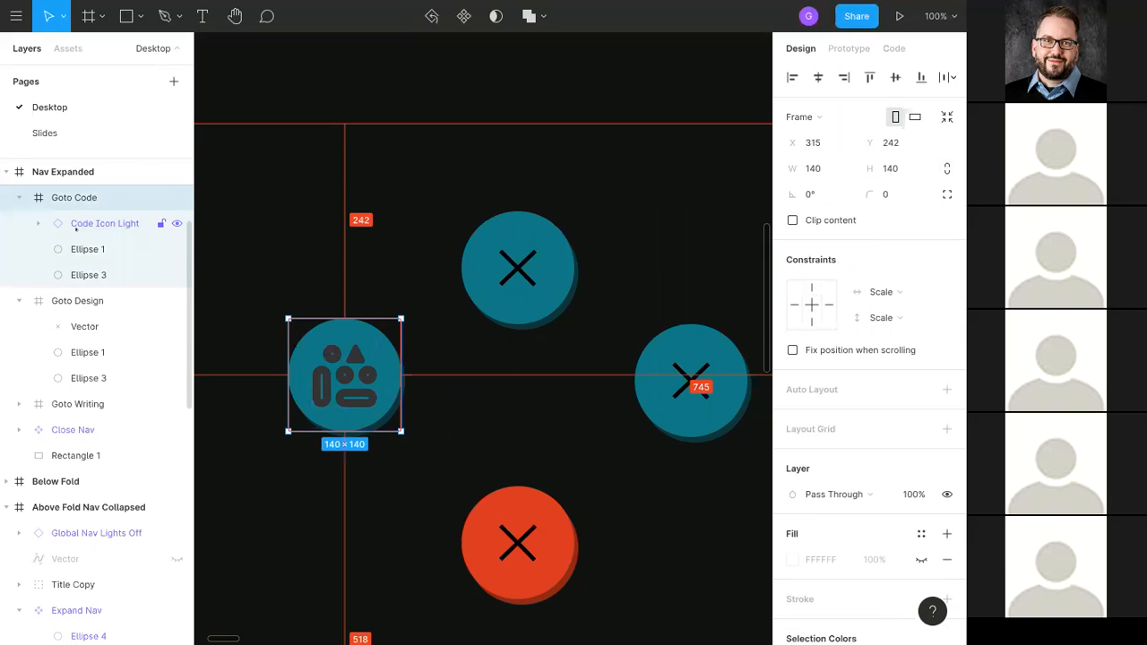
{"action": "key", "text": "ctrl+alt+k"}
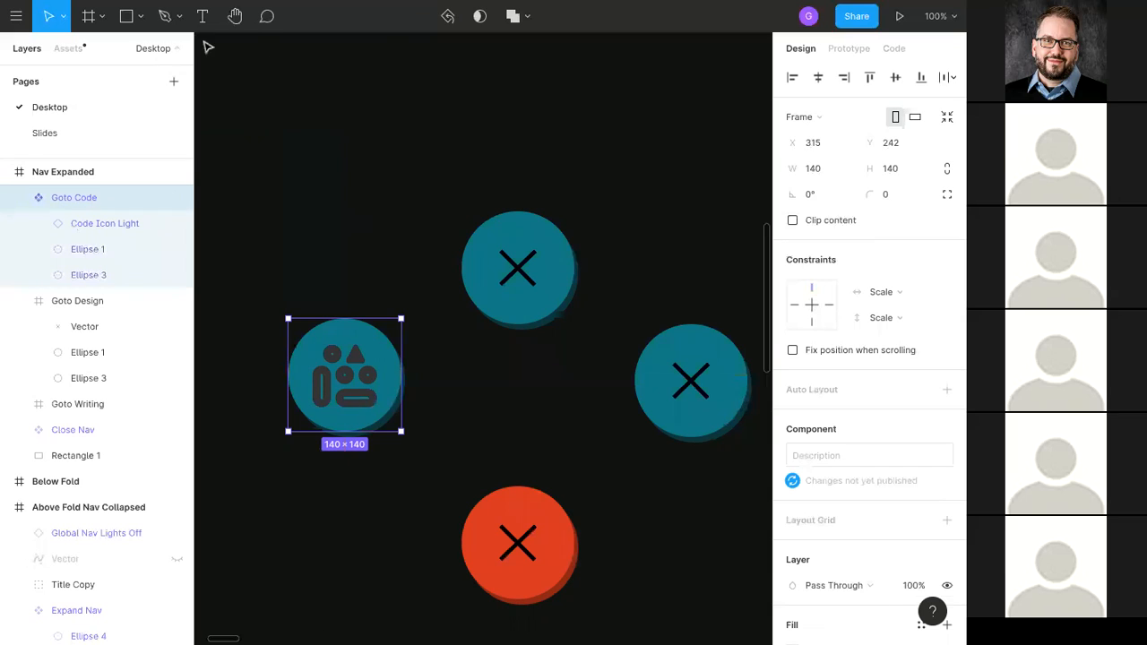
Step: Start publishing the pending Site Pages library change and expand the list of included styles and components
{"action": "left_click", "coordinate": [68, 48]}
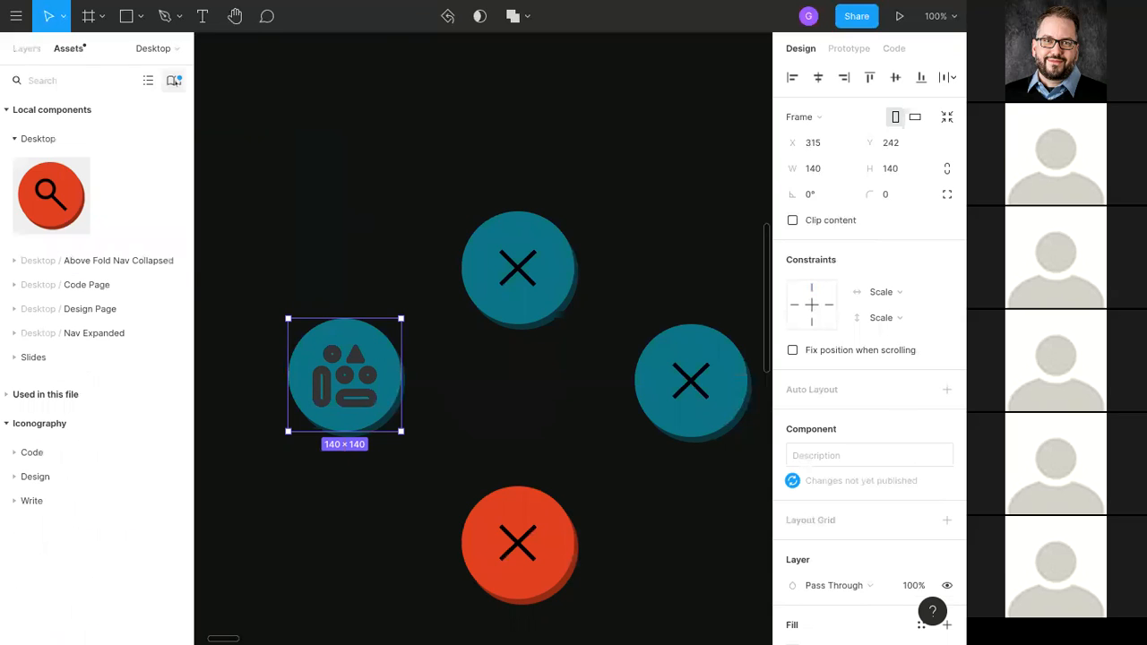
{"action": "left_click", "coordinate": [174, 80]}
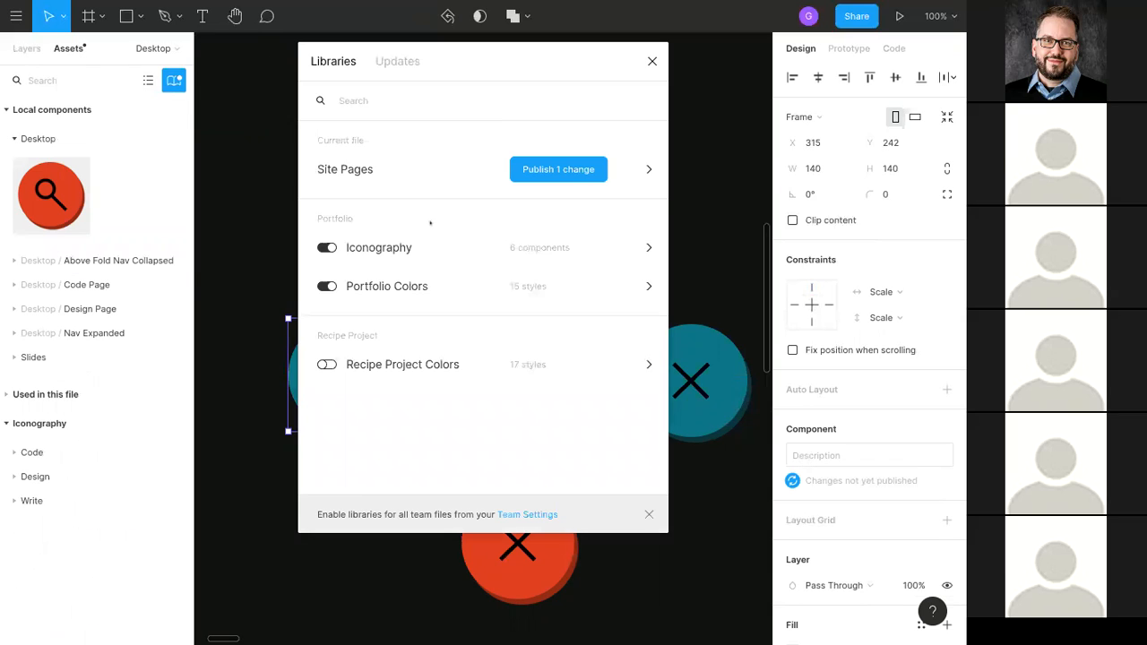
{"action": "left_click", "coordinate": [530, 176]}
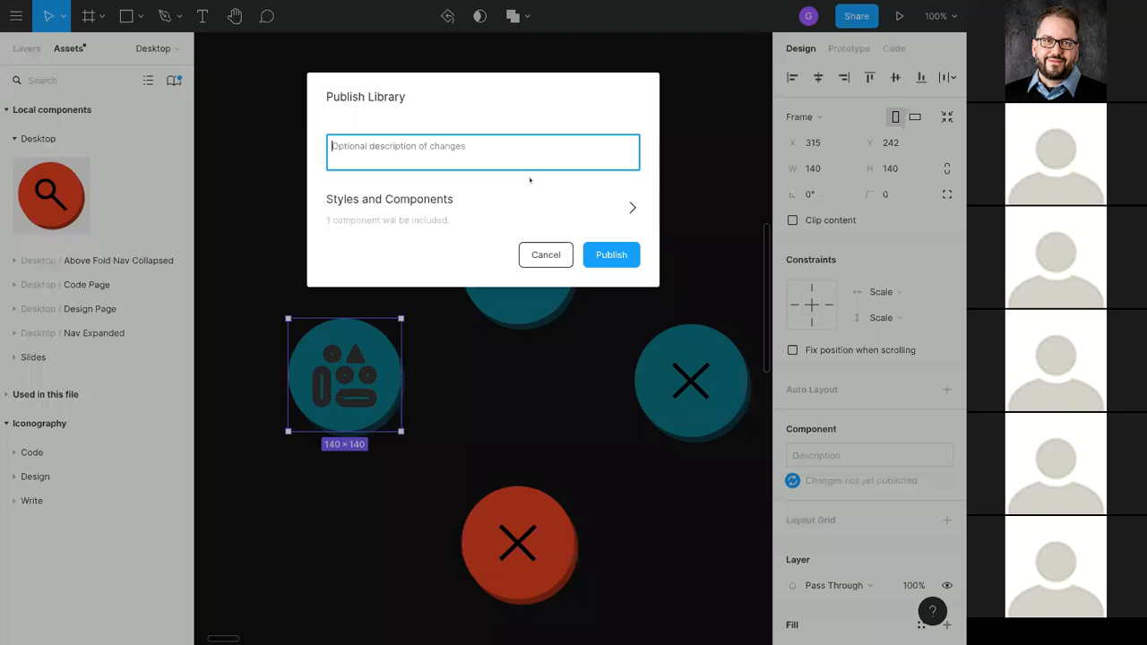
{"action": "left_click", "coordinate": [462, 205]}
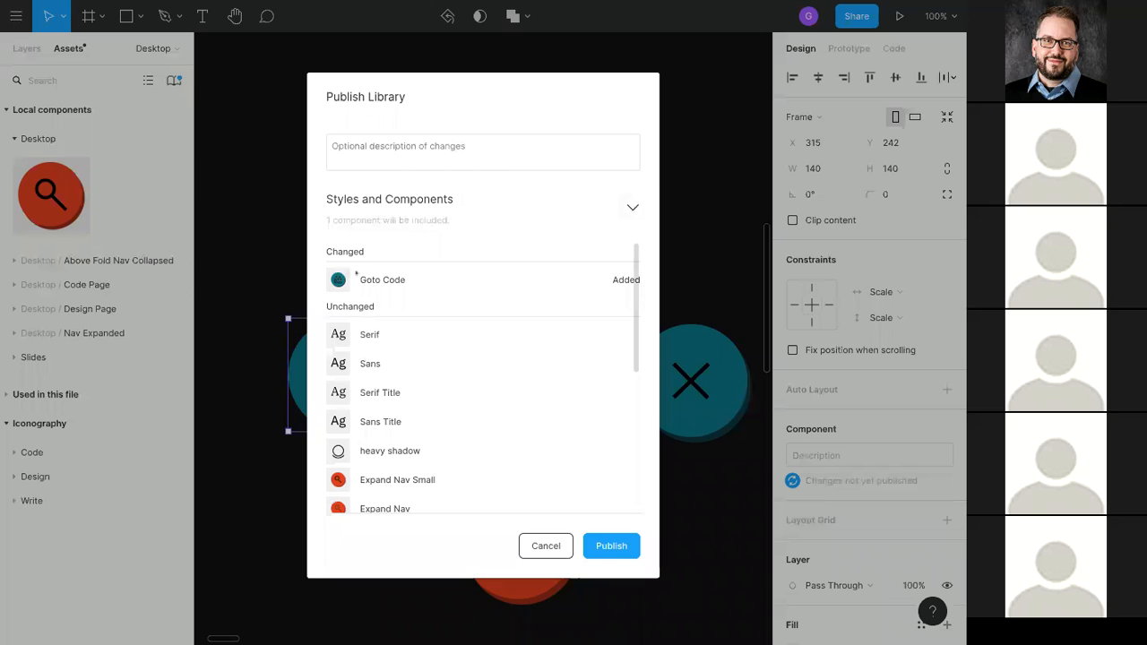
Step: Describe the library change as "Added the Code Nav component" and publish it
{"action": "left_click", "coordinate": [408, 145]}
{"action": "type", "text": "Added the"}
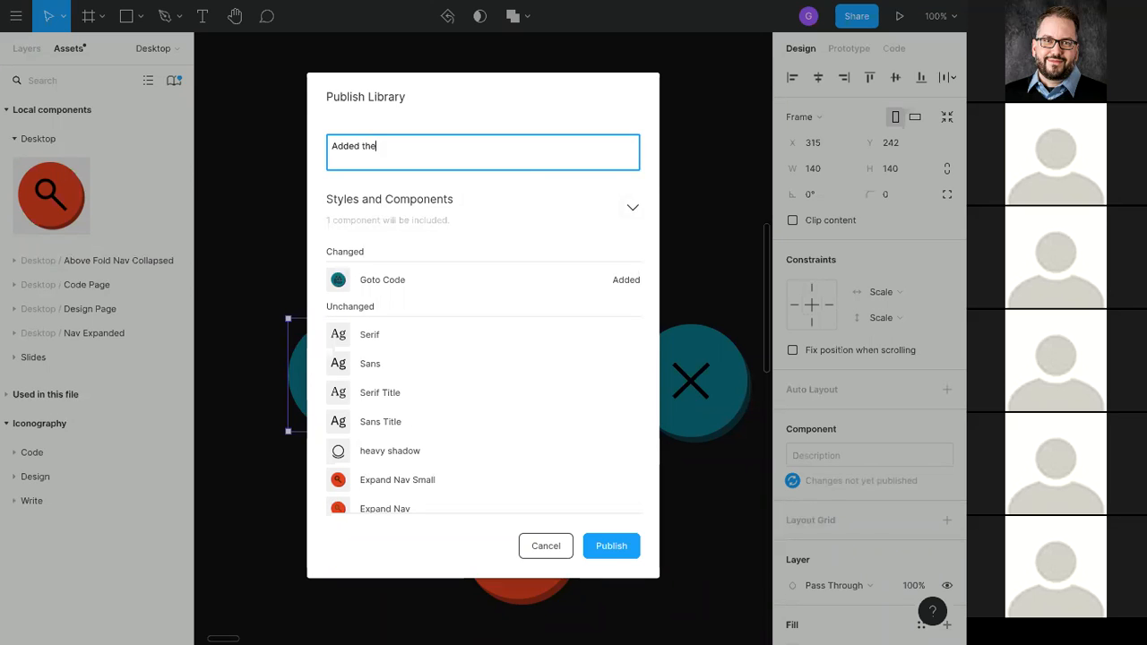
{"action": "type", "text": " Code NAv comp"}
{"action": "key", "text": "BackSpace"}
{"action": "key", "text": "BackSpace"}
{"action": "key", "text": "BackSpace"}
{"action": "key", "text": "BackSpace"}
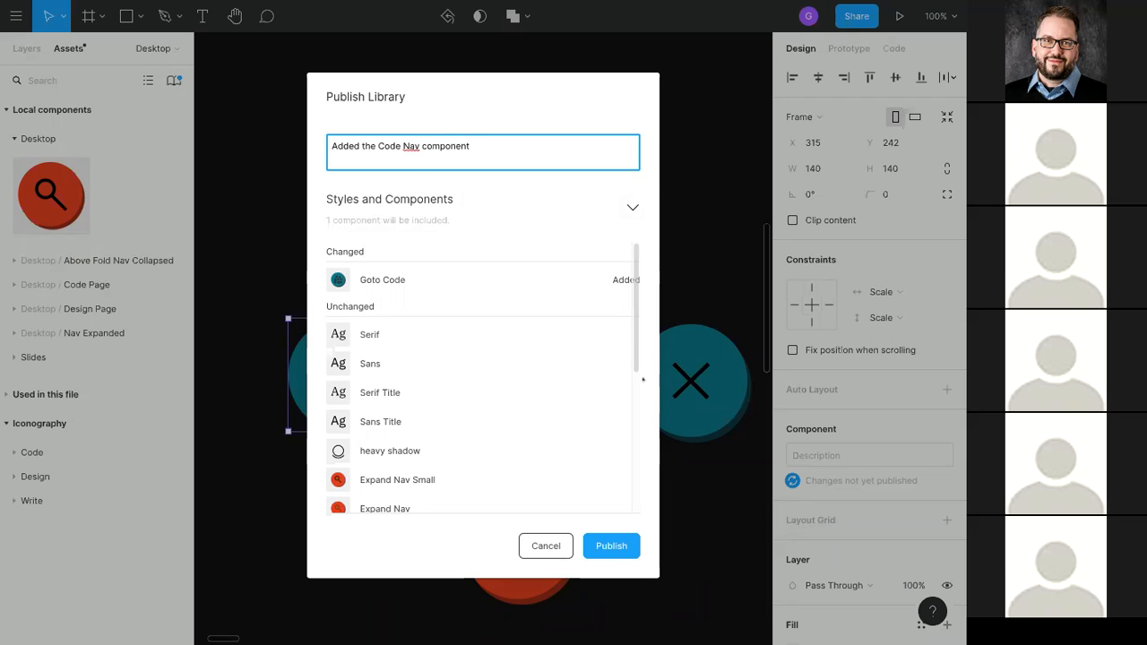
{"action": "left_click", "coordinate": [623, 550]}
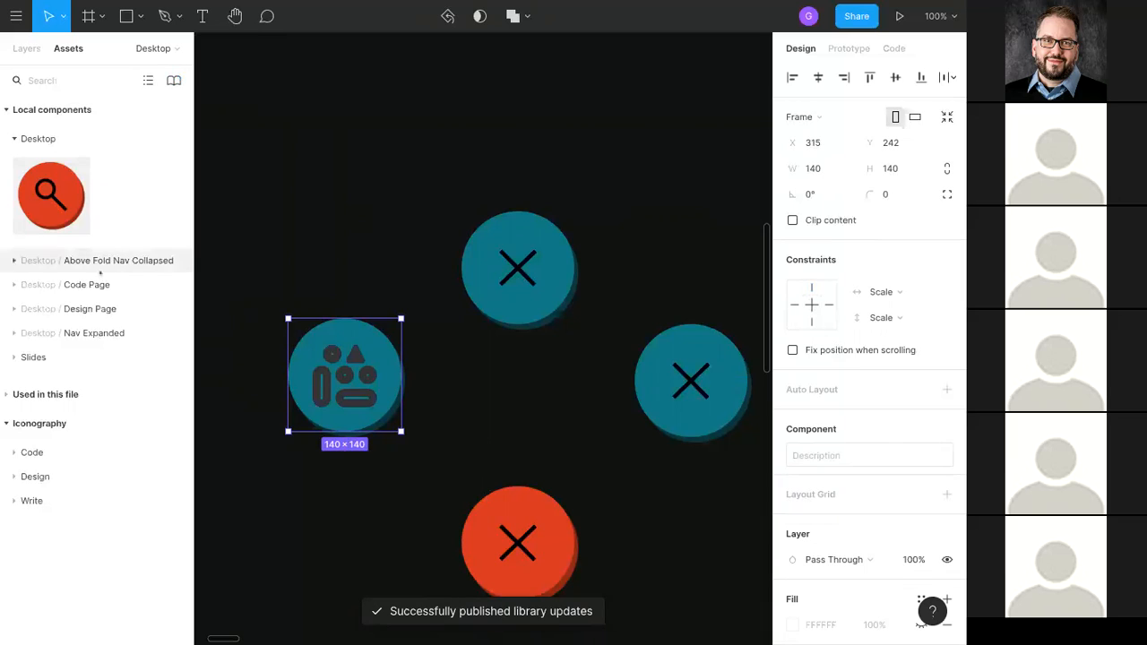
Step: Place a trial instance of Goto Code from the Nav Expanded local components on the canvas and delete it
{"action": "left_click", "coordinate": [14, 261]}
{"action": "left_click", "coordinate": [14, 261]}
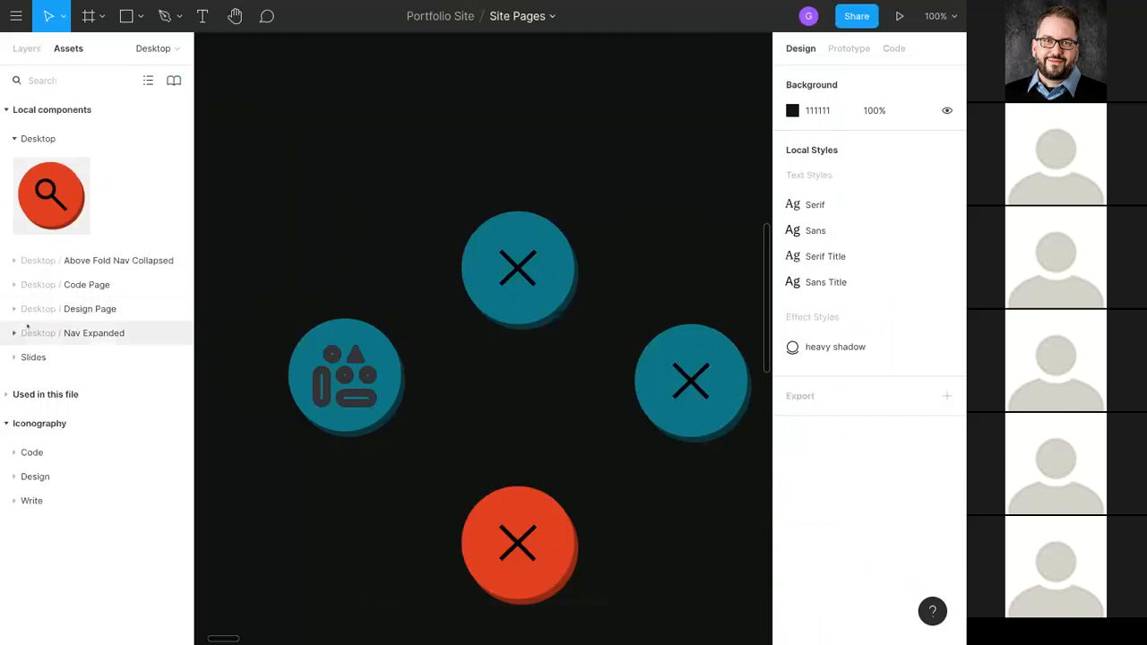
{"action": "left_click", "coordinate": [15, 333]}
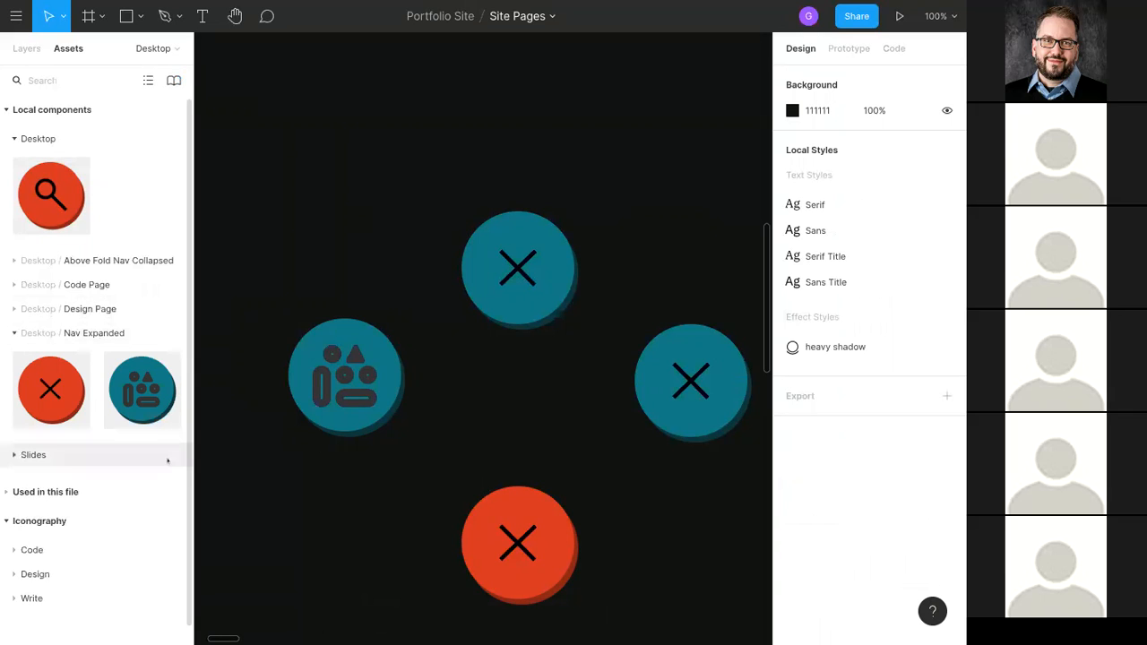
{"action": "left_click_drag", "start_coordinate": [151, 403], "coordinate": [265, 279]}
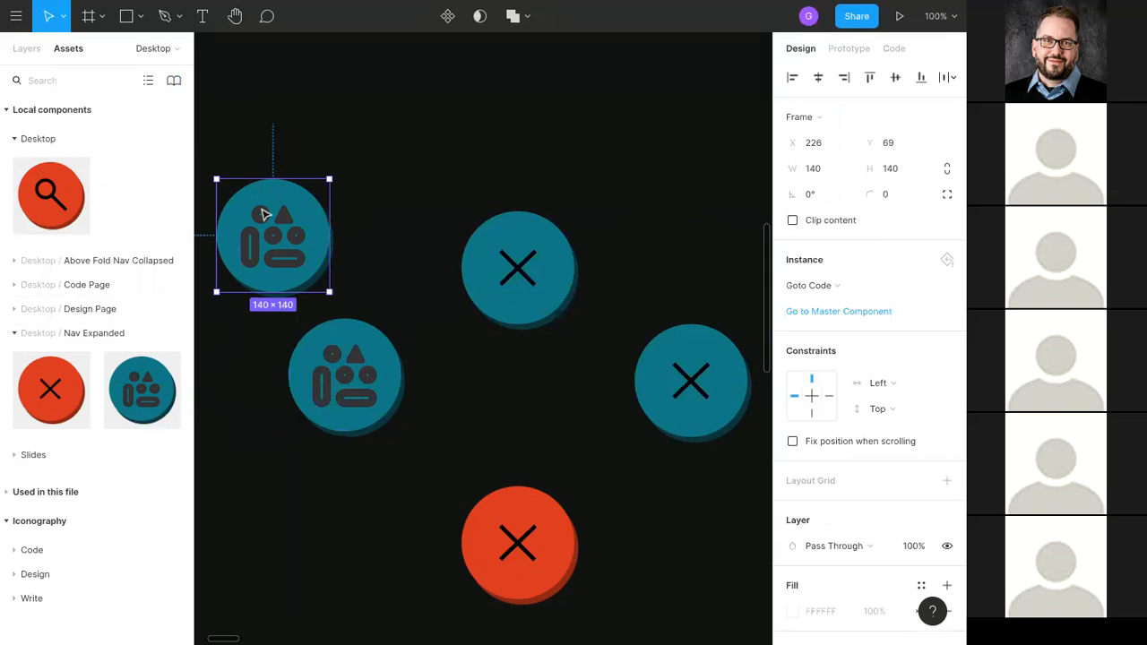
{"action": "key", "text": "Delete"}
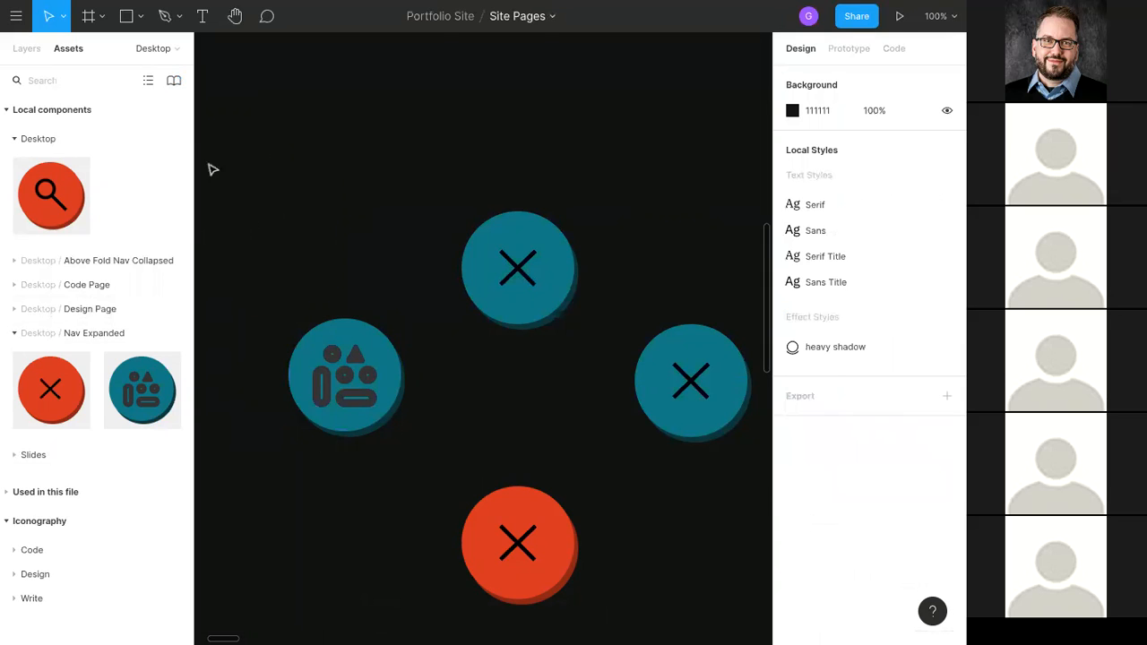
Step: Delete the cross-shaped vector from the Goto Design frame
{"action": "left_click", "coordinate": [26, 49]}
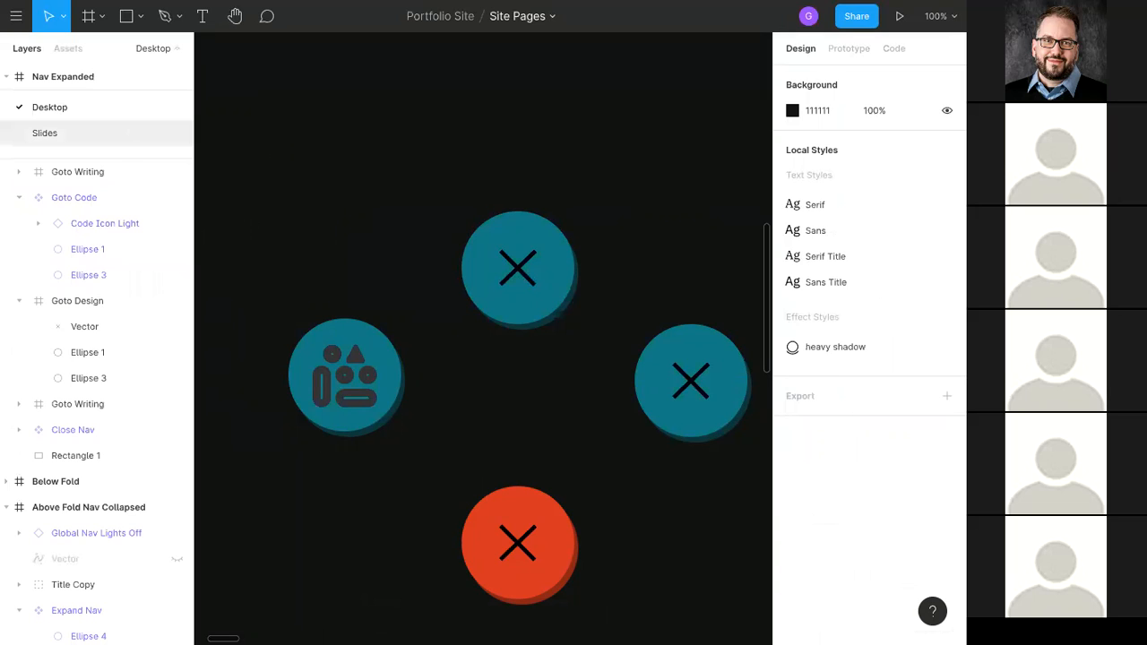
{"action": "left_click", "coordinate": [526, 285]}
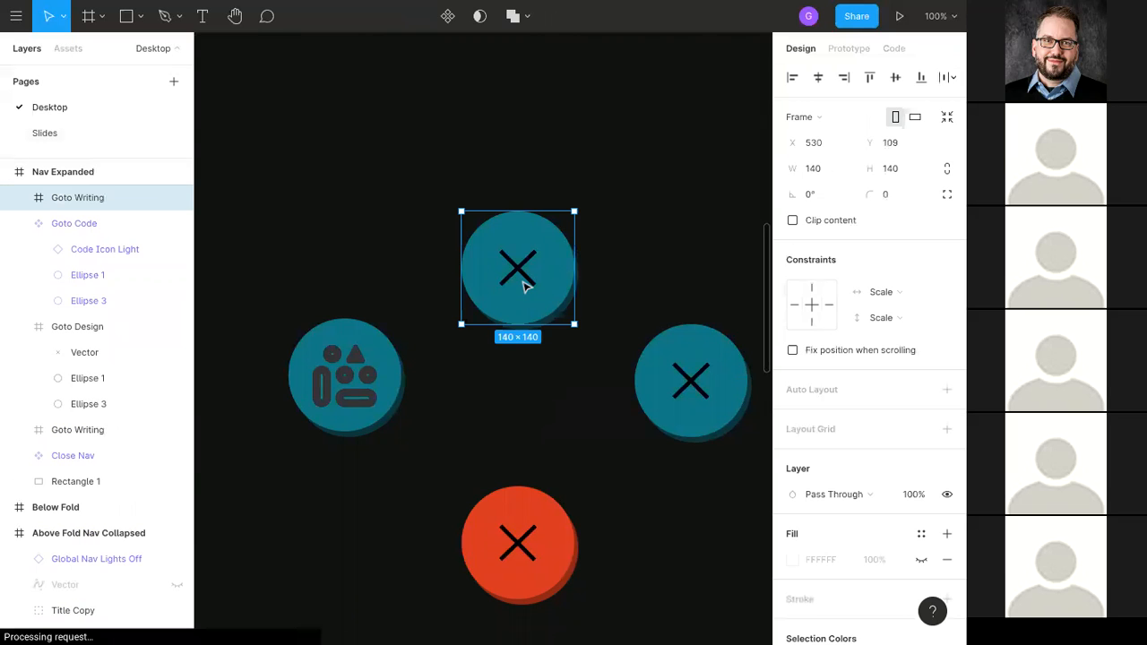
{"action": "left_click", "coordinate": [74, 354]}
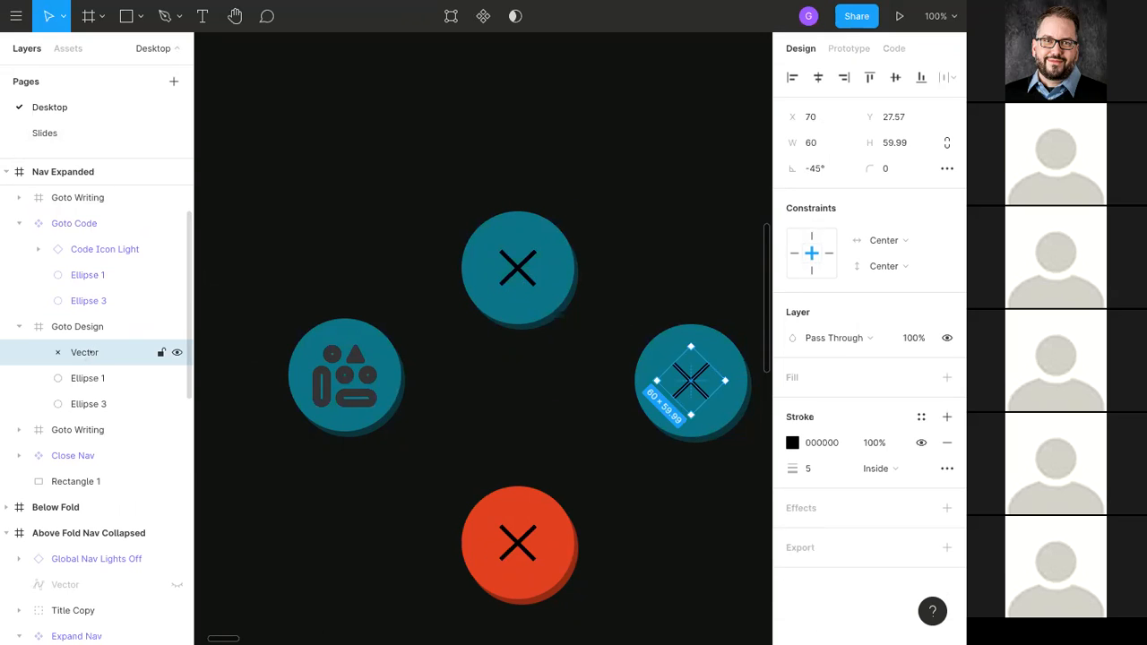
{"action": "key", "text": "Delete"}
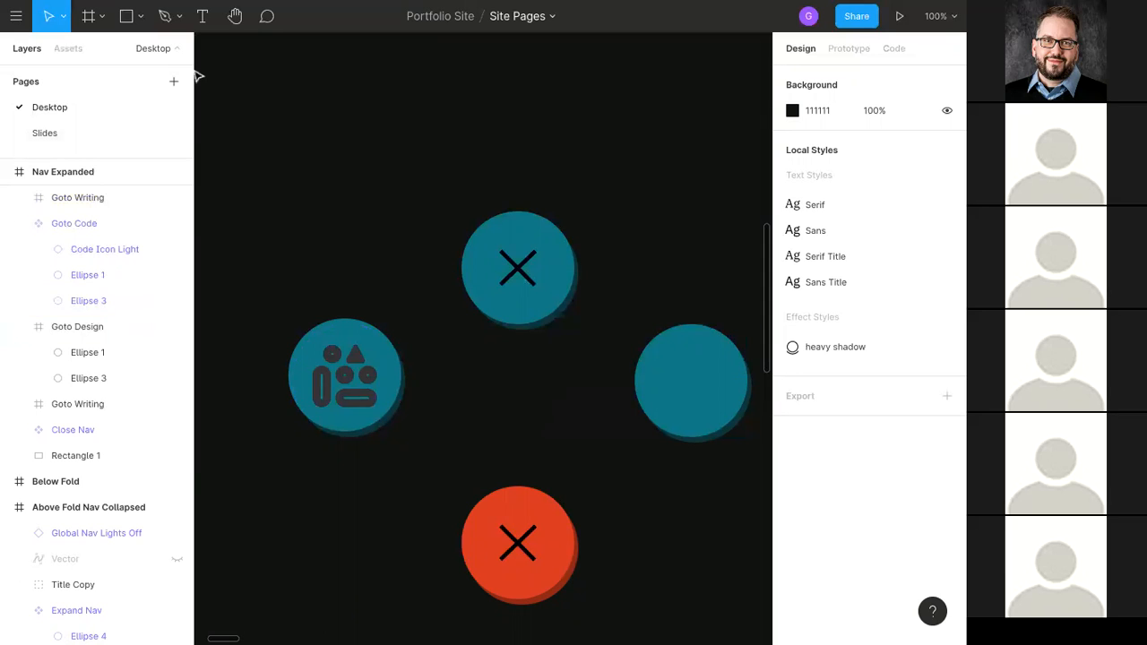
Step: Place the Design Icon Light component from the Iconography library on the Goto Design circle
{"action": "left_click", "coordinate": [68, 48]}
{"action": "left_click", "coordinate": [172, 80]}
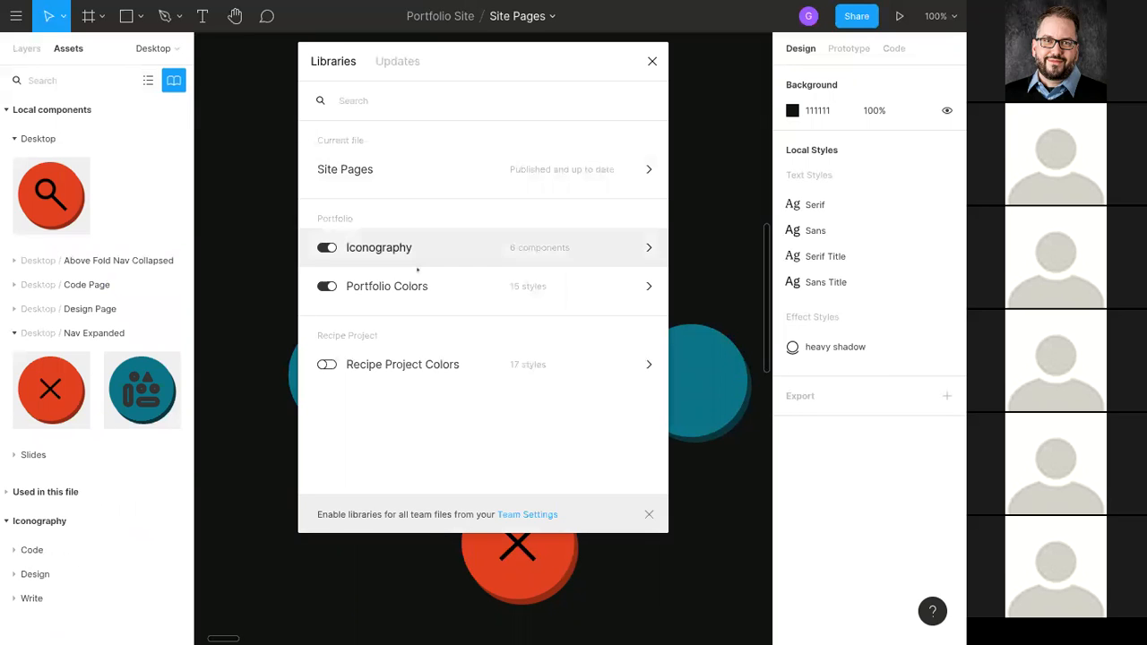
{"action": "left_click", "coordinate": [416, 266]}
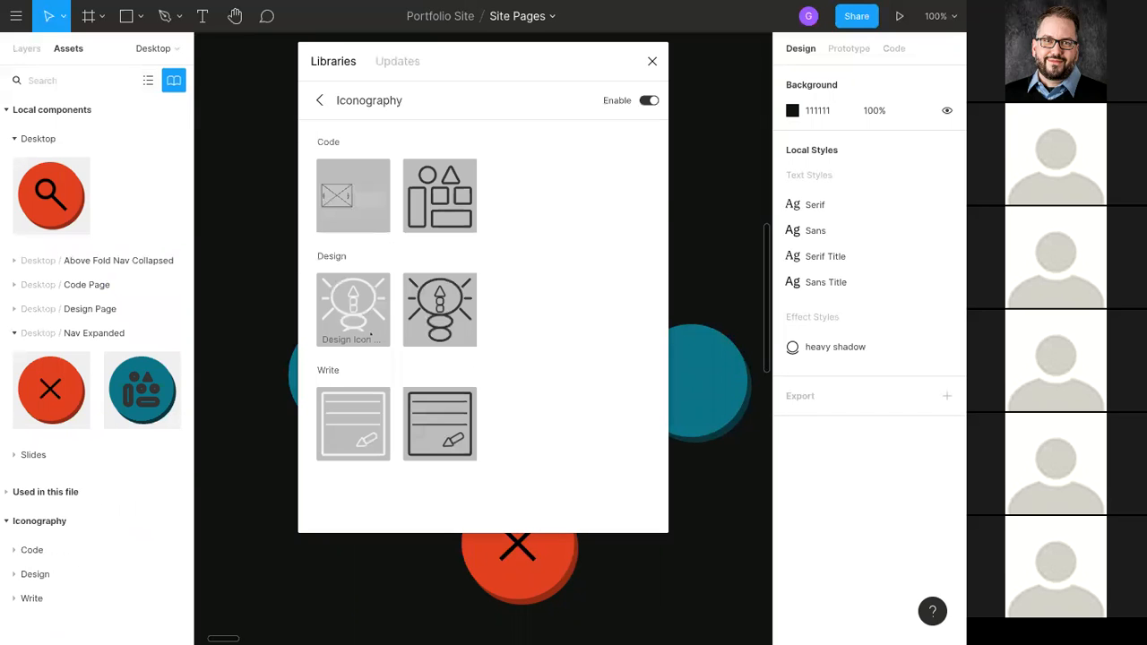
{"action": "left_click_drag", "start_coordinate": [440, 310], "coordinate": [691, 392]}
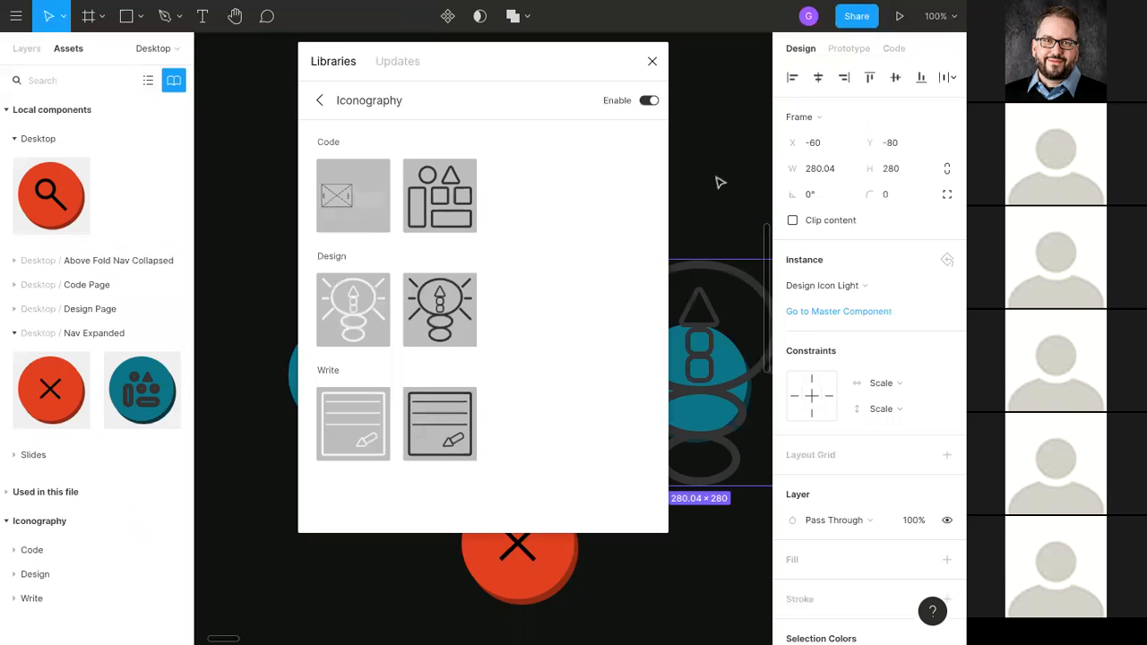
{"action": "left_click", "coordinate": [652, 61]}
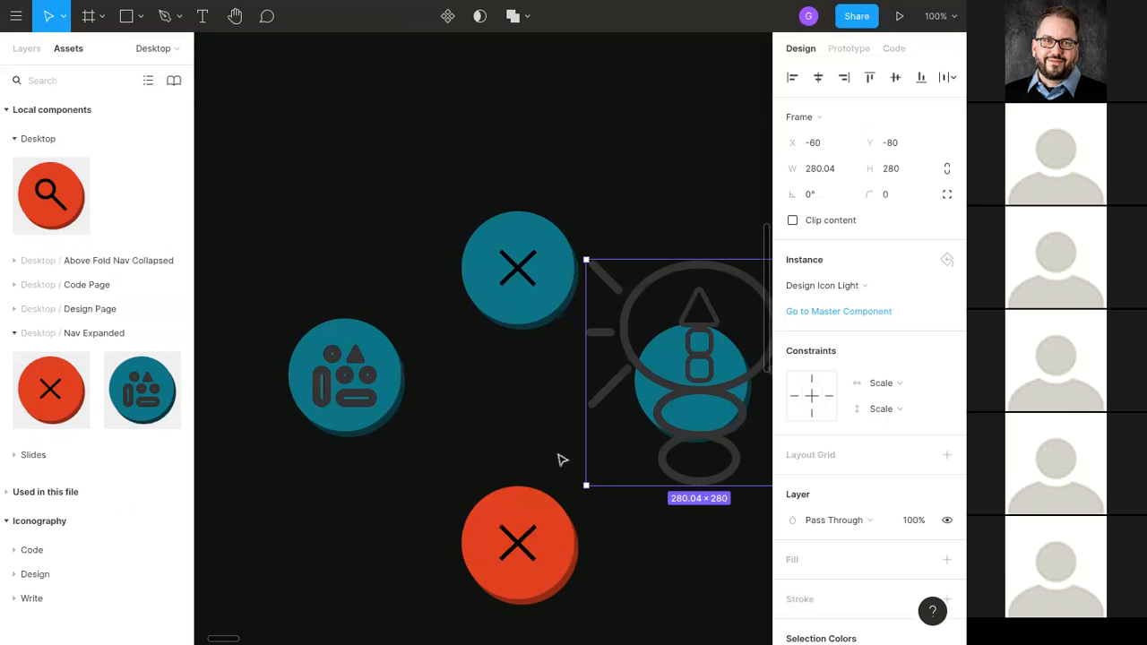
Step: Resize the Design Icon Light instance to 100 × 100 and centre it on the Goto Design circle
{"action": "left_click_drag", "start_coordinate": [658, 574], "coordinate": [499, 556]}
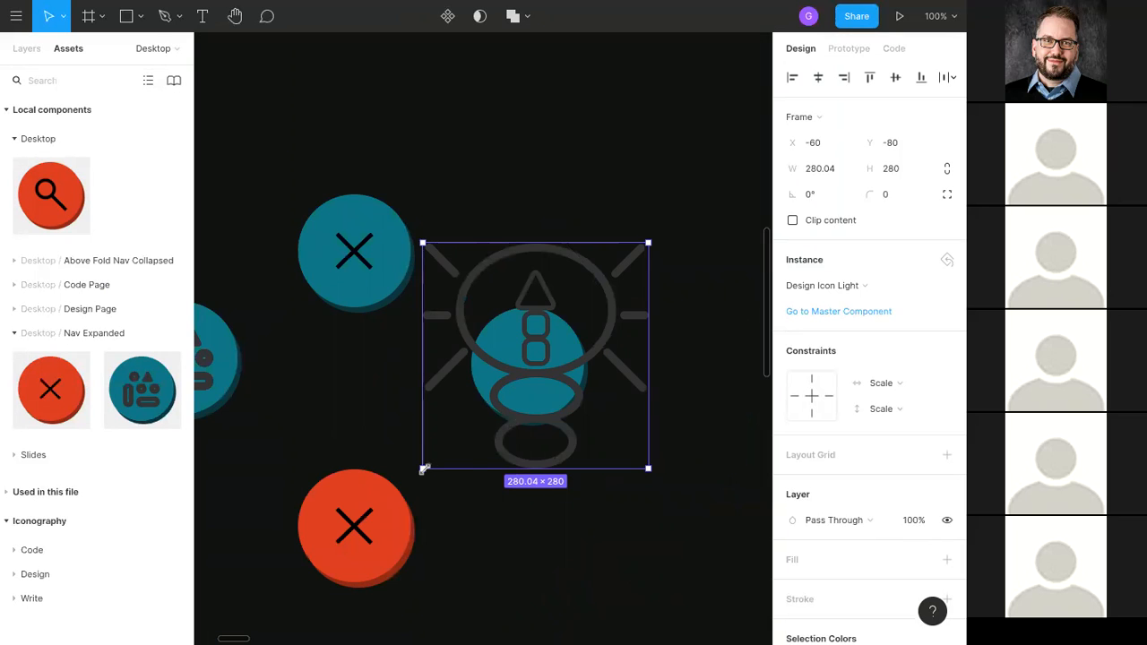
{"action": "left_click_drag", "start_coordinate": [423, 468], "coordinate": [600, 324]}
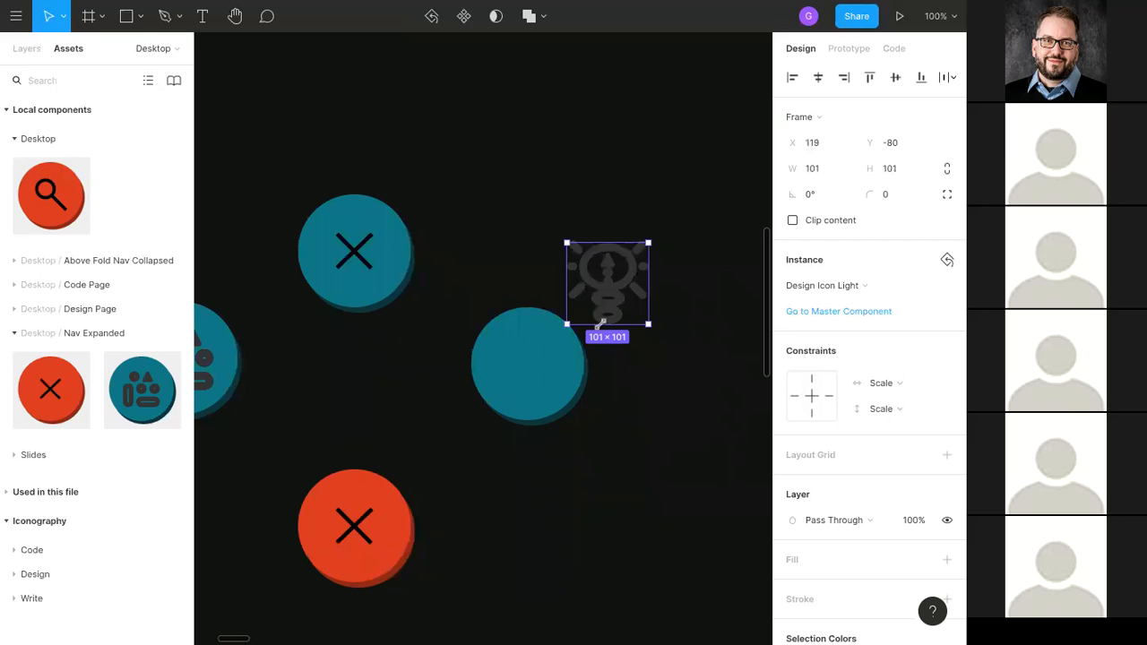
{"action": "left_click", "coordinate": [825, 169]}
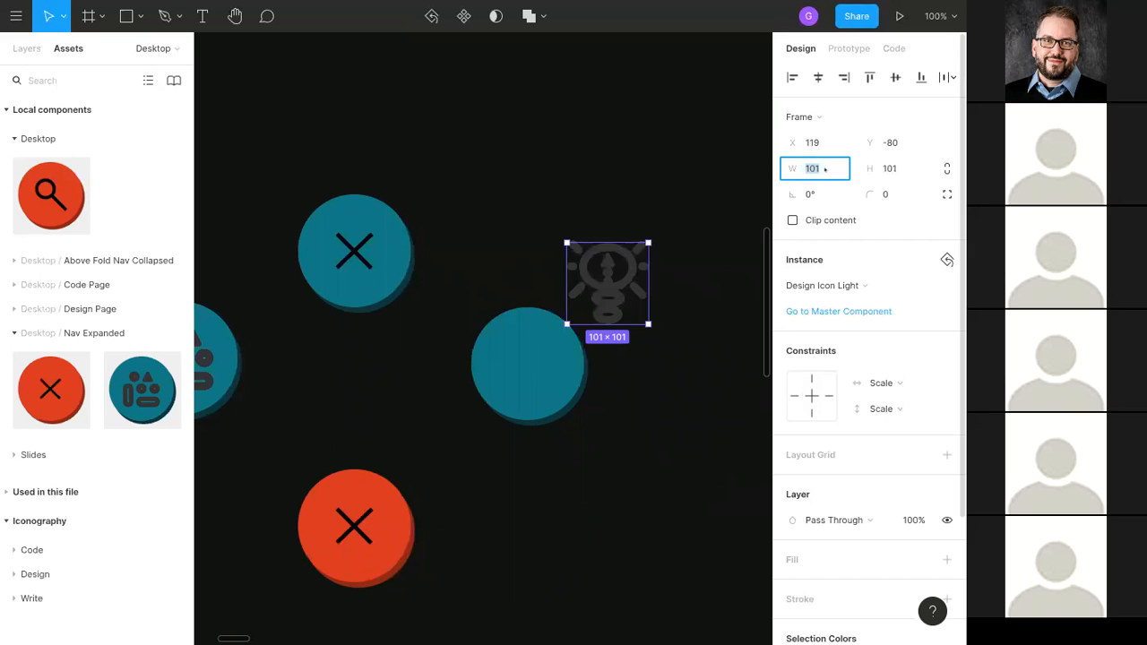
{"action": "type", "text": "100"}
{"action": "key", "text": "Return"}
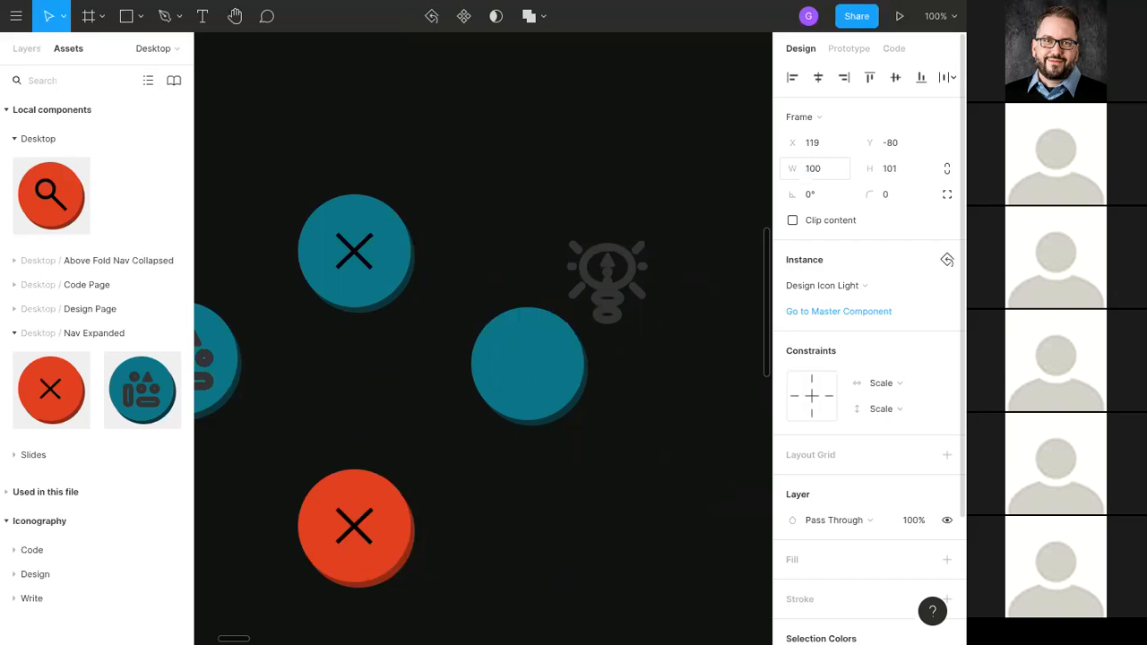
{"action": "left_click", "coordinate": [894, 168]}
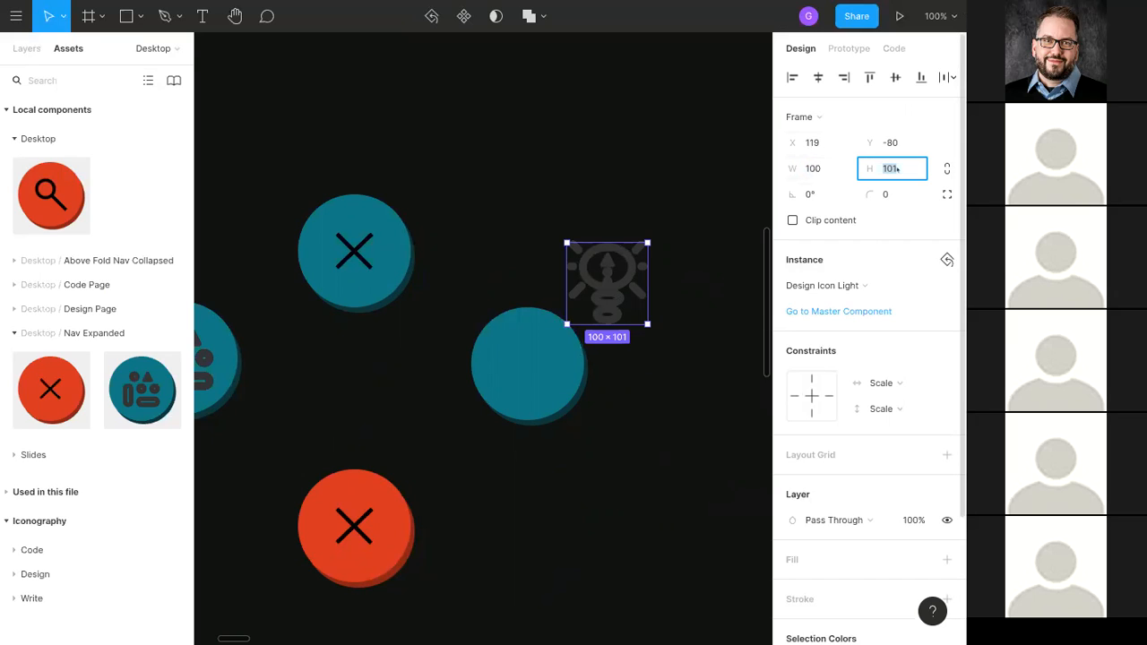
{"action": "type", "text": "100"}
{"action": "key", "text": "Return"}
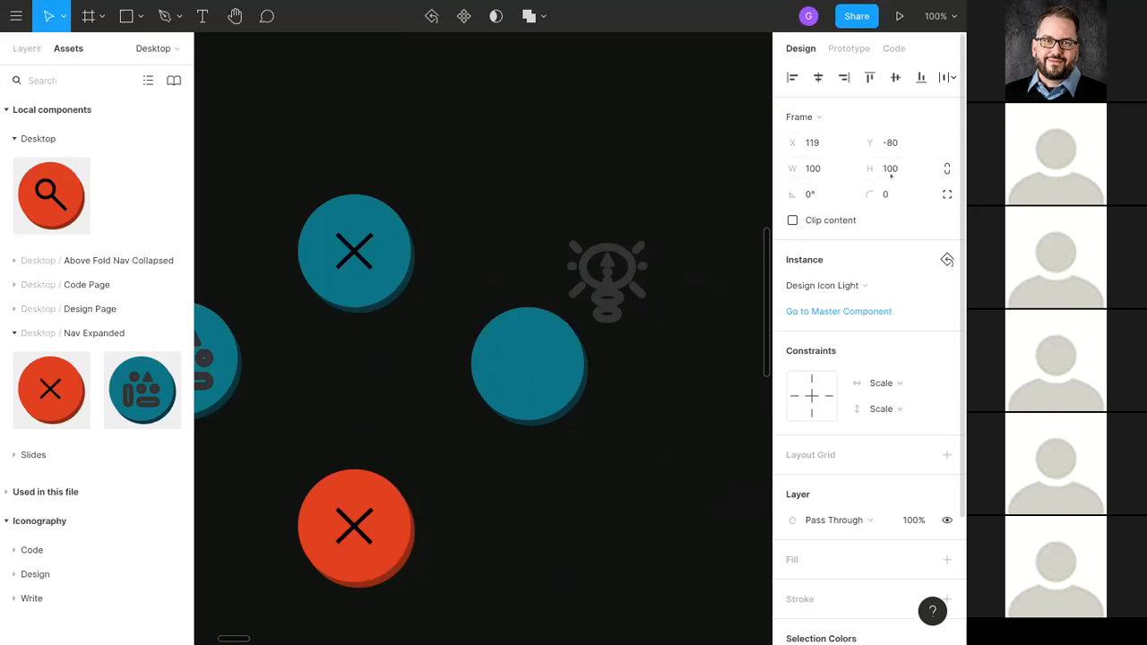
{"action": "left_click_drag", "start_coordinate": [604, 286], "coordinate": [524, 371]}
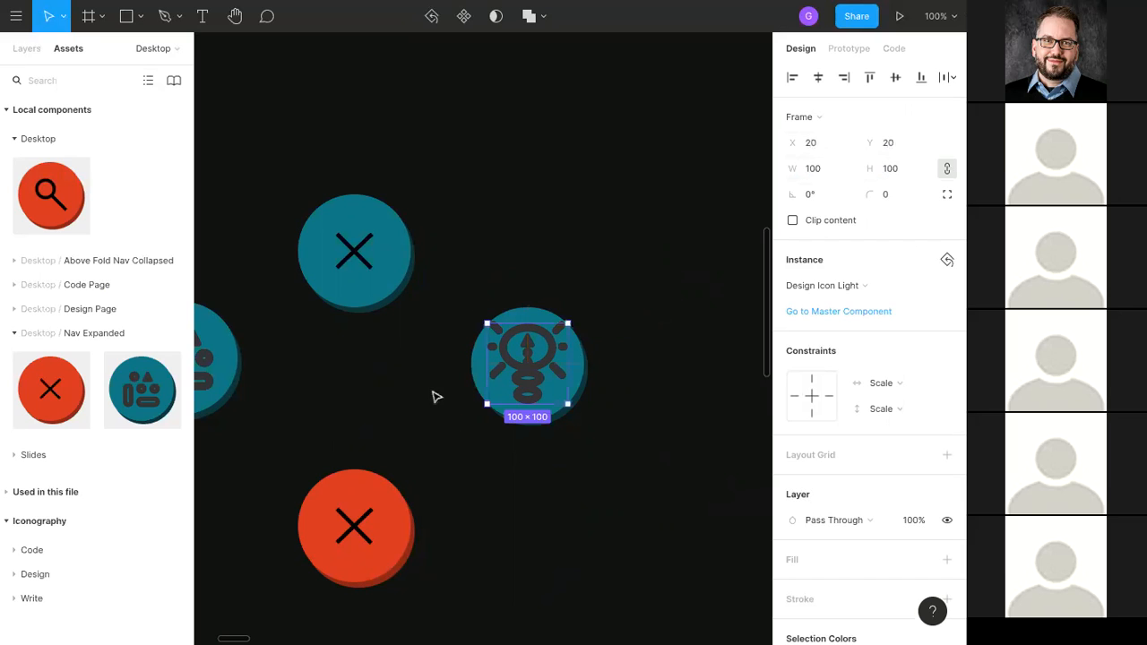
Step: Turn the Goto Design frame with its circle and icon into a component
{"action": "left_click", "coordinate": [26, 49]}
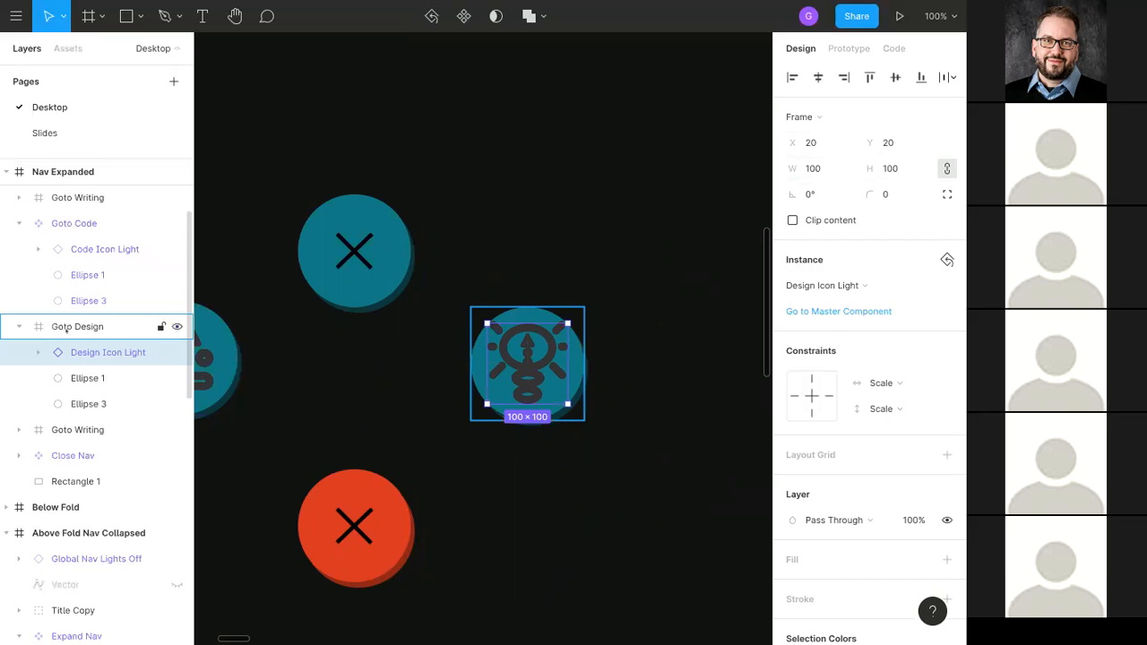
{"action": "right_click", "coordinate": [66, 331]}
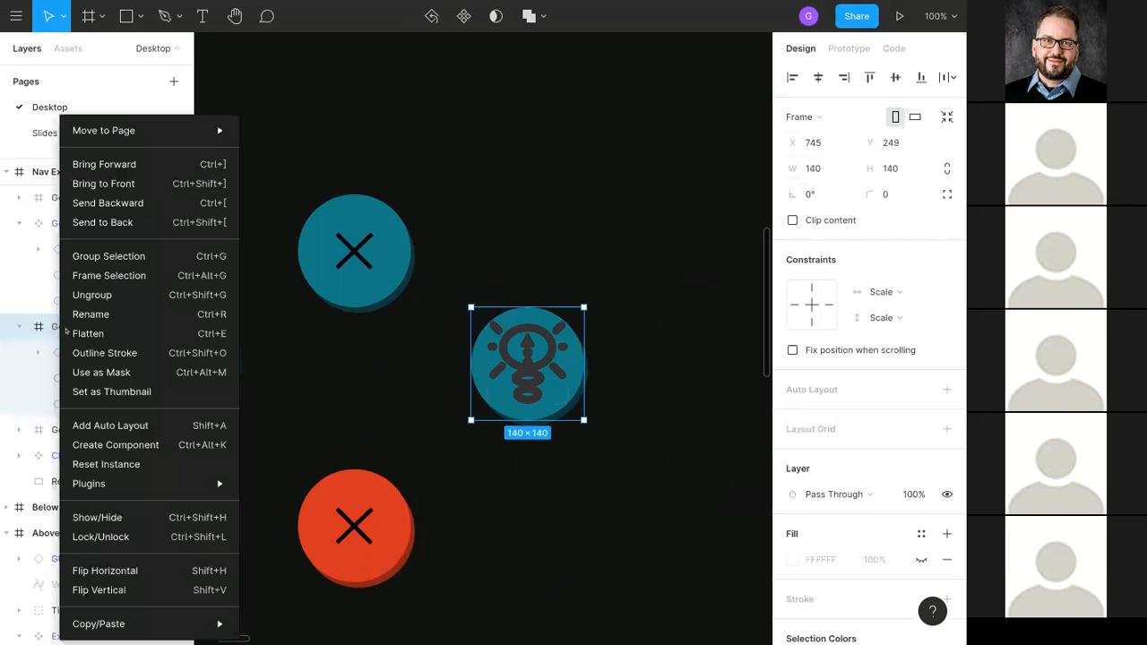
{"action": "left_click", "coordinate": [134, 446]}
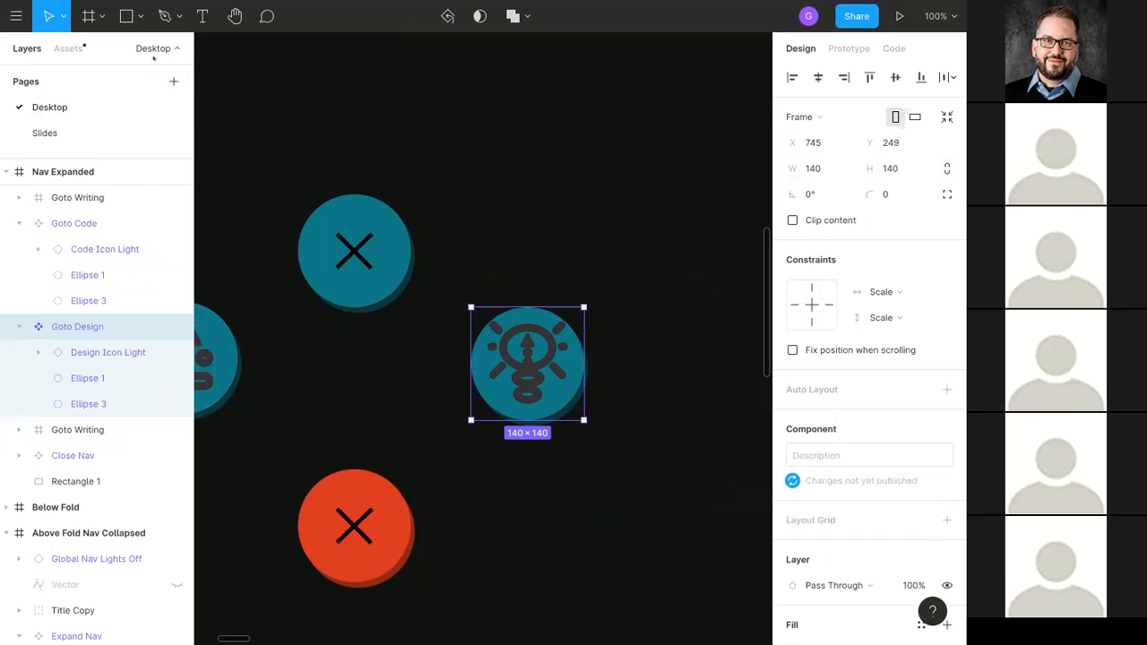
Step: Publish the pending Site Pages library change with the description "Created the Design Nav button"
{"action": "left_click", "coordinate": [68, 49]}
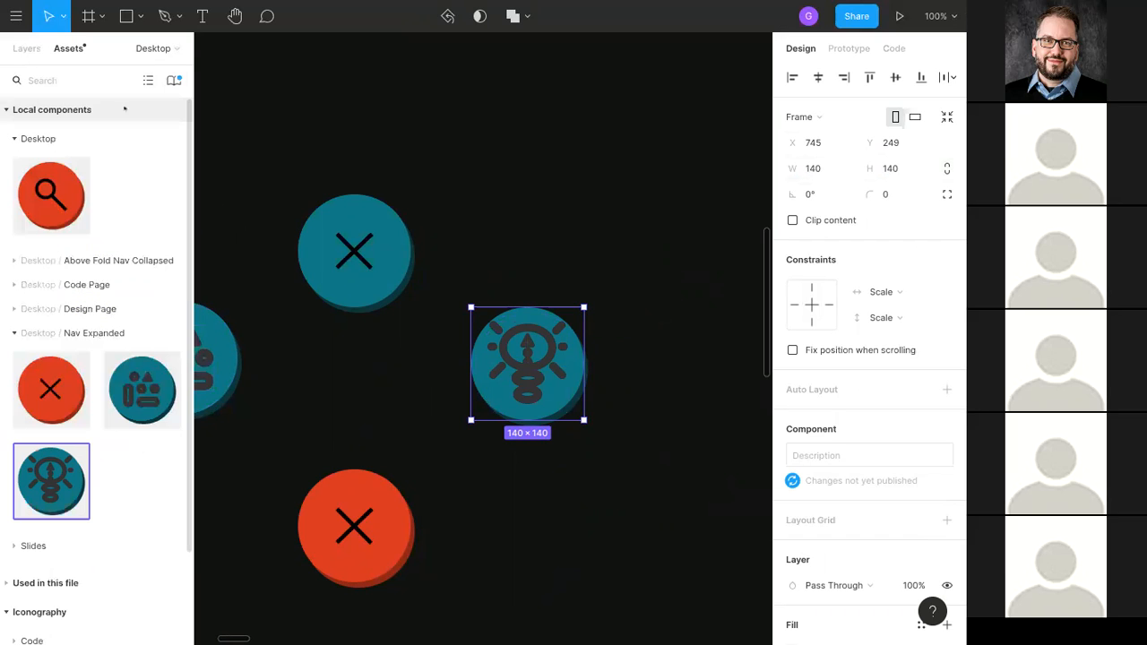
{"action": "left_click", "coordinate": [173, 80]}
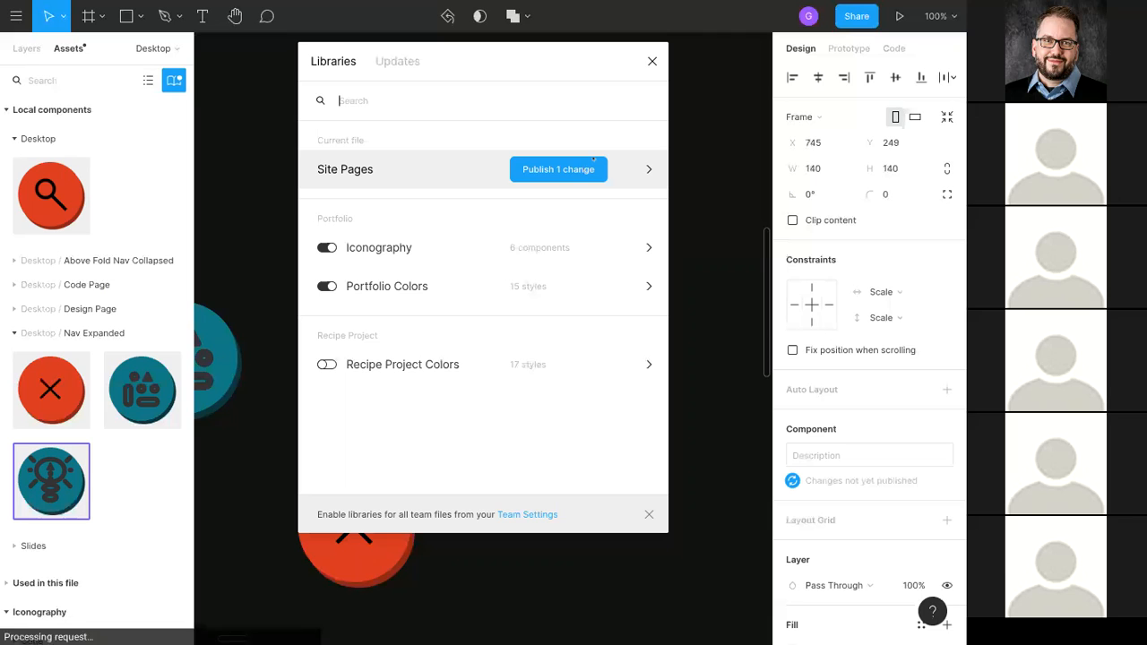
{"action": "left_click", "coordinate": [561, 169]}
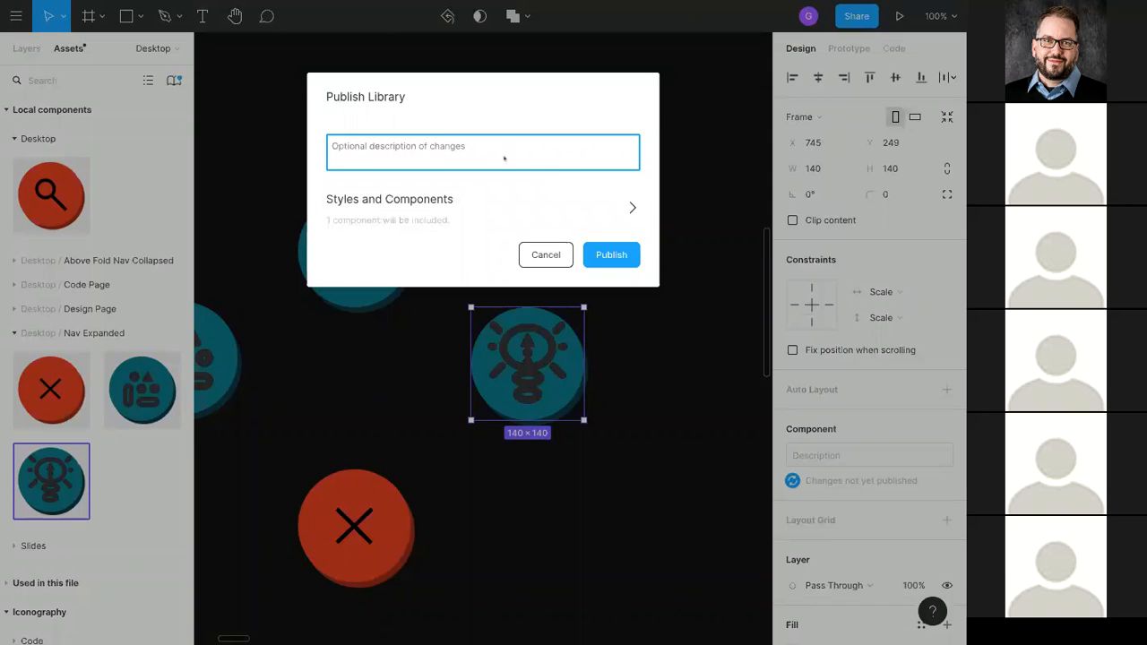
{"action": "type", "text": "Created the "}
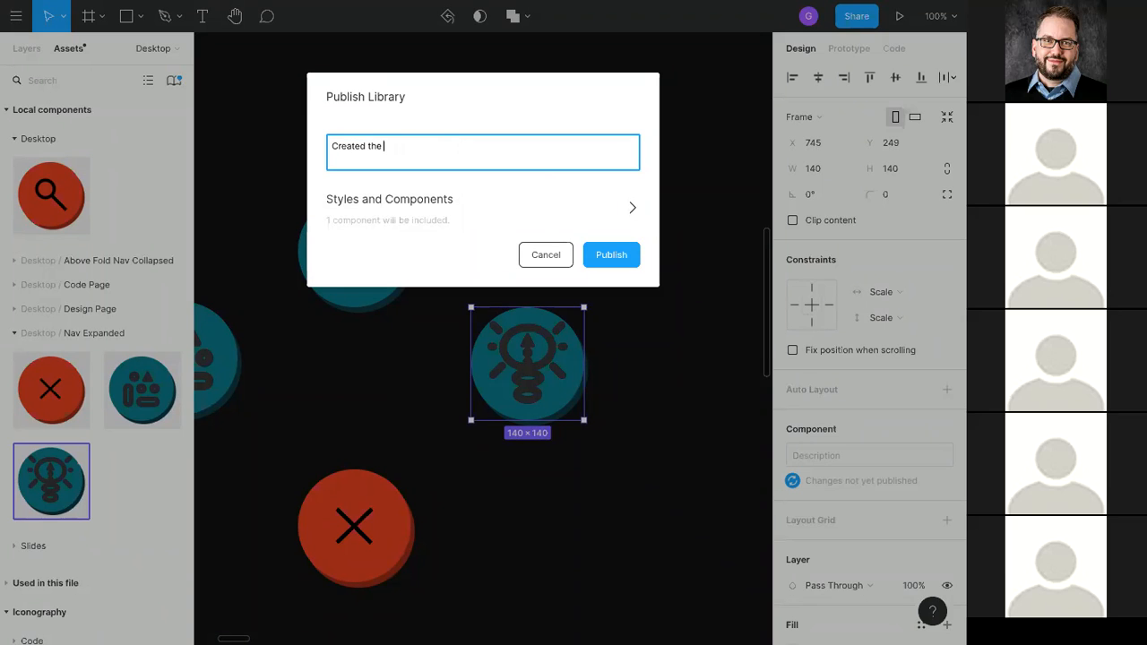
{"action": "type", "text": "Den"}
{"action": "type", "text": "ign Nav"}
{"action": "type", "text": " button"}
{"action": "left_click", "coordinate": [621, 255]}
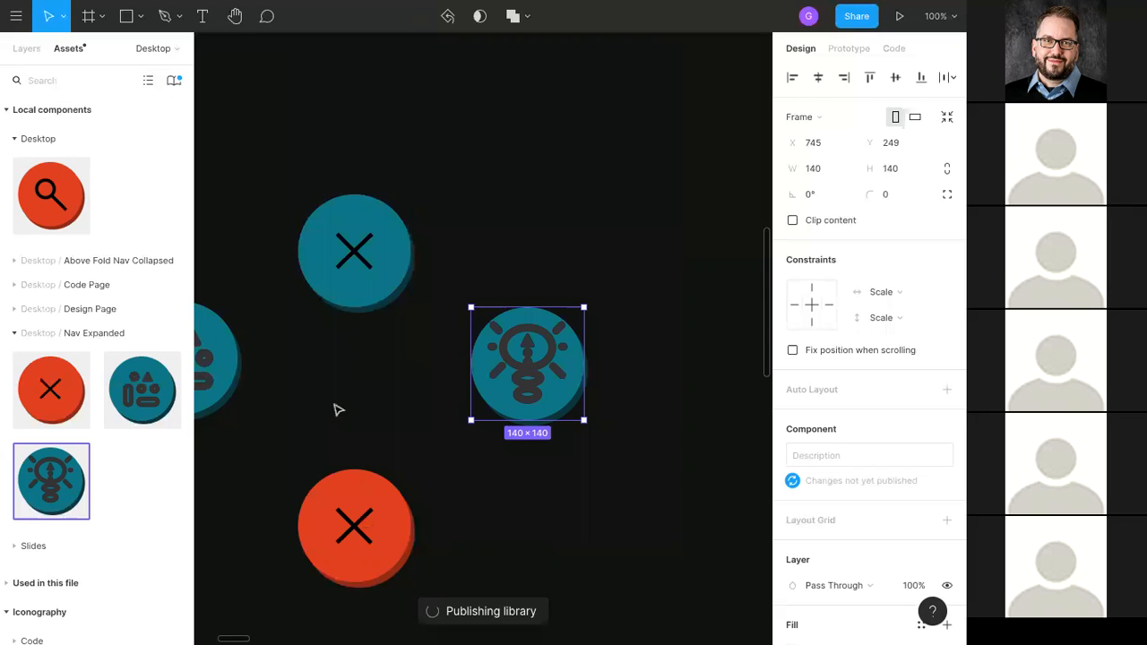
Step: Delete the cross-shaped vector from the Goto Writing frame below the red close button
{"action": "left_click_drag", "start_coordinate": [333, 403], "coordinate": [466, 300]}
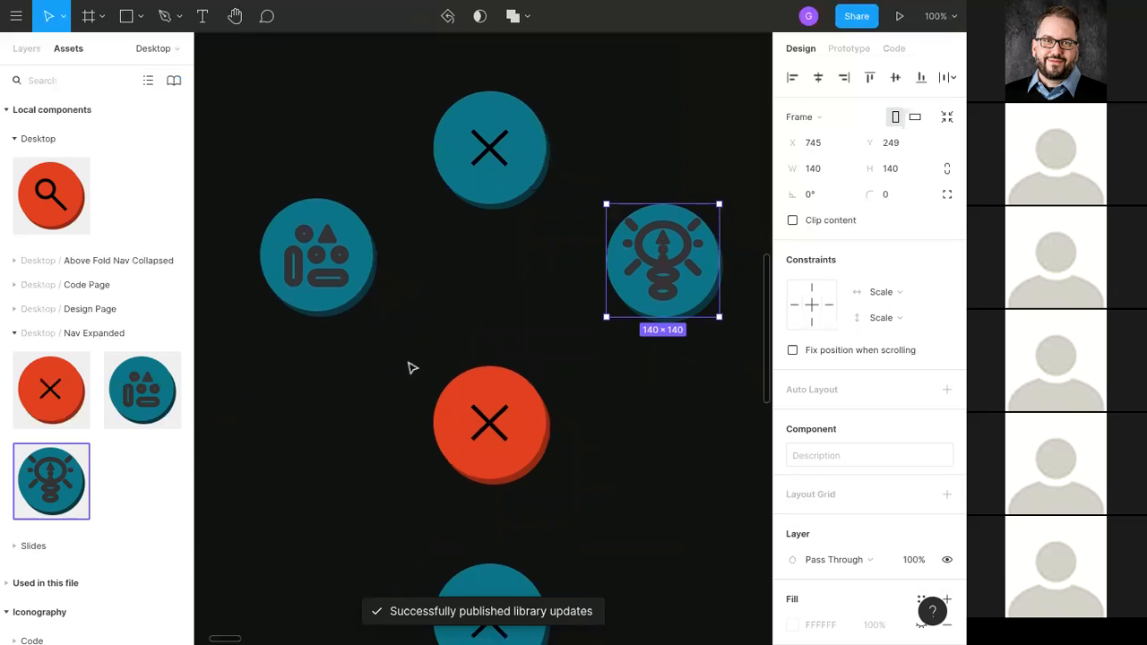
{"action": "left_click", "coordinate": [491, 302]}
{"action": "left_click_drag", "start_coordinate": [486, 278], "coordinate": [475, 313]}
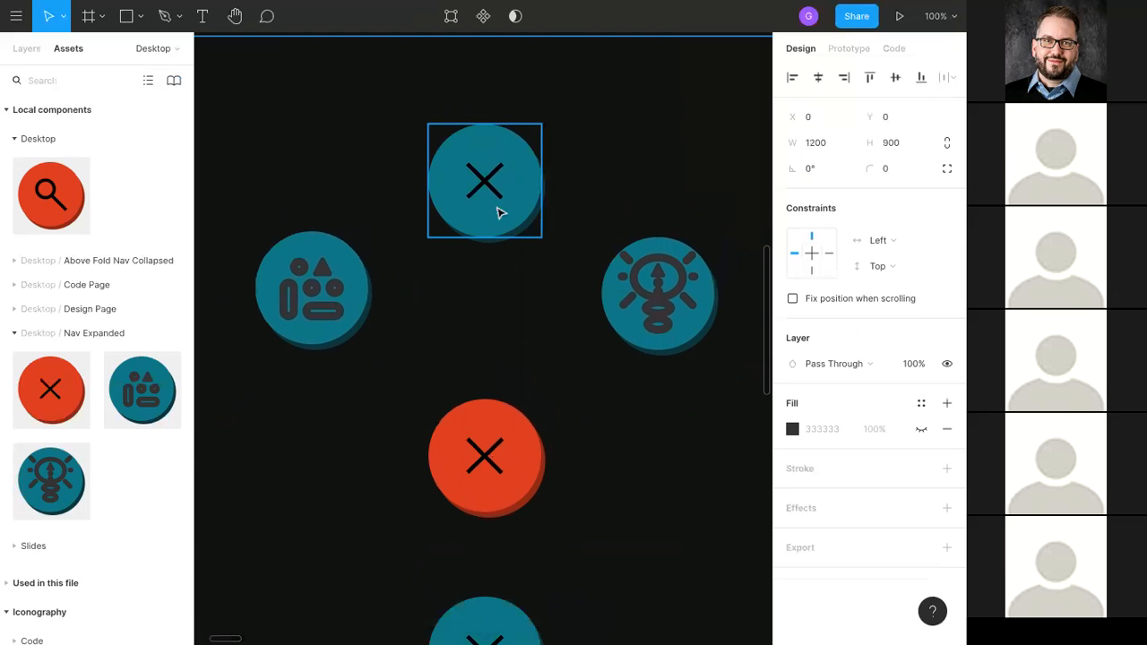
{"action": "left_click", "coordinate": [27, 49]}
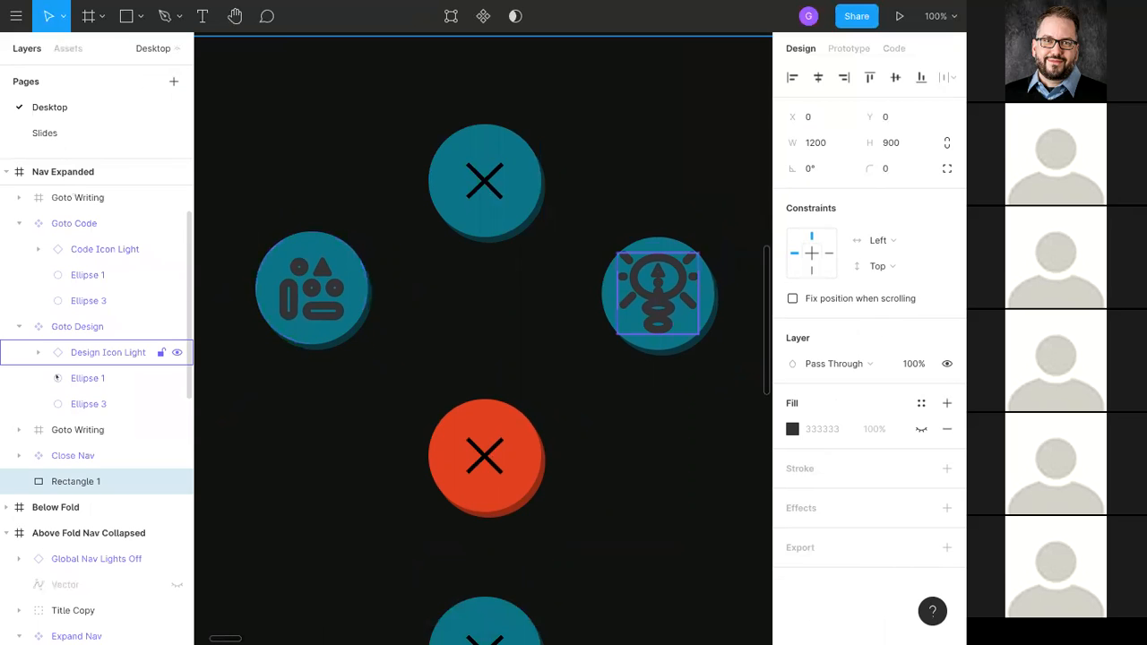
{"action": "left_click", "coordinate": [54, 430]}
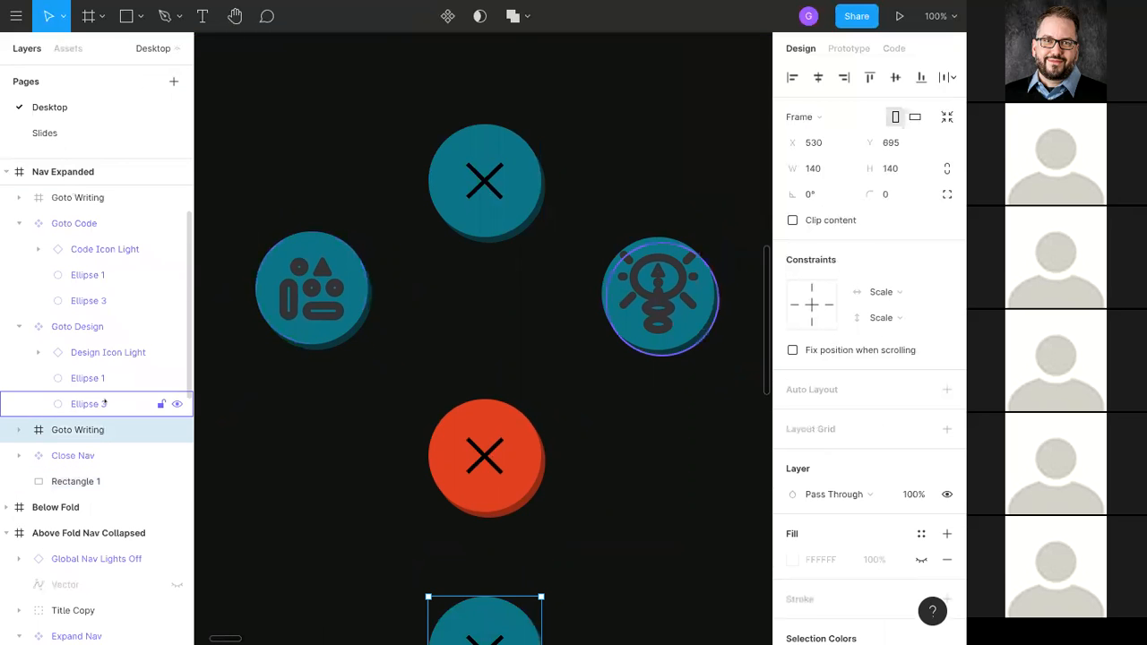
{"action": "left_click", "coordinate": [18, 430]}
{"action": "left_click", "coordinate": [66, 459]}
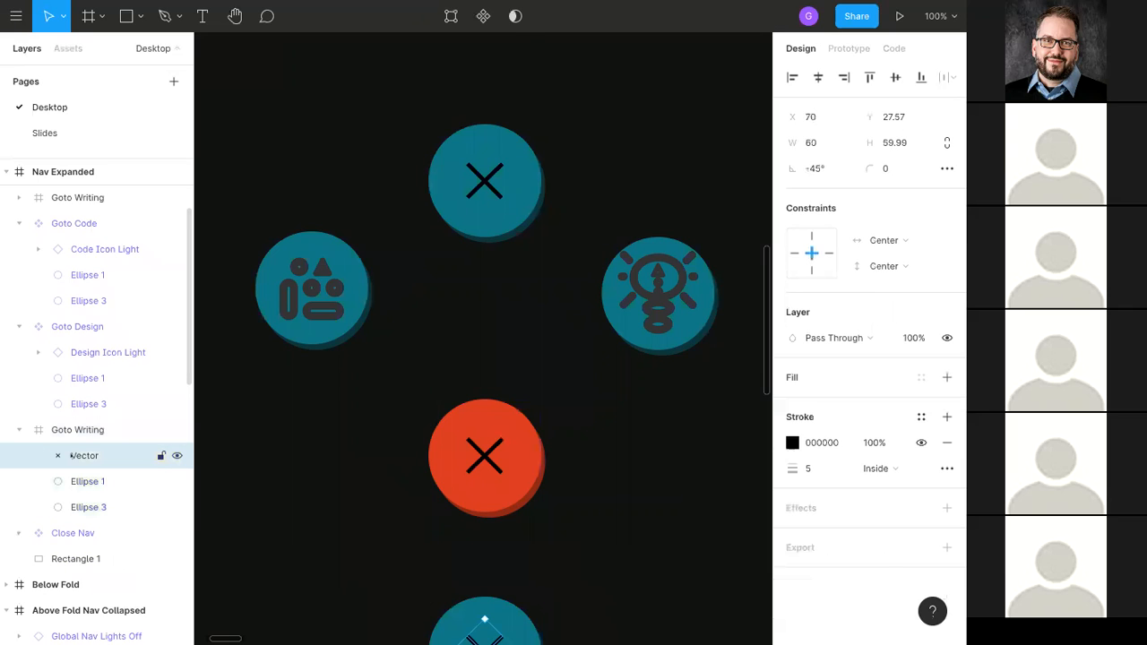
{"action": "key", "text": "Delete"}
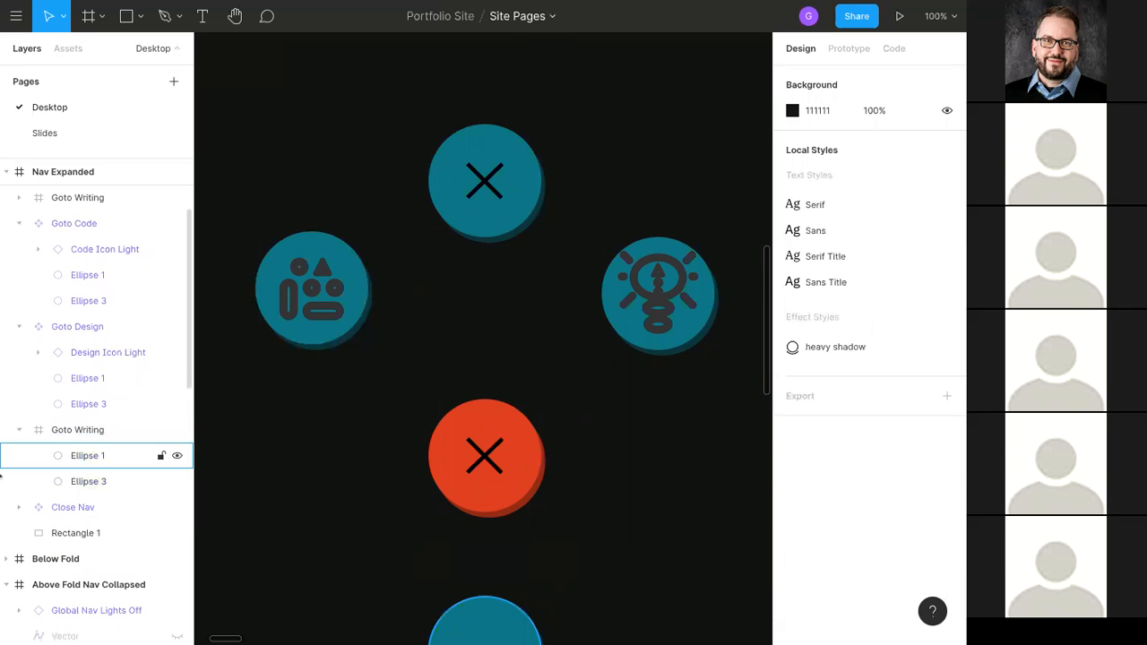
Step: Delete the empty Goto Writing frame with its two ellipses below the red close button
{"action": "scroll", "coordinate": [466, 271], "scroll_direction": "down", "scroll_amount": 4}
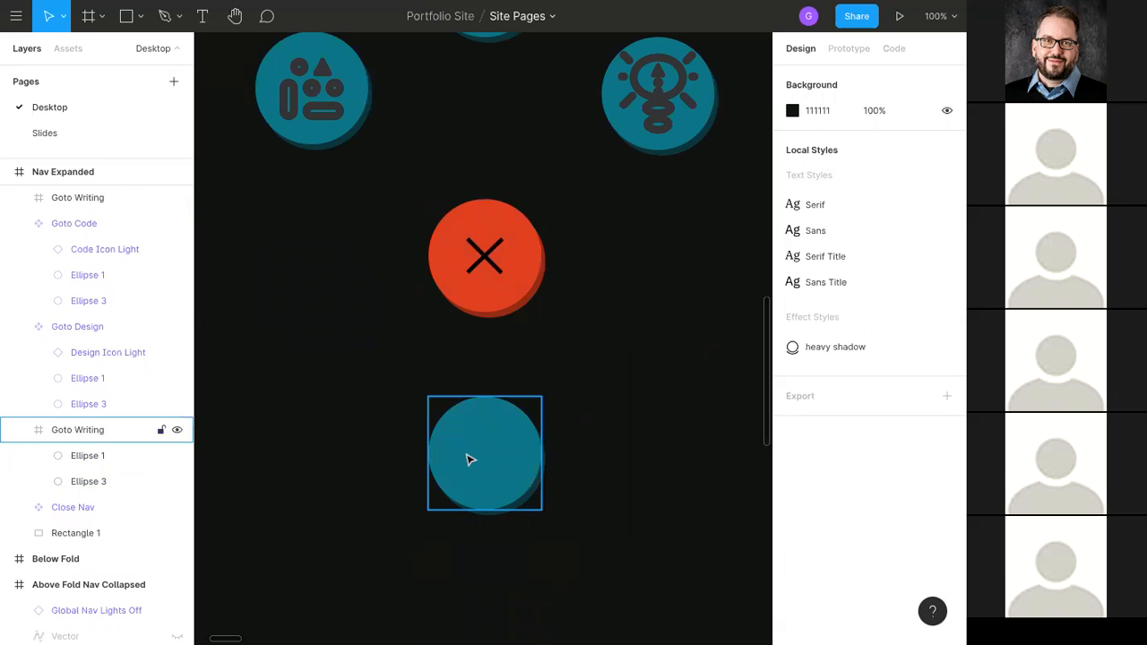
{"action": "scroll", "coordinate": [474, 139], "scroll_direction": "up", "scroll_amount": 3}
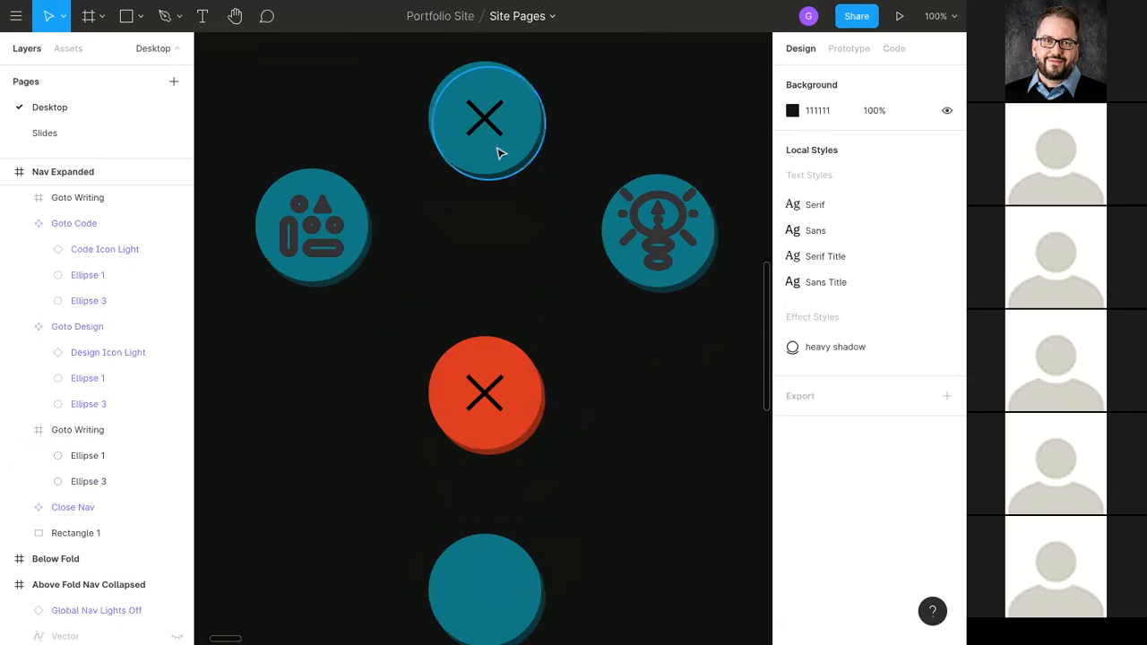
{"action": "left_click", "coordinate": [529, 124]}
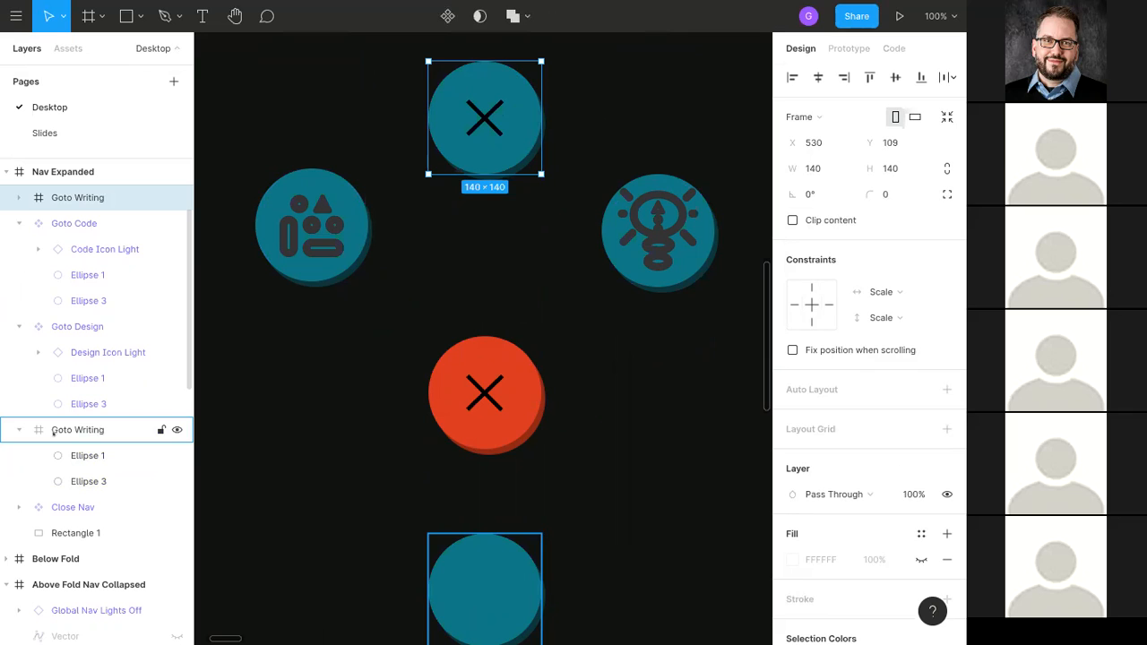
{"action": "scroll", "coordinate": [54, 432], "scroll_direction": "down", "scroll_amount": 1}
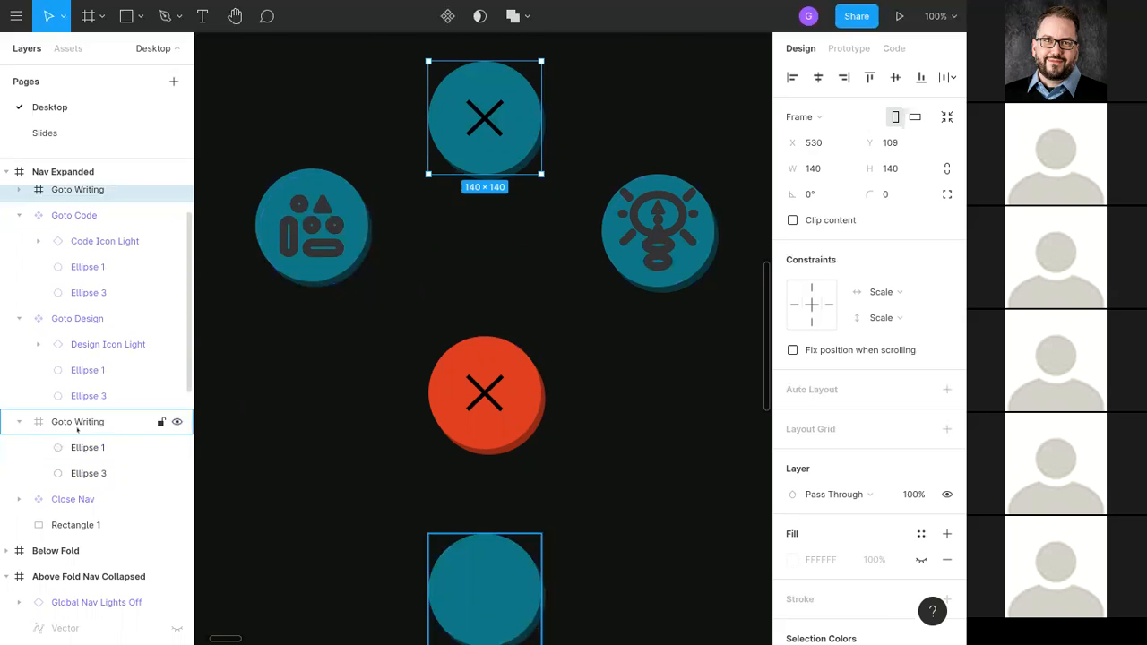
{"action": "right_click", "coordinate": [44, 473]}
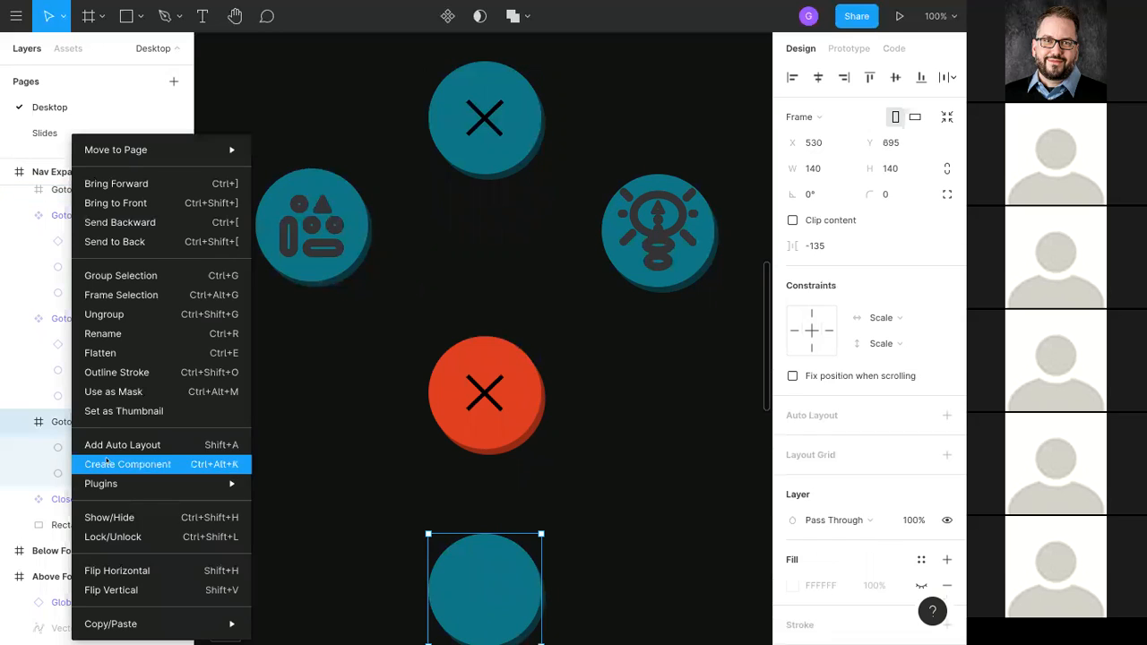
{"action": "key", "text": "Escape"}
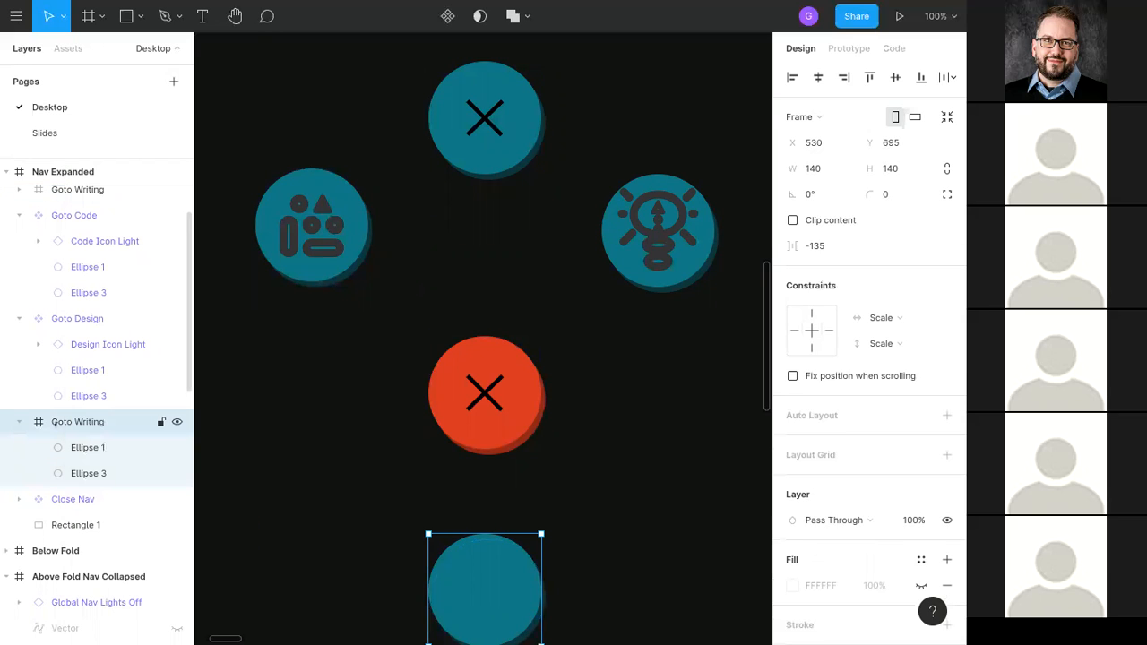
{"action": "key", "text": "Delete"}
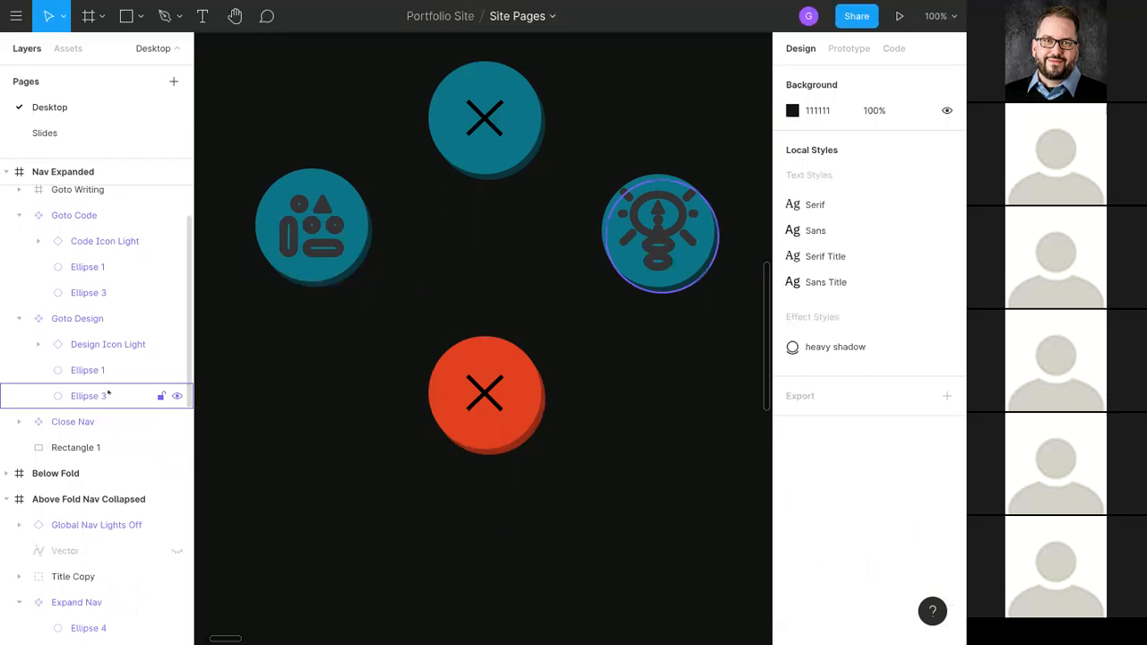
Step: Delete the cross-shaped vector from the Goto Writing frame above the red close button
{"action": "scroll", "coordinate": [405, 337], "scroll_direction": "up", "scroll_amount": 2}
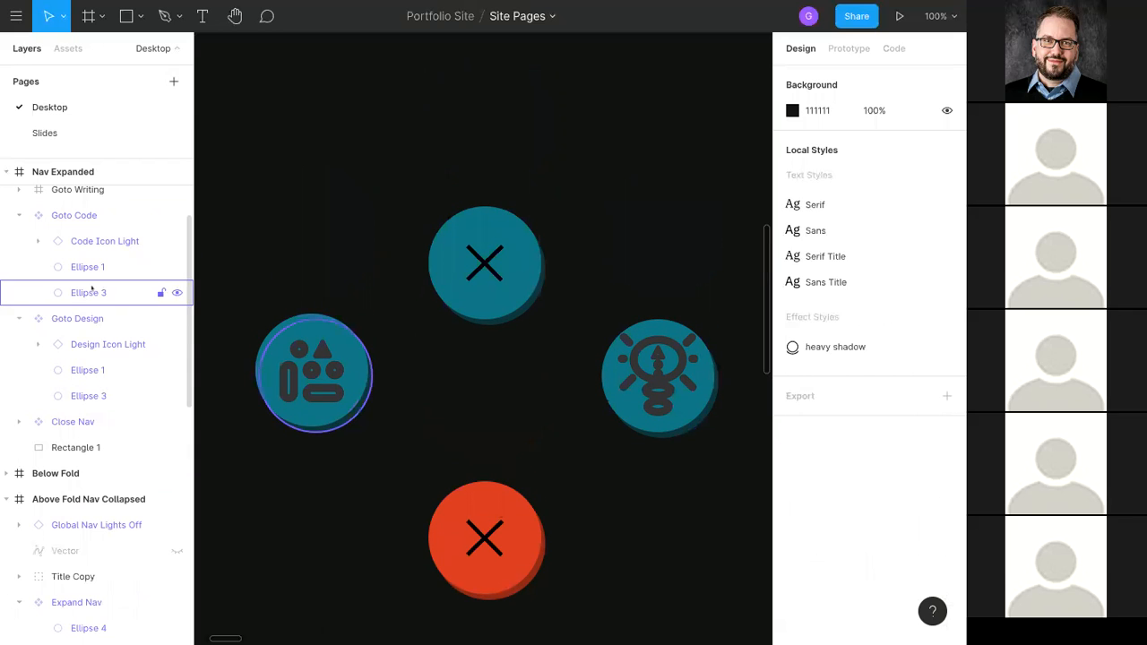
{"action": "scroll", "coordinate": [81, 273], "scroll_direction": "up", "scroll_amount": 1}
{"action": "left_click", "coordinate": [64, 226]}
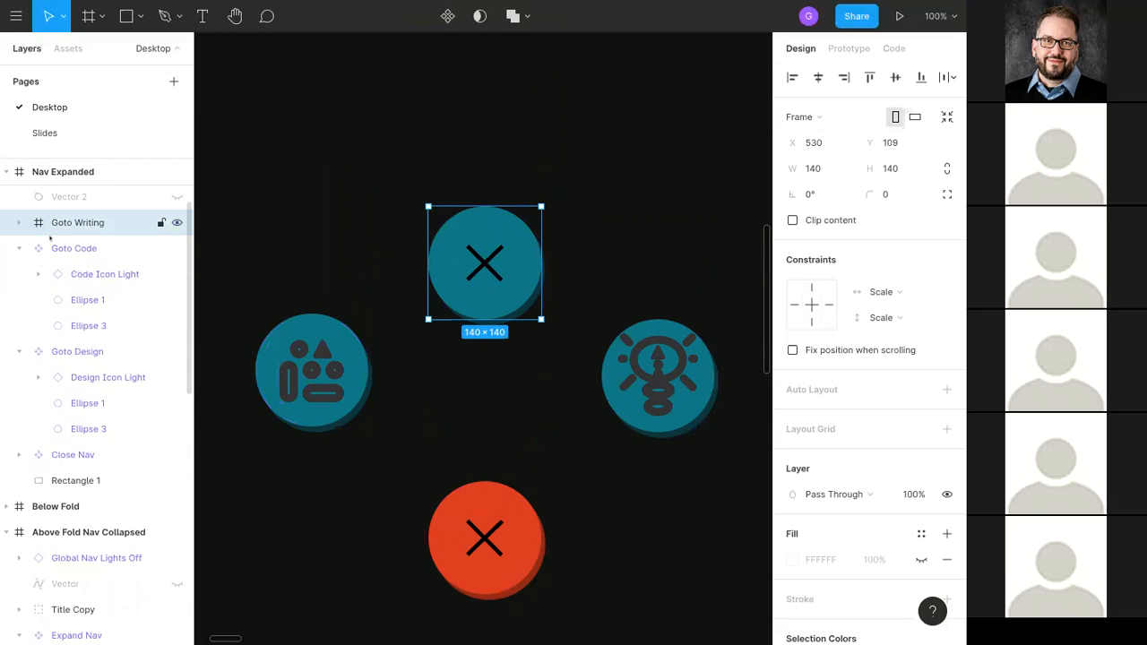
{"action": "left_click", "coordinate": [20, 222]}
{"action": "left_click", "coordinate": [56, 254]}
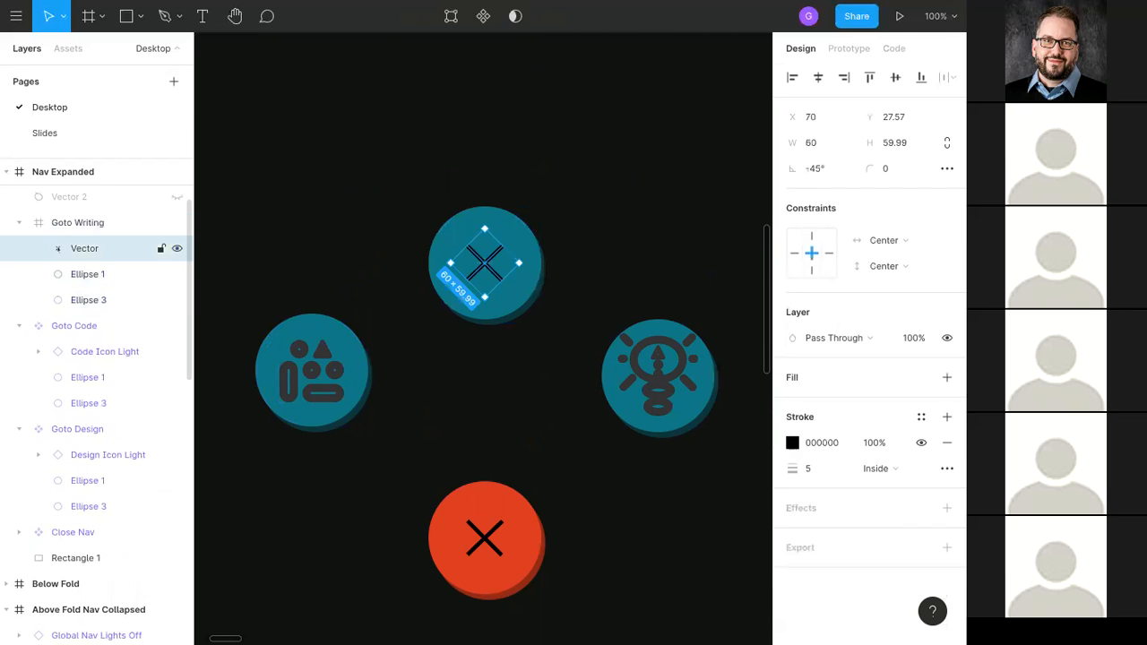
{"action": "key", "text": "Delete"}
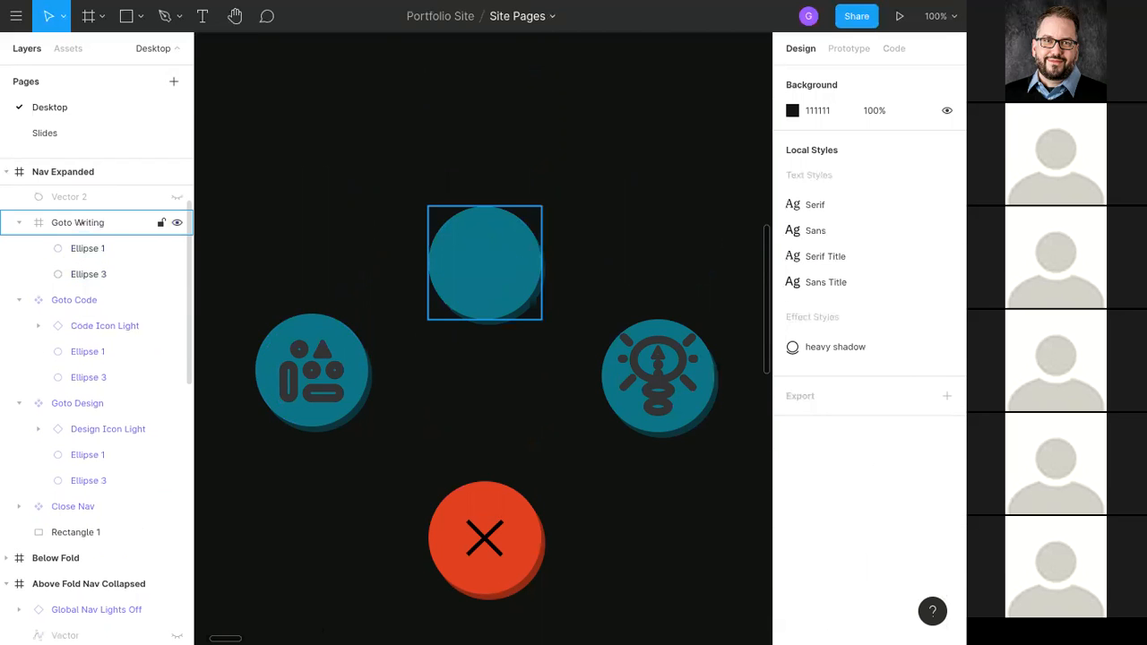
Step: Place a Write Icon Light instance from the Iconography library on the canvas beside the Goto Writing circle
{"action": "left_click", "coordinate": [68, 49]}
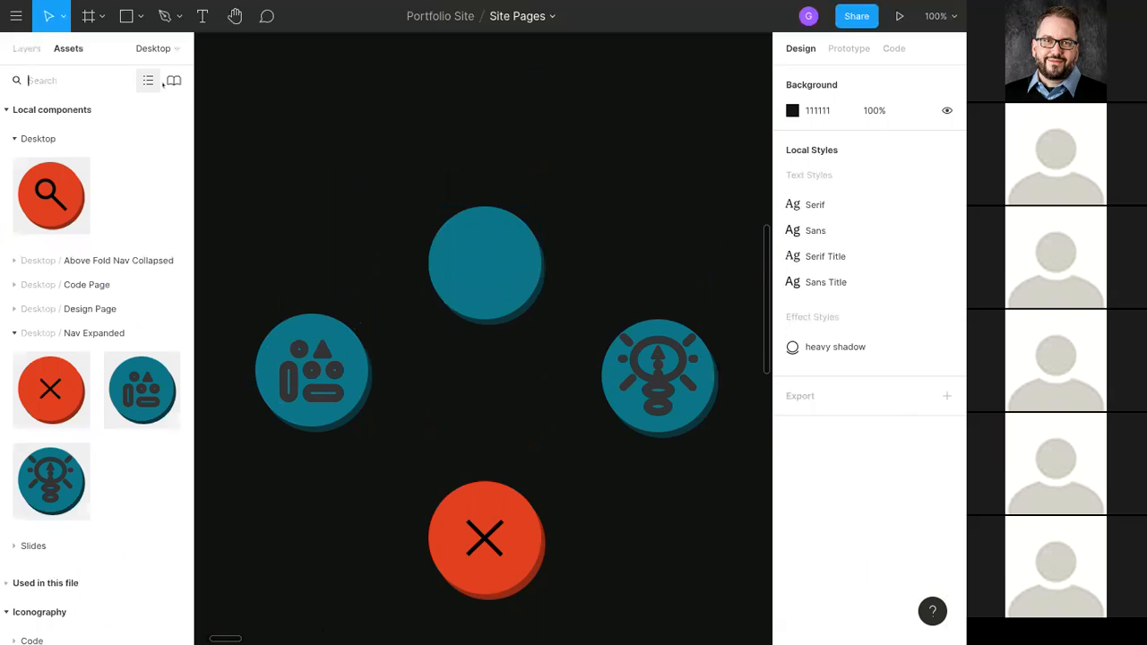
{"action": "left_click", "coordinate": [174, 81]}
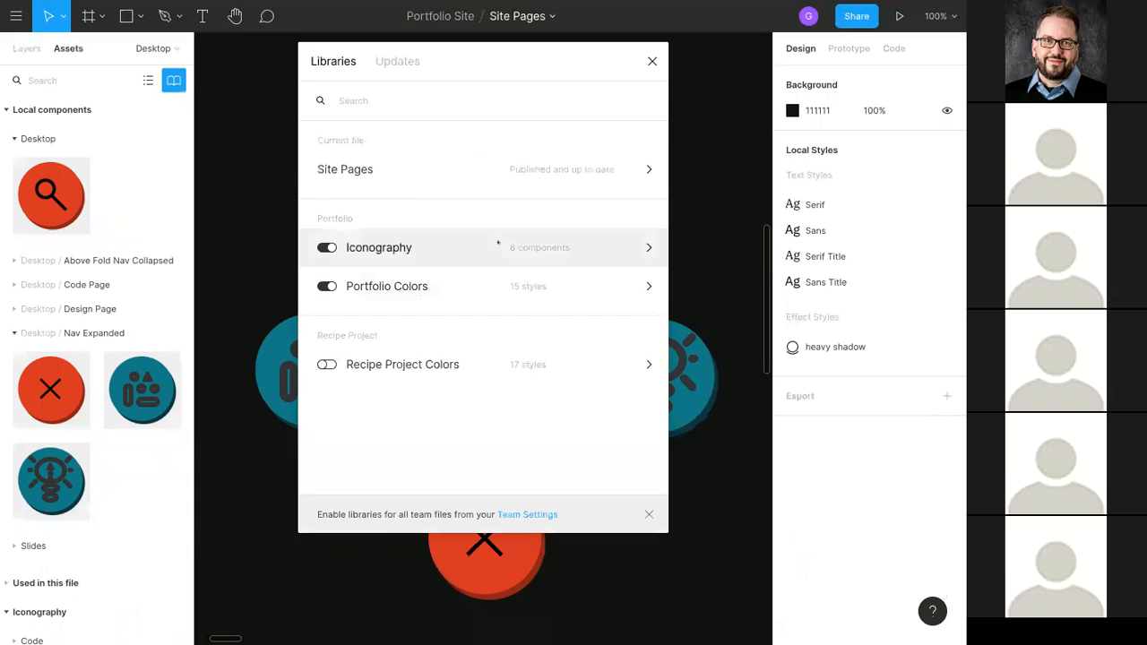
{"action": "left_click", "coordinate": [498, 244]}
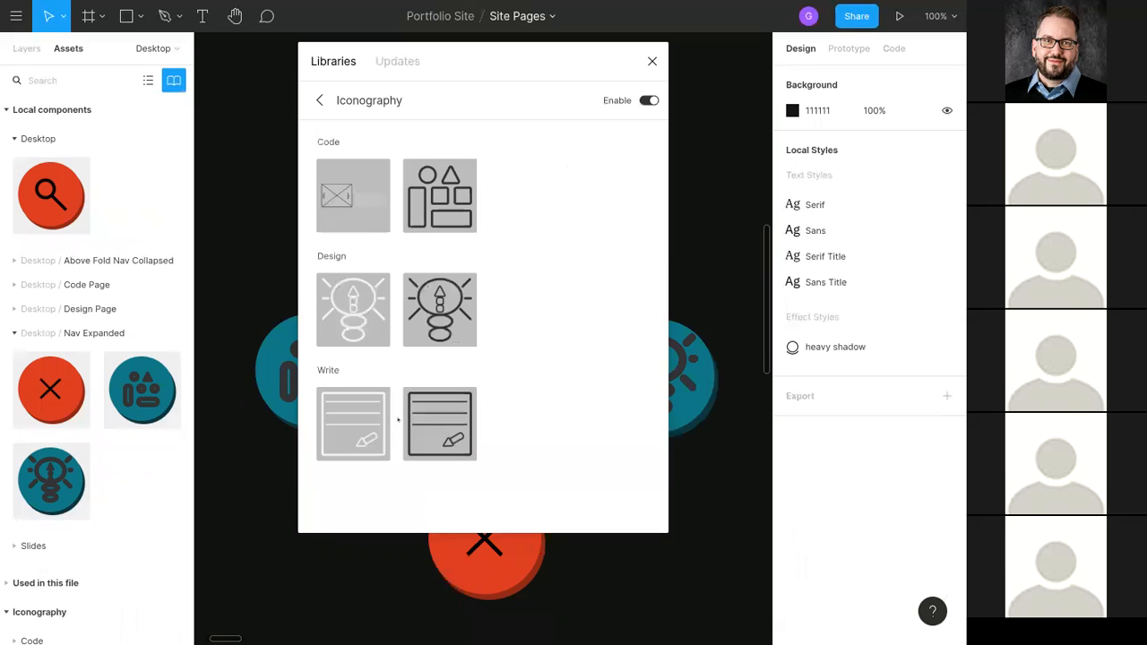
{"action": "left_click_drag", "start_coordinate": [439, 425], "coordinate": [708, 269]}
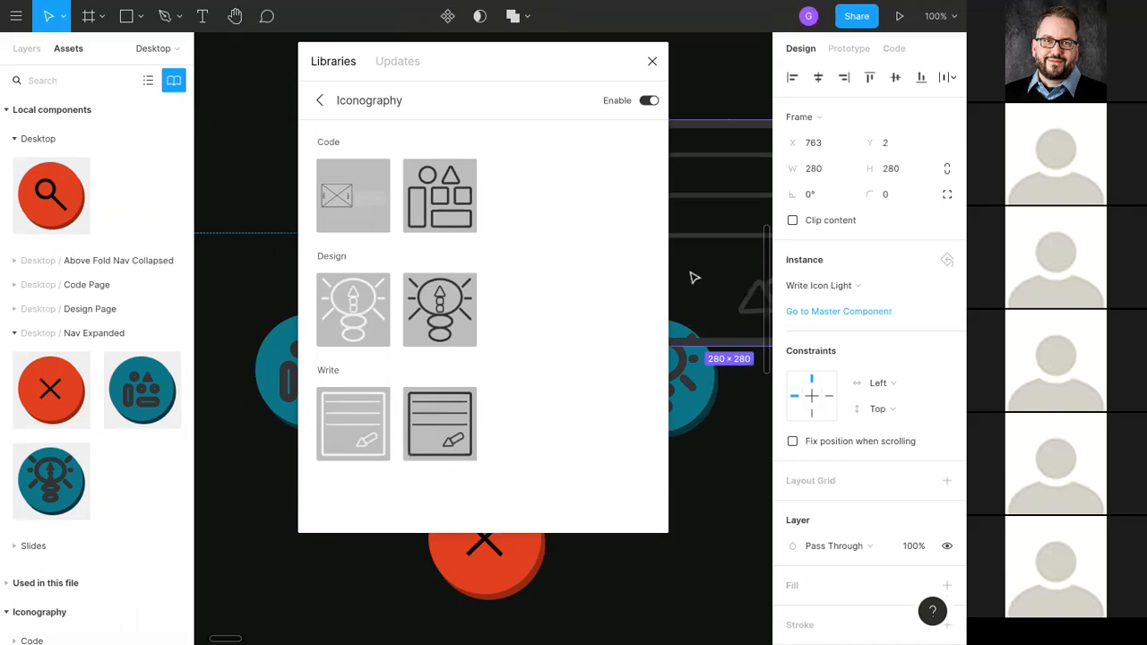
{"action": "left_click", "coordinate": [652, 63]}
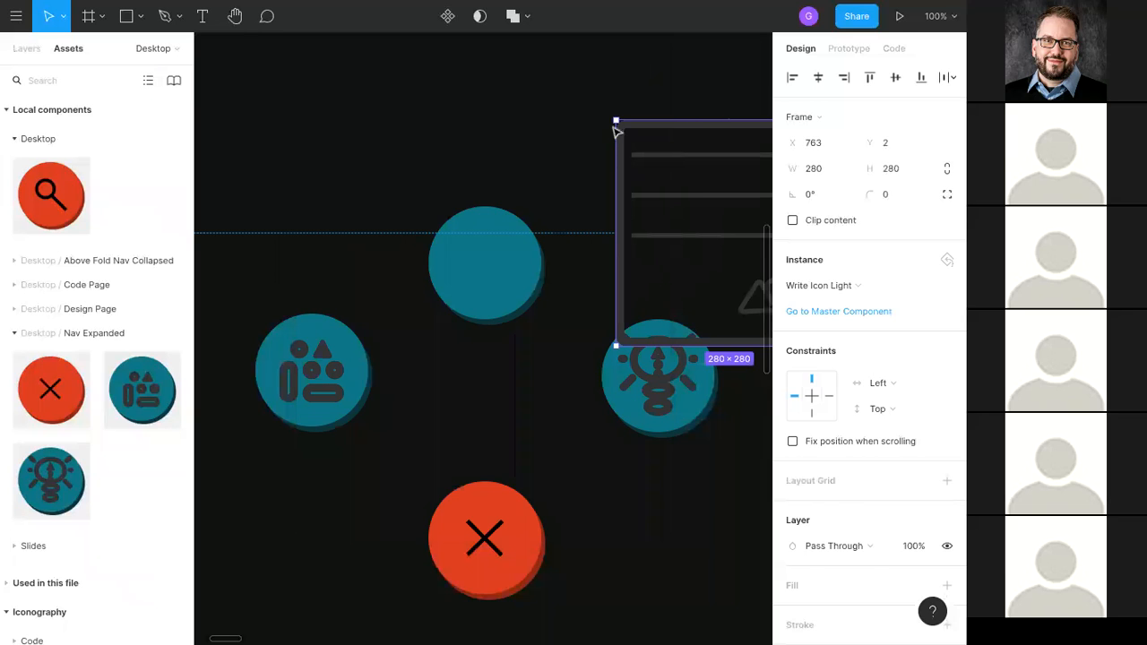
Step: Resize the Write Icon Light instance to 100 × 100 and centre it on the Goto Writing circle
{"action": "left_click_drag", "start_coordinate": [613, 120], "coordinate": [729, 233]}
{"action": "left_click", "coordinate": [824, 169]}
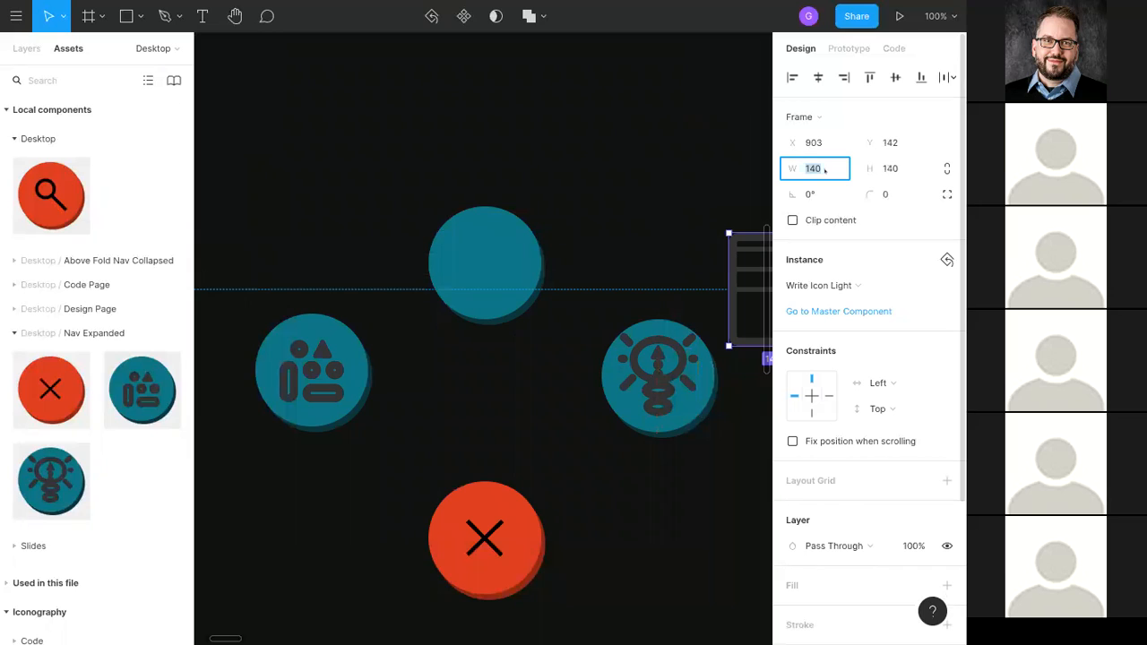
{"action": "type", "text": "100"}
{"action": "key", "text": "Return"}
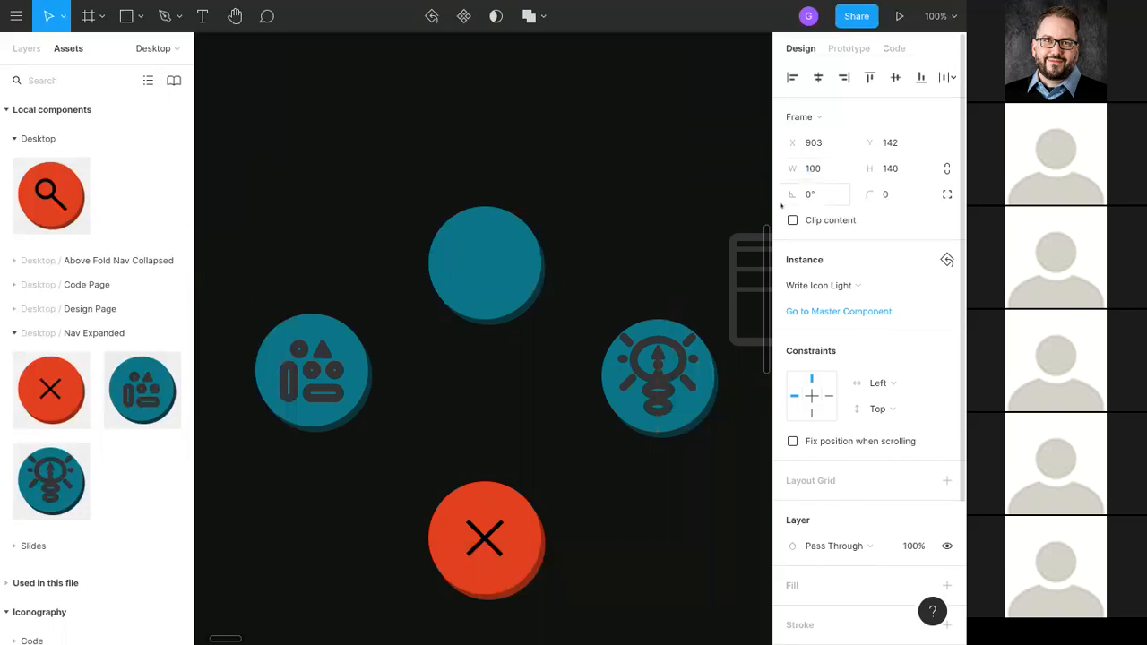
{"action": "left_click", "coordinate": [898, 169]}
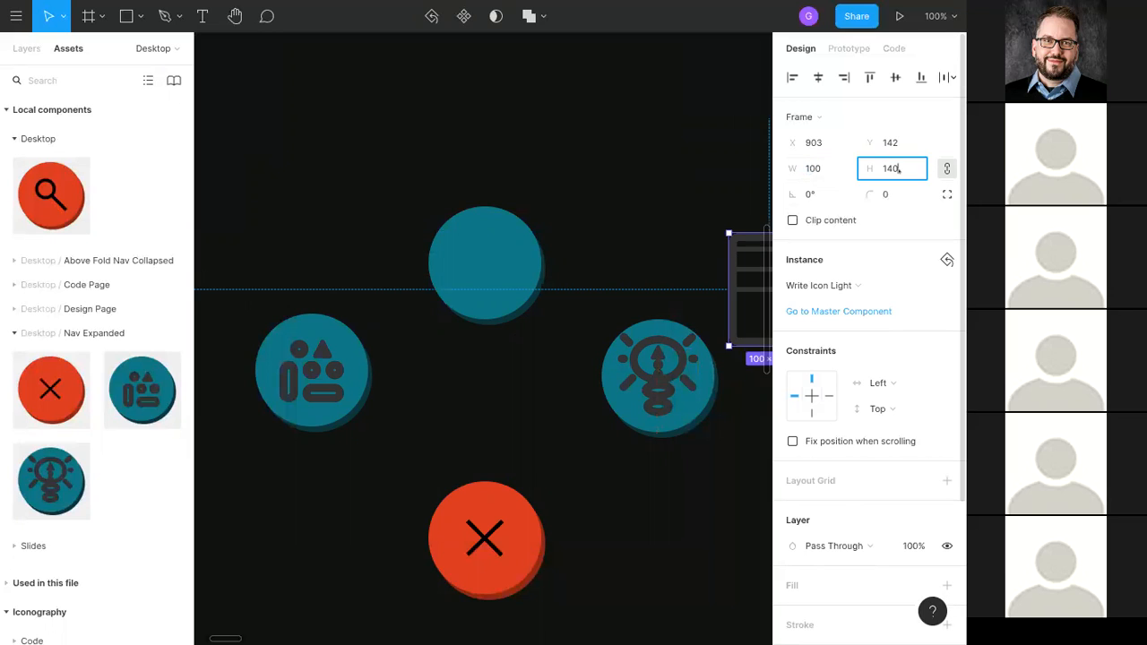
{"action": "left_click", "coordinate": [944, 169]}
{"action": "left_click", "coordinate": [909, 168]}
{"action": "key", "text": "BackSpace"}
{"action": "key", "text": "BackSpace"}
{"action": "type", "text": "00"}
{"action": "key", "text": "Return"}
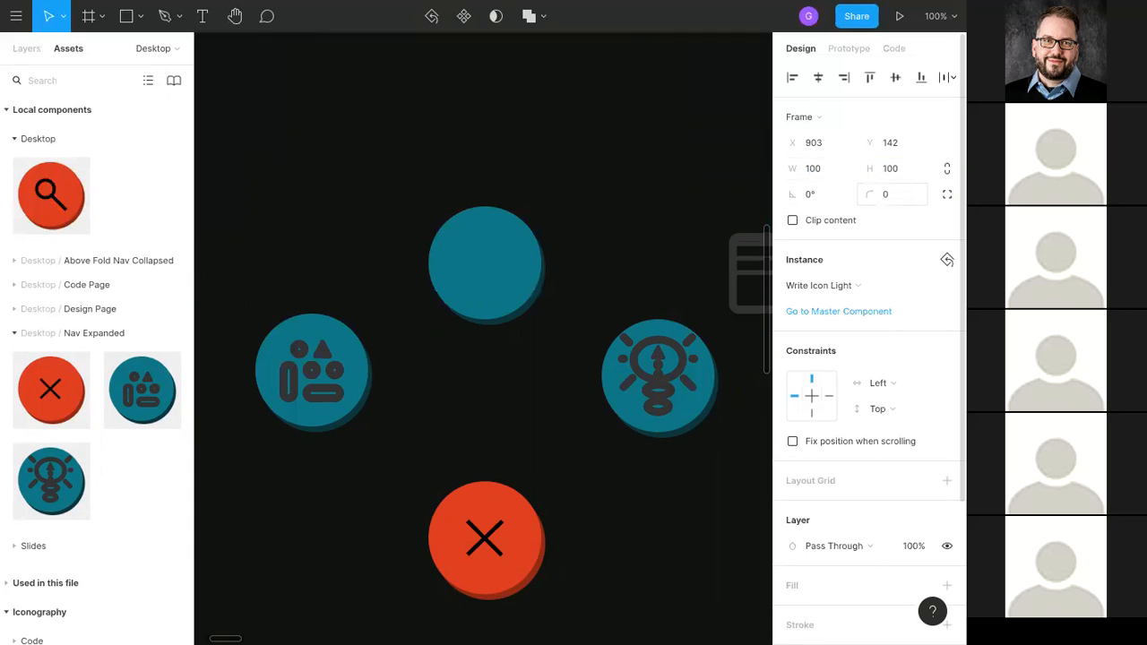
{"action": "left_click_drag", "start_coordinate": [768, 287], "coordinate": [450, 288]}
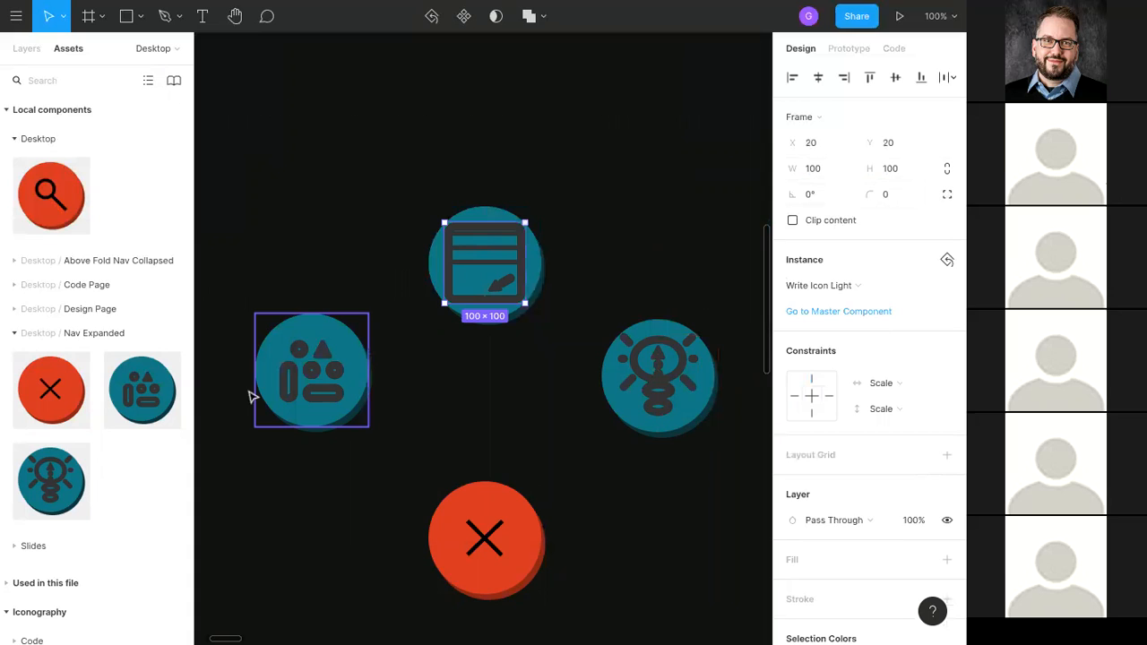
Step: Turn the Goto Writing frame with its circle and icon into a component
{"action": "scroll", "coordinate": [415, 401], "scroll_direction": "down", "scroll_amount": 2}
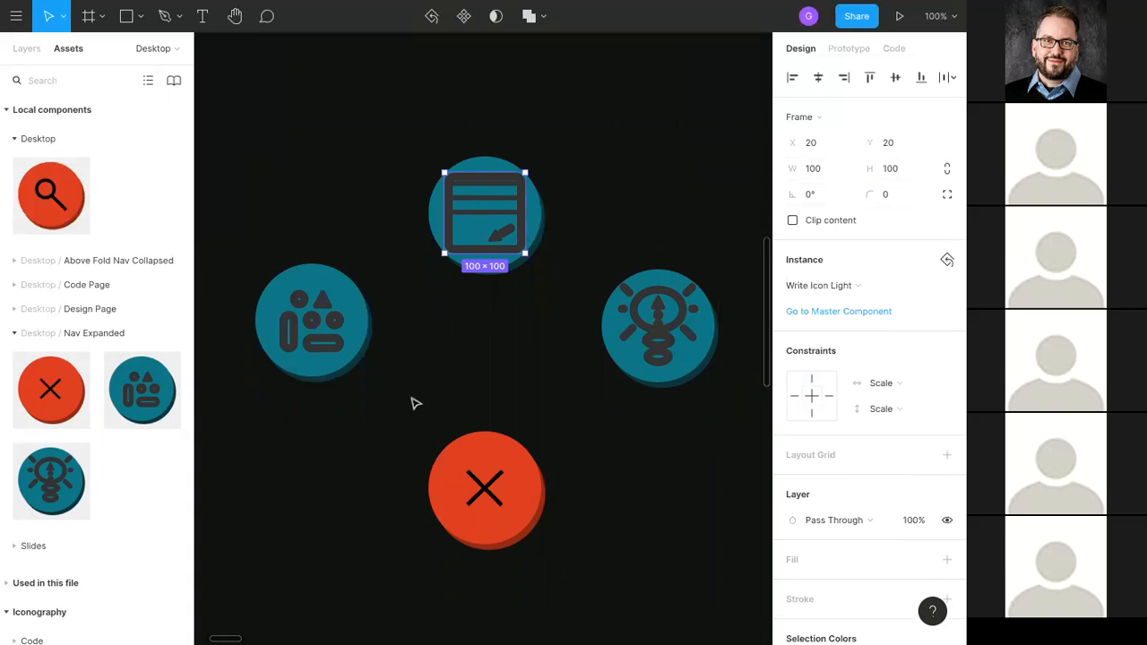
{"action": "left_click", "coordinate": [332, 350]}
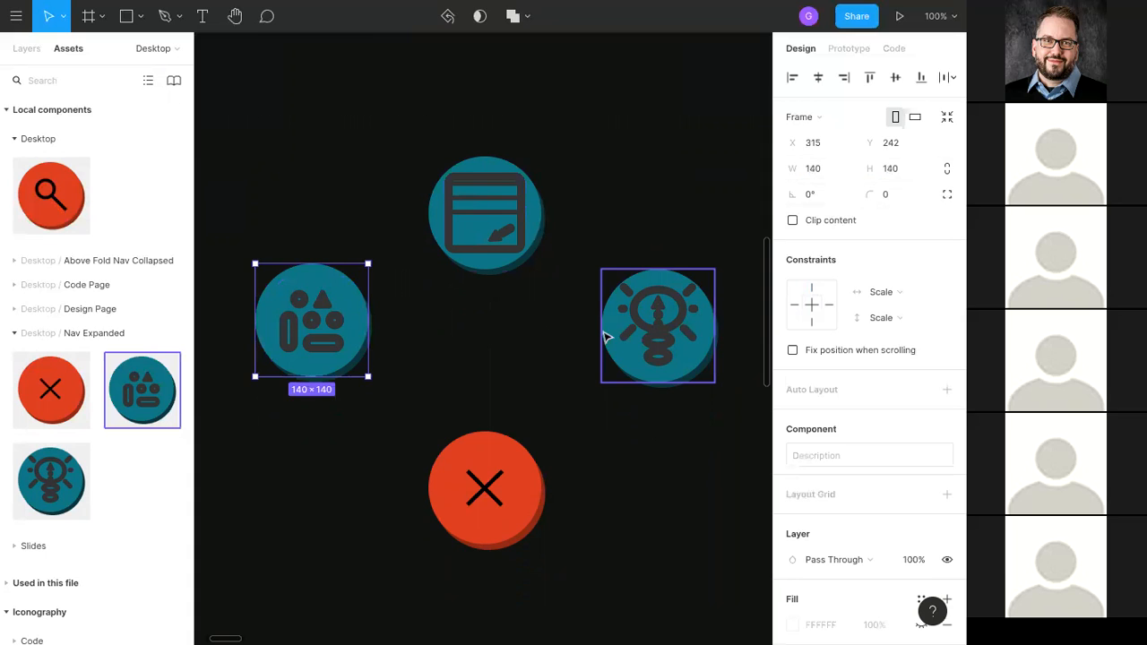
{"action": "scroll", "coordinate": [681, 368], "scroll_direction": "down", "scroll_amount": 2}
{"action": "scroll", "coordinate": [717, 394], "scroll_direction": "up", "scroll_amount": 2}
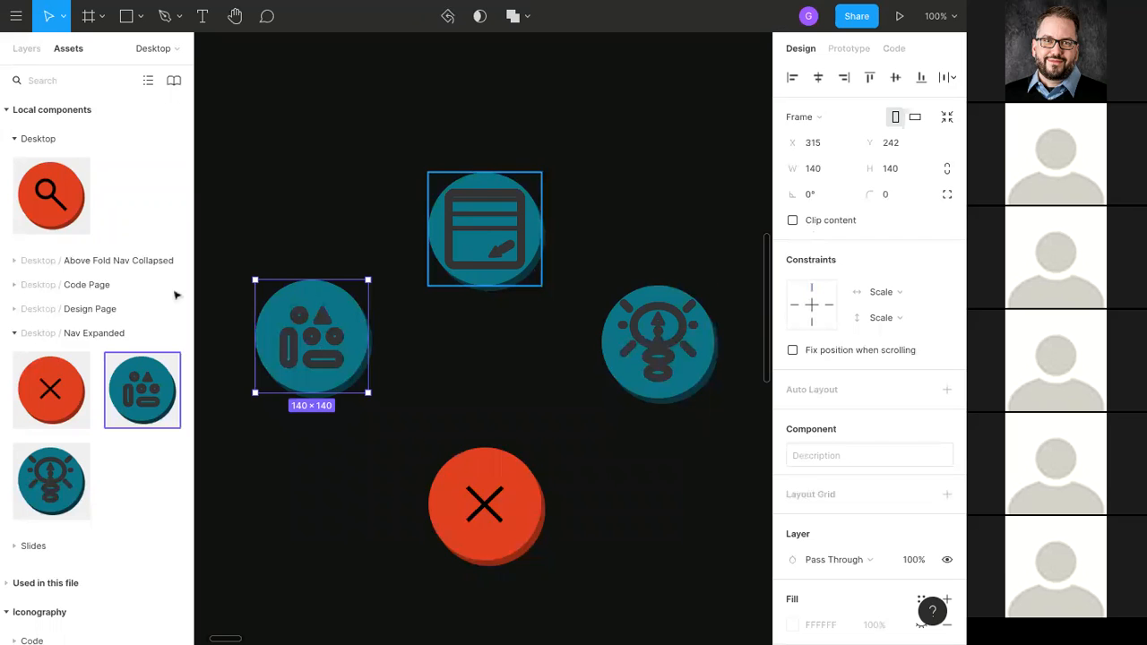
{"action": "left_click", "coordinate": [27, 50]}
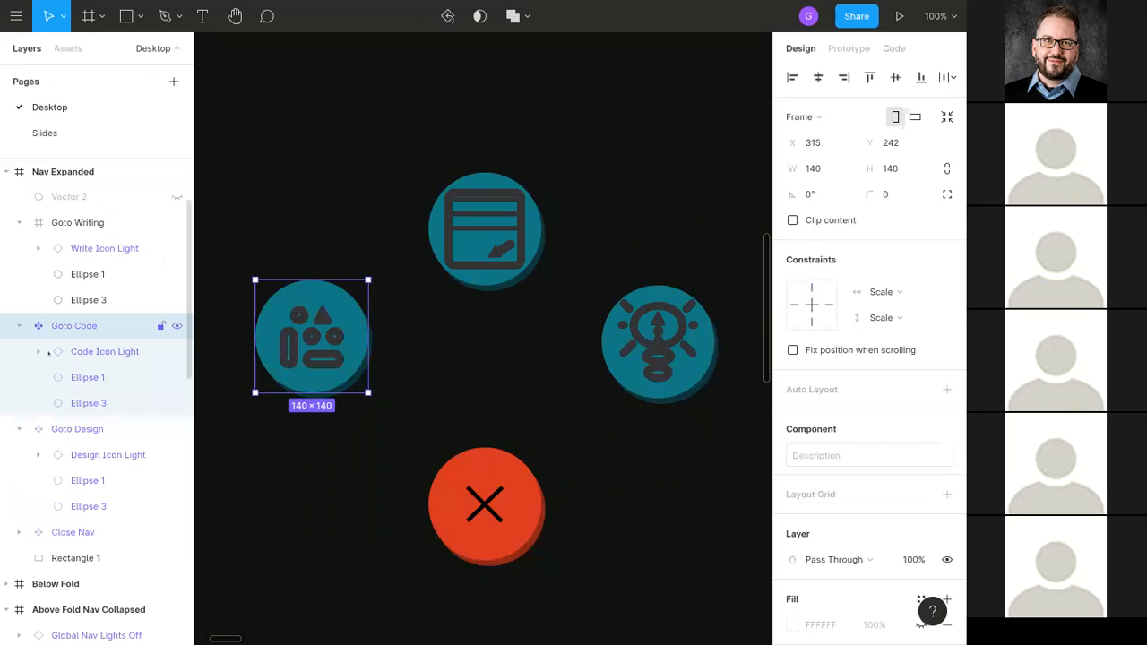
{"action": "left_click", "coordinate": [83, 228]}
{"action": "right_click", "coordinate": [84, 233]}
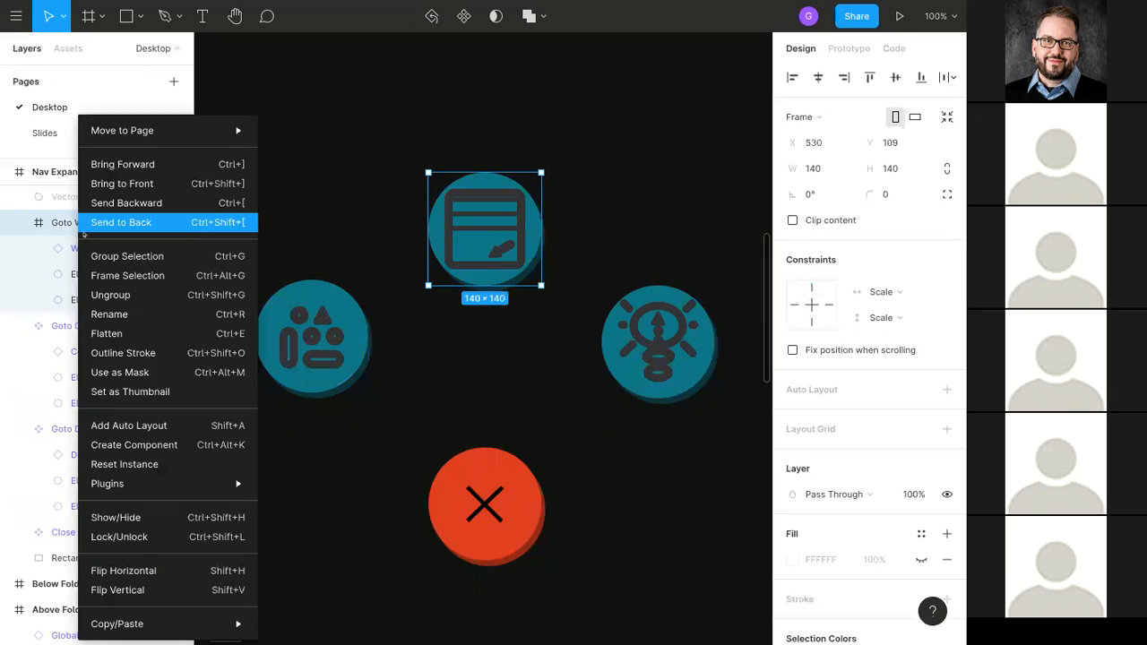
{"action": "left_click", "coordinate": [135, 440]}
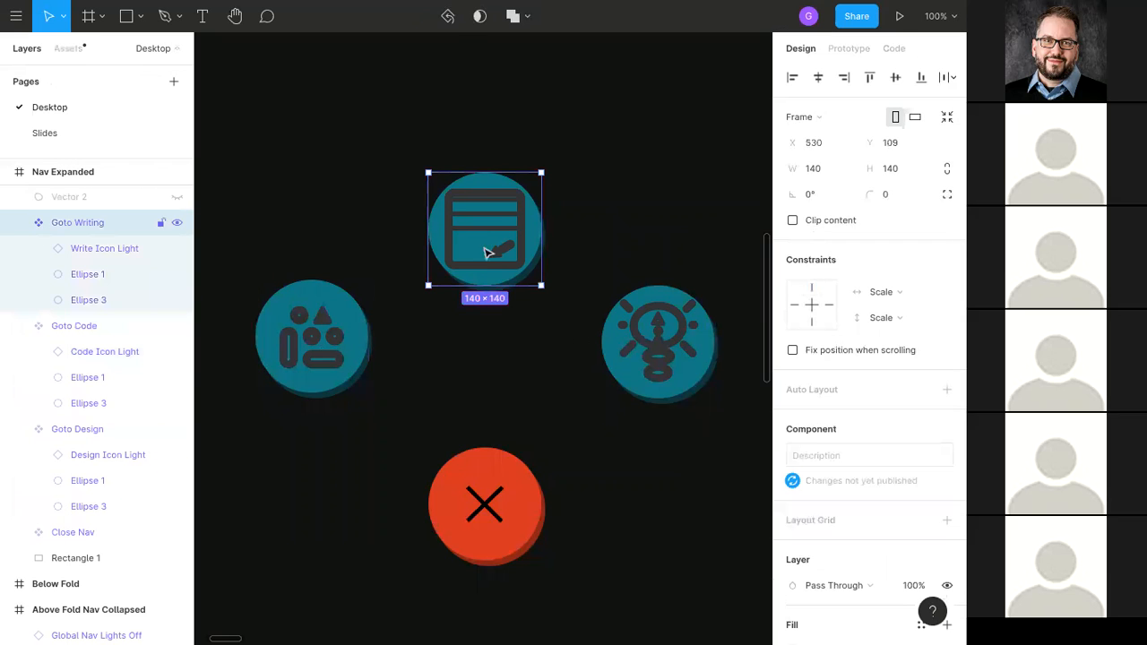
Step: Open the overview of the libraries available to this file
{"action": "left_click", "coordinate": [71, 48]}
{"action": "left_click", "coordinate": [174, 80]}
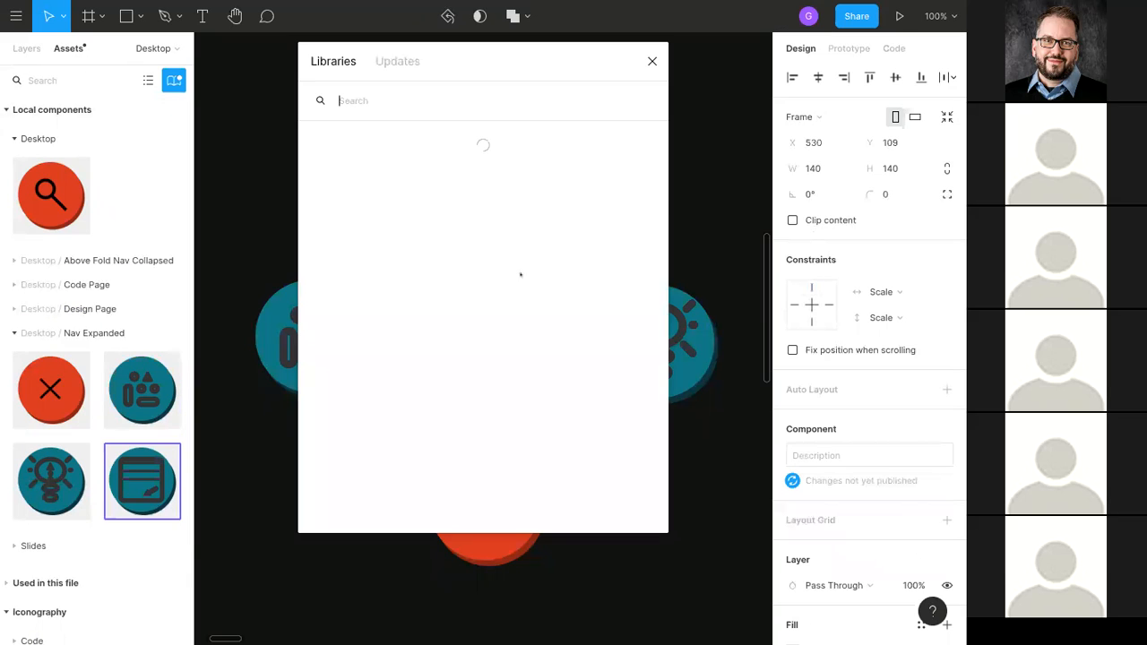
{"action": "type", "text": "Created Writing "}
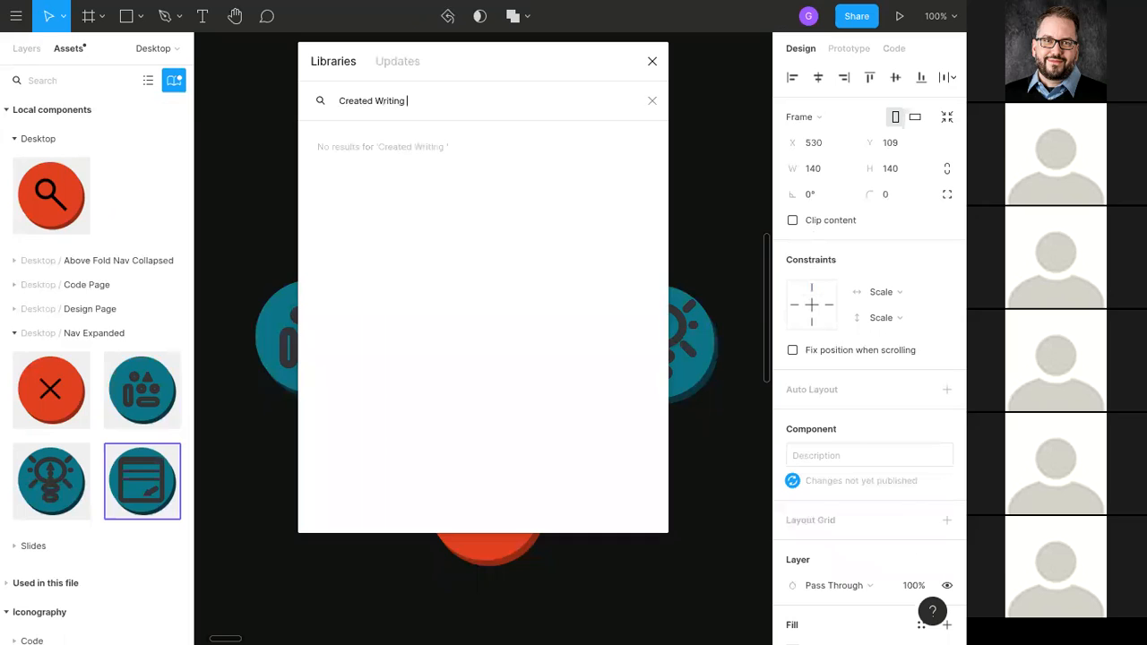
{"action": "type", "text": "Nav Button"}
{"action": "left_click", "coordinate": [652, 100]}
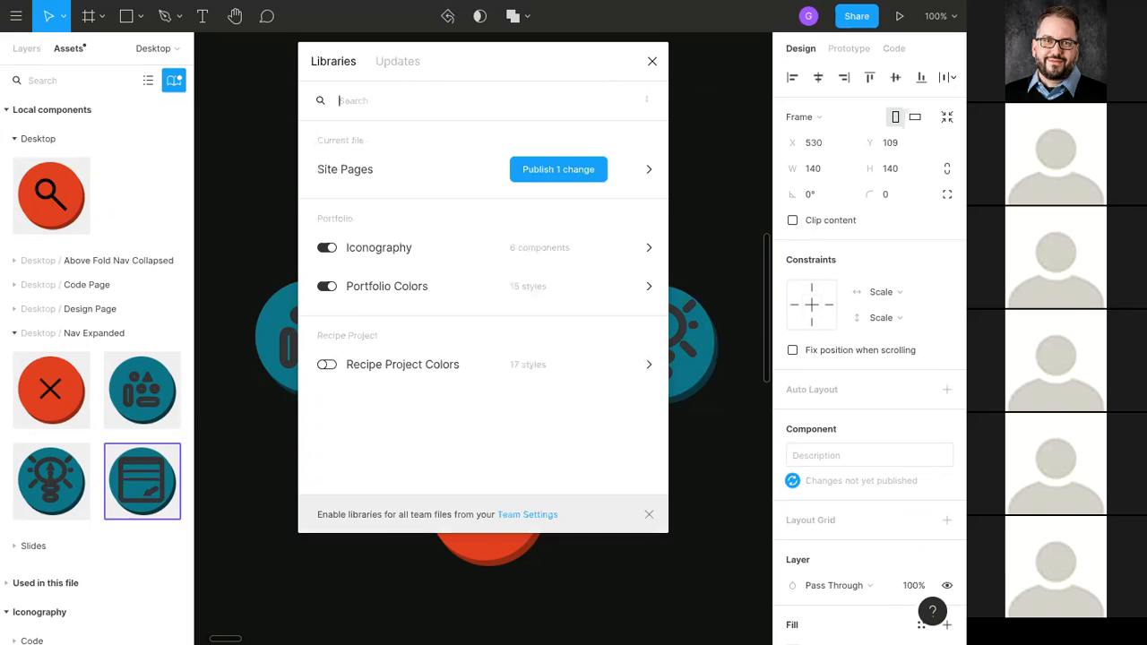
Step: Publish the pending Site Pages library change with the description "Created Writing Nav Button"
{"action": "left_click", "coordinate": [549, 169]}
{"action": "type", "text": "Created"}
{"action": "key", "text": "BackSpace"}
{"action": "key", "text": "BackSpace"}
{"action": "type", "text": "Writing N"}
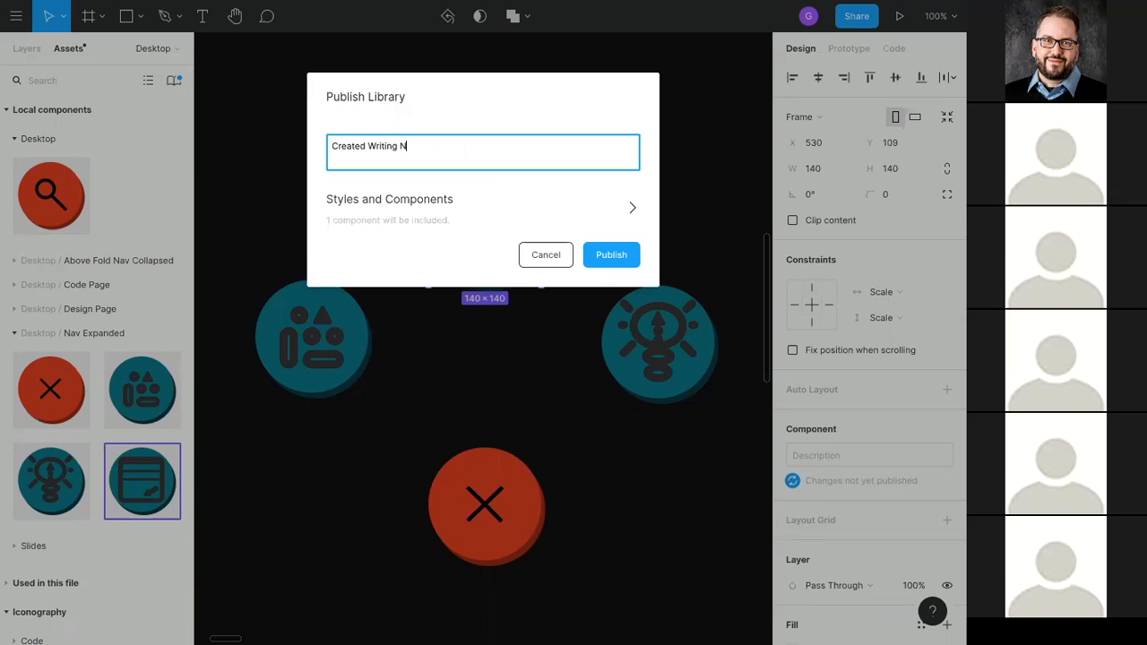
{"action": "type", "text": "av Button"}
{"action": "left_click", "coordinate": [613, 255]}
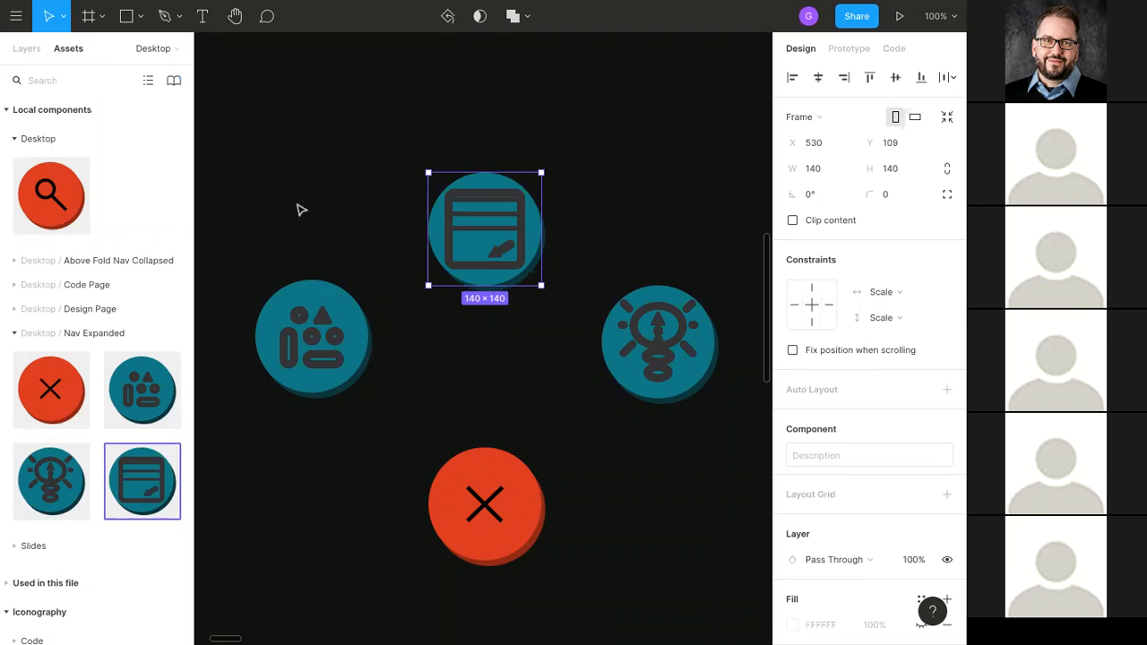
Step: Look over the page frames from Above Fold Nav Collapsed to Contact and clear the selection
{"action": "key", "text": "minus"}
{"action": "key", "text": "minus"}
{"action": "key", "text": "minus"}
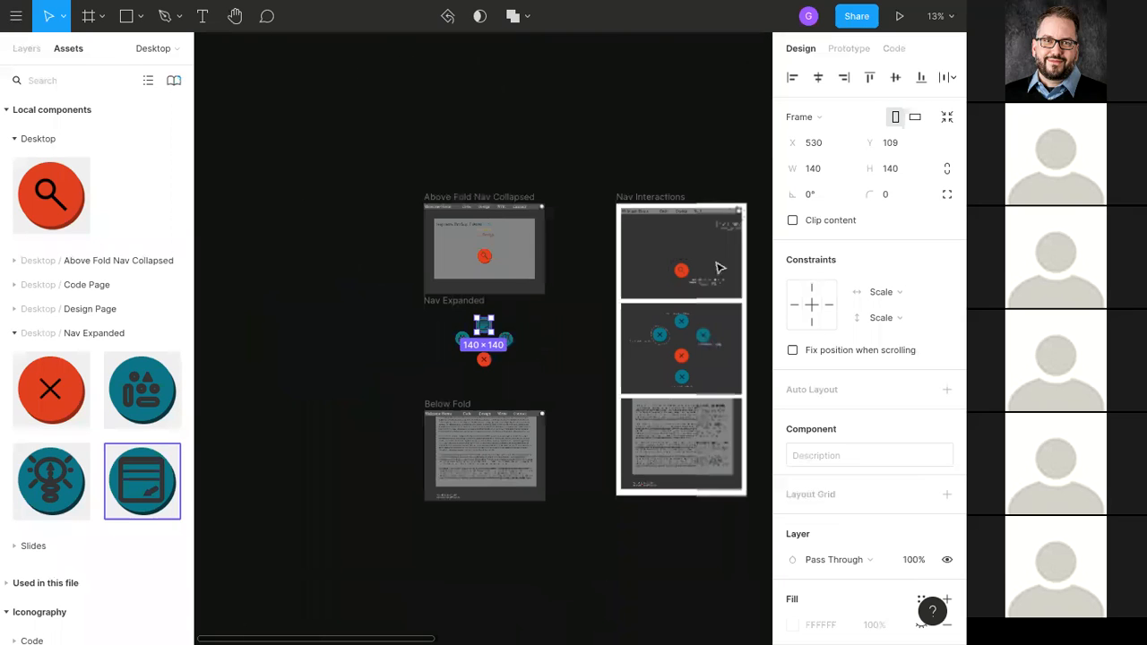
{"action": "left_click_drag", "start_coordinate": [587, 359], "coordinate": [280, 403]}
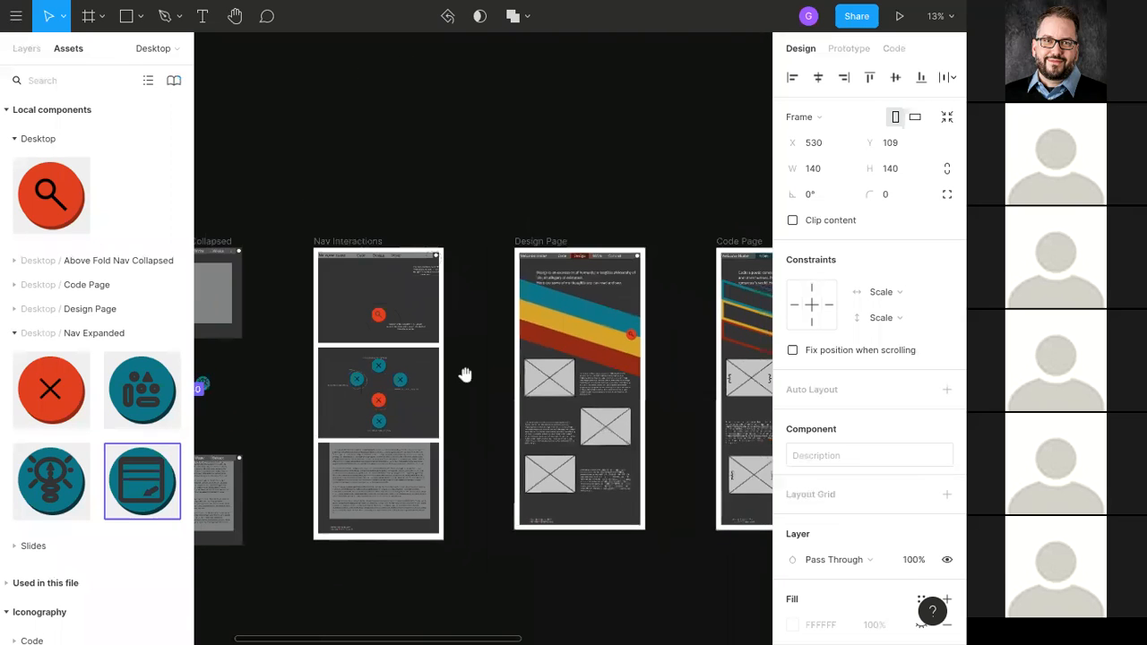
{"action": "left_click_drag", "start_coordinate": [482, 368], "coordinate": [285, 377]}
{"action": "left_click_drag", "start_coordinate": [481, 342], "coordinate": [326, 354]}
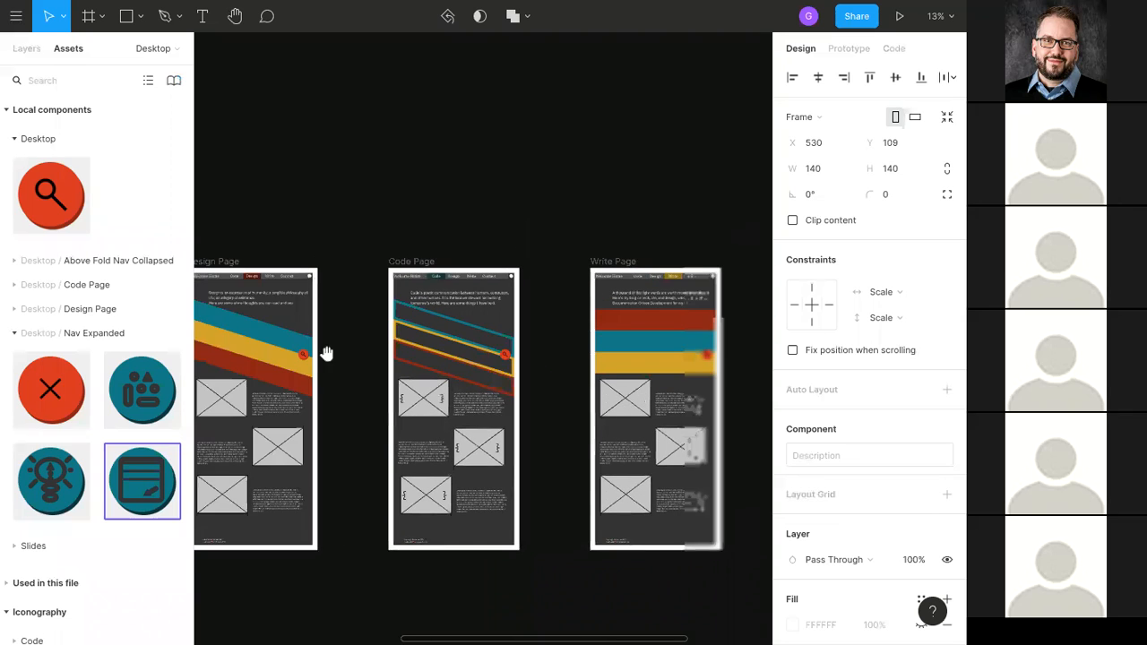
{"action": "left_click_drag", "start_coordinate": [501, 333], "coordinate": [313, 340]}
{"action": "left_click_drag", "start_coordinate": [556, 330], "coordinate": [625, 199]}
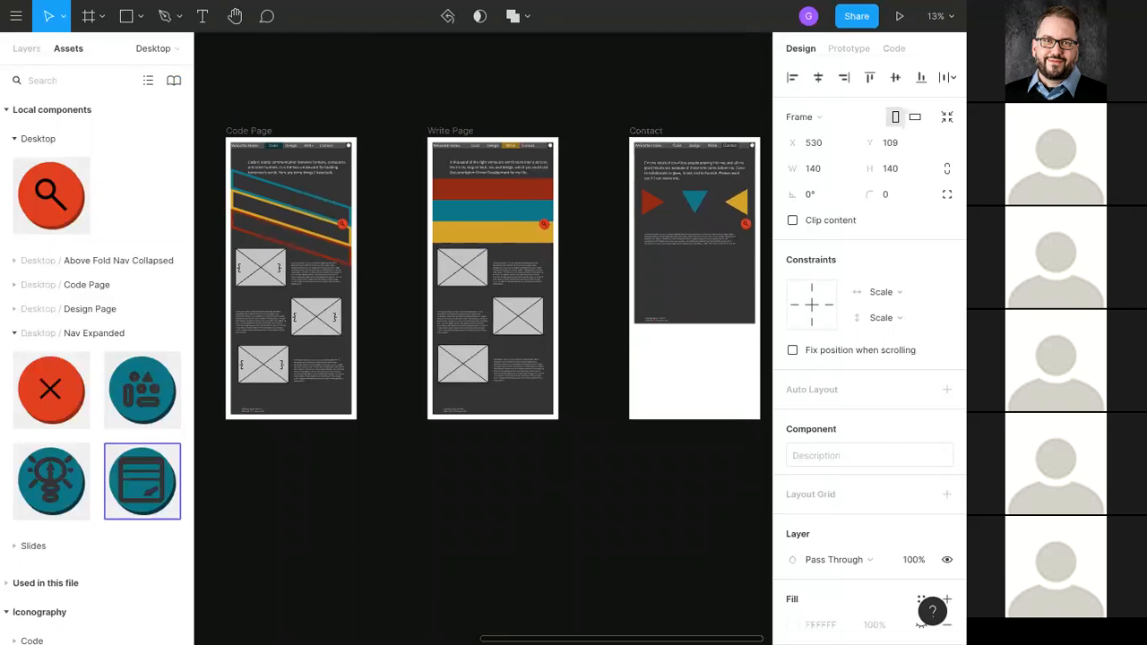
{"action": "left_click_drag", "start_coordinate": [429, 291], "coordinate": [701, 256]}
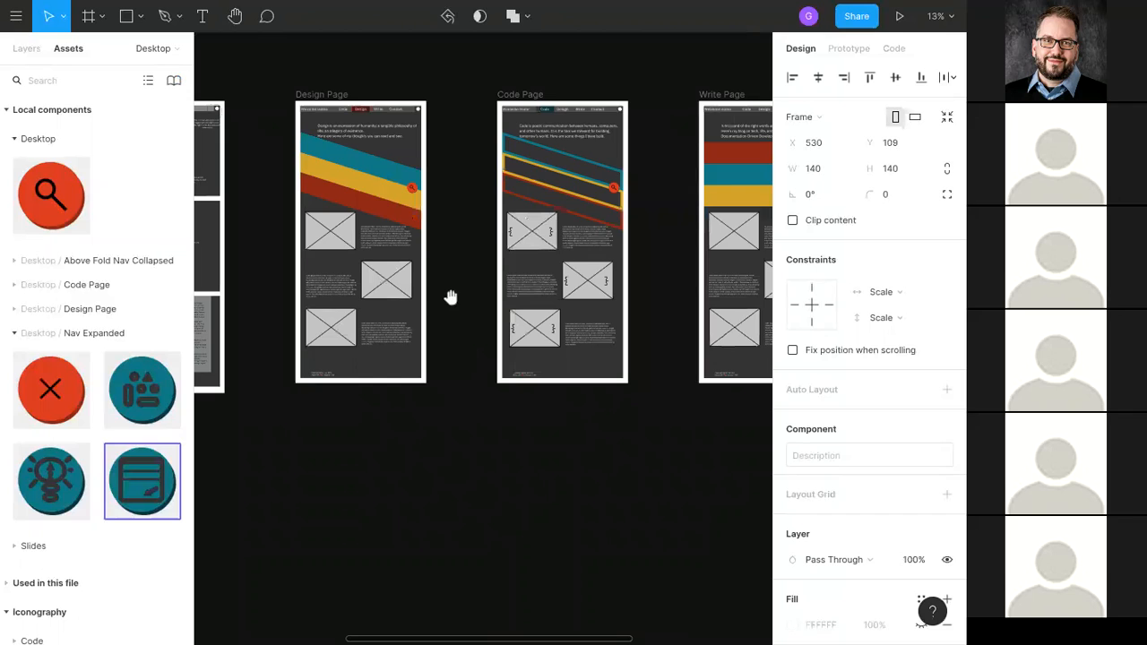
{"action": "scroll", "coordinate": [450, 298], "scroll_direction": "up", "scroll_amount": 2}
{"action": "scroll", "coordinate": [451, 298], "scroll_direction": "left", "scroll_amount": 8}
{"action": "left_click_drag", "start_coordinate": [375, 399], "coordinate": [438, 371]}
{"action": "mouse_move", "coordinate": [415, 642]}
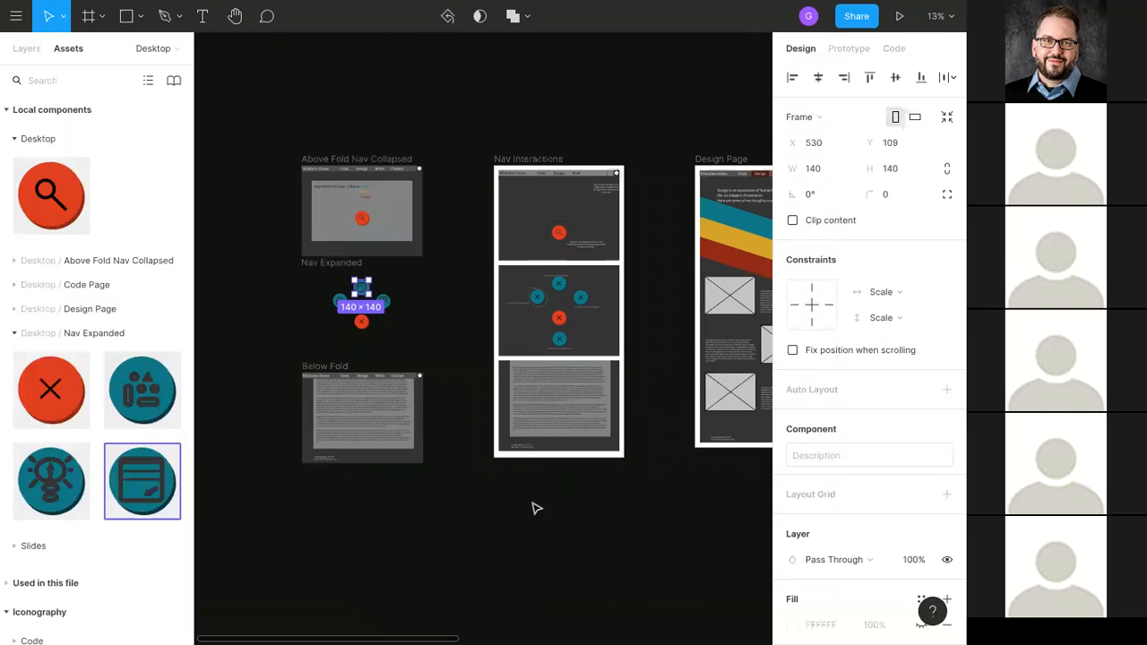
{"action": "left_click", "coordinate": [484, 516]}
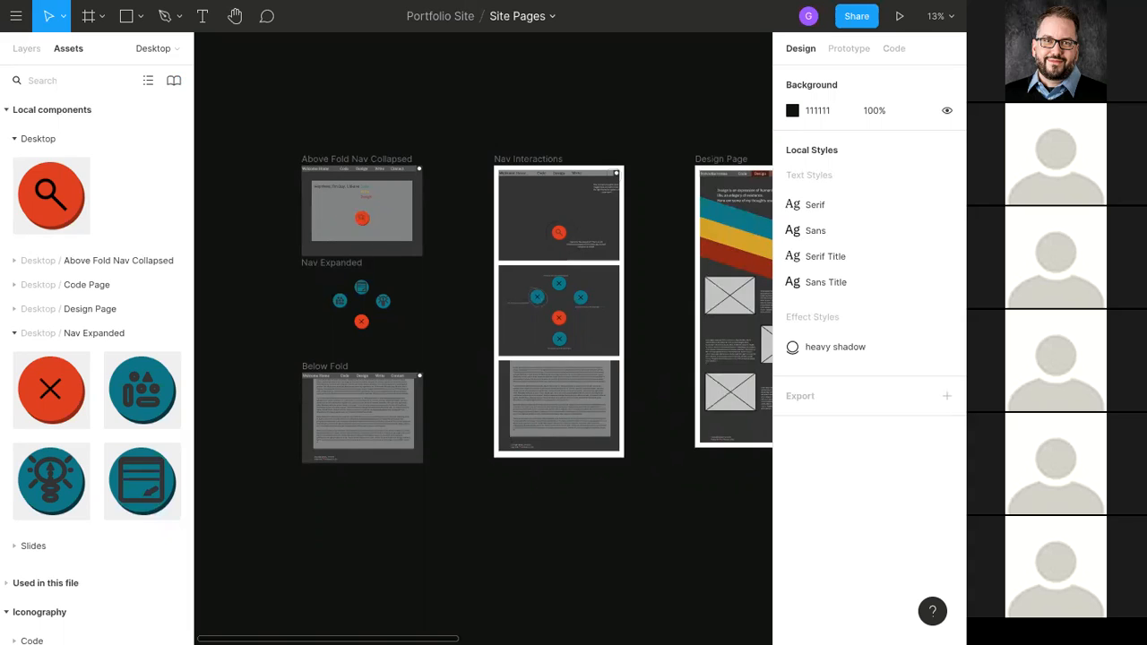
Step: Switch the file from the Desktop page to the Slides page
{"action": "left_click", "coordinate": [15, 20]}
{"action": "left_click", "coordinate": [15, 19]}
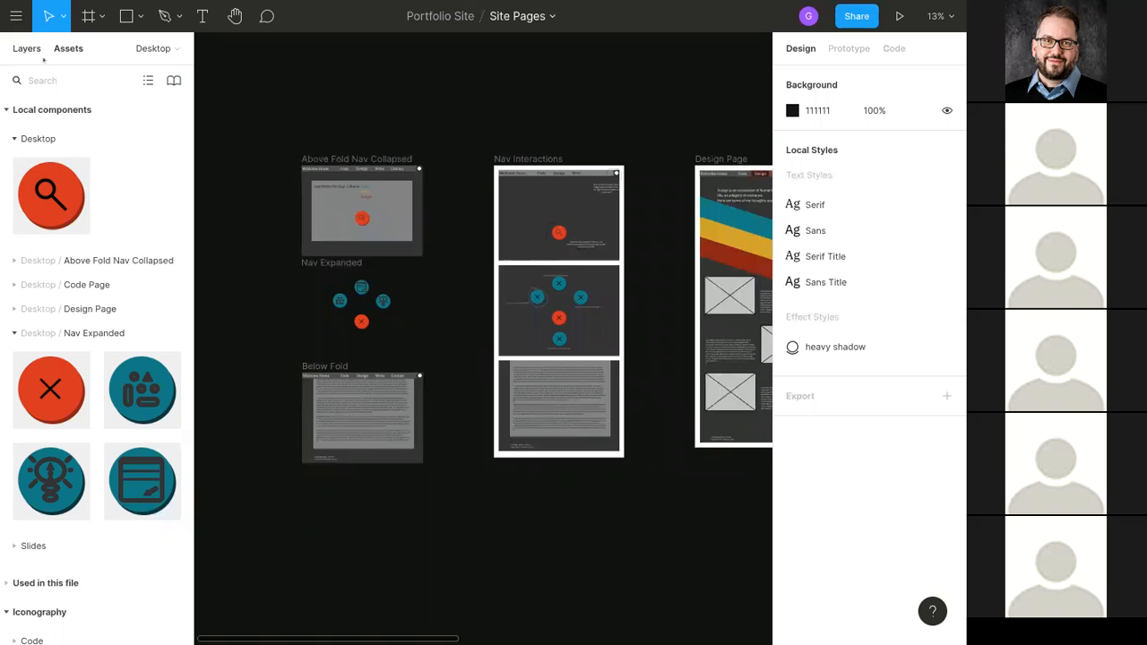
{"action": "left_click", "coordinate": [156, 49]}
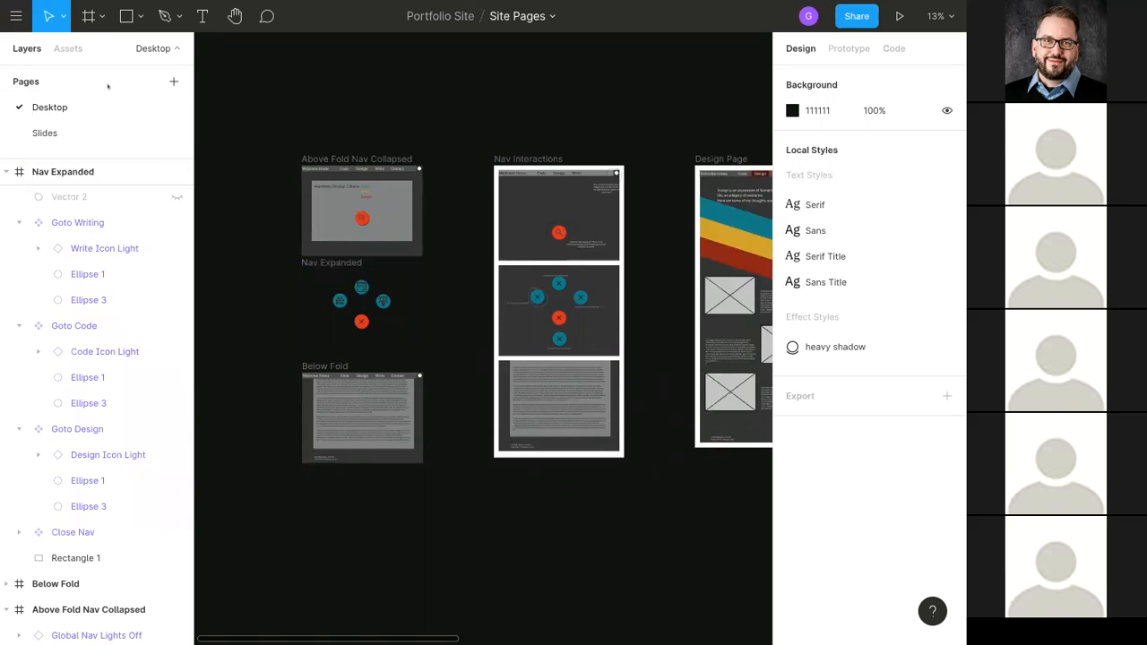
{"action": "left_click", "coordinate": [44, 135]}
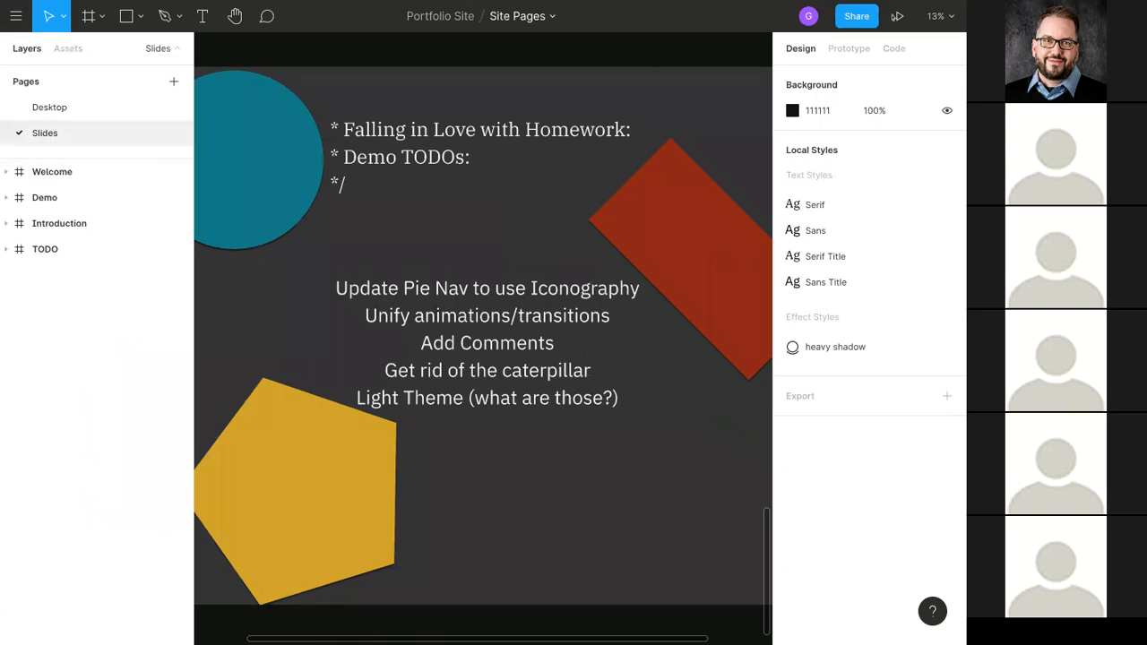
Step: Present the slides as a prototype and open the presentation's display scaling options
{"action": "left_click", "coordinate": [899, 16]}
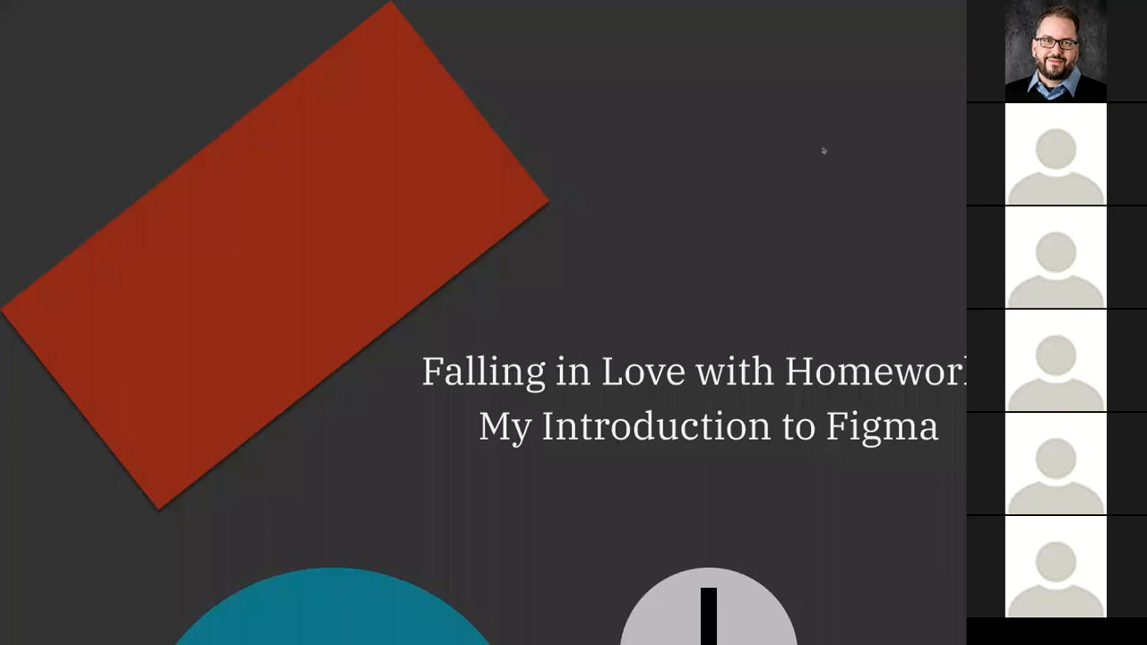
{"action": "mouse_move", "coordinate": [728, 2]}
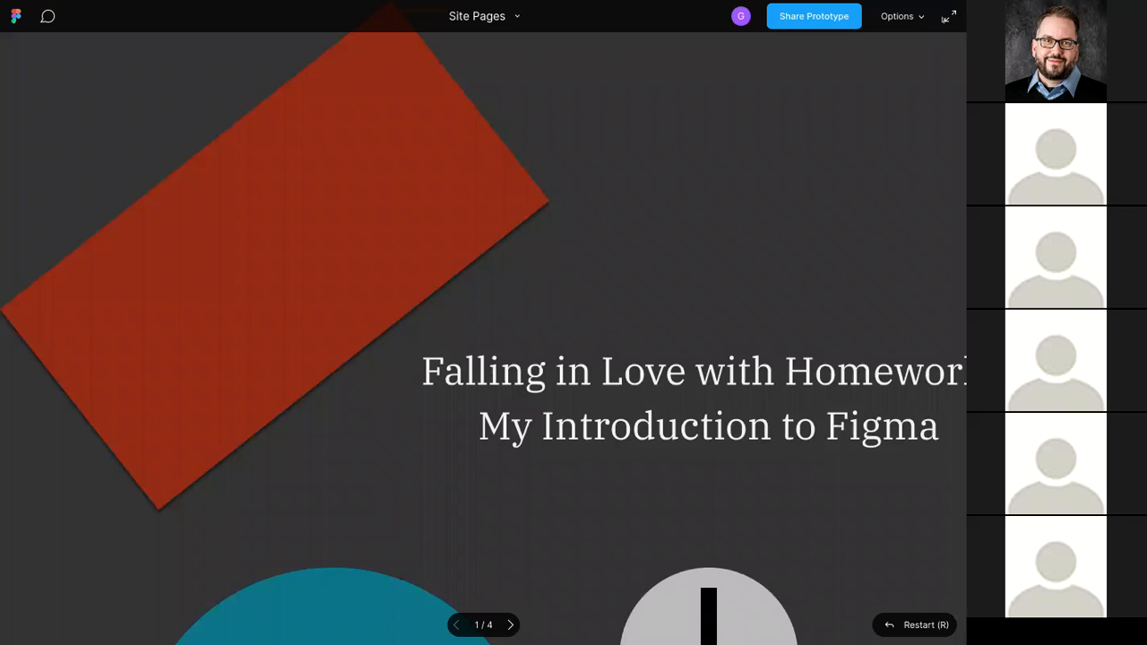
{"action": "left_click", "coordinate": [919, 16]}
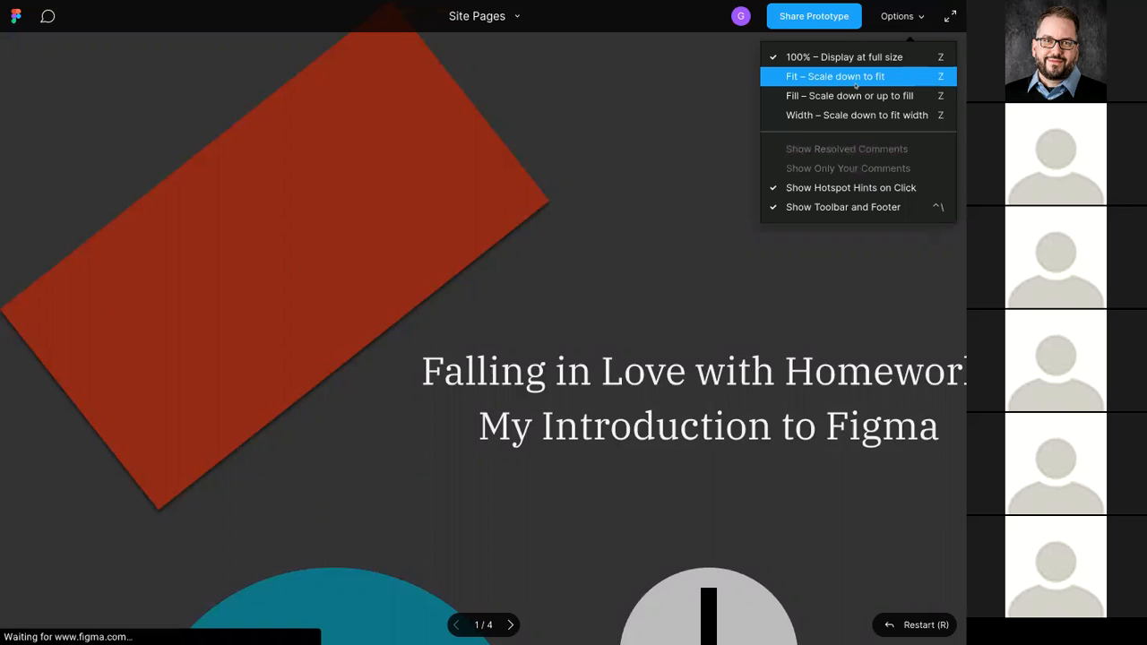
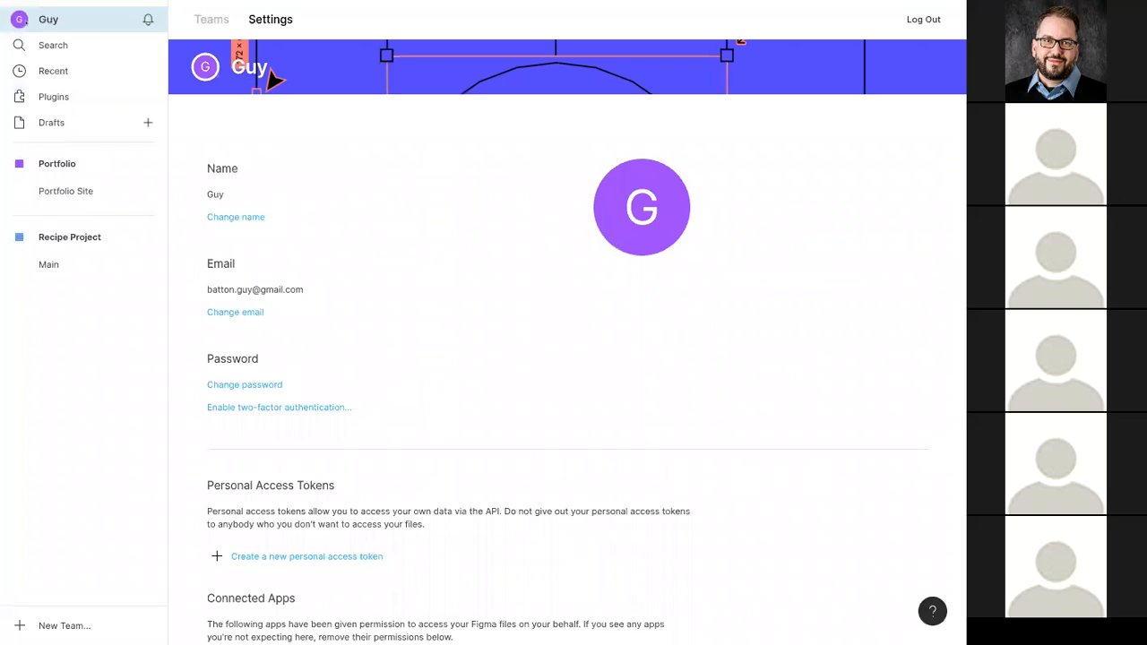
Step: Log out of the account from its settings page
{"action": "right_click", "coordinate": [15, 14]}
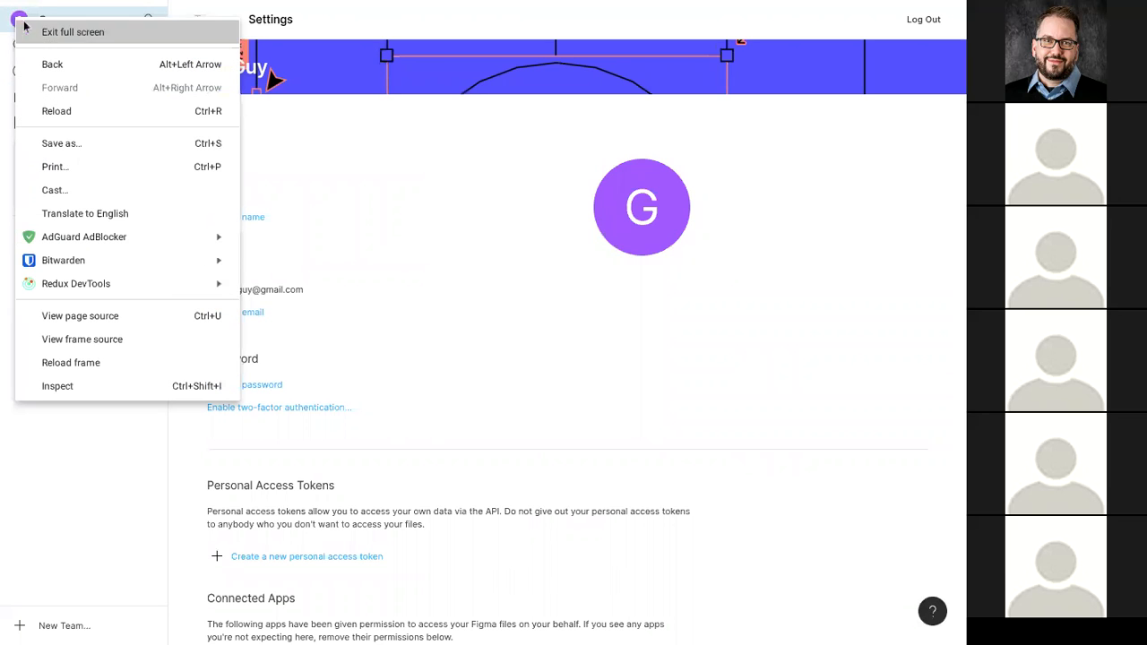
{"action": "left_click", "coordinate": [935, 25]}
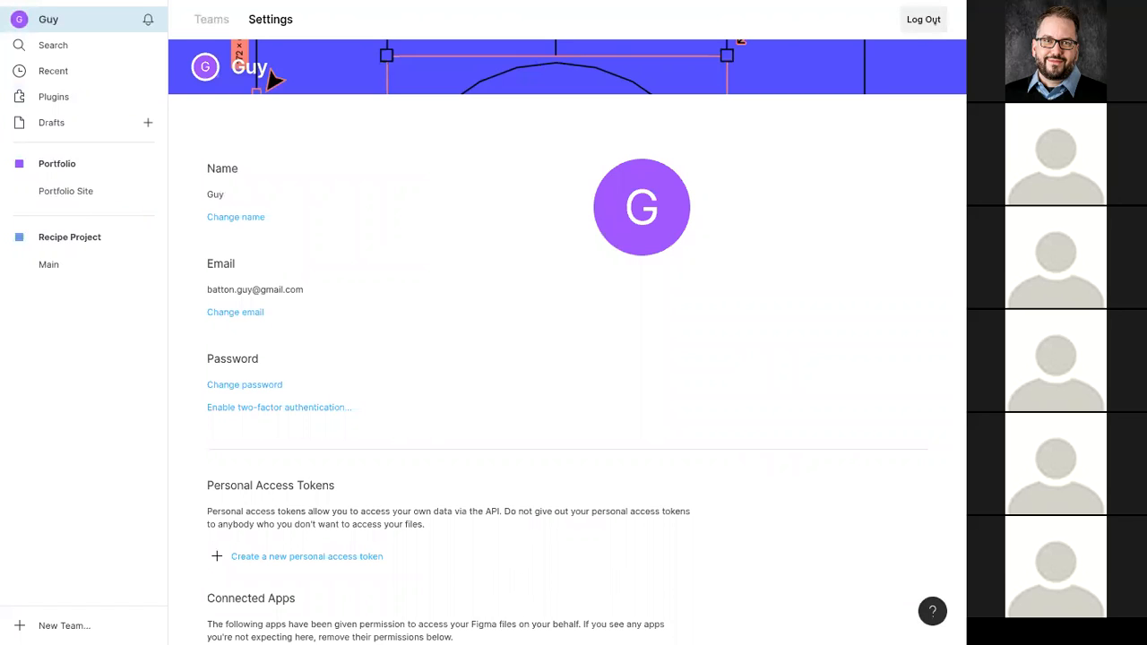
{"action": "left_click", "coordinate": [924, 18]}
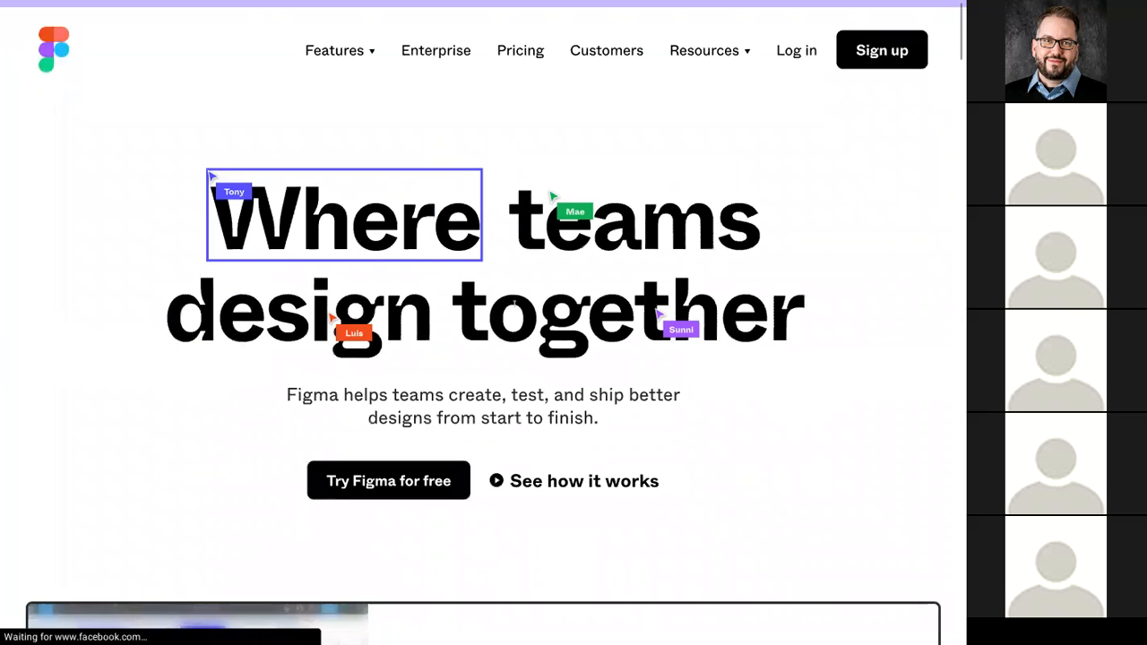
Step: Skim the public home page down to its Design section and return to its header
{"action": "scroll", "coordinate": [506, 327], "scroll_direction": "down", "scroll_amount": 3}
{"action": "scroll", "coordinate": [506, 327], "scroll_direction": "down", "scroll_amount": 10}
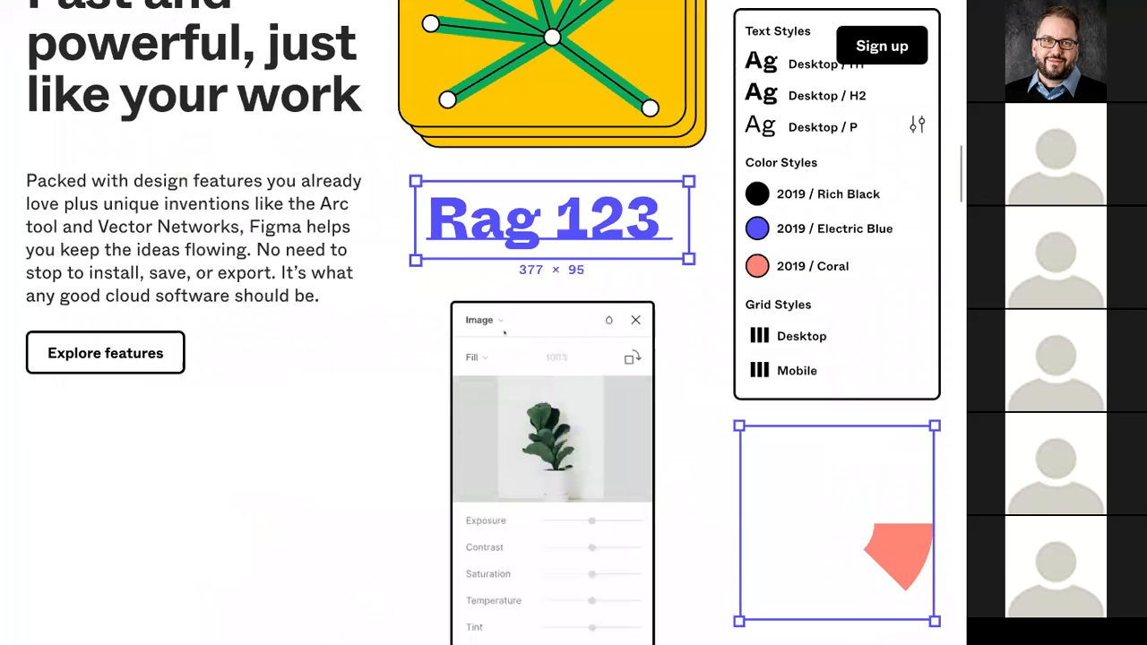
{"action": "scroll", "coordinate": [504, 334], "scroll_direction": "up", "scroll_amount": 3}
{"action": "scroll", "coordinate": [503, 334], "scroll_direction": "up", "scroll_amount": 1}
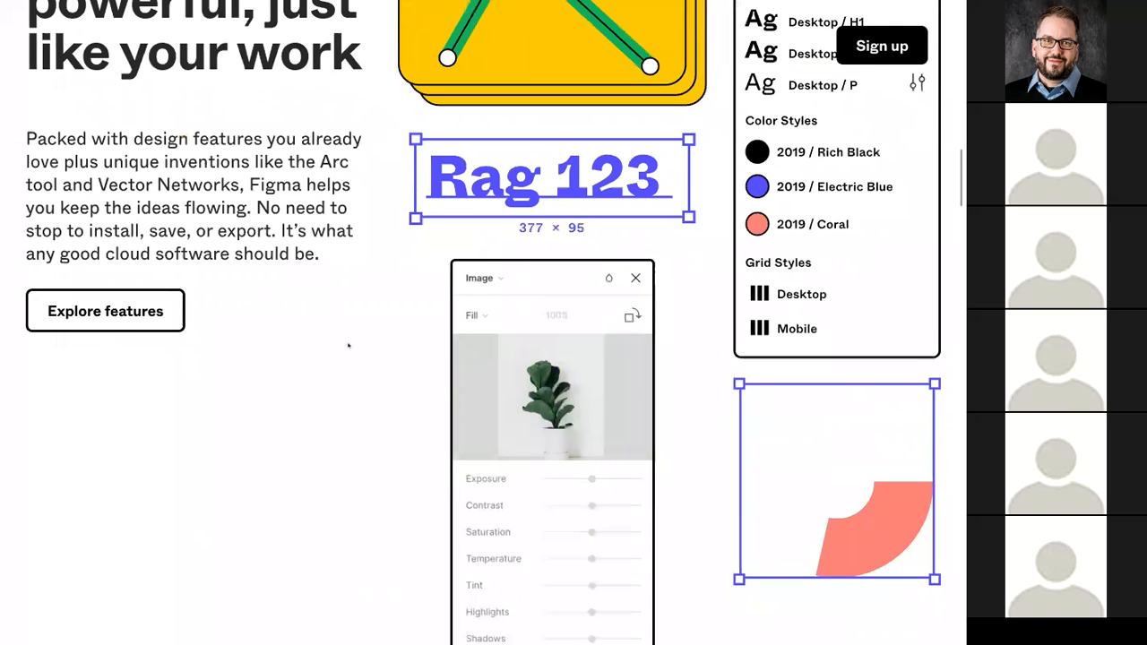
{"action": "scroll", "coordinate": [504, 334], "scroll_direction": "up", "scroll_amount": 5}
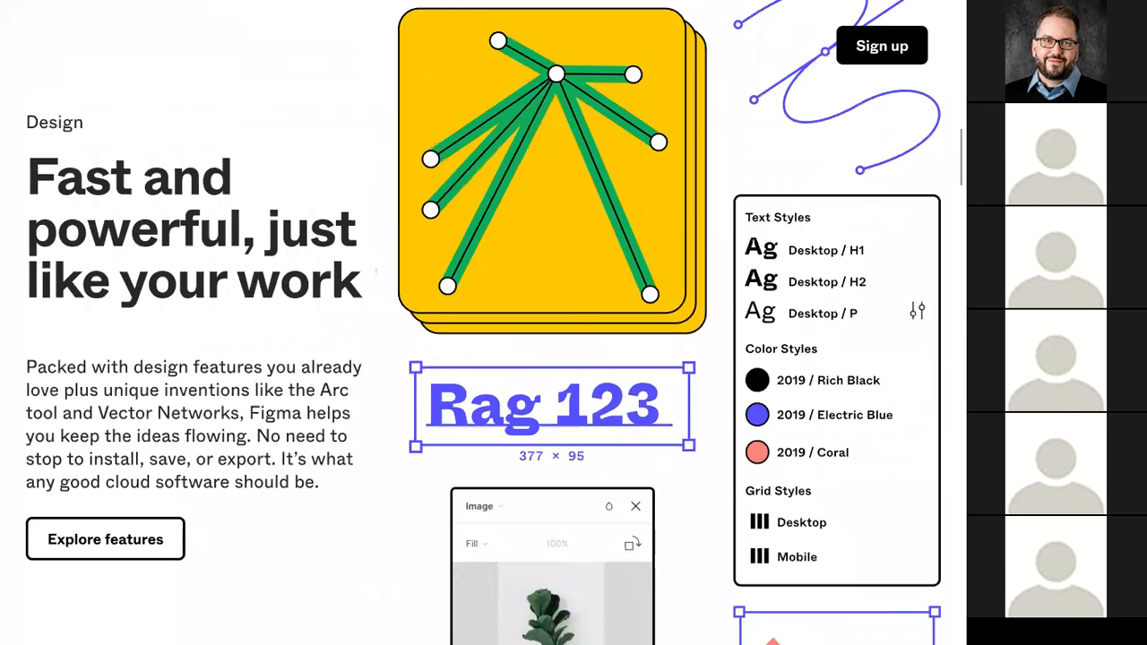
{"action": "scroll", "coordinate": [200, 84], "scroll_direction": "up", "scroll_amount": 8}
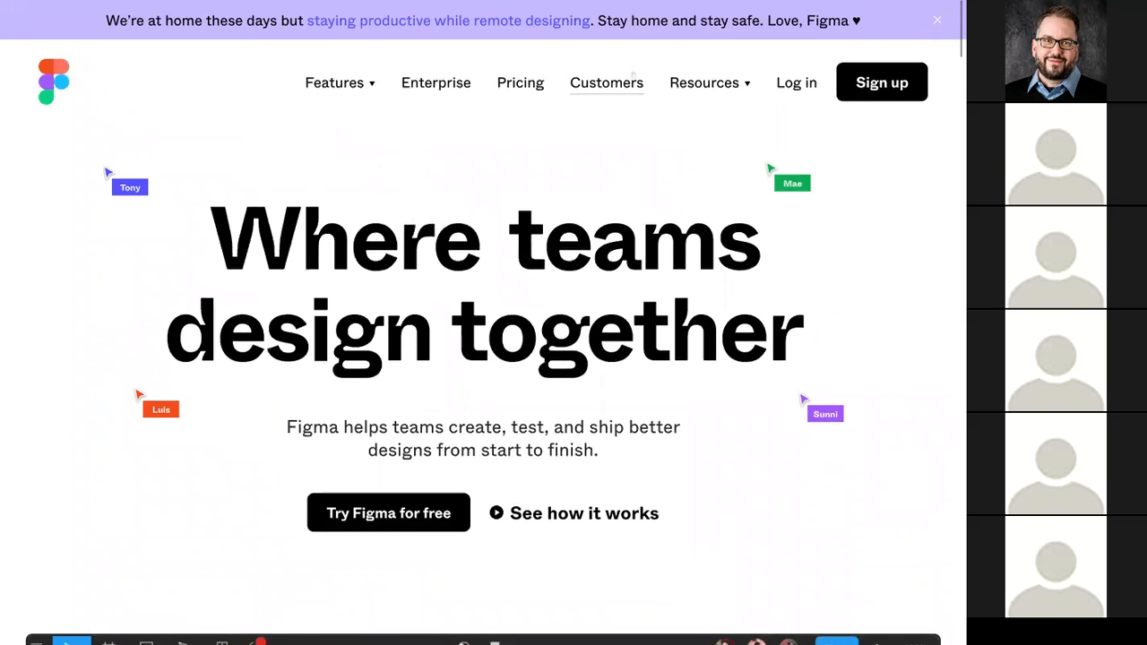
Step: Read through the home page's Design, Prototyping, Collaboration and Design Systems sections, dismissing the battery notification
{"action": "mouse_move", "coordinate": [674, 90]}
{"action": "scroll", "coordinate": [242, 338], "scroll_direction": "down", "scroll_amount": 5}
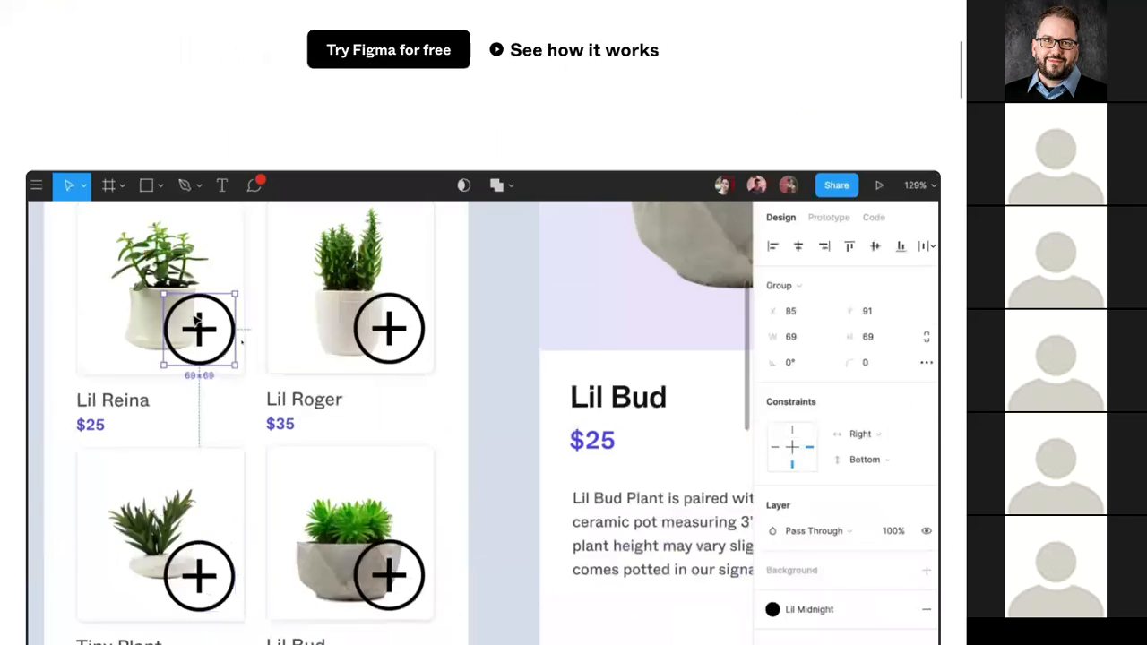
{"action": "scroll", "coordinate": [242, 342], "scroll_direction": "down", "scroll_amount": 13}
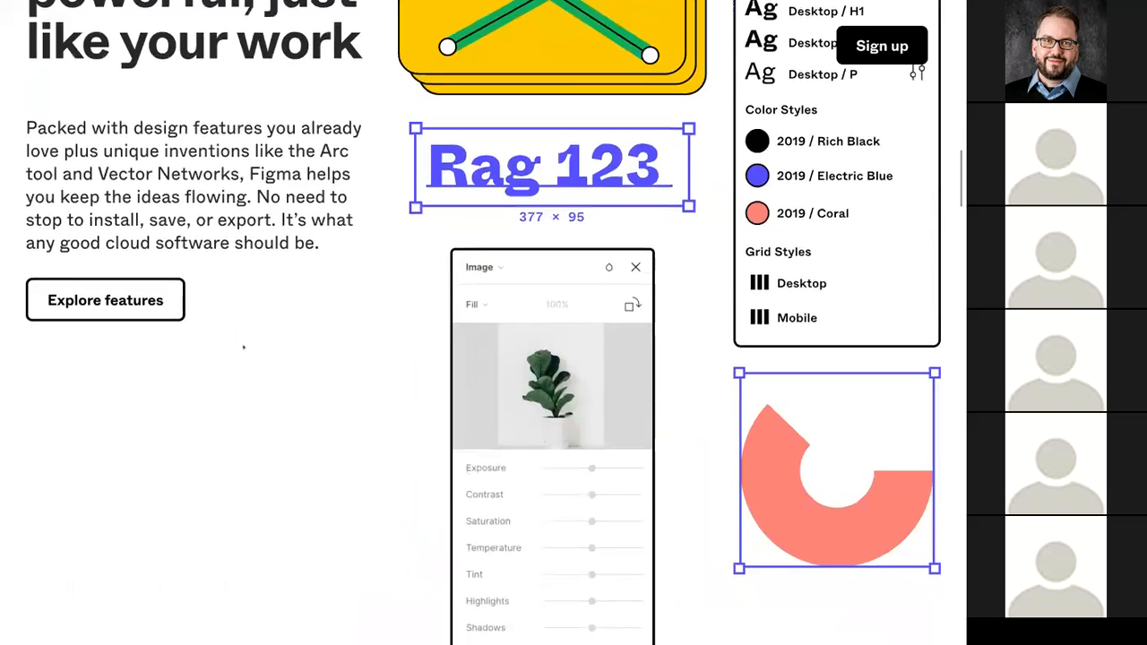
{"action": "scroll", "coordinate": [243, 347], "scroll_direction": "down", "scroll_amount": 5}
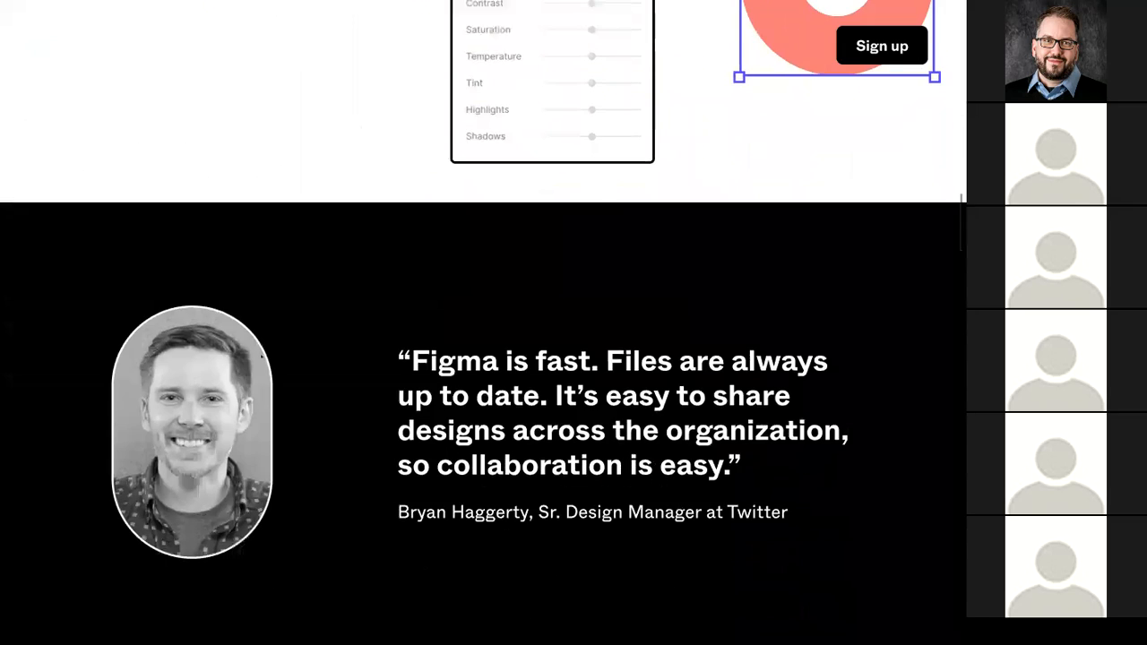
{"action": "scroll", "coordinate": [269, 343], "scroll_direction": "down", "scroll_amount": 7}
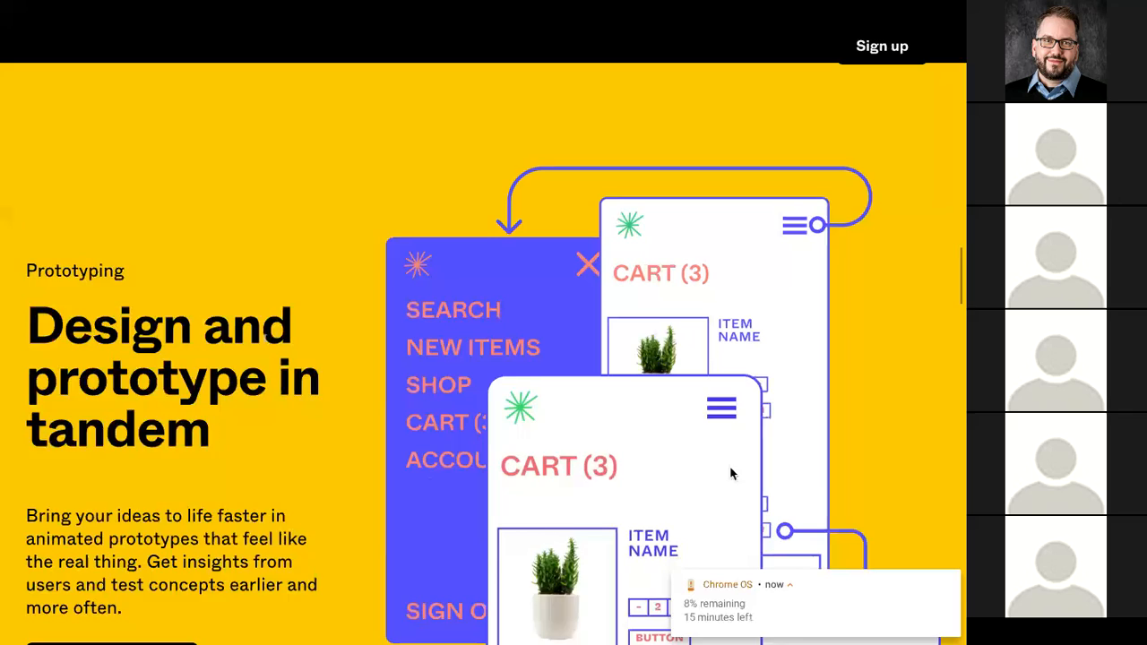
{"action": "scroll", "coordinate": [731, 473], "scroll_direction": "down", "scroll_amount": 1}
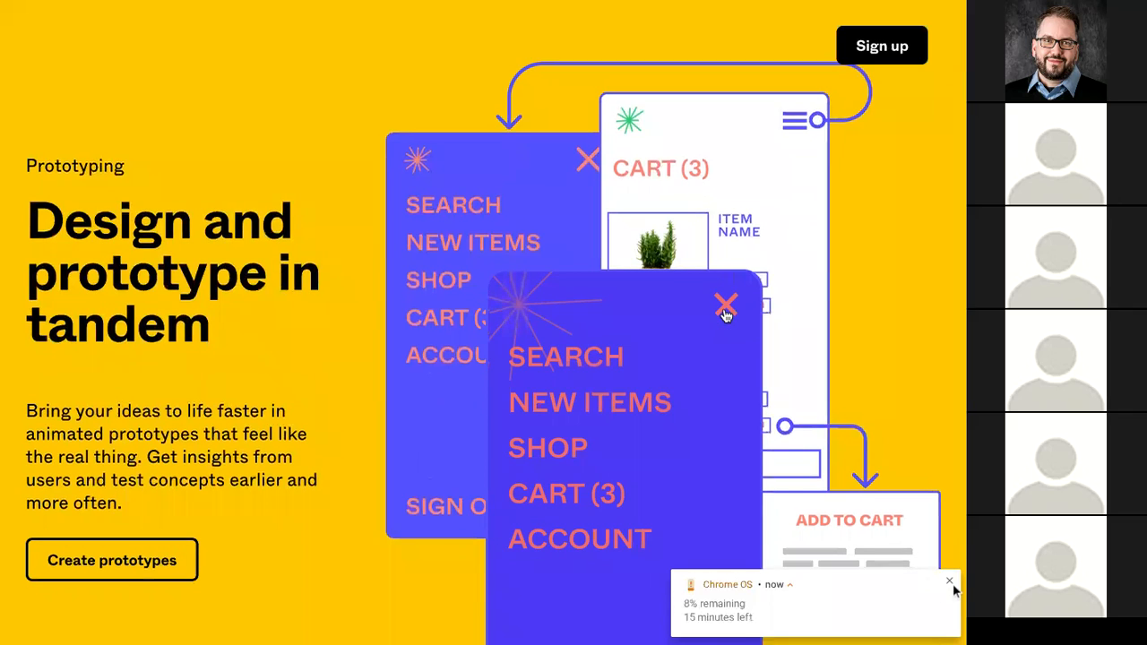
{"action": "left_click", "coordinate": [949, 583]}
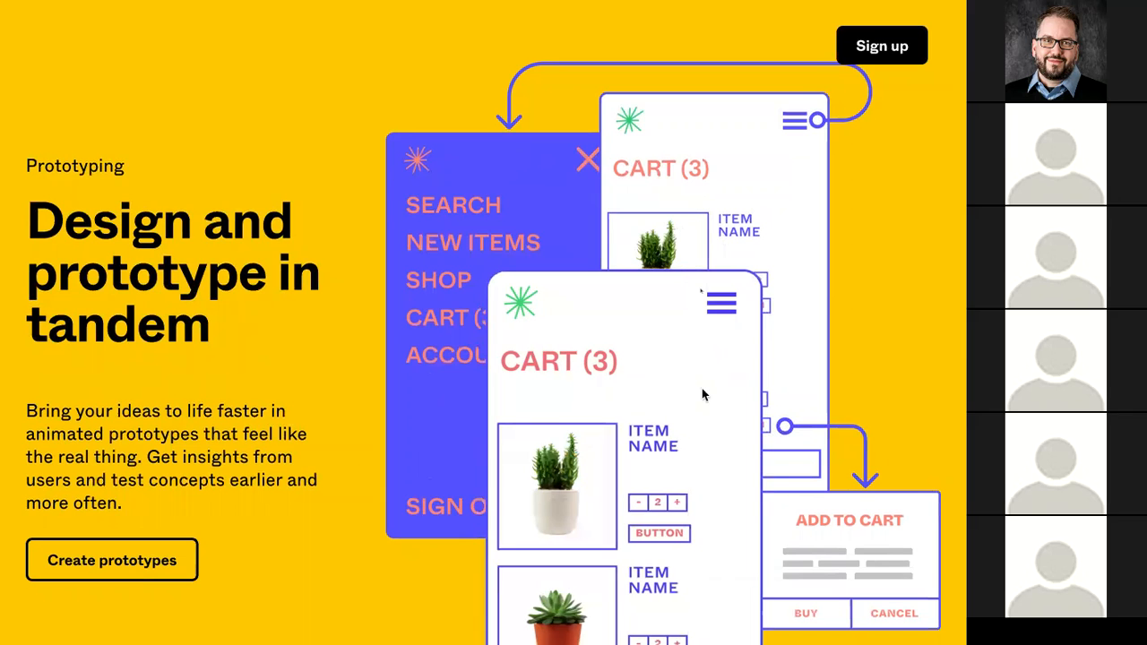
{"action": "scroll", "coordinate": [667, 536], "scroll_direction": "down", "scroll_amount": 2}
{"action": "scroll", "coordinate": [287, 306], "scroll_direction": "down", "scroll_amount": 6}
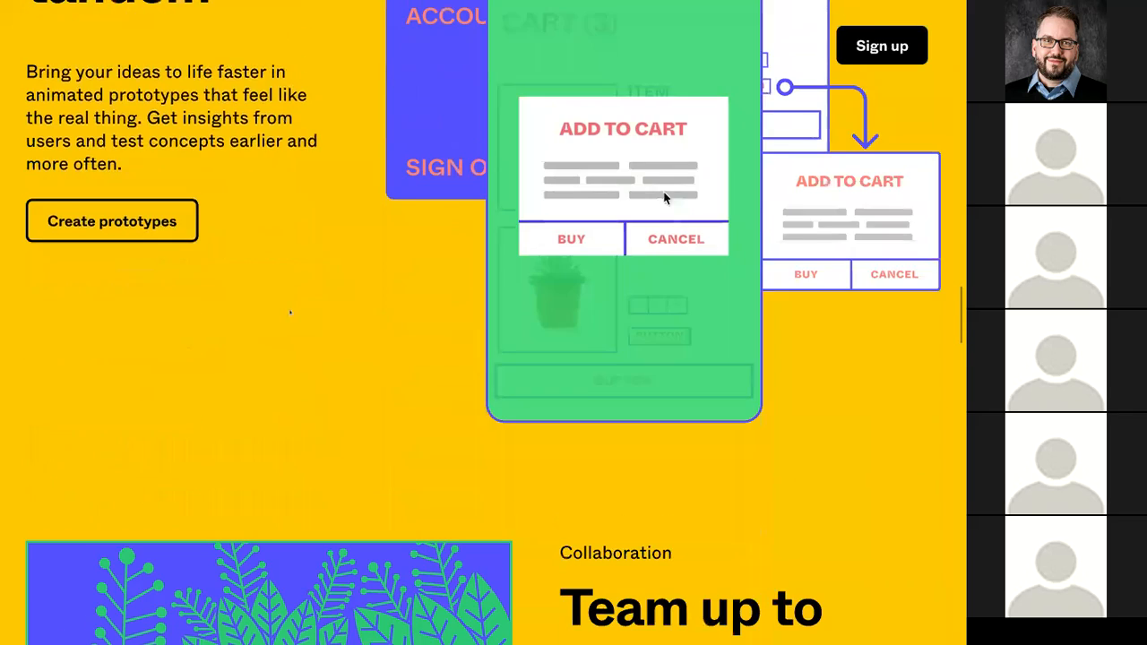
{"action": "scroll", "coordinate": [292, 311], "scroll_direction": "down", "scroll_amount": 2}
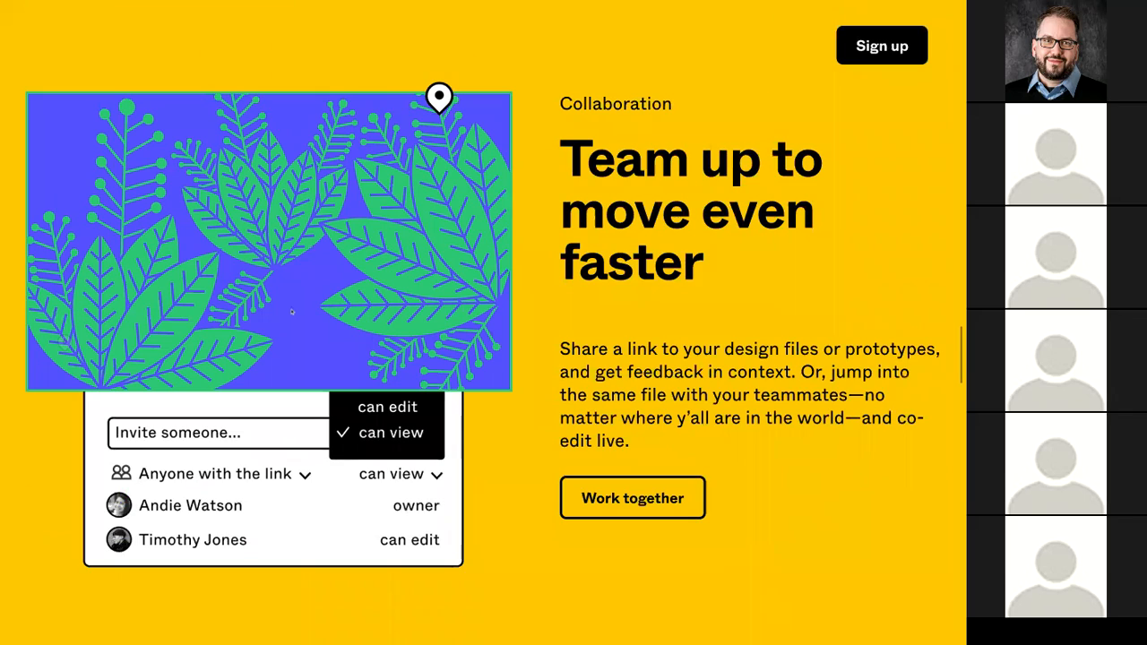
{"action": "scroll", "coordinate": [536, 374], "scroll_direction": "down", "scroll_amount": 3}
{"action": "scroll", "coordinate": [536, 375], "scroll_direction": "down", "scroll_amount": 3}
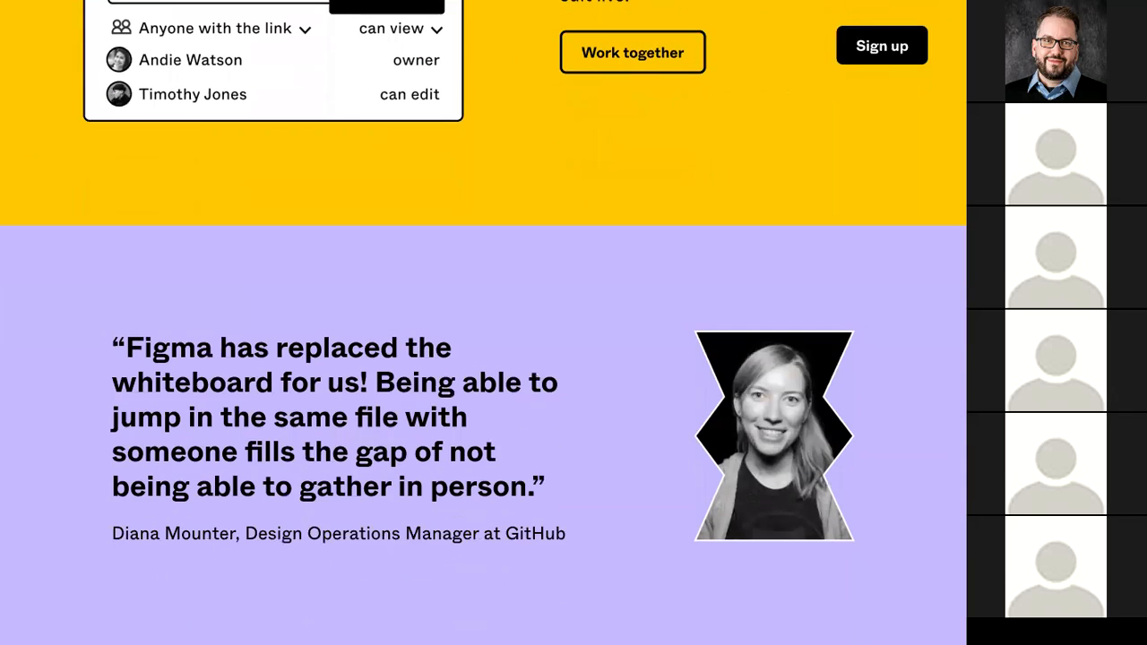
{"action": "scroll", "coordinate": [537, 375], "scroll_direction": "down", "scroll_amount": 6}
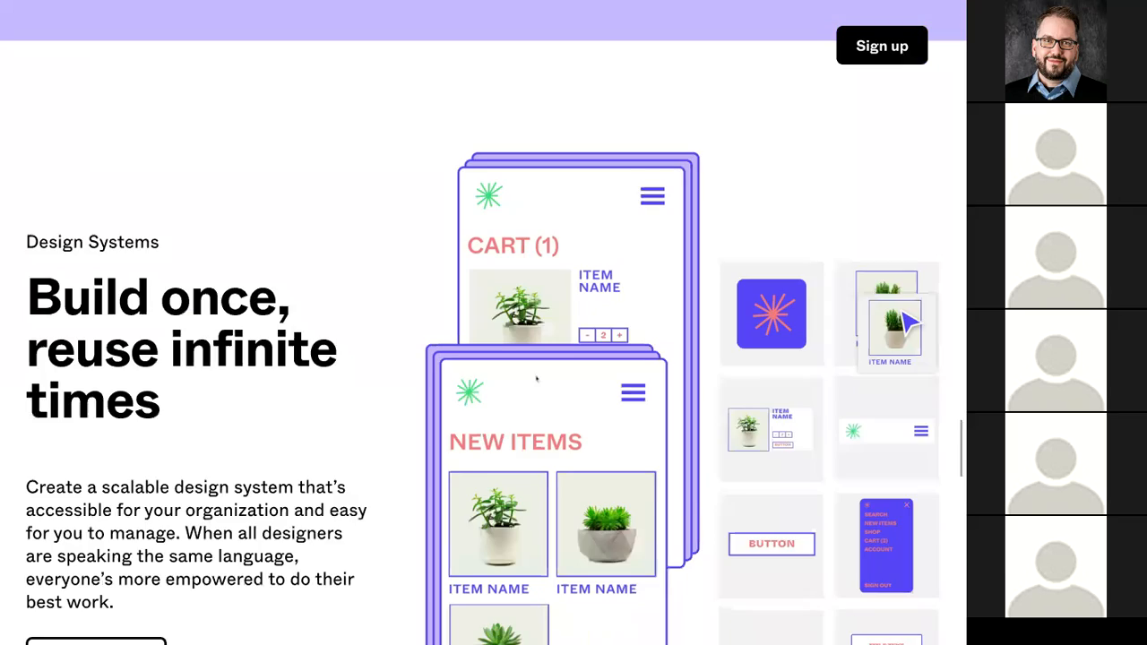
{"action": "scroll", "coordinate": [537, 378], "scroll_direction": "down", "scroll_amount": 3}
{"action": "scroll", "coordinate": [536, 377], "scroll_direction": "up", "scroll_amount": 15}
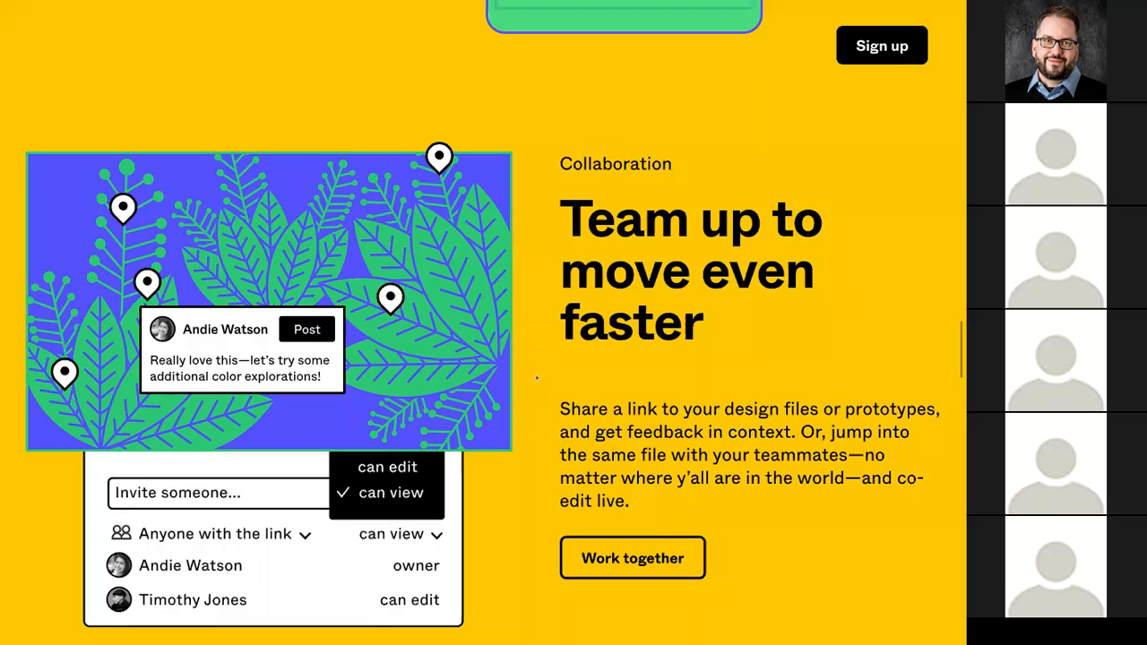
Step: Dismiss the home page's announcement banner about remote designing and view the product preview
{"action": "scroll", "coordinate": [537, 378], "scroll_direction": "up", "scroll_amount": 20}
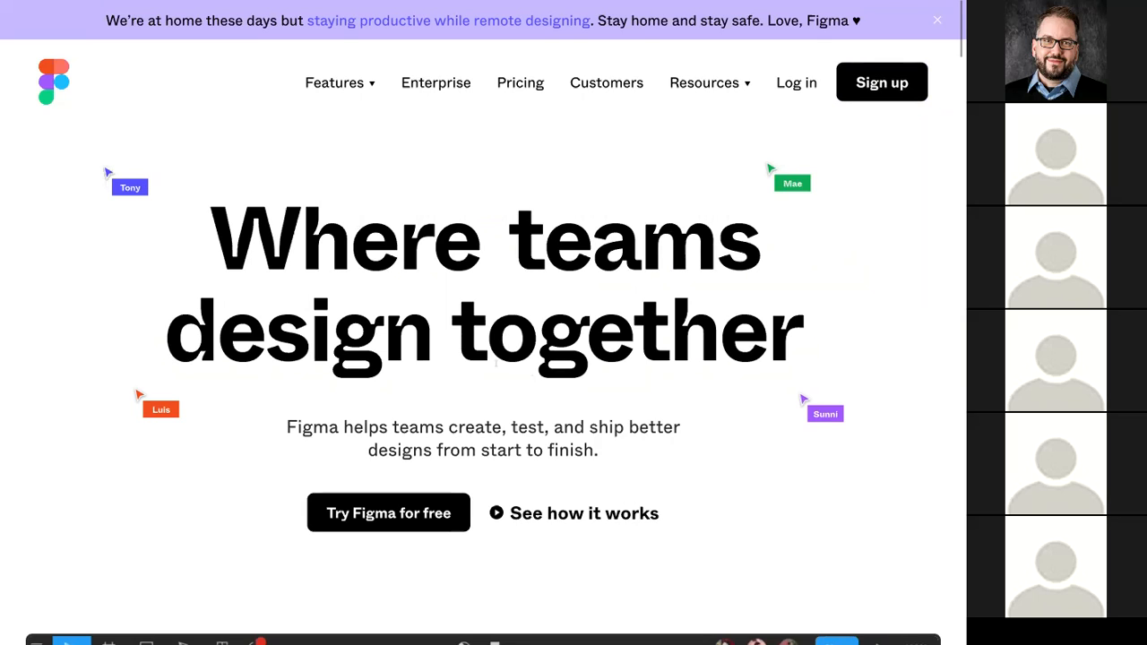
{"action": "left_click", "coordinate": [935, 23]}
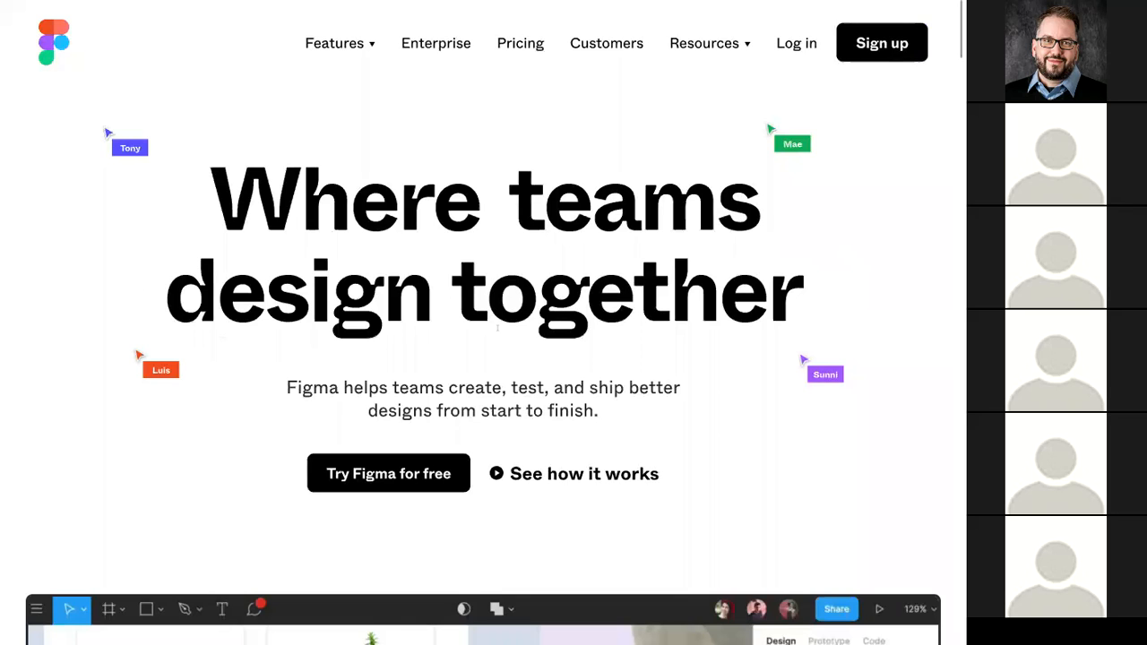
{"action": "scroll", "coordinate": [706, 381], "scroll_direction": "down", "scroll_amount": 5}
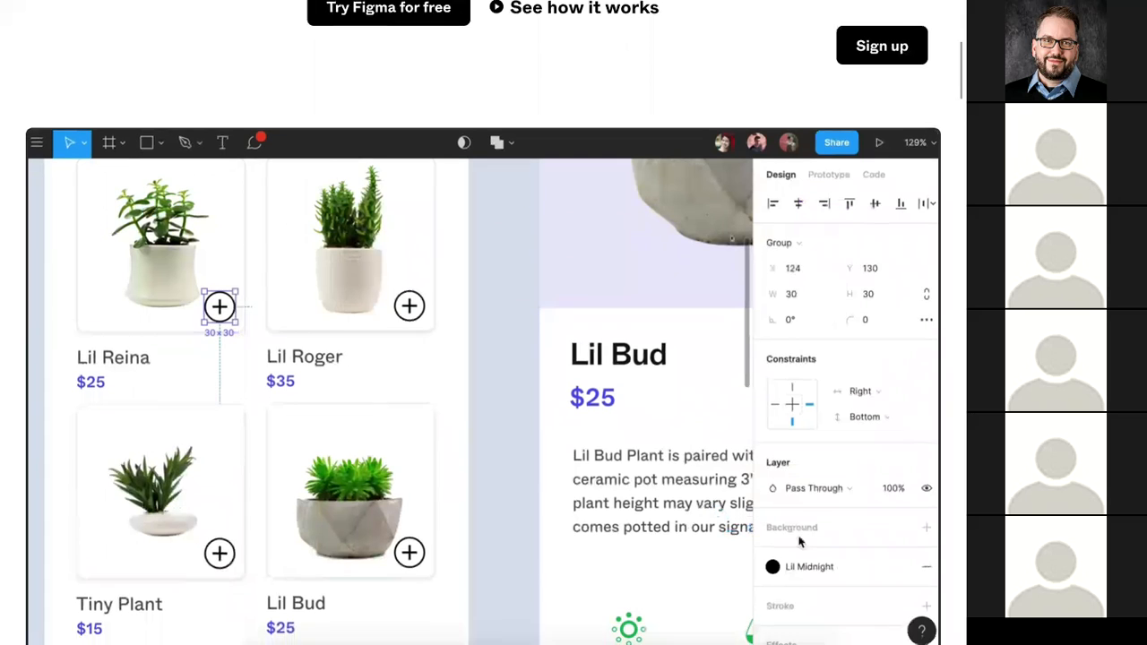
Step: Leave the public home page, switch to the Site Pages file, and log back in with the saved account password
{"action": "scroll", "coordinate": [536, 286], "scroll_direction": "down", "scroll_amount": 1}
{"action": "scroll", "coordinate": [537, 286], "scroll_direction": "up", "scroll_amount": 6}
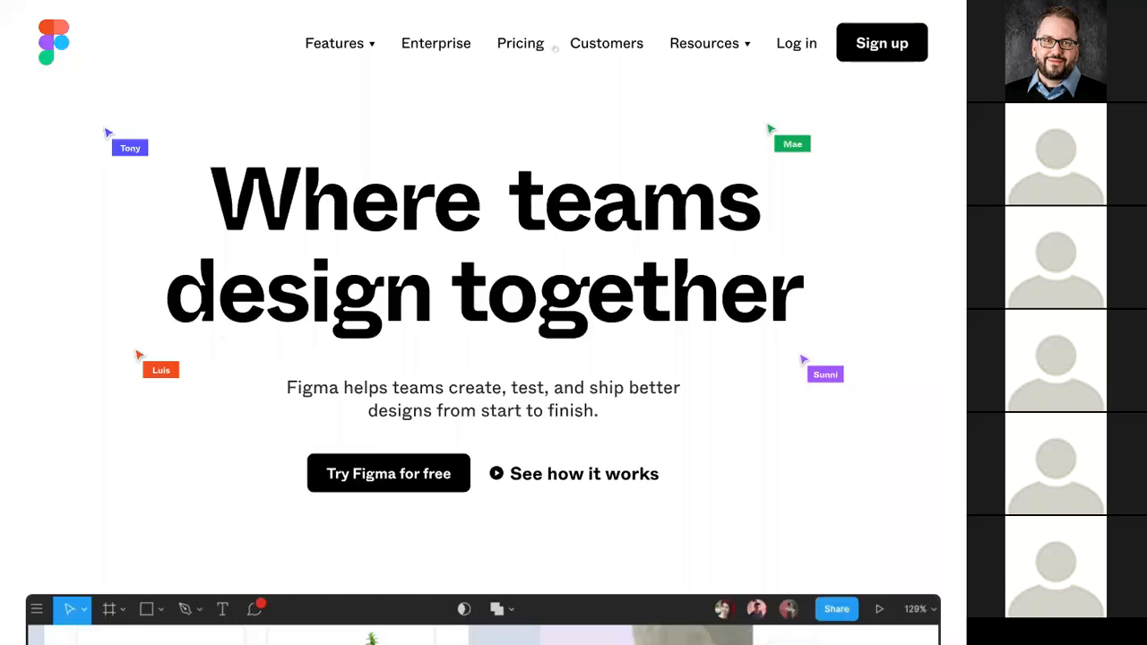
{"action": "mouse_move", "coordinate": [311, 3]}
{"action": "left_click", "coordinate": [270, 11]}
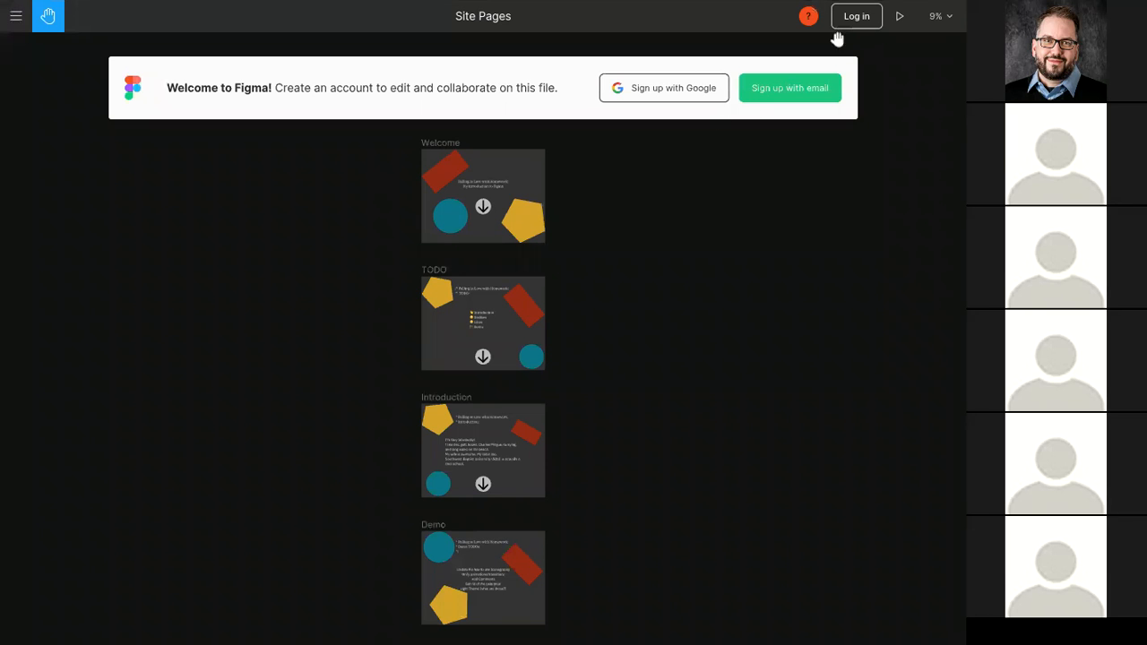
{"action": "left_click", "coordinate": [842, 26]}
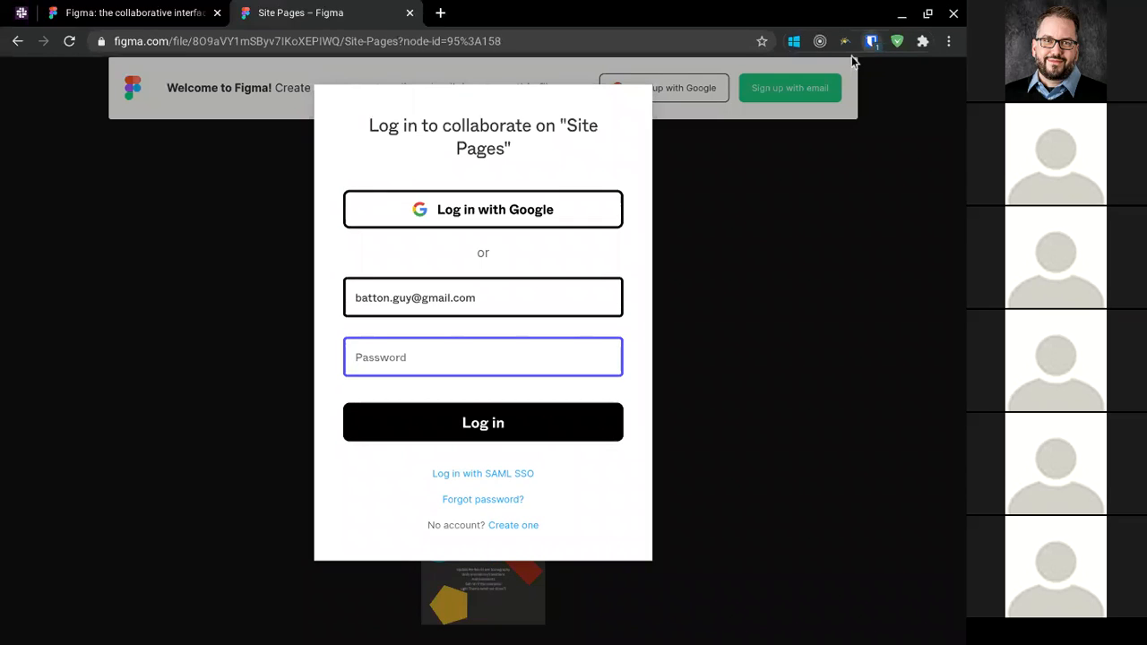
{"action": "key", "text": "ctrl+shift+y"}
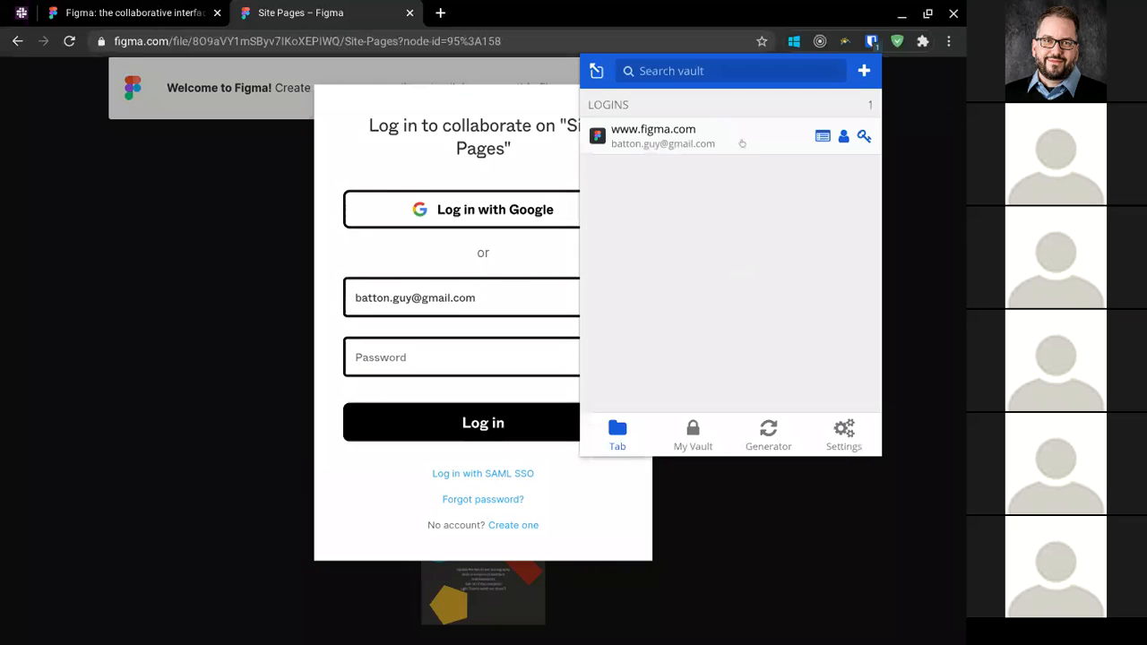
{"action": "left_click", "coordinate": [741, 141]}
{"action": "left_click", "coordinate": [490, 420]}
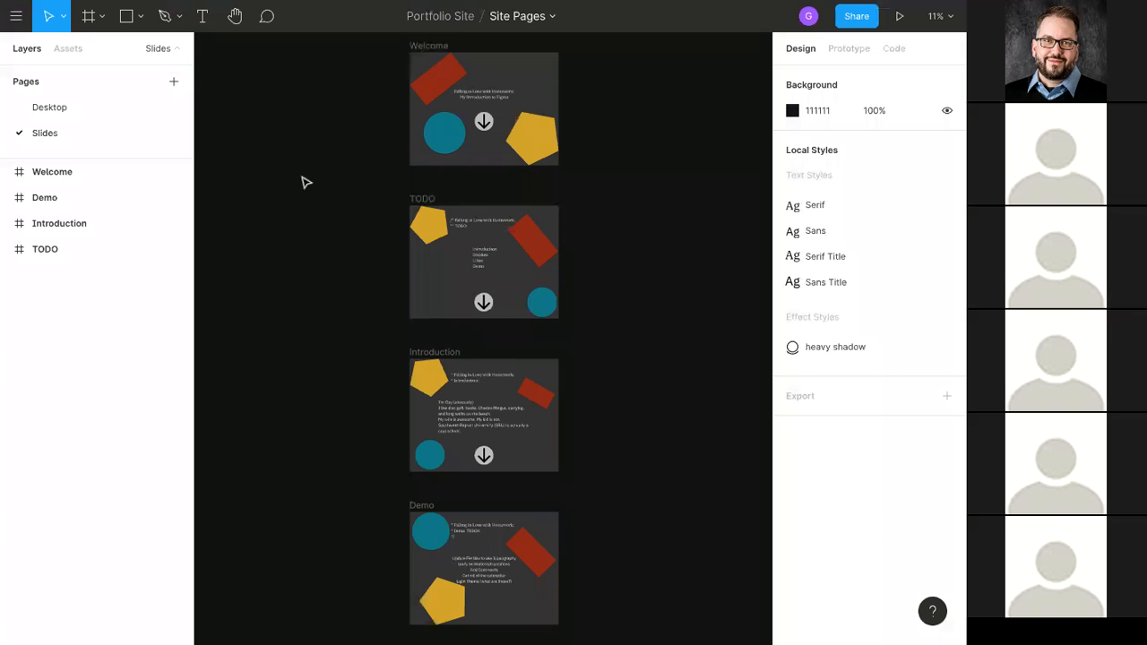
Step: View the Desktop page of Site Pages and return to the Portfolio Site project's file overview
{"action": "left_click", "coordinate": [54, 108]}
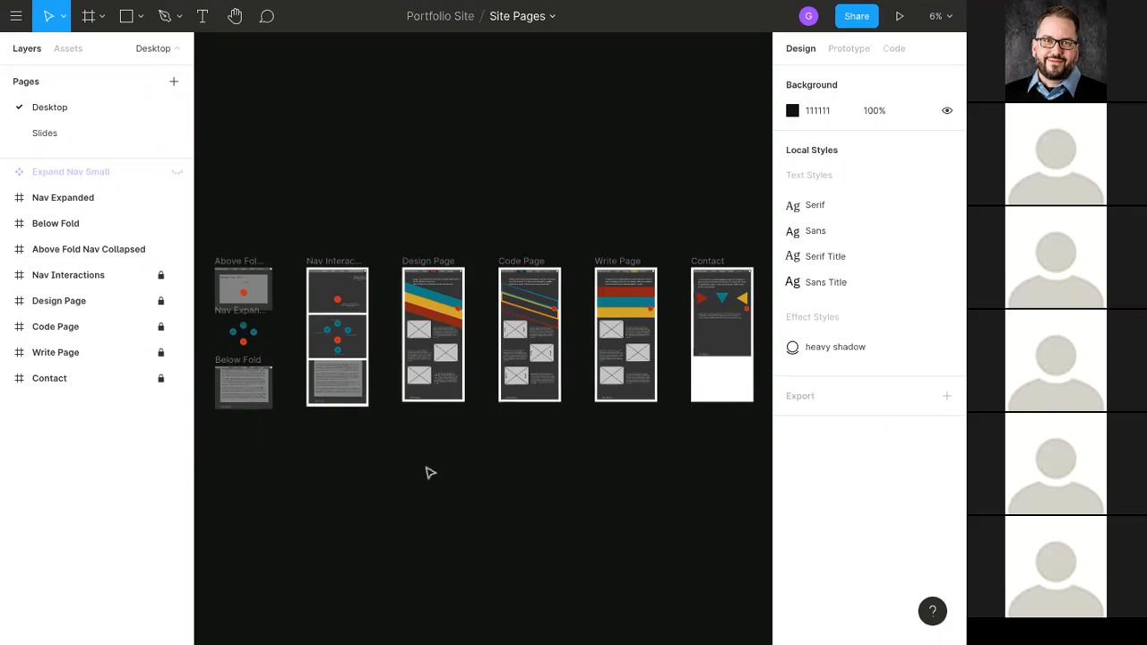
{"action": "left_click", "coordinate": [16, 16]}
{"action": "left_click", "coordinate": [54, 48]}
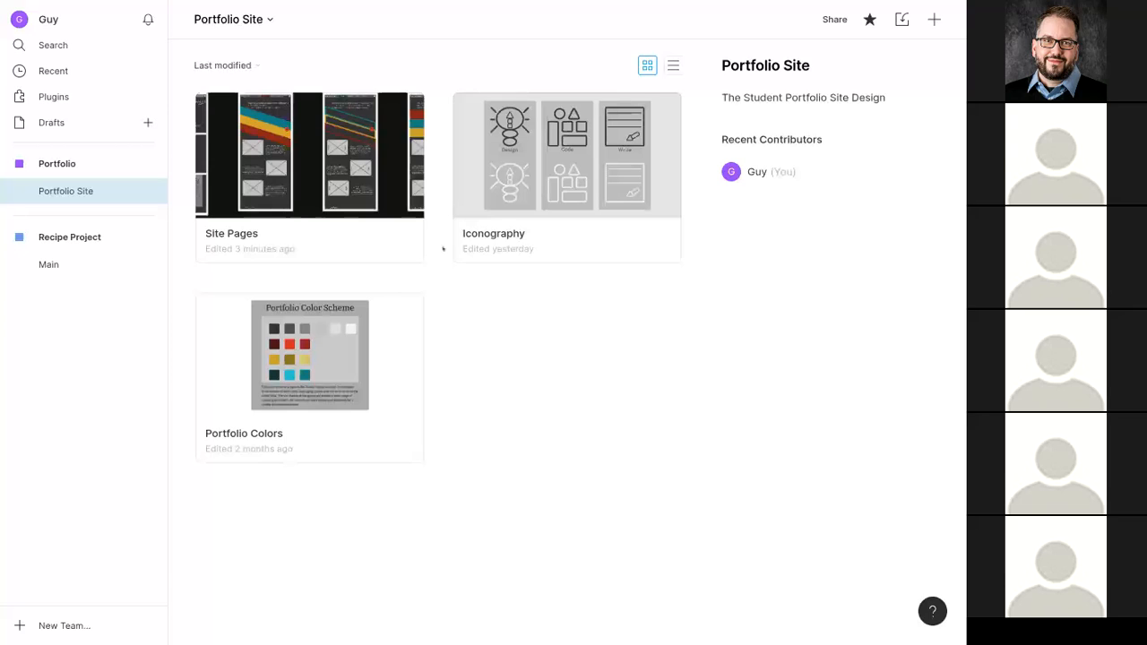
Step: Open the Portfolio Site project's description for editing and leave the field without entering anything
{"action": "left_click", "coordinate": [736, 104]}
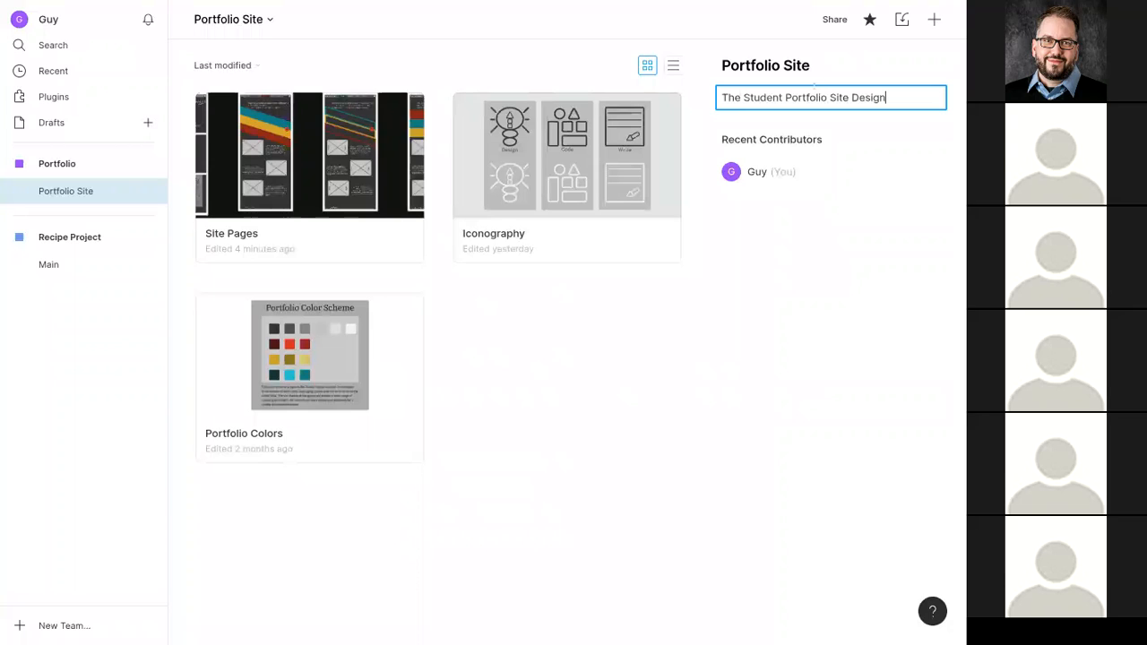
{"action": "double_click", "coordinate": [759, 98]}
{"action": "left_click", "coordinate": [770, 119]}
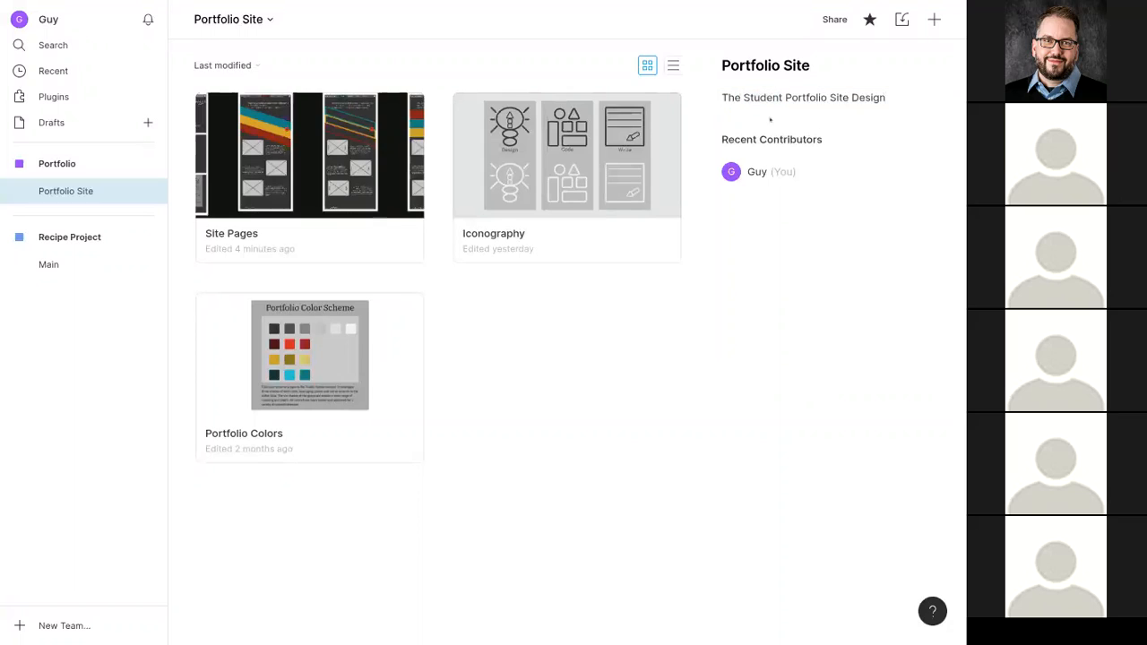
{"action": "left_click", "coordinate": [863, 104]}
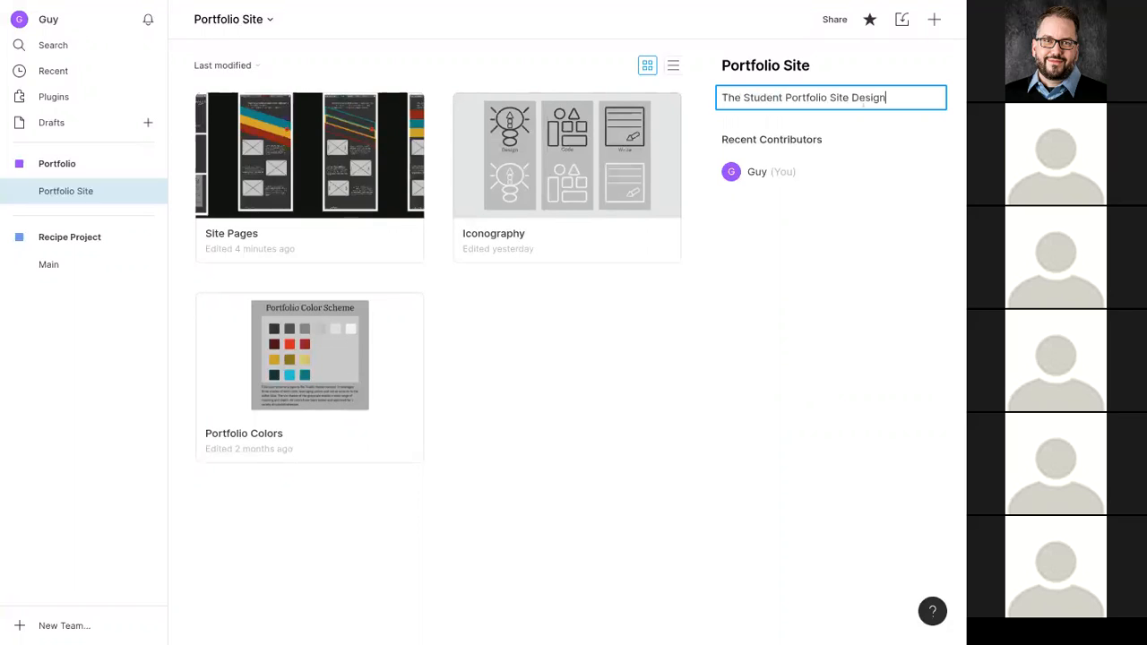
{"action": "left_click", "coordinate": [702, 157]}
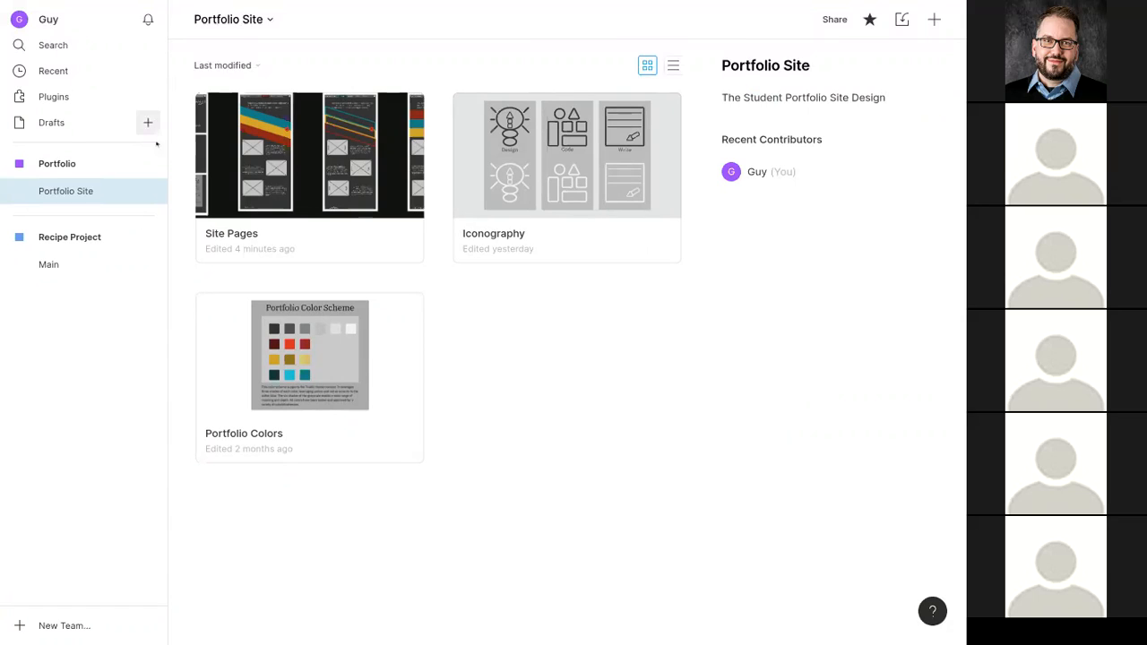
Step: Create a new file in the Portfolio Site project and name it "My super awesome title file"
{"action": "left_click", "coordinate": [935, 19]}
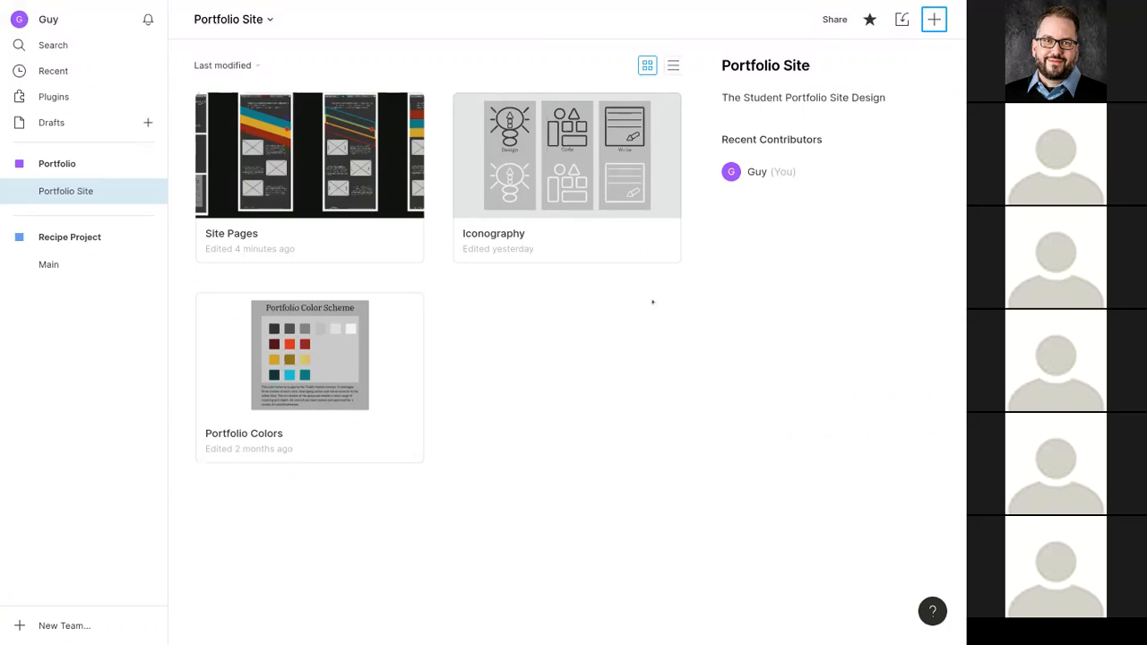
{"action": "left_click", "coordinate": [934, 19]}
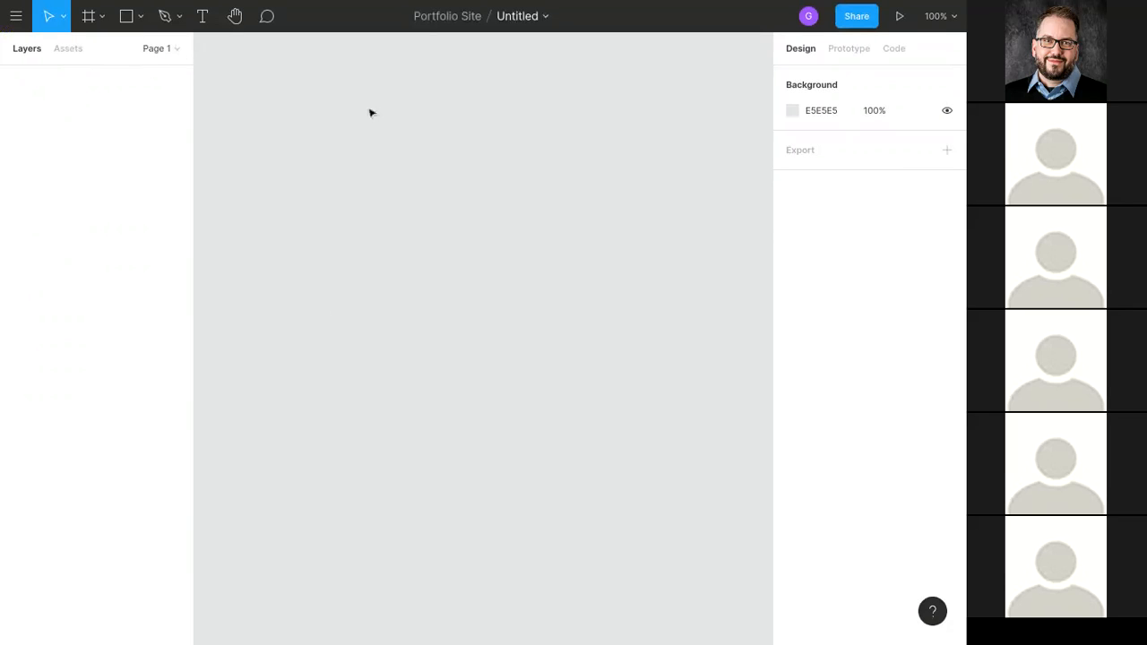
{"action": "left_click", "coordinate": [524, 17]}
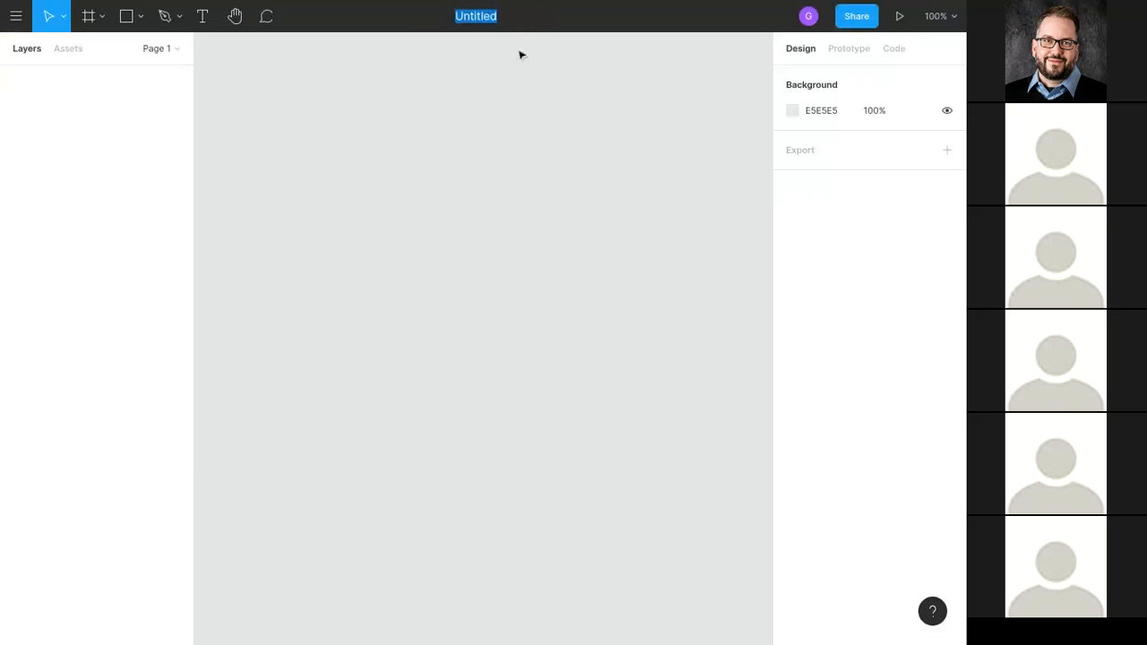
{"action": "type", "text": "My super awesome"}
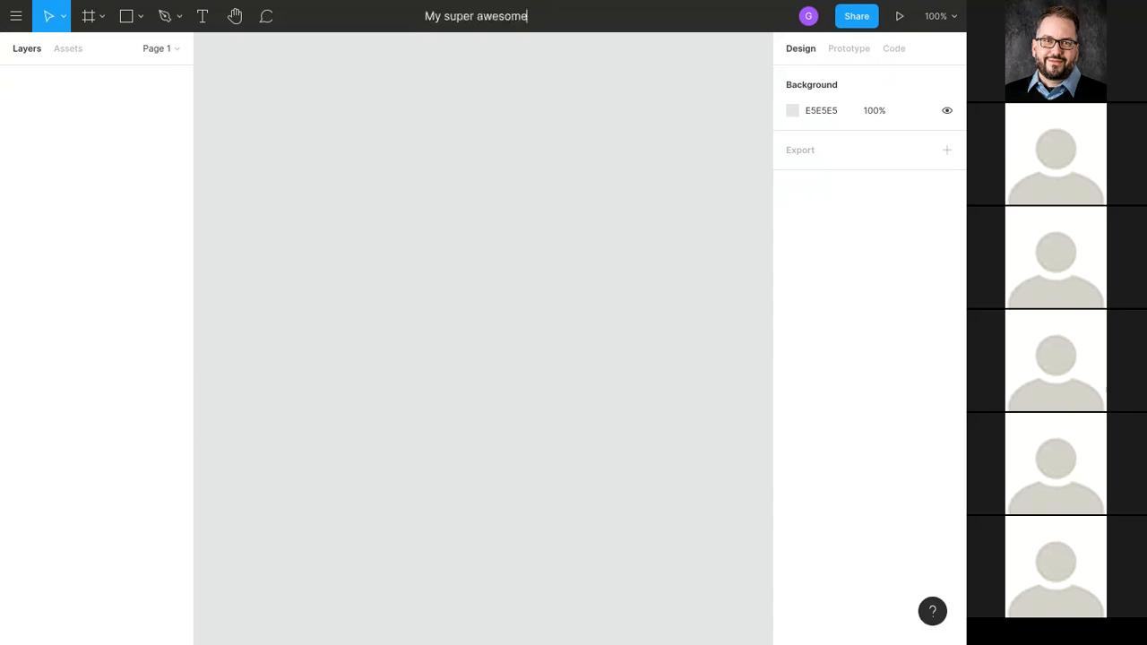
{"action": "type", "text": " title file"}
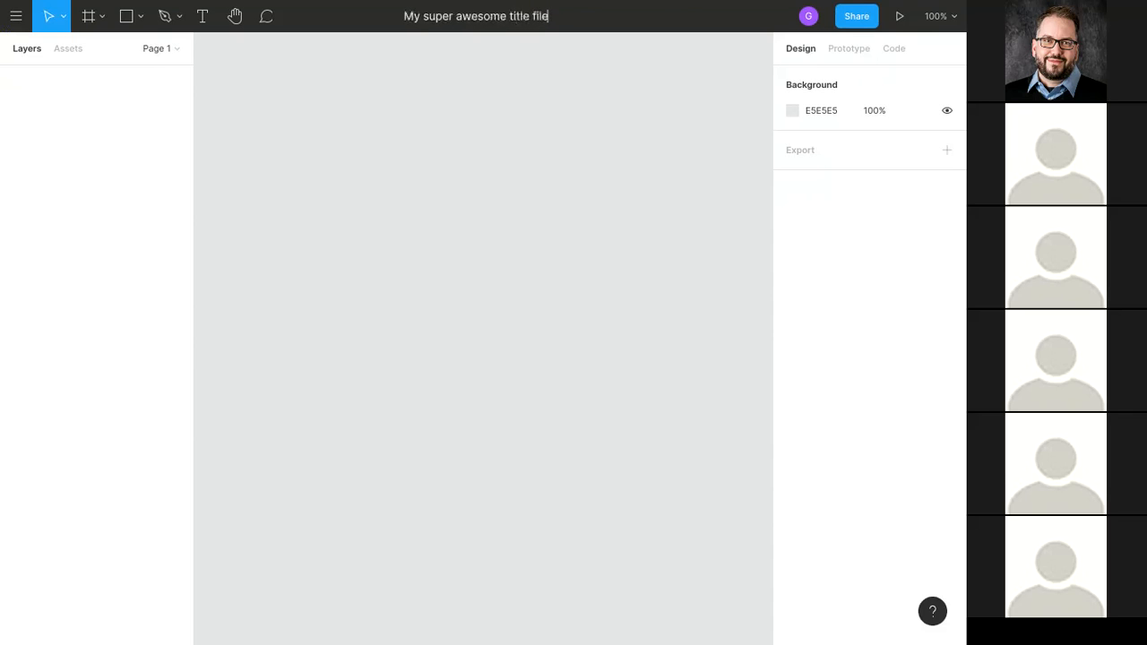
{"action": "key", "text": "Return"}
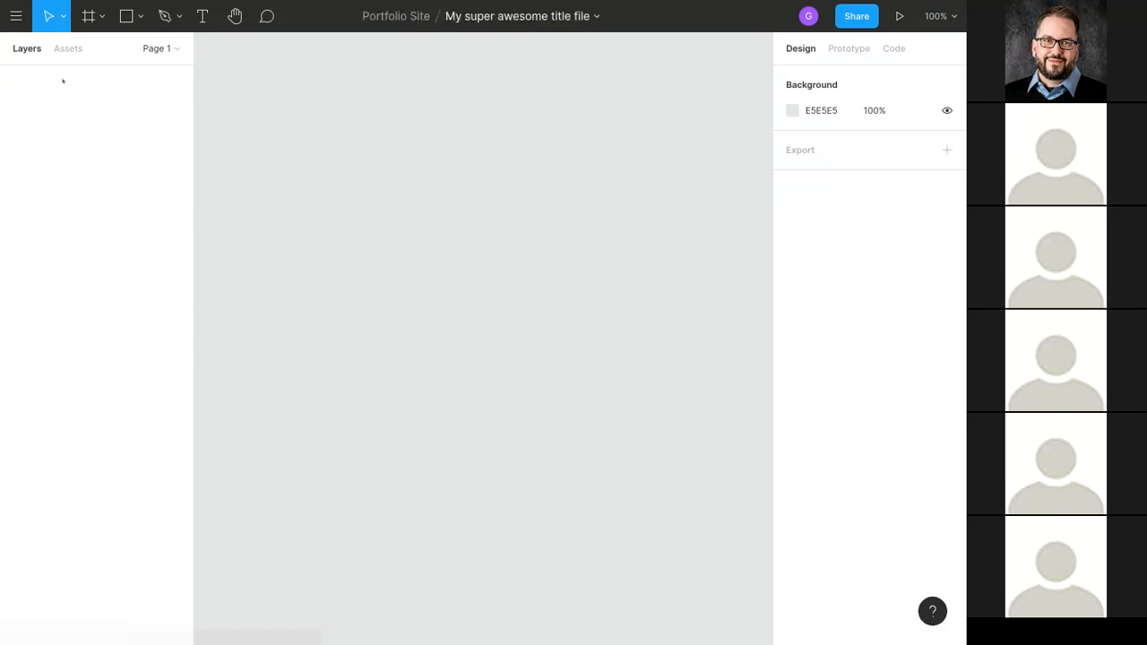
Step: Draw a frame about 503 × 587 on the first page and remove its fill
{"action": "left_click", "coordinate": [88, 16]}
{"action": "left_click_drag", "start_coordinate": [300, 103], "coordinate": [706, 576]}
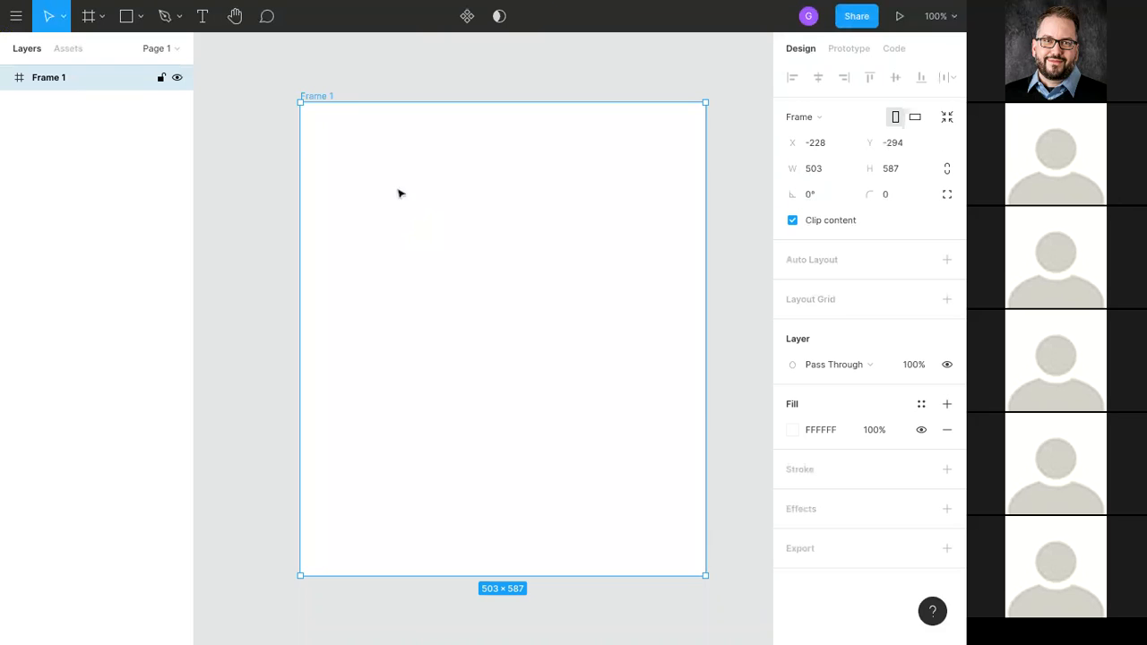
{"action": "right_click", "coordinate": [545, 340]}
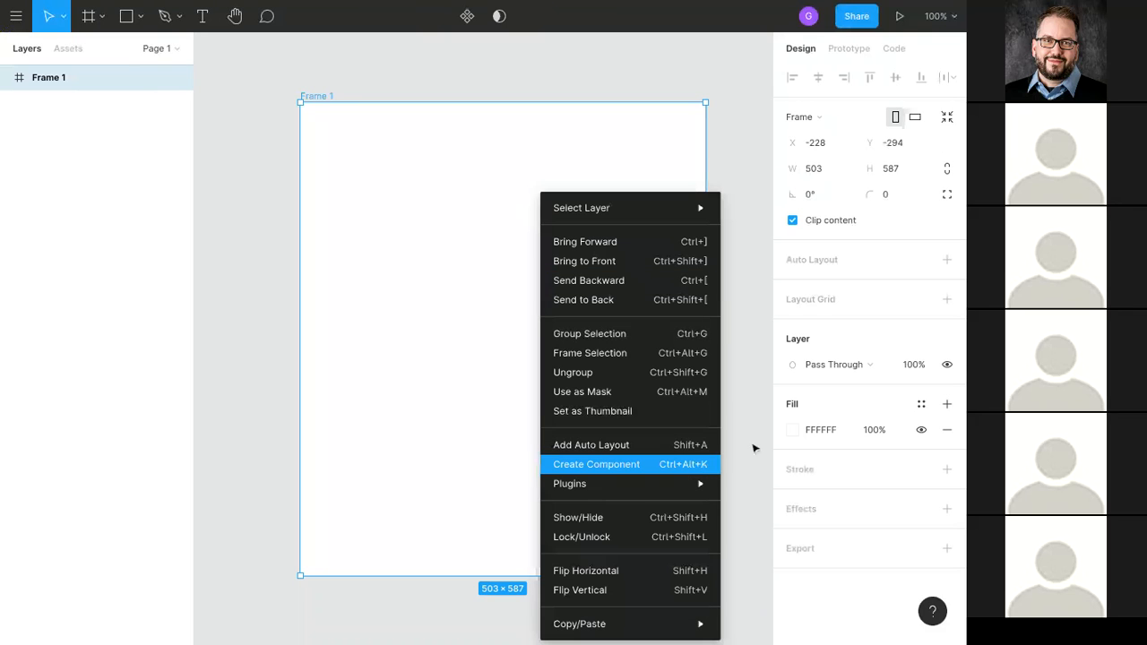
{"action": "left_click", "coordinate": [946, 429]}
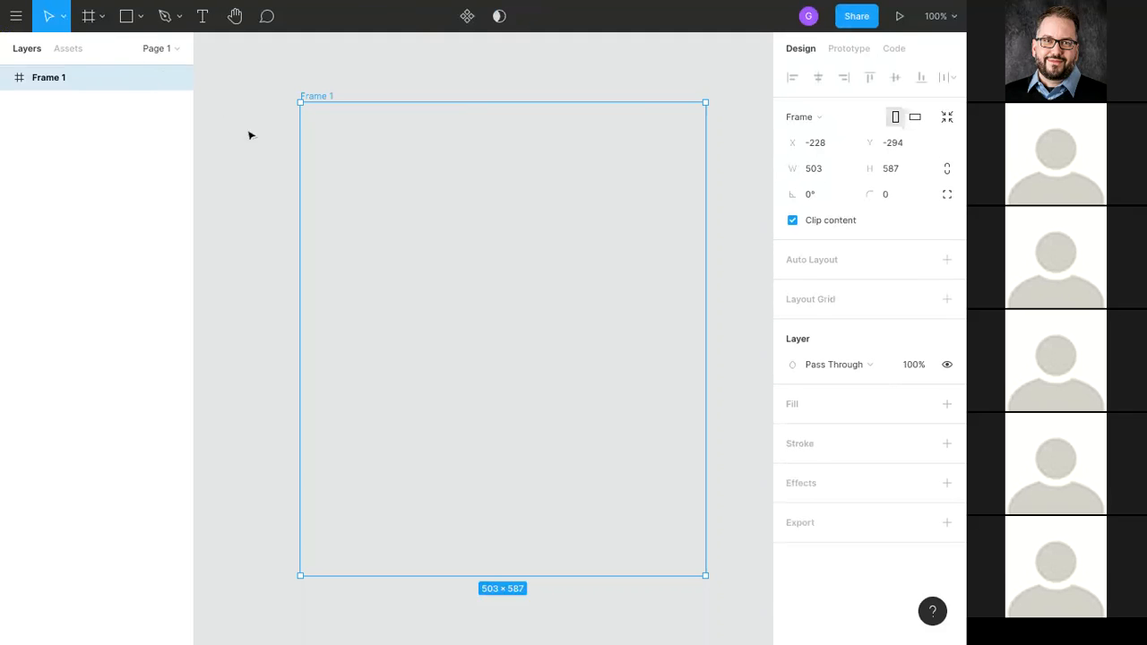
Step: Add a second page to the file and name it "The second page of many"
{"action": "left_click", "coordinate": [159, 48]}
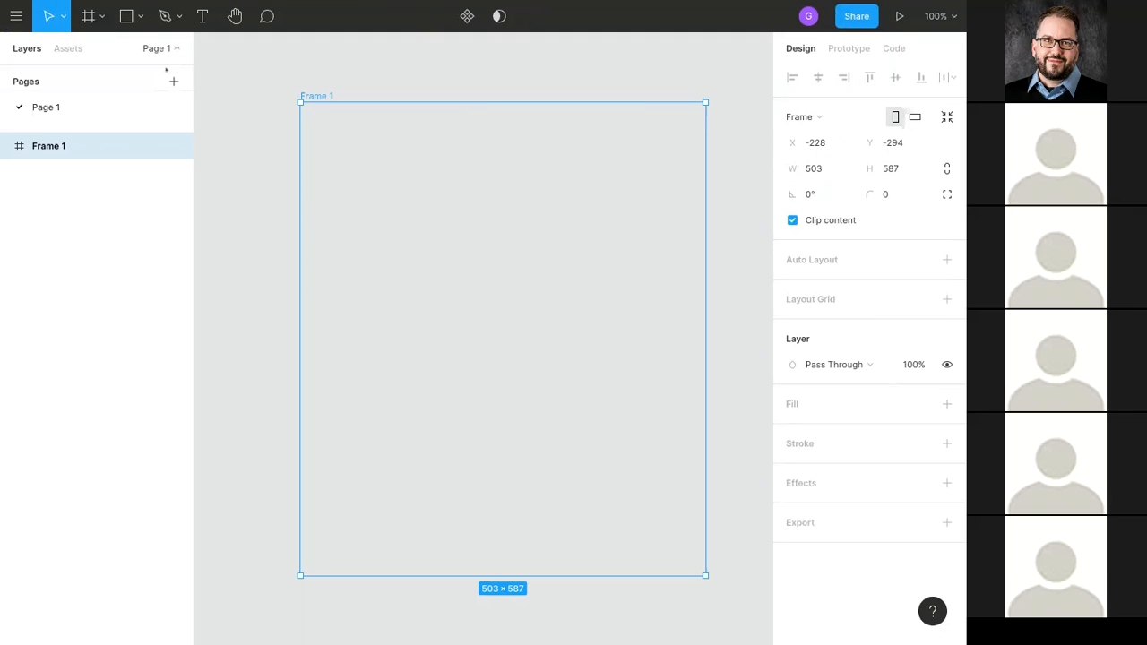
{"action": "left_click", "coordinate": [174, 81]}
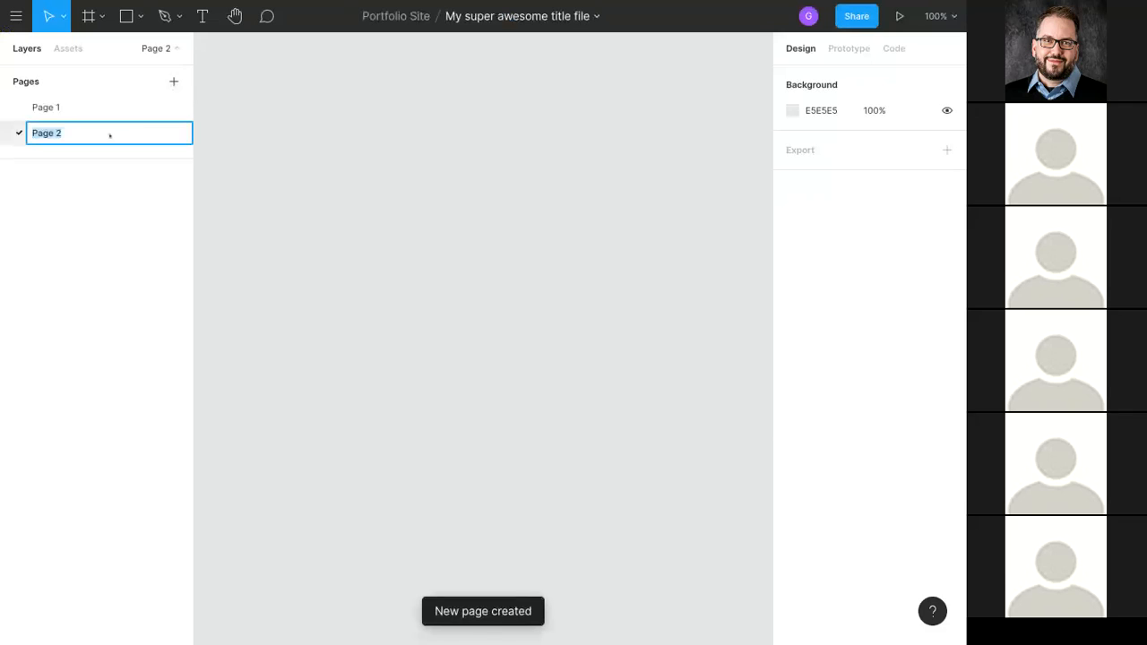
{"action": "type", "text": "The second p"}
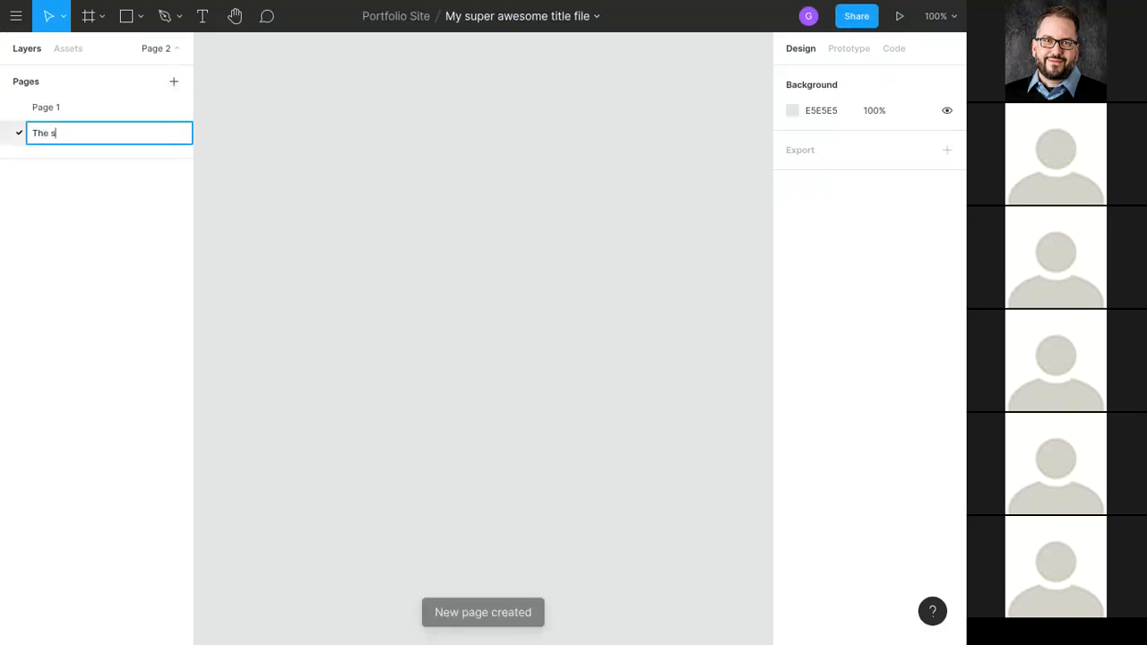
{"action": "type", "text": "of many"}
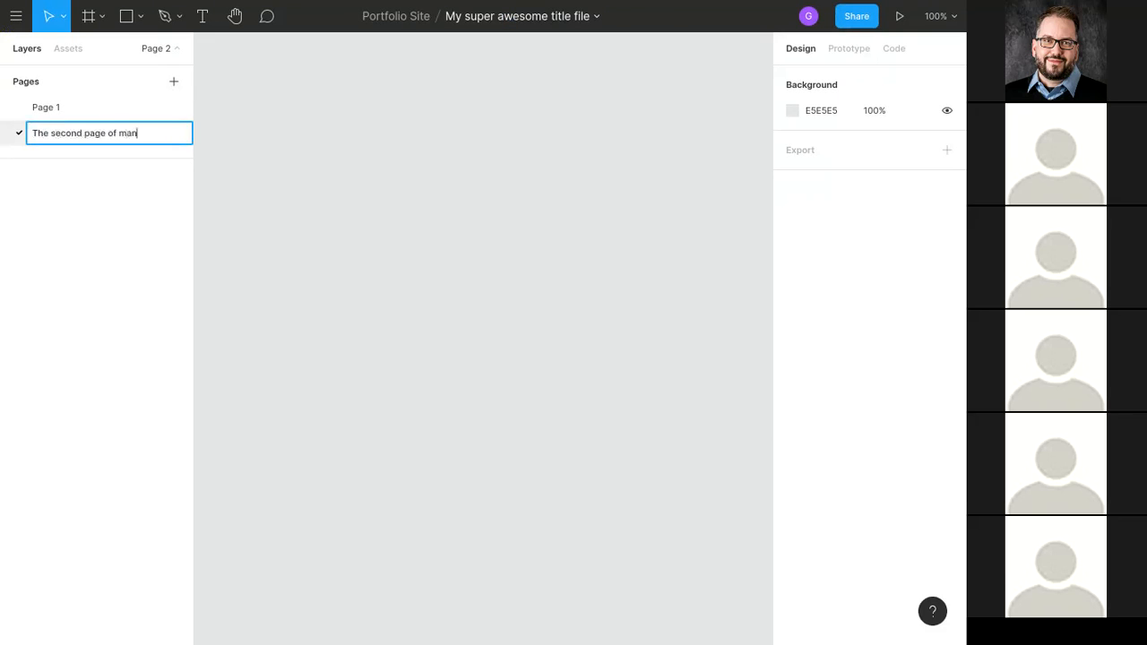
{"action": "key", "text": "Return"}
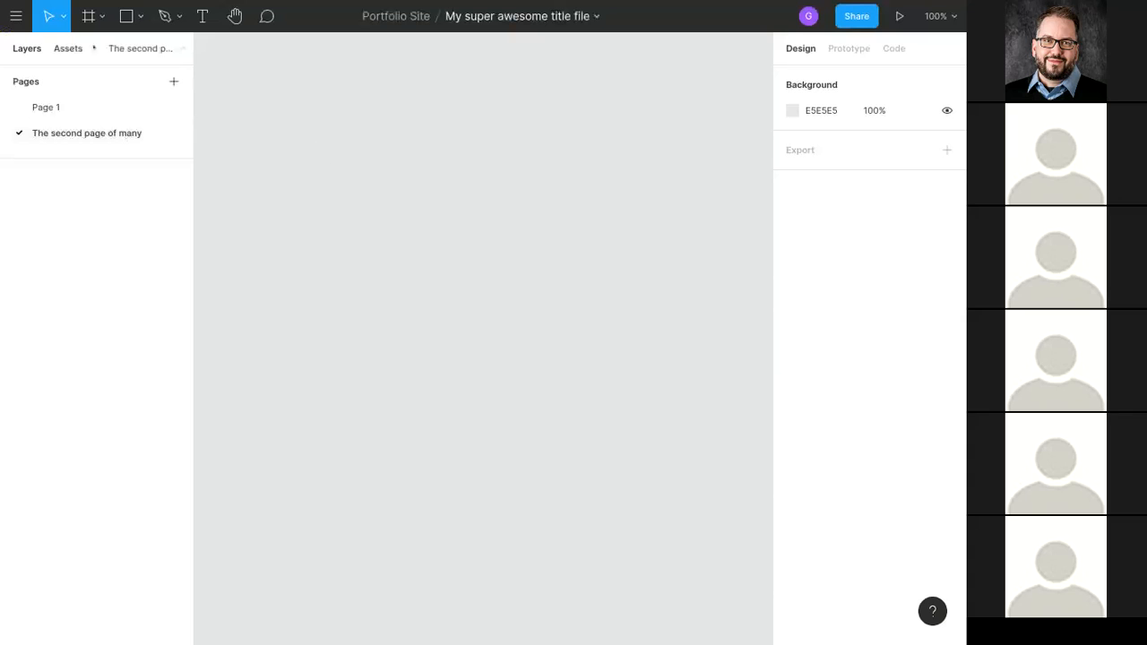
Step: Add a frame to the second page using the iPhone 11 Pro Max preset
{"action": "left_click", "coordinate": [94, 16]}
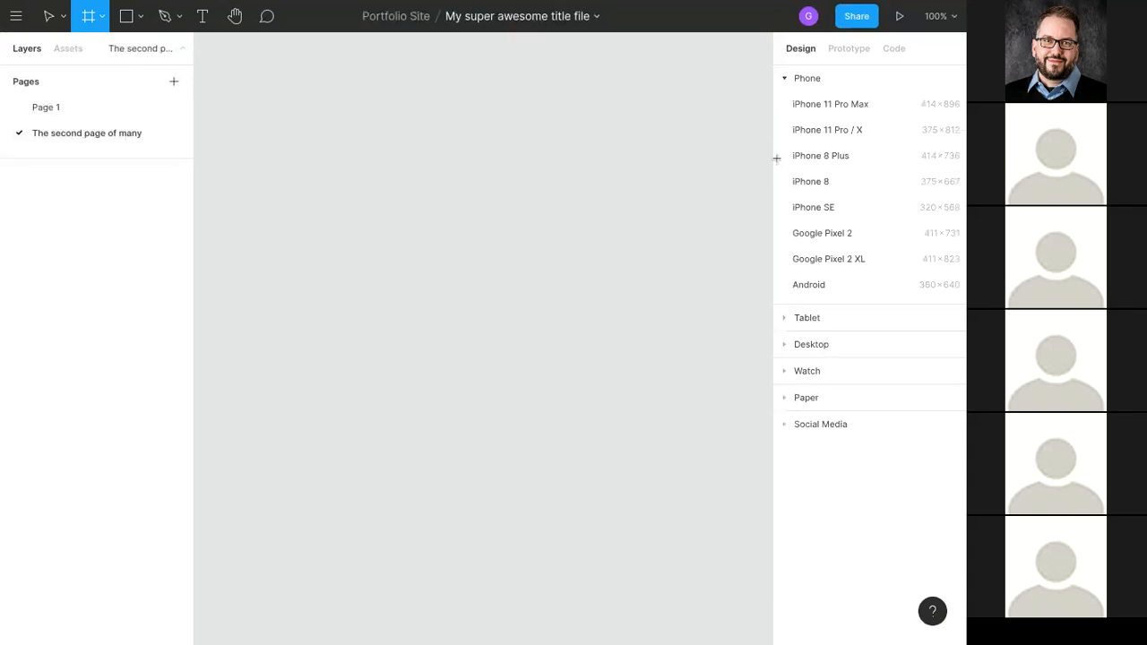
{"action": "left_click", "coordinate": [858, 105]}
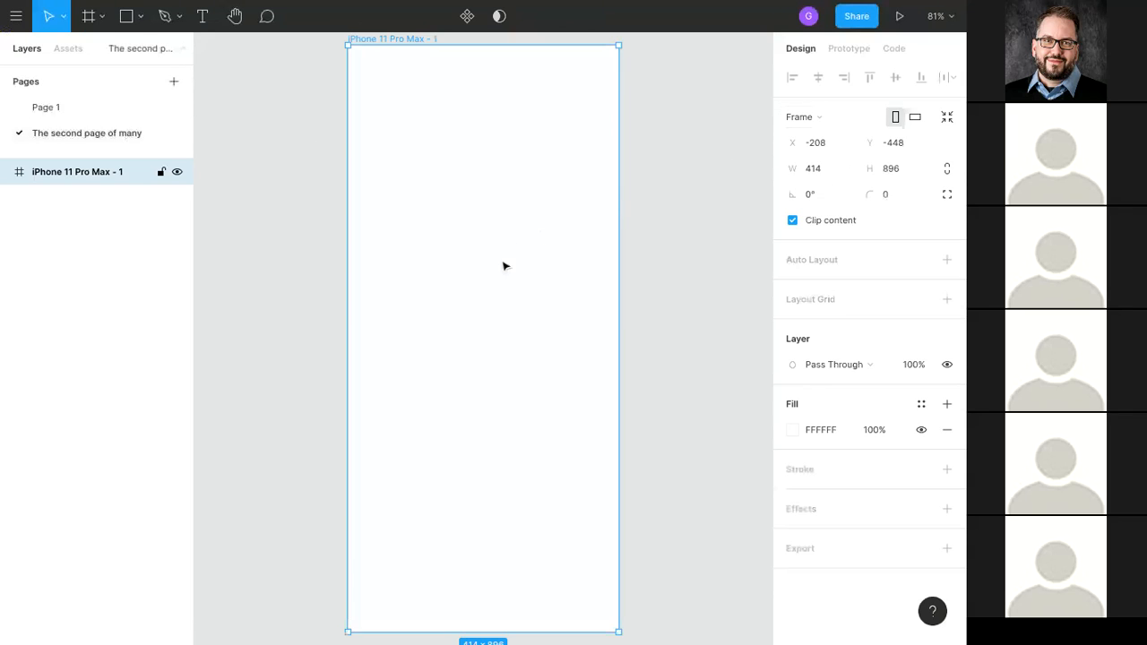
{"action": "scroll", "coordinate": [455, 278], "scroll_direction": "down", "scroll_amount": 2}
{"action": "scroll", "coordinate": [455, 279], "scroll_direction": "up", "scroll_amount": 3}
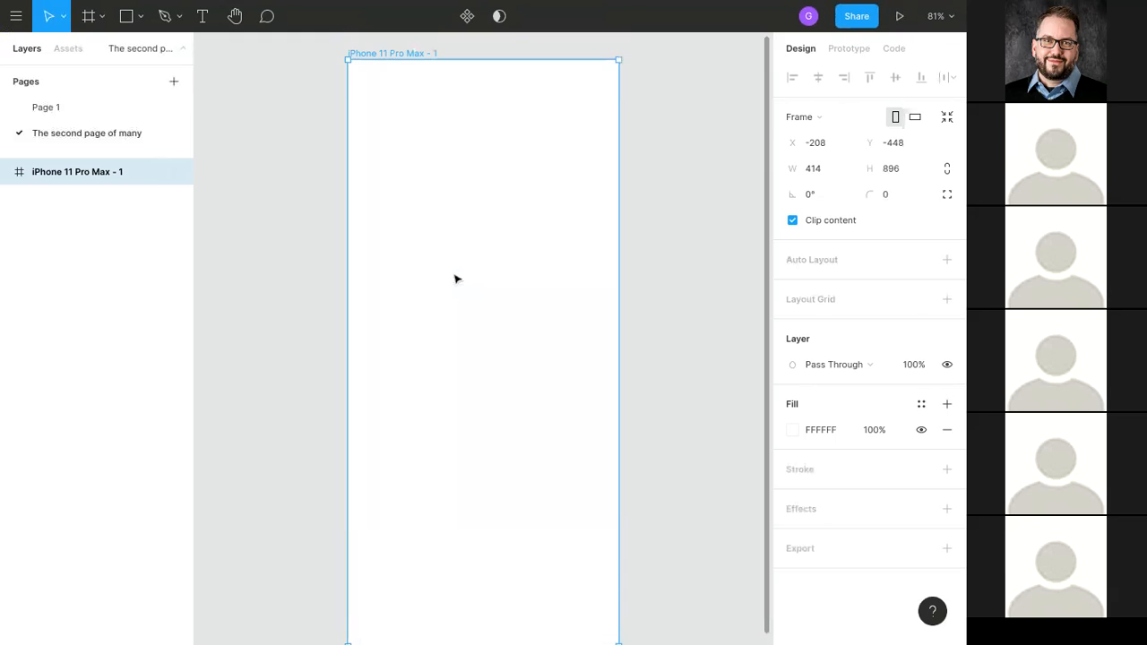
{"action": "scroll", "coordinate": [455, 280], "scroll_direction": "down", "scroll_amount": 2}
{"action": "scroll", "coordinate": [455, 280], "scroll_direction": "up", "scroll_amount": 1}
{"action": "scroll", "coordinate": [455, 281], "scroll_direction": "up", "scroll_amount": 1}
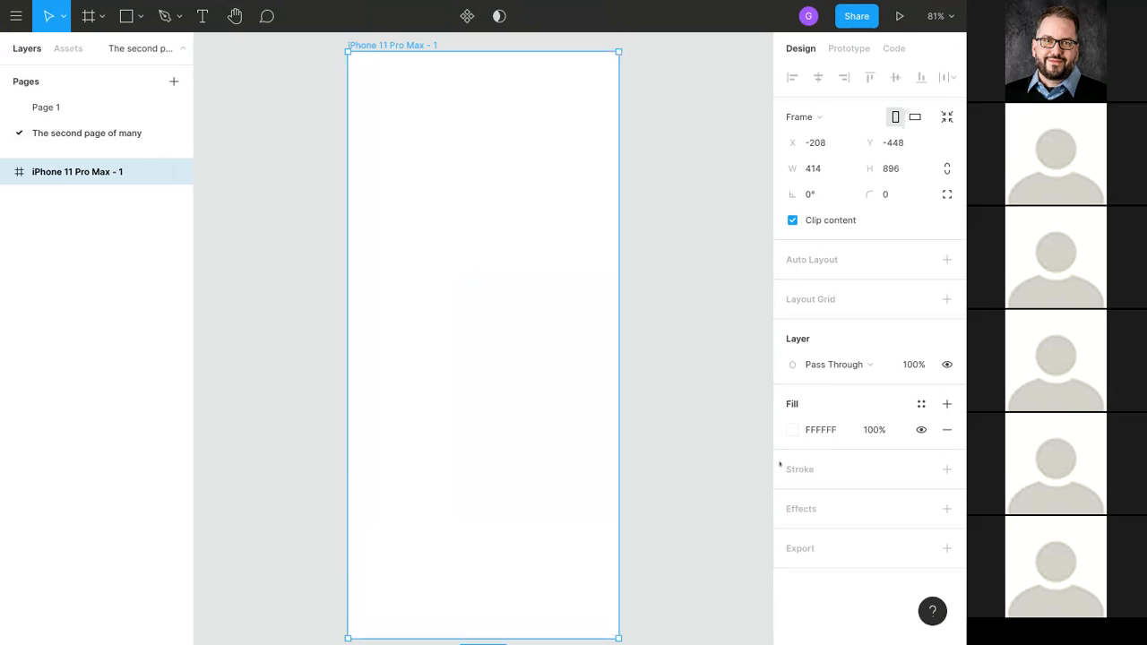
Step: Give the iPhone 11 Pro Max frame a stroke with the Accent Dark color style and deselect the frame
{"action": "left_click", "coordinate": [868, 470]}
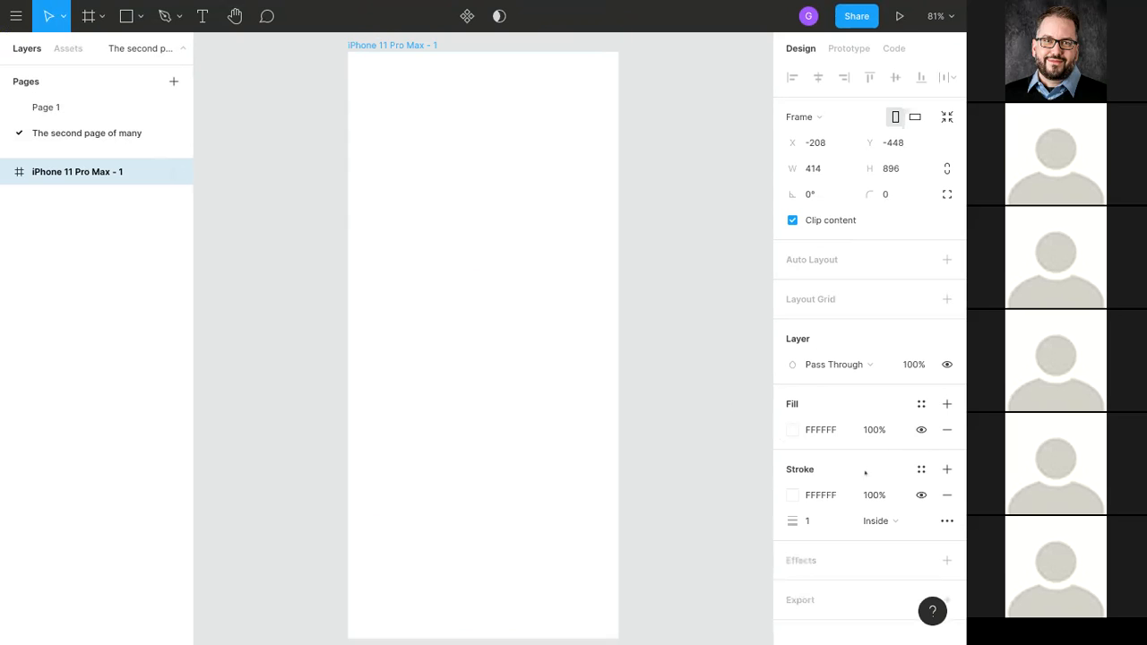
{"action": "left_click", "coordinate": [921, 469]}
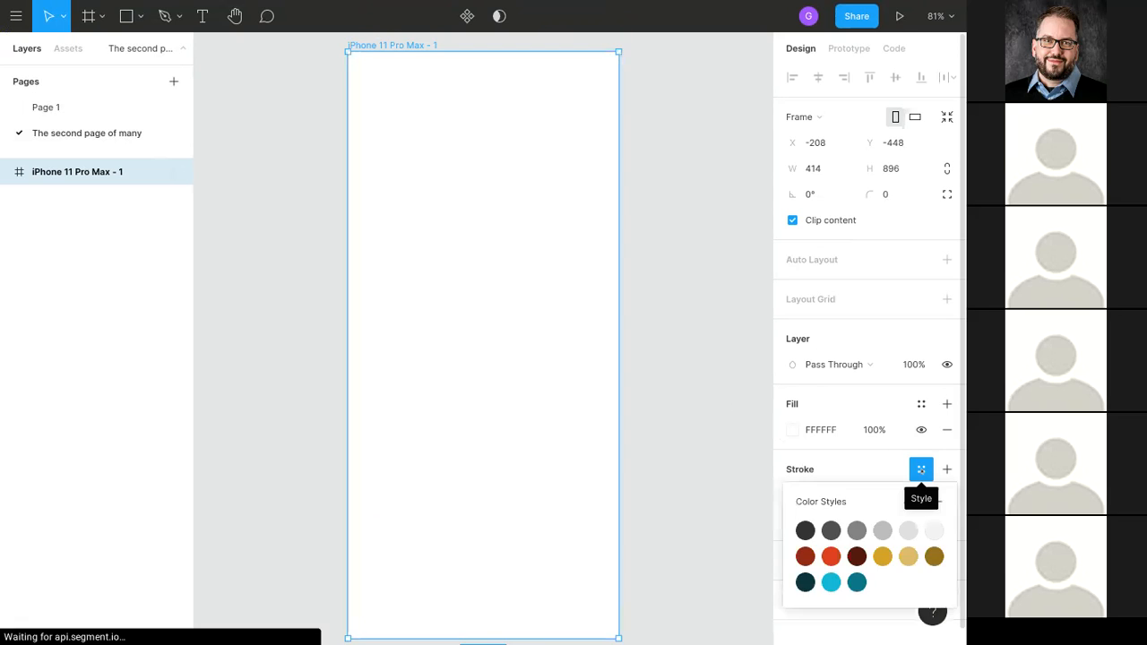
{"action": "left_click", "coordinate": [933, 557]}
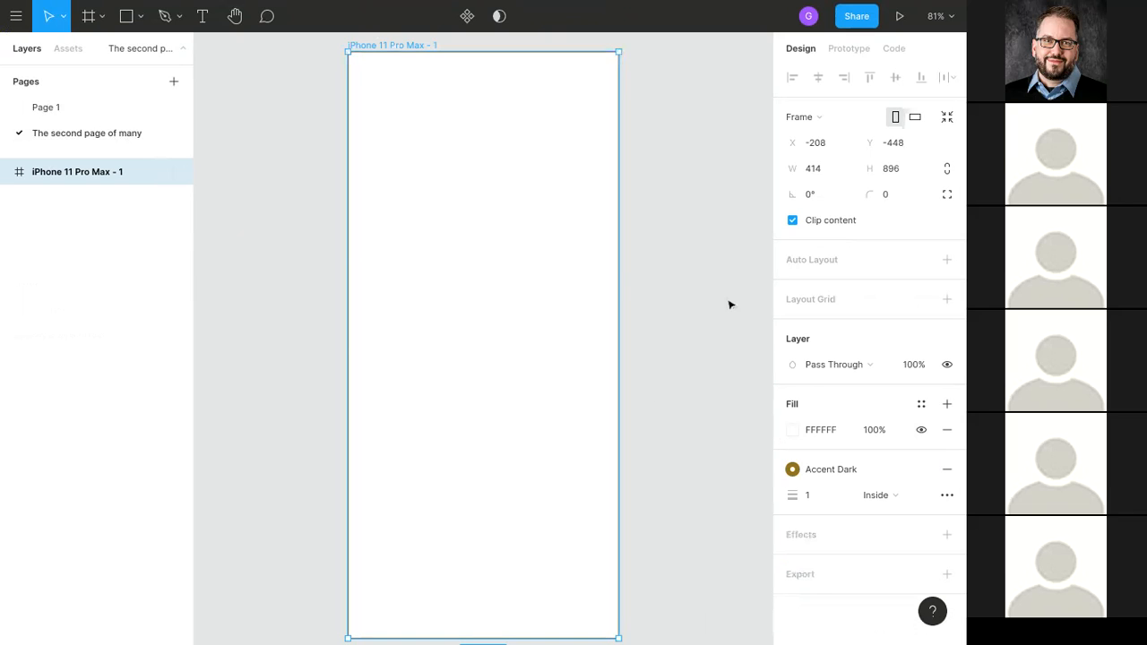
{"action": "left_click", "coordinate": [758, 302]}
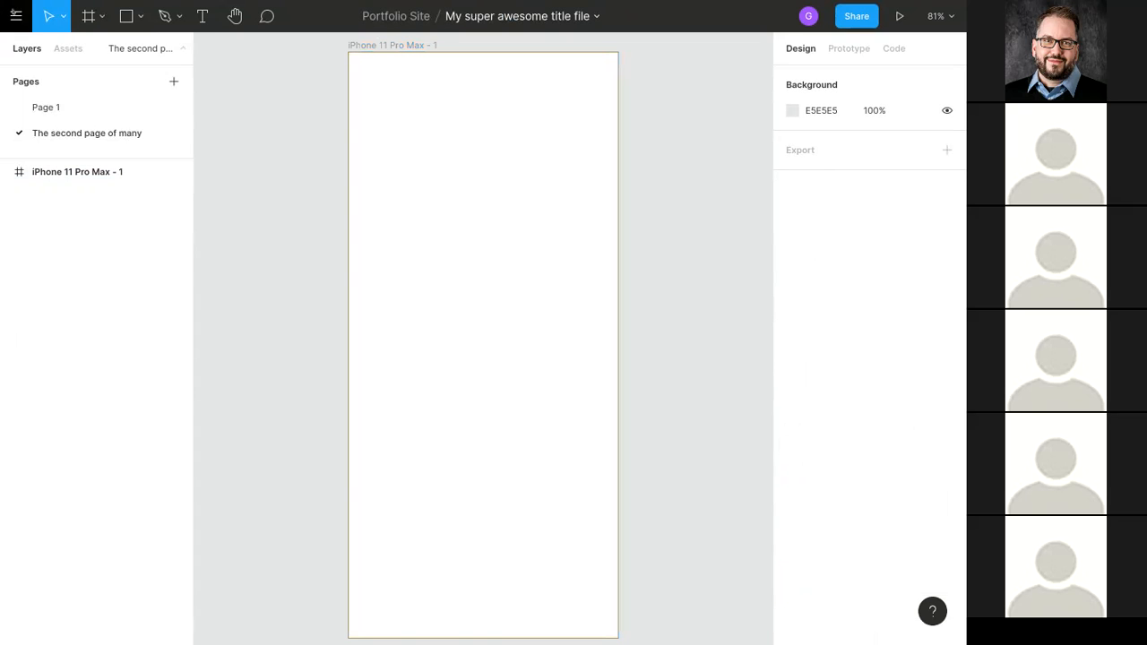
Step: Return to the Portfolio Site project's files and delete "My super awesome title file"
{"action": "left_click", "coordinate": [16, 15]}
{"action": "left_click", "coordinate": [41, 49]}
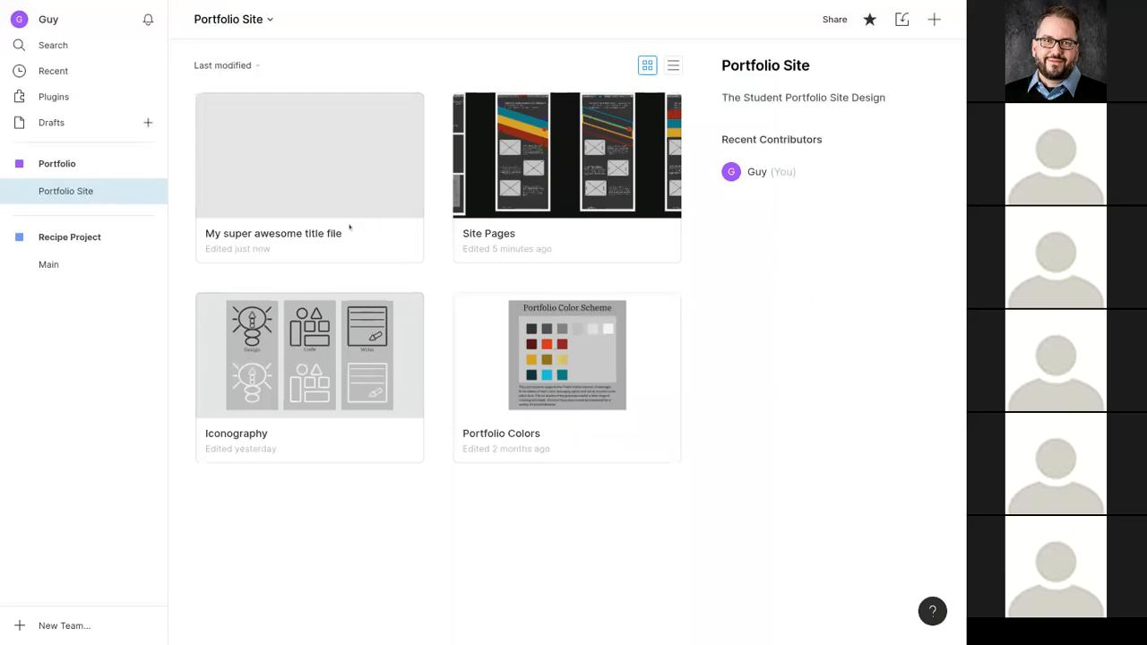
{"action": "right_click", "coordinate": [338, 182]}
{"action": "left_click", "coordinate": [388, 357]}
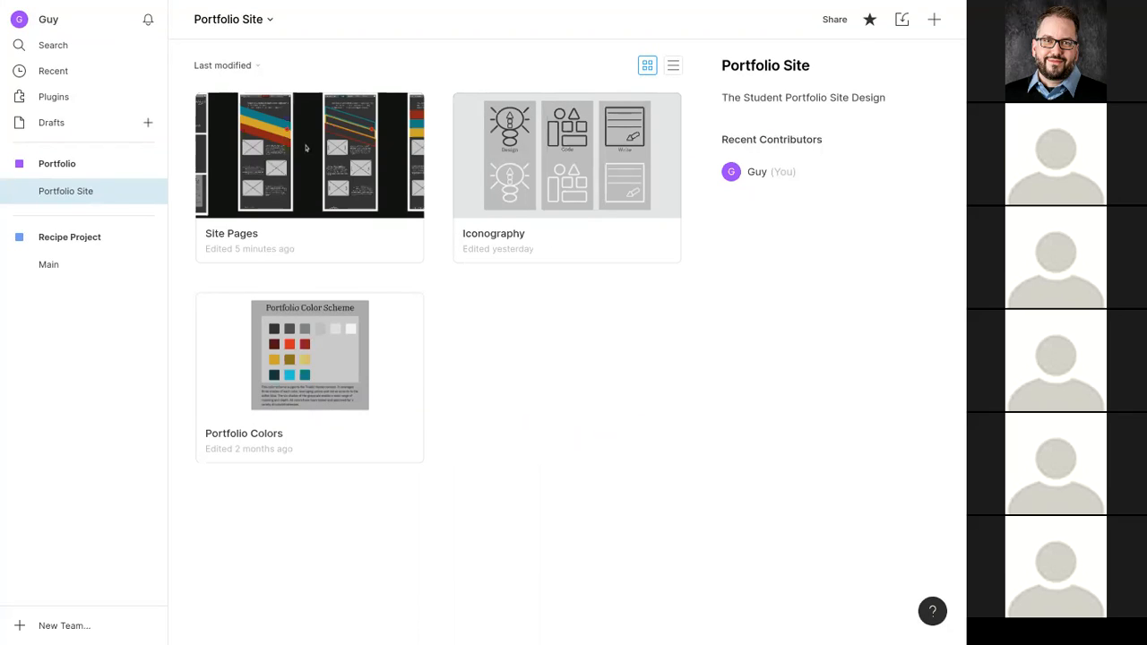
{"action": "mouse_move", "coordinate": [469, 2]}
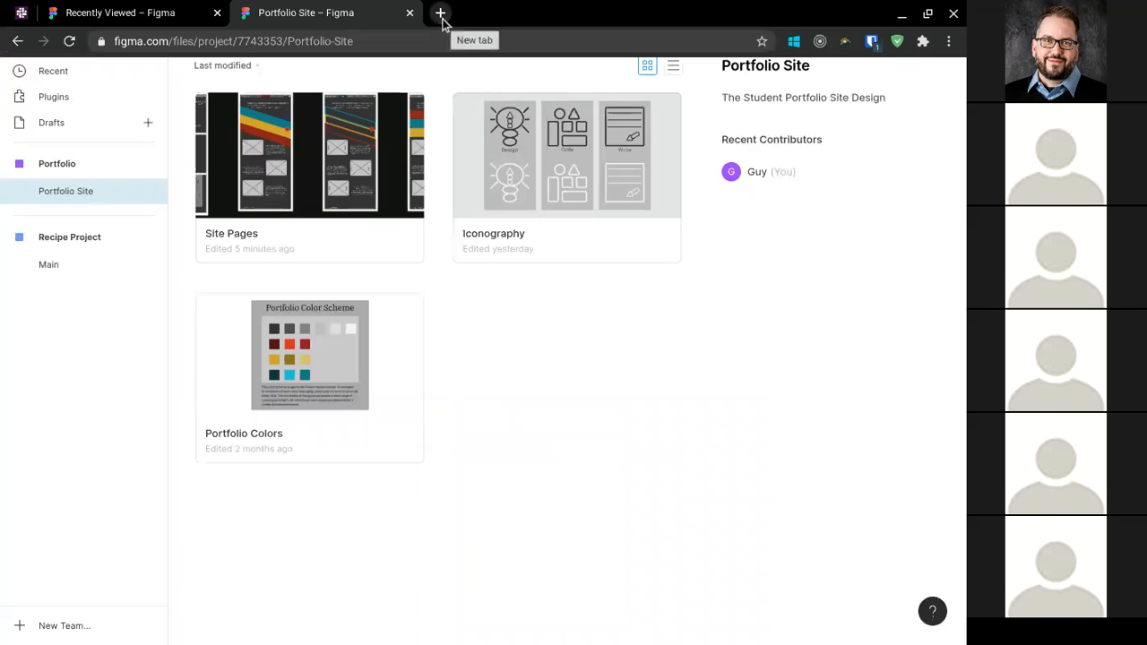
{"action": "left_click", "coordinate": [441, 16]}
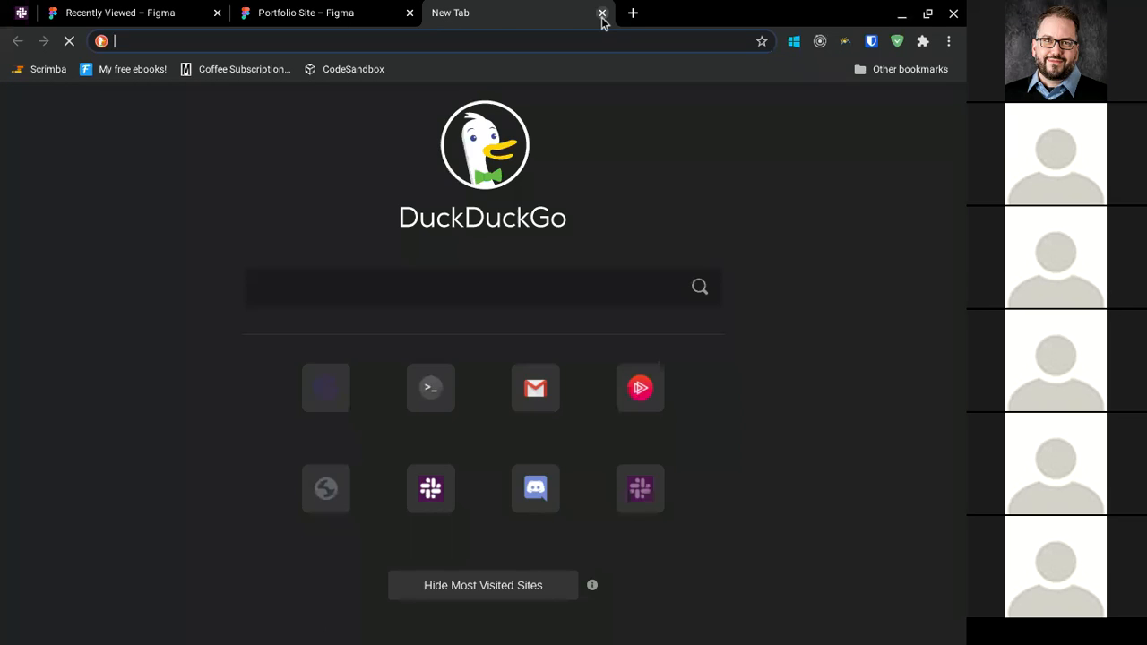
{"action": "left_click", "coordinate": [602, 13]}
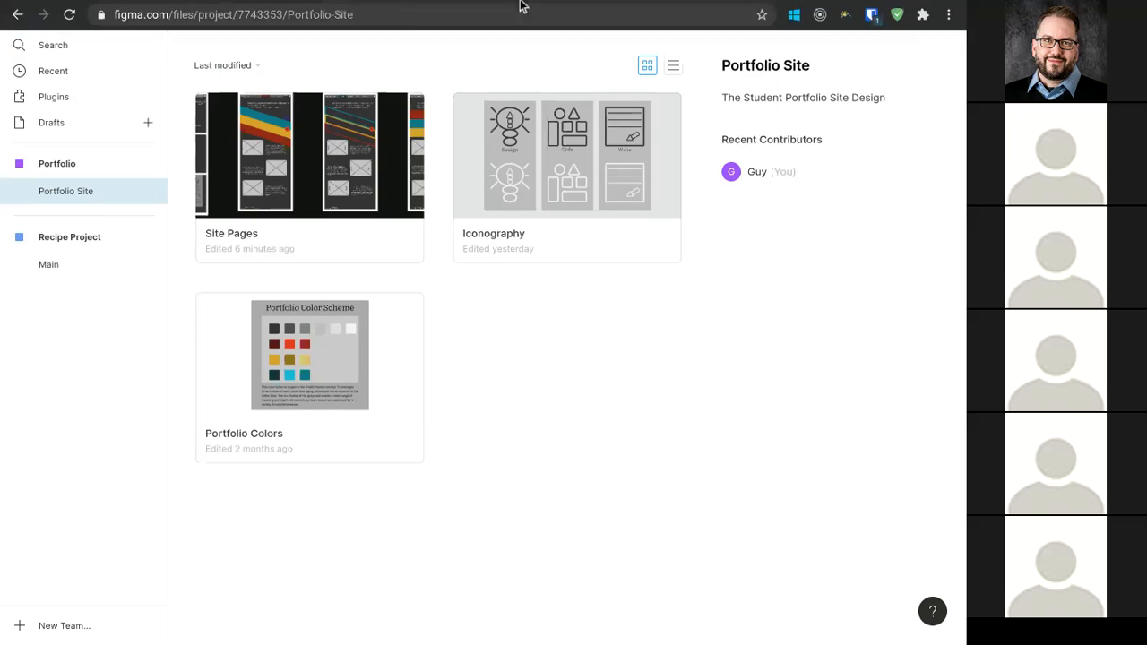
Step: Try to open wd-portolio.netlify.app in a new browser tab
{"action": "left_click", "coordinate": [439, 12]}
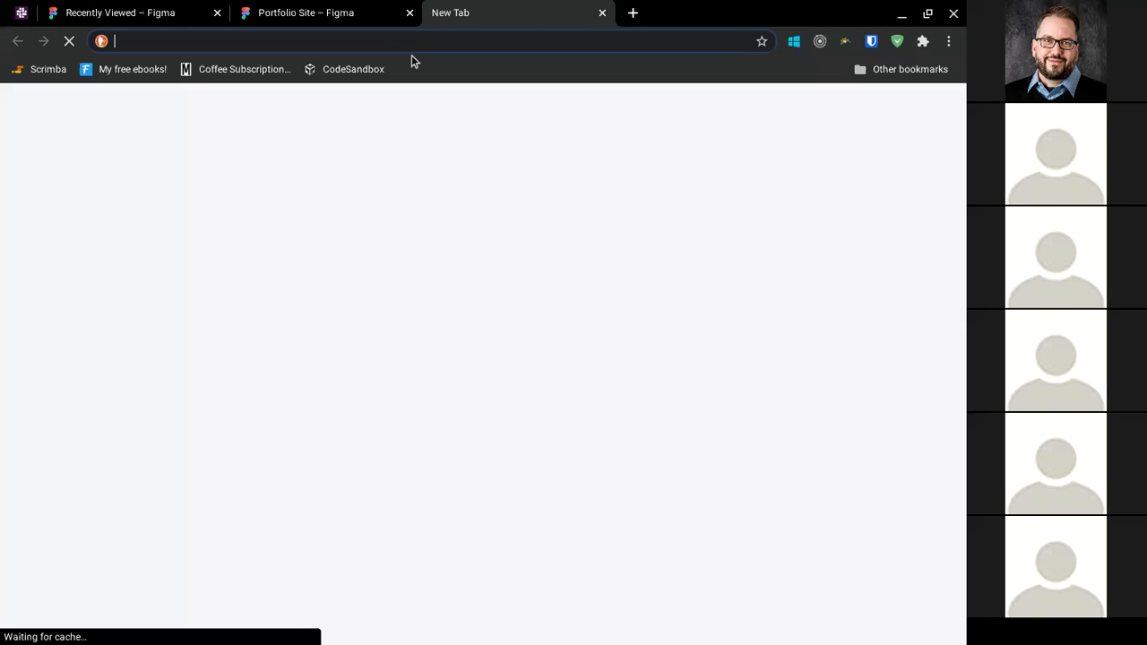
{"action": "type", "text": "wd-pot"}
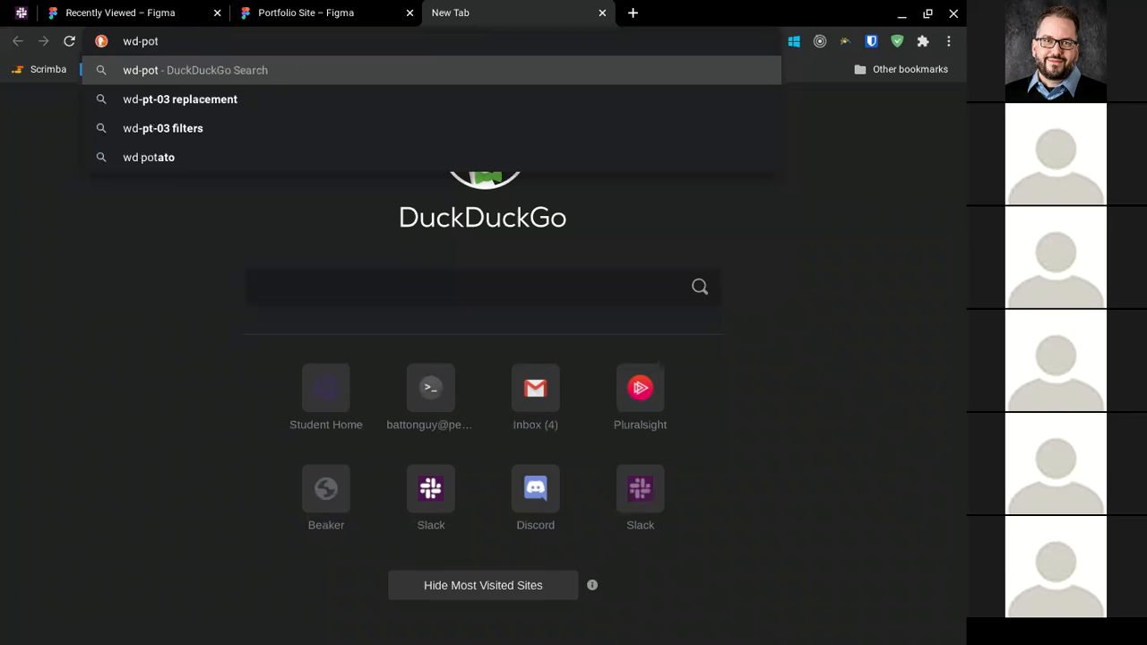
{"action": "key", "text": "BackSpace"}
{"action": "type", "text": "rtolio"}
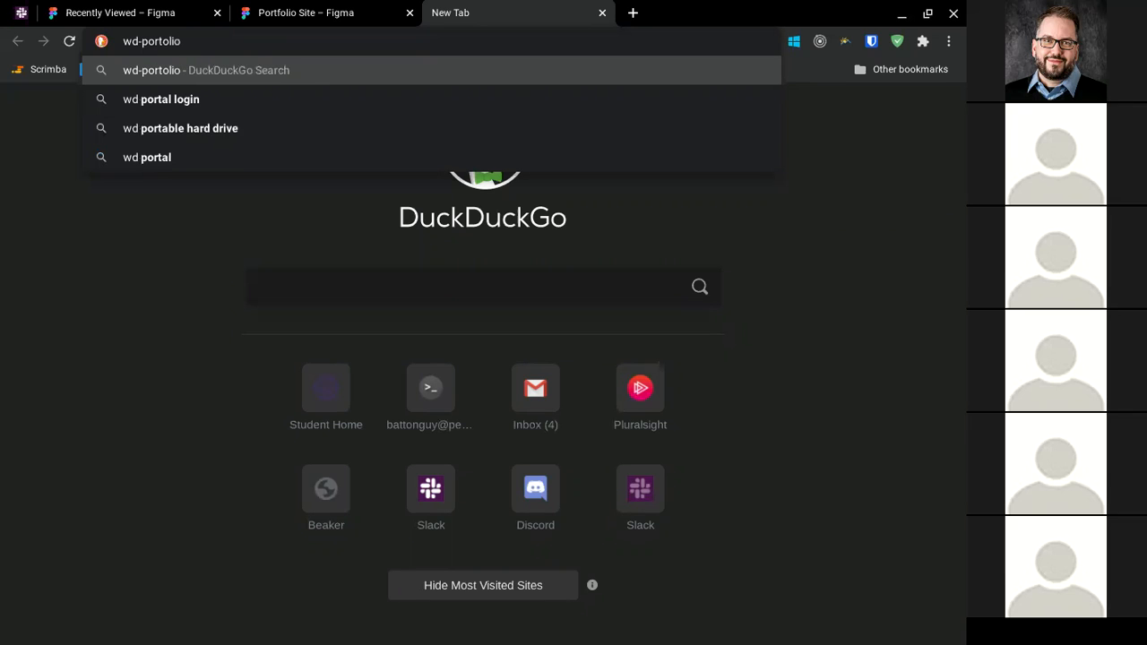
{"action": "type", "text": ".netf"}
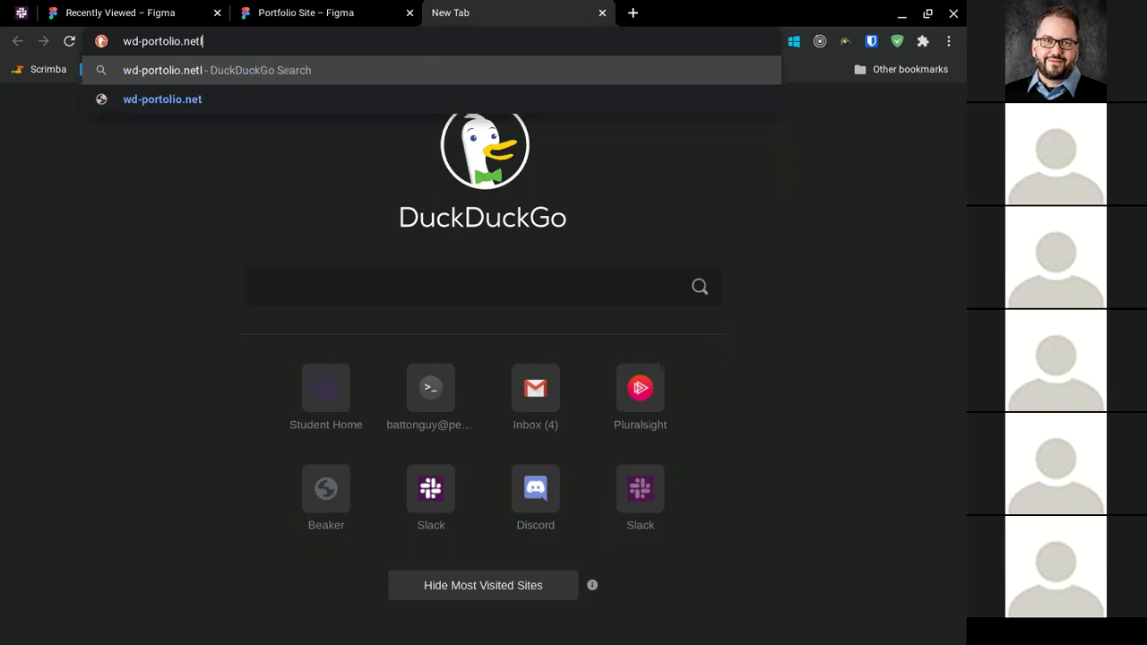
{"action": "key", "text": "BackSpace"}
{"action": "type", "text": "lify.app"}
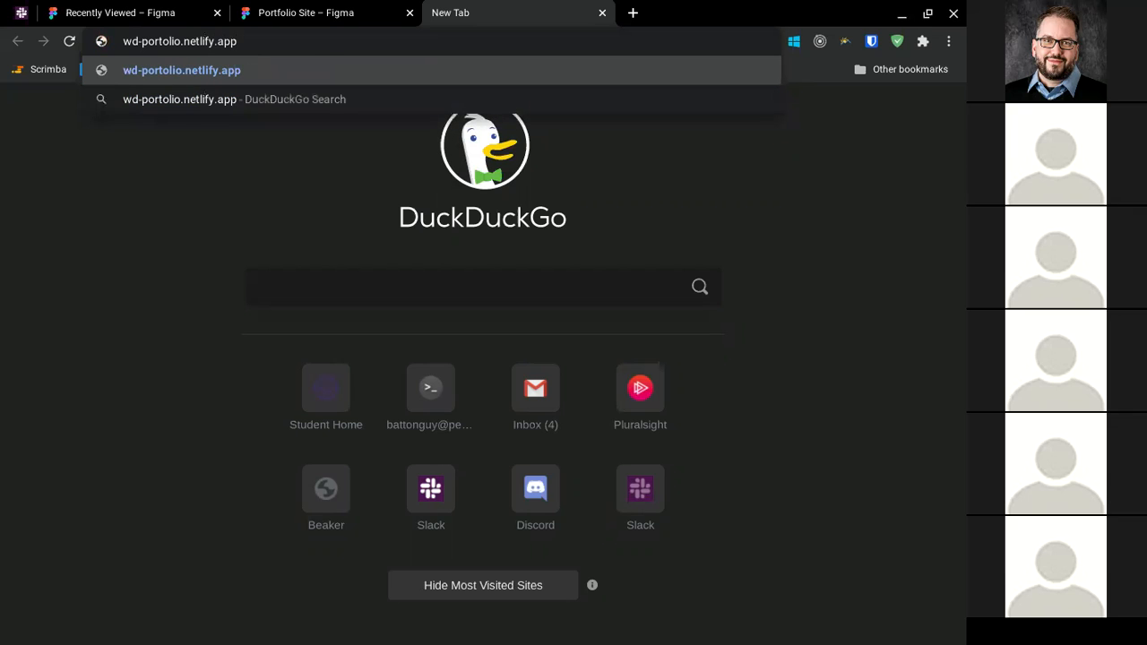
{"action": "key", "text": "Return"}
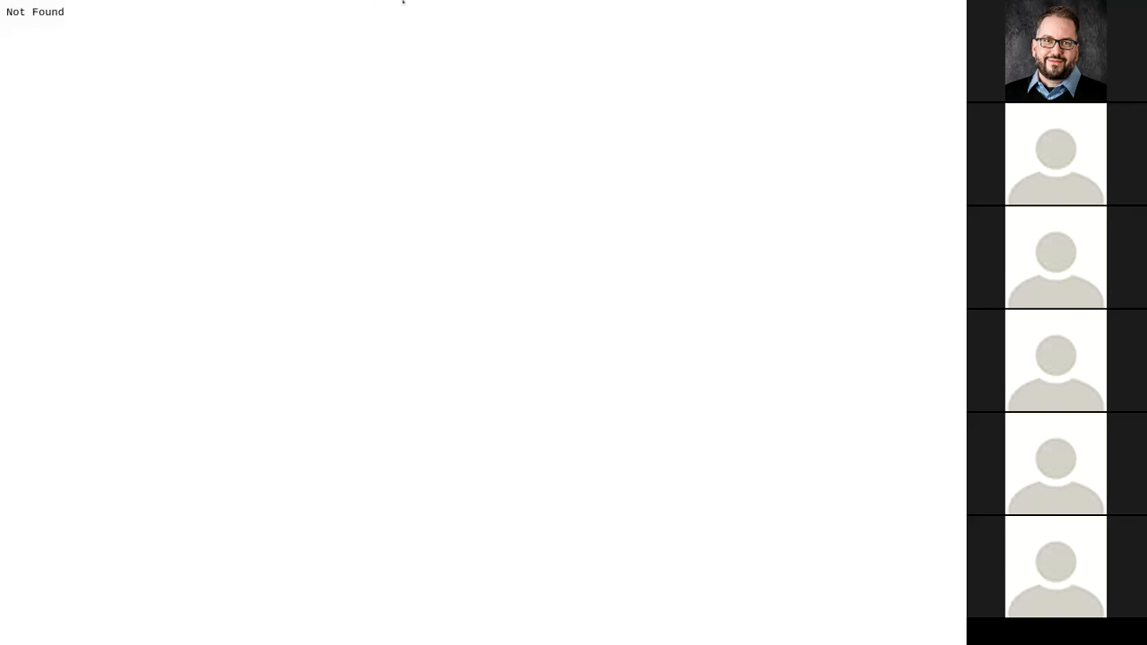
Step: Try to load wd-portolio.netlify.app again with a trailing slash and close its browser tab
{"action": "mouse_move", "coordinate": [468, 1]}
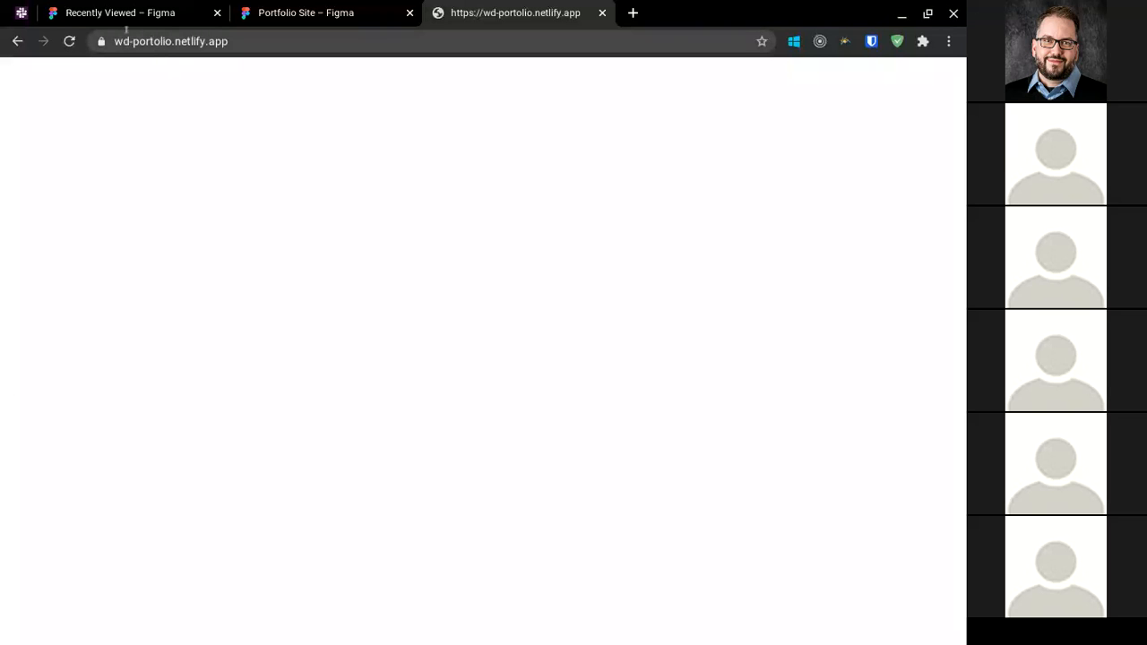
{"action": "left_click", "coordinate": [230, 37]}
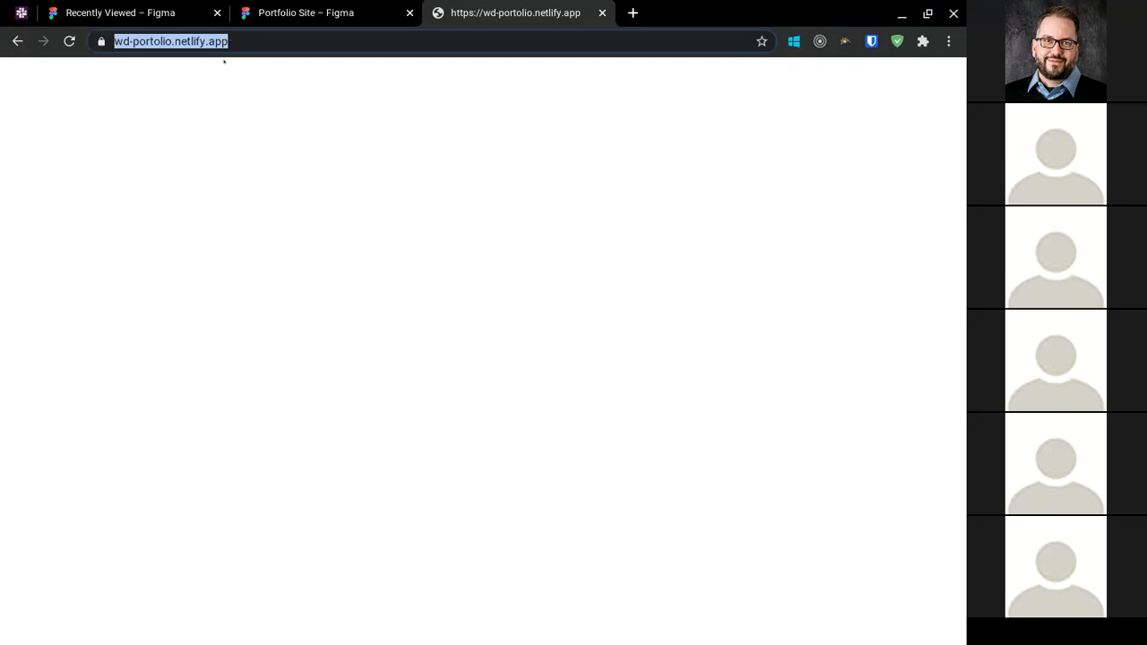
{"action": "key", "text": "Right"}
{"action": "type", "text": "/"}
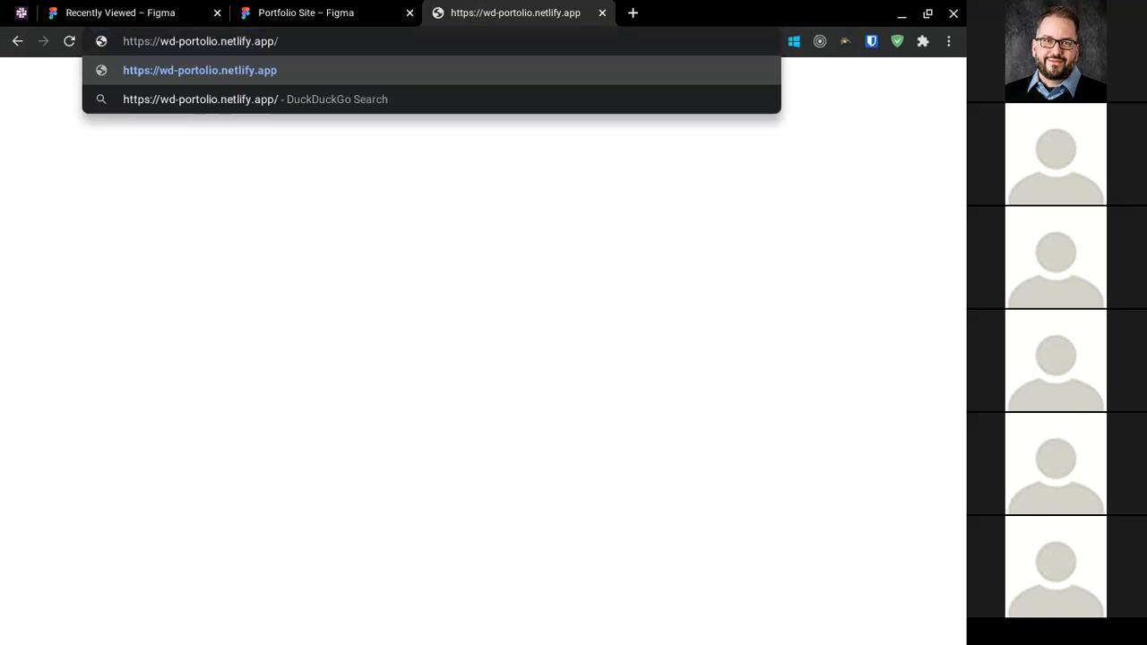
{"action": "key", "text": "Return"}
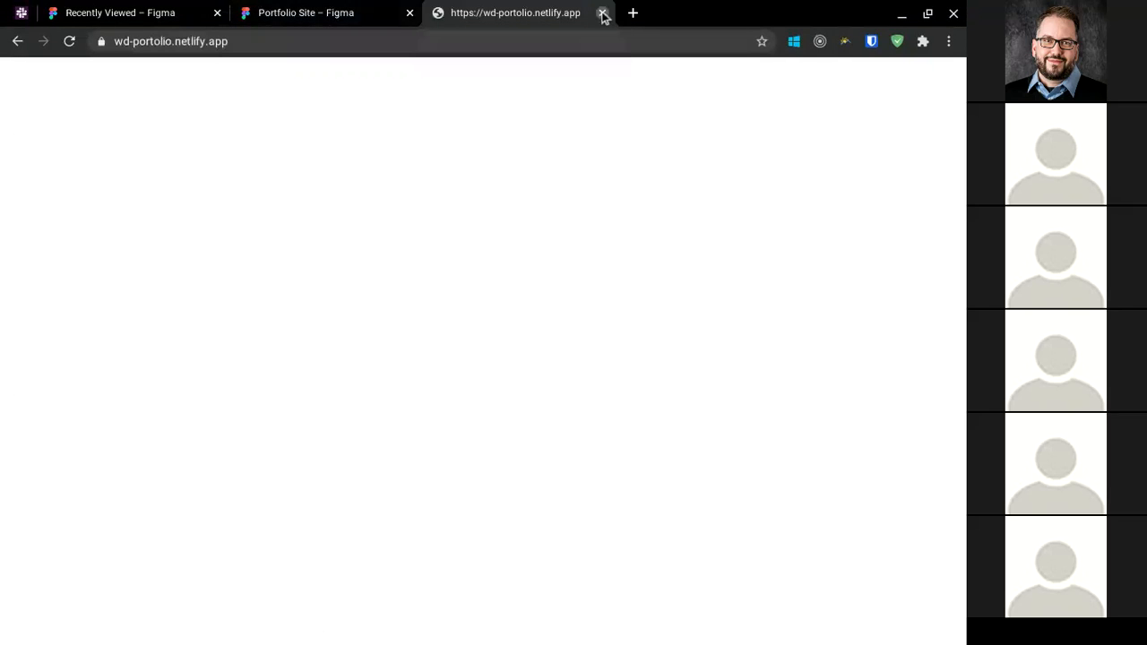
{"action": "left_click", "coordinate": [603, 16]}
Step: Search for "netlify" in a new browser tab, open the Netlify website and go to its login page
{"action": "left_click", "coordinate": [440, 13]}
{"action": "type", "text": "netlify"}
{"action": "key", "text": "Return"}
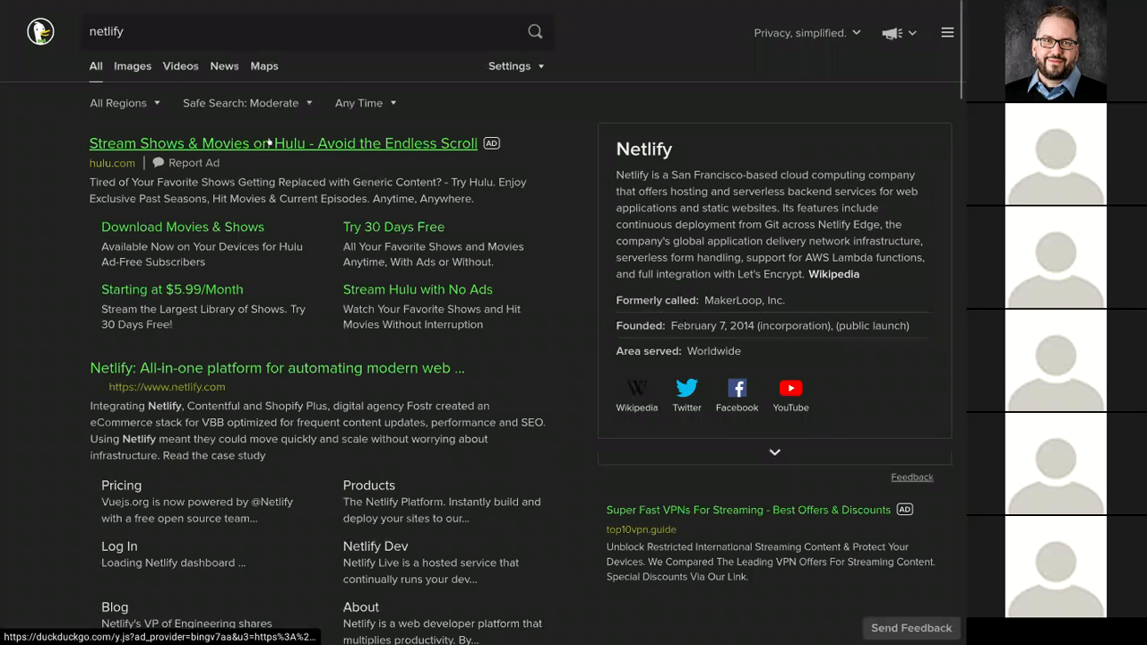
{"action": "left_click", "coordinate": [181, 366]}
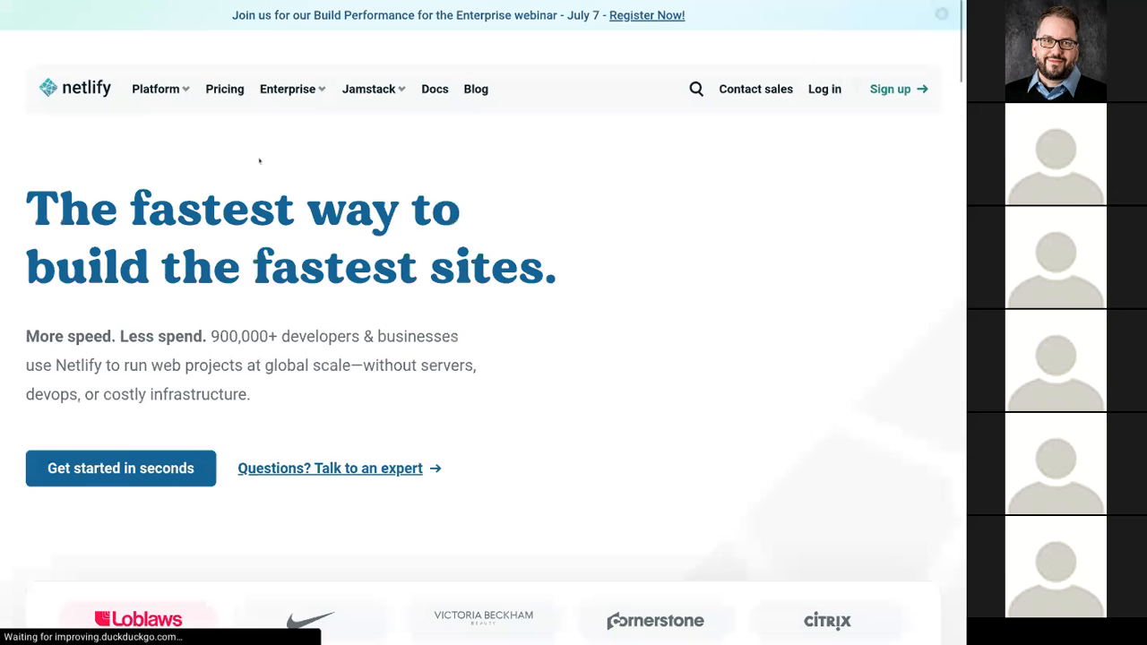
{"action": "left_click", "coordinate": [824, 89]}
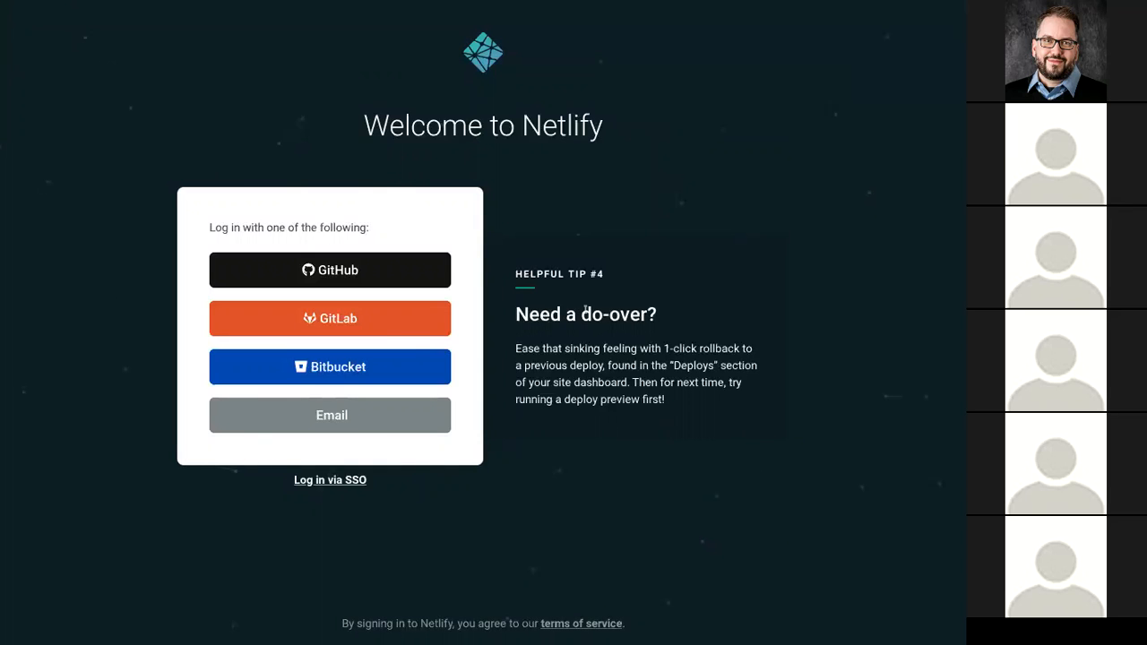
Step: Log in to Netlify through GitLab with the saved username and password from the password vault, and dismiss the browser's offer to save the password
{"action": "left_click", "coordinate": [403, 321]}
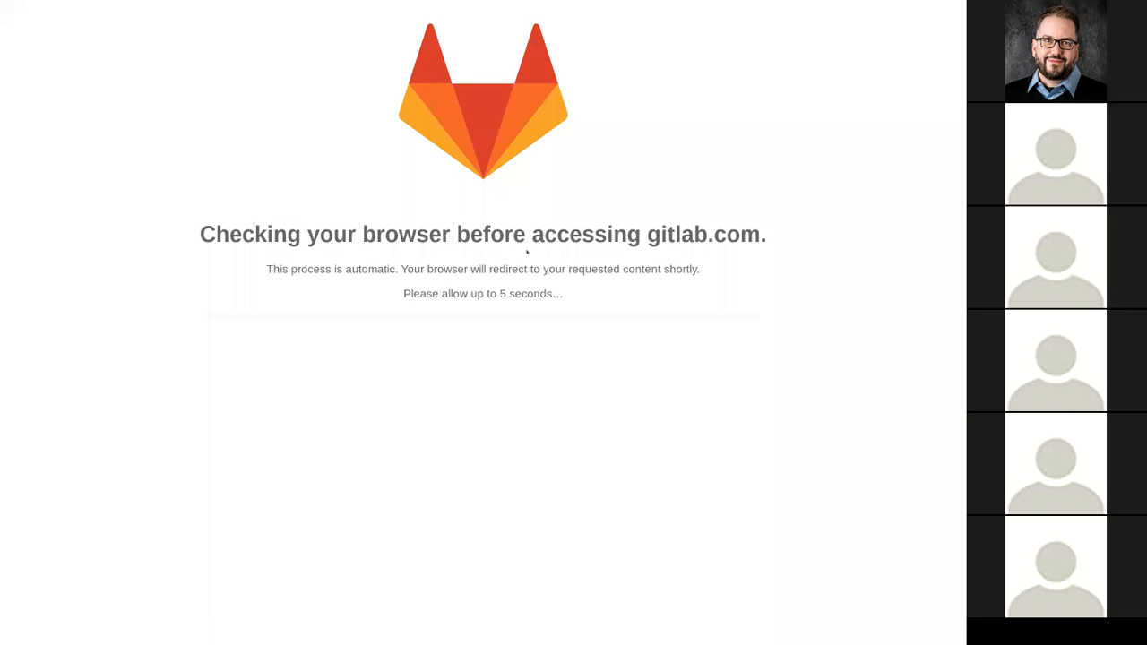
{"action": "mouse_move", "coordinate": [691, 2]}
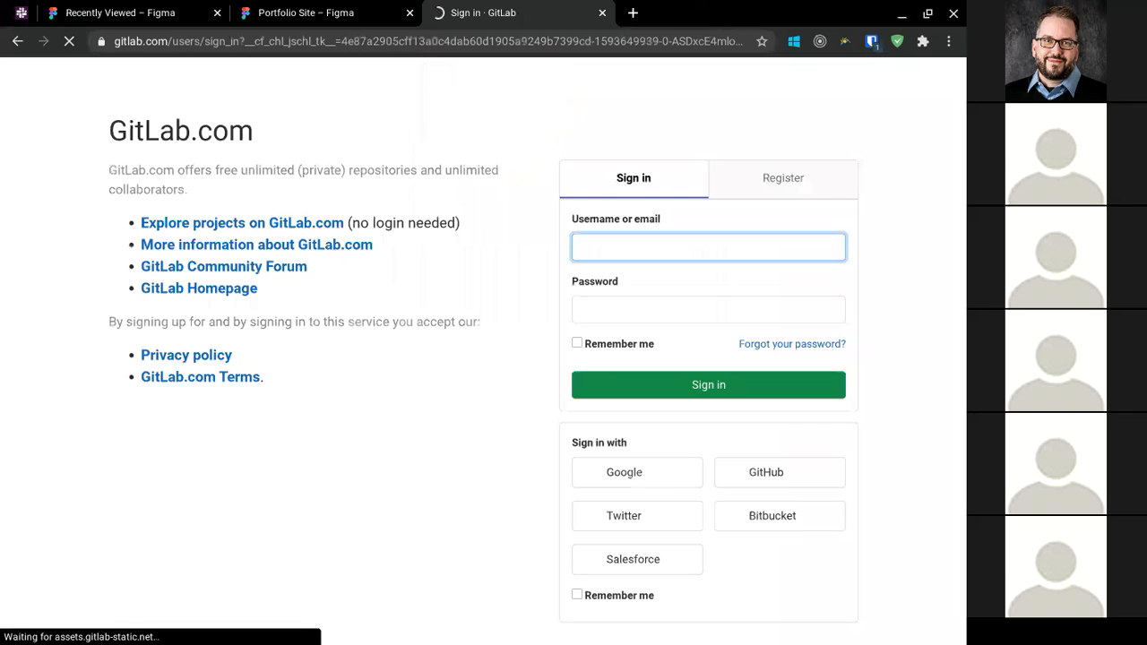
{"action": "left_click", "coordinate": [871, 41]}
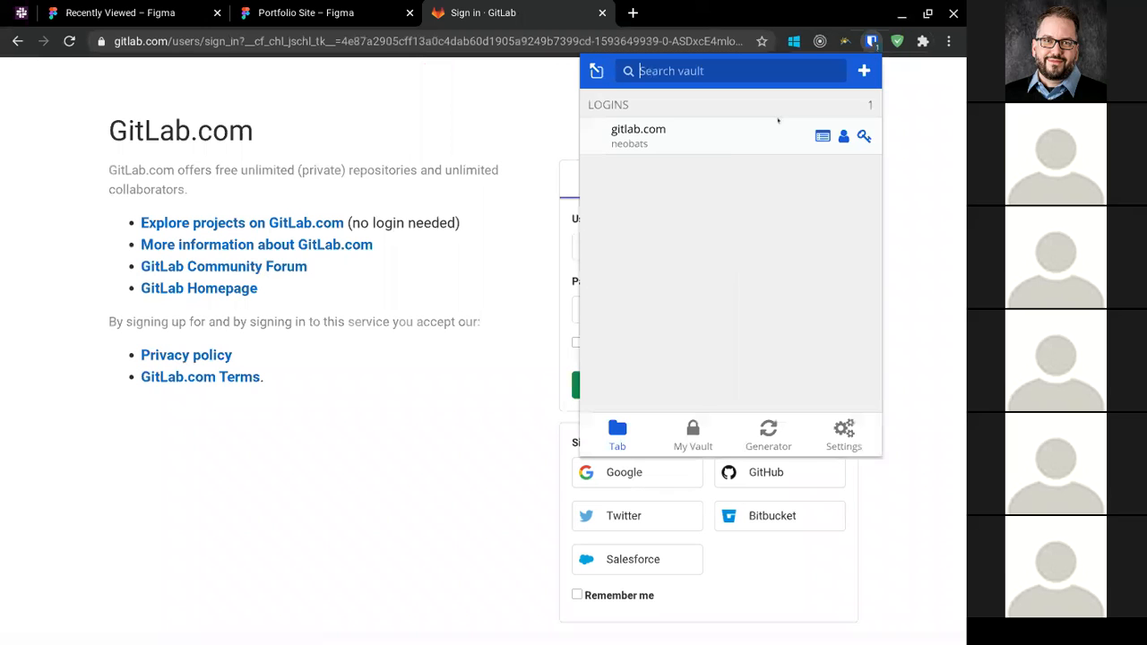
{"action": "left_click", "coordinate": [735, 143]}
{"action": "key", "text": "Return"}
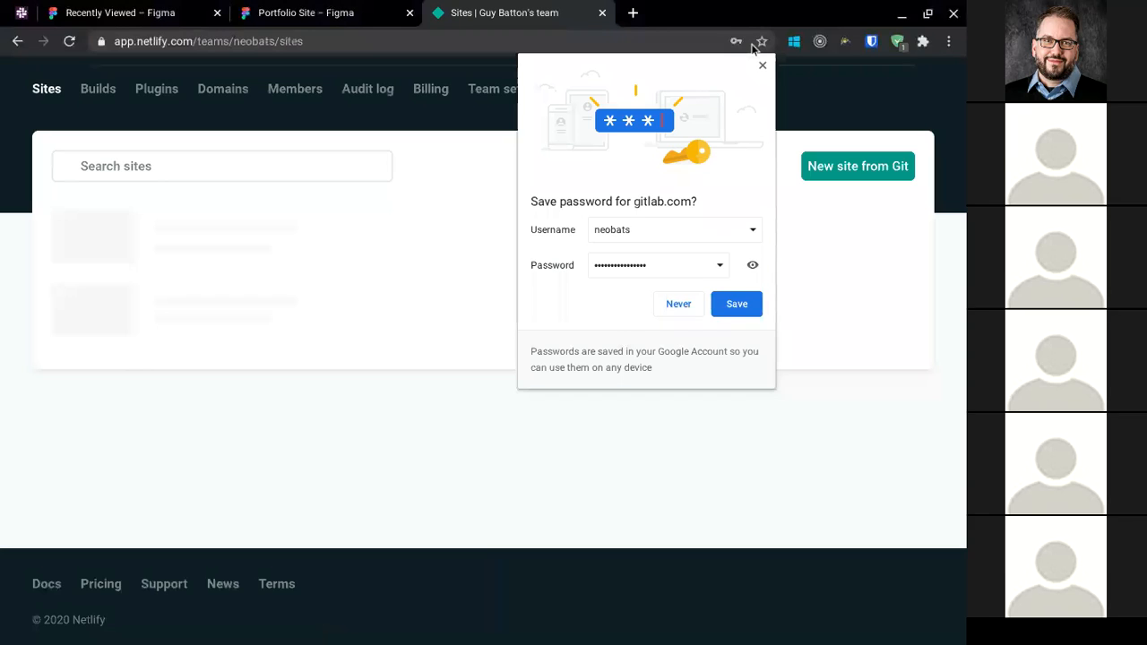
{"action": "left_click", "coordinate": [762, 66]}
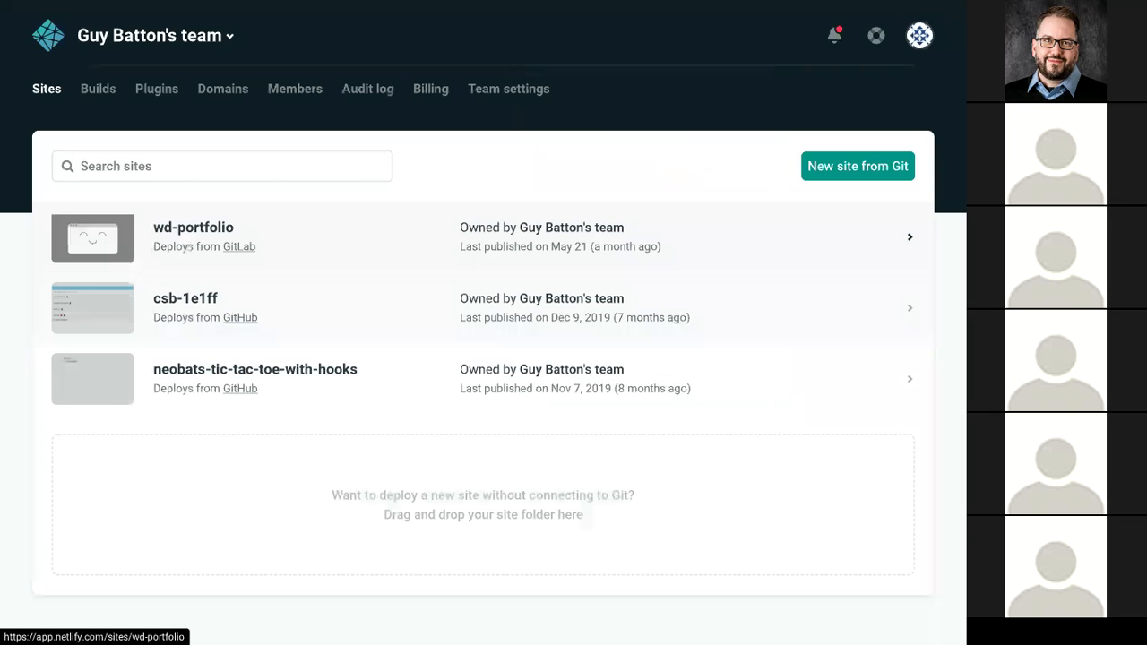
{"action": "left_click", "coordinate": [115, 256]}
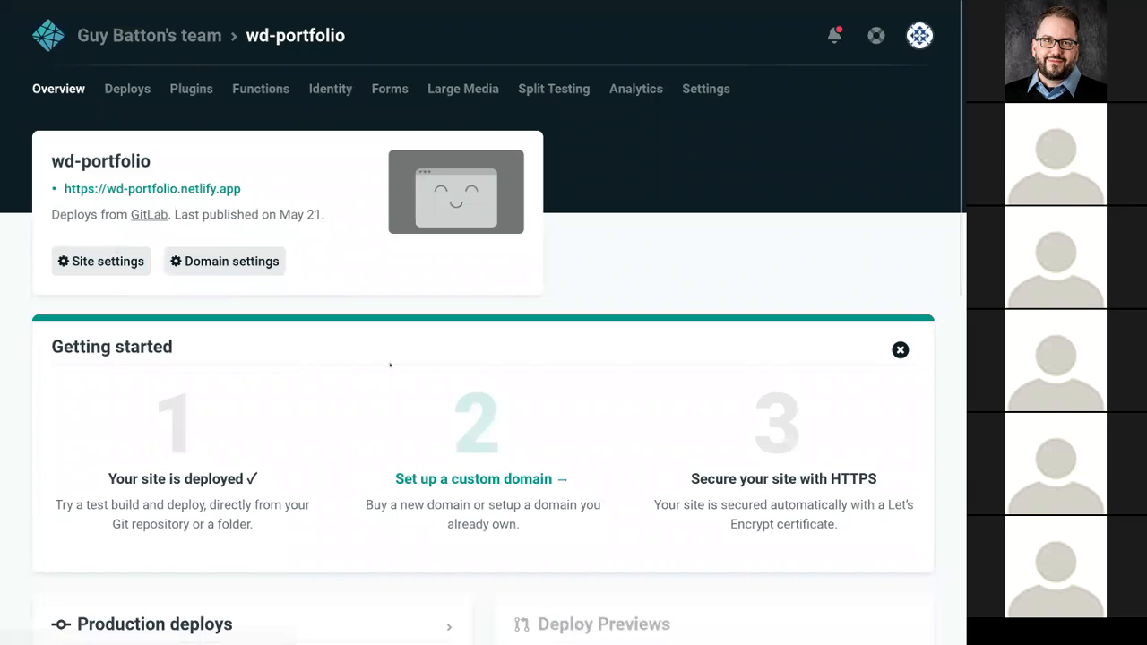
{"action": "left_click", "coordinate": [152, 189]}
{"action": "key", "text": "F11"}
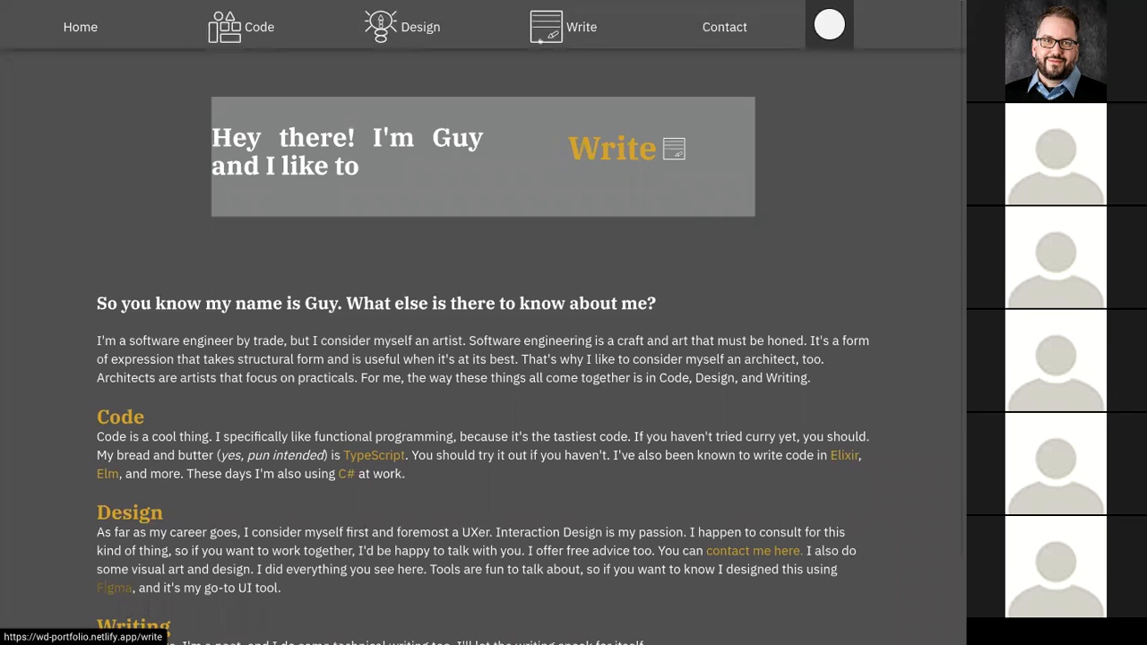
{"action": "scroll", "coordinate": [278, 274], "scroll_direction": "down", "scroll_amount": 1}
{"action": "scroll", "coordinate": [279, 273], "scroll_direction": "down", "scroll_amount": 1}
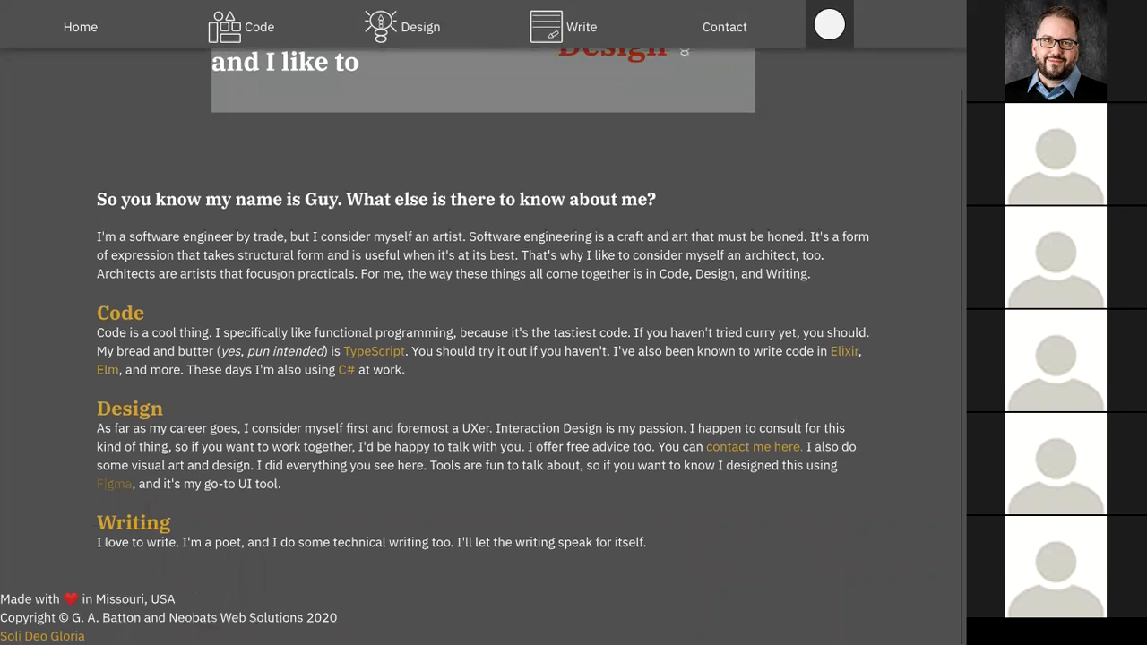
{"action": "scroll", "coordinate": [295, 205], "scroll_direction": "up", "scroll_amount": 2}
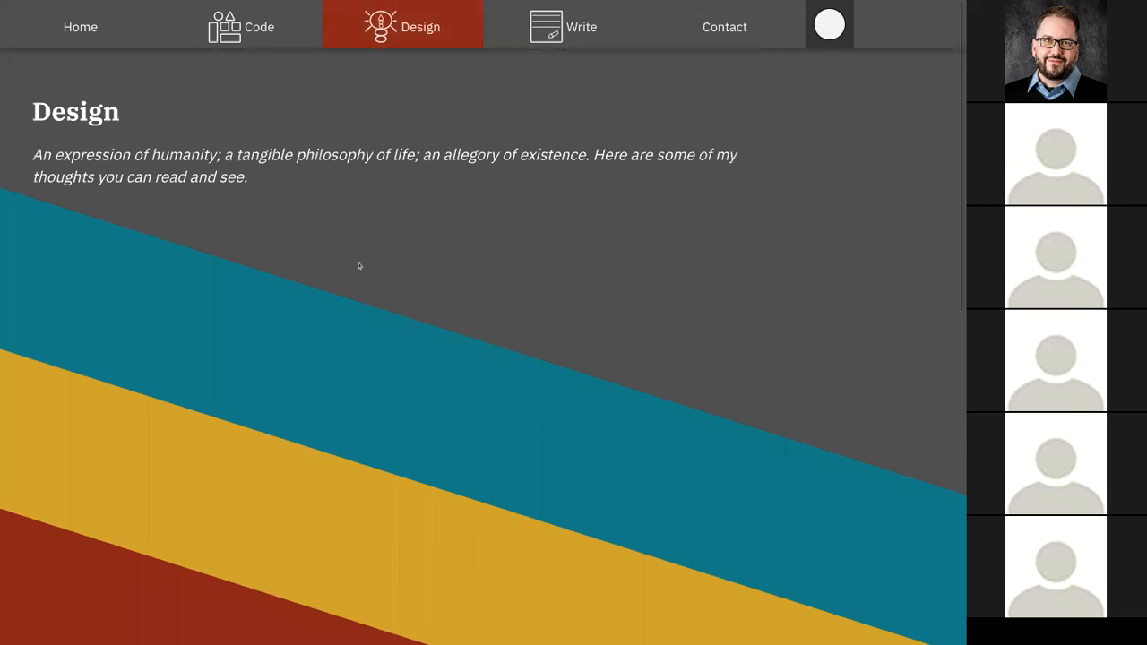
Step: Examine the portfolio site's Design page, from its heading down through the solid diagonal stripes to the content cards
{"action": "scroll", "coordinate": [366, 261], "scroll_direction": "down", "scroll_amount": 5}
{"action": "scroll", "coordinate": [365, 261], "scroll_direction": "up", "scroll_amount": 4}
{"action": "scroll", "coordinate": [366, 262], "scroll_direction": "up", "scroll_amount": 1}
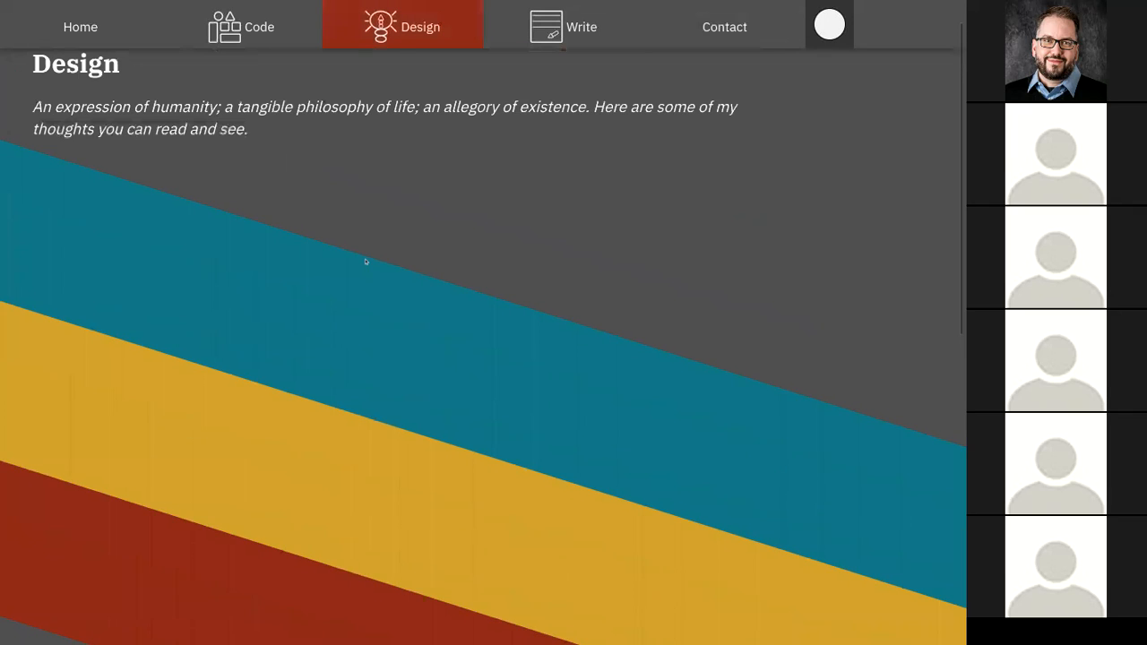
{"action": "scroll", "coordinate": [365, 262], "scroll_direction": "down", "scroll_amount": 3}
{"action": "scroll", "coordinate": [366, 263], "scroll_direction": "down", "scroll_amount": 5}
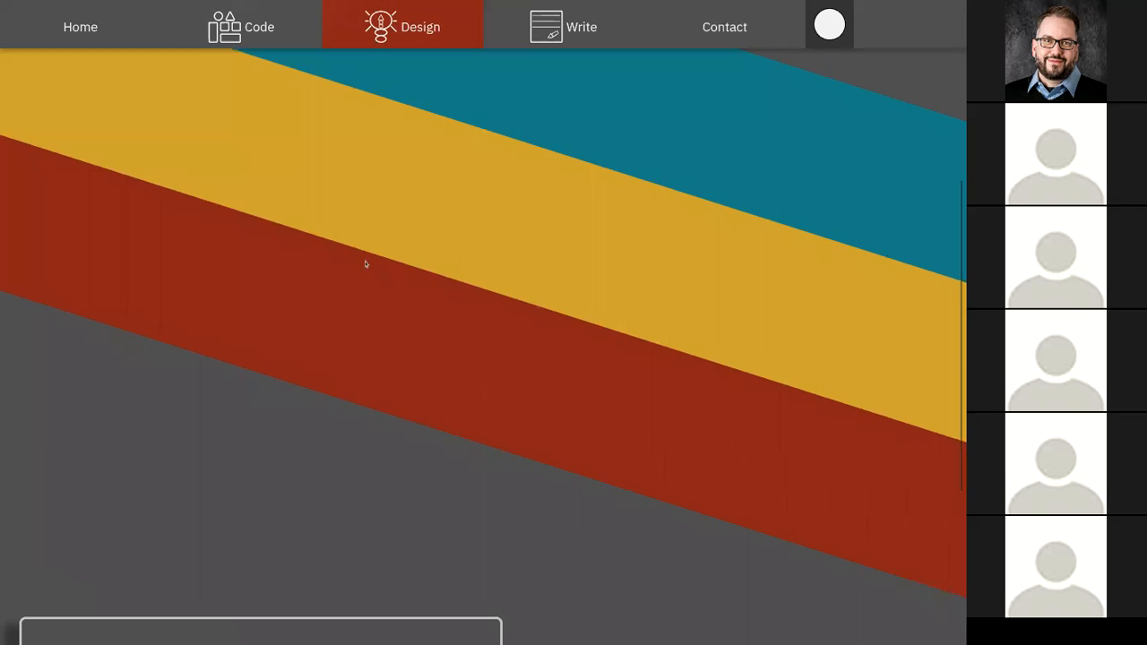
{"action": "scroll", "coordinate": [368, 260], "scroll_direction": "up", "scroll_amount": 3}
{"action": "scroll", "coordinate": [371, 235], "scroll_direction": "up", "scroll_amount": 3}
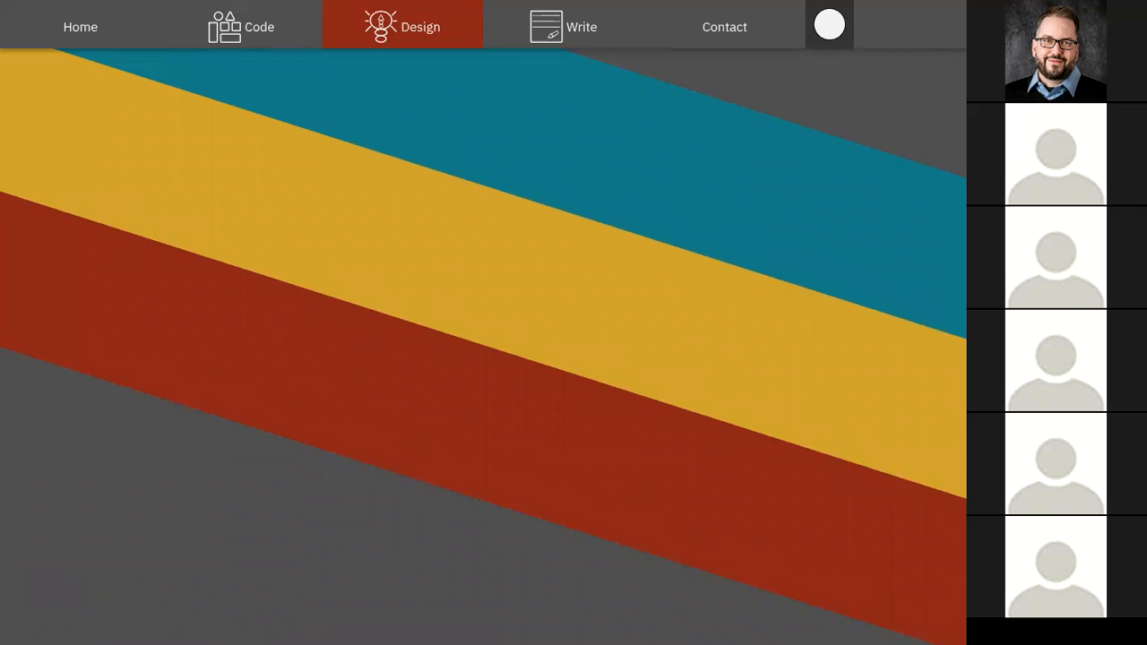
{"action": "scroll", "coordinate": [373, 237], "scroll_direction": "up", "scroll_amount": 3}
{"action": "scroll", "coordinate": [373, 238], "scroll_direction": "down", "scroll_amount": 4}
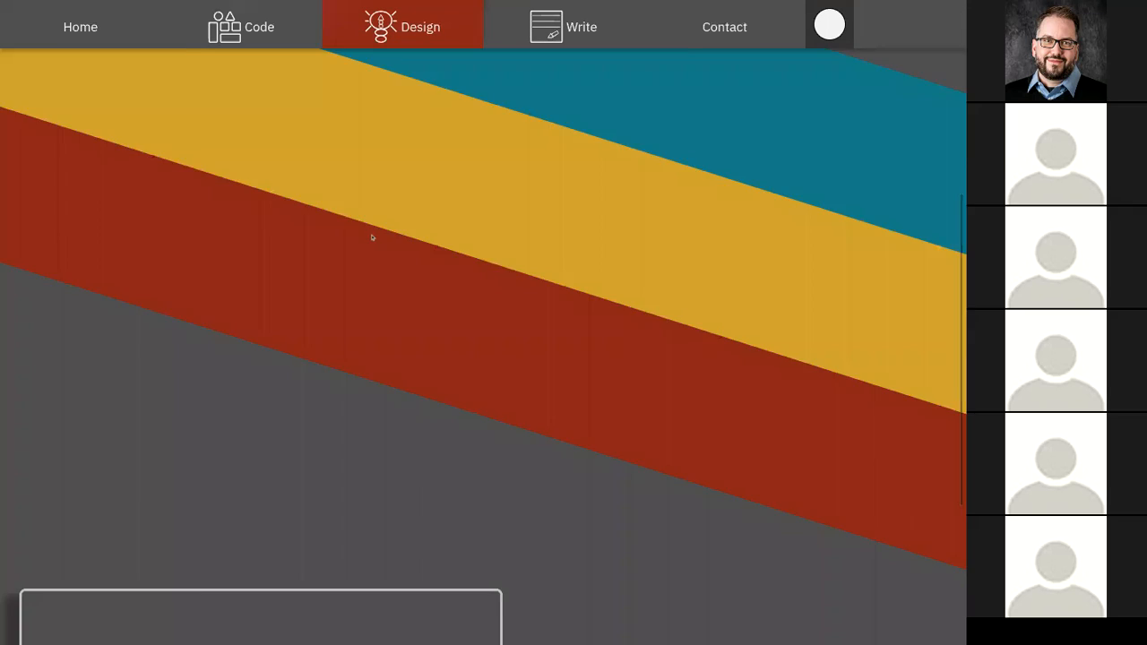
{"action": "scroll", "coordinate": [373, 238], "scroll_direction": "down", "scroll_amount": 3}
{"action": "scroll", "coordinate": [607, 362], "scroll_direction": "up", "scroll_amount": 6}
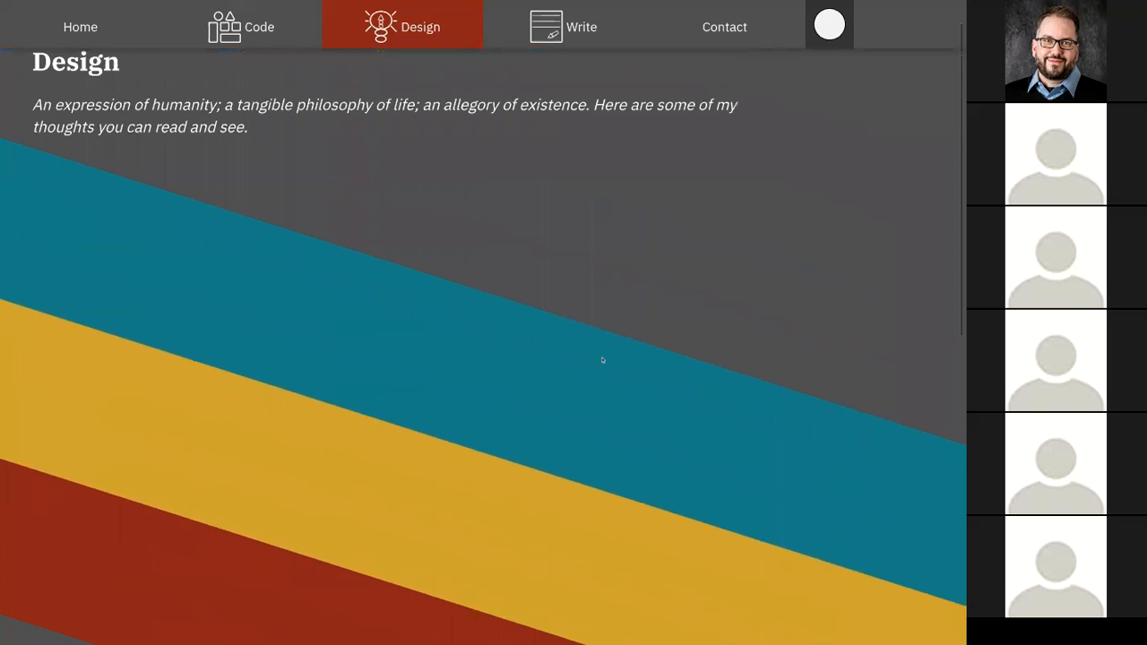
{"action": "scroll", "coordinate": [602, 360], "scroll_direction": "up", "scroll_amount": 1}
{"action": "scroll", "coordinate": [392, 351], "scroll_direction": "up", "scroll_amount": 1}
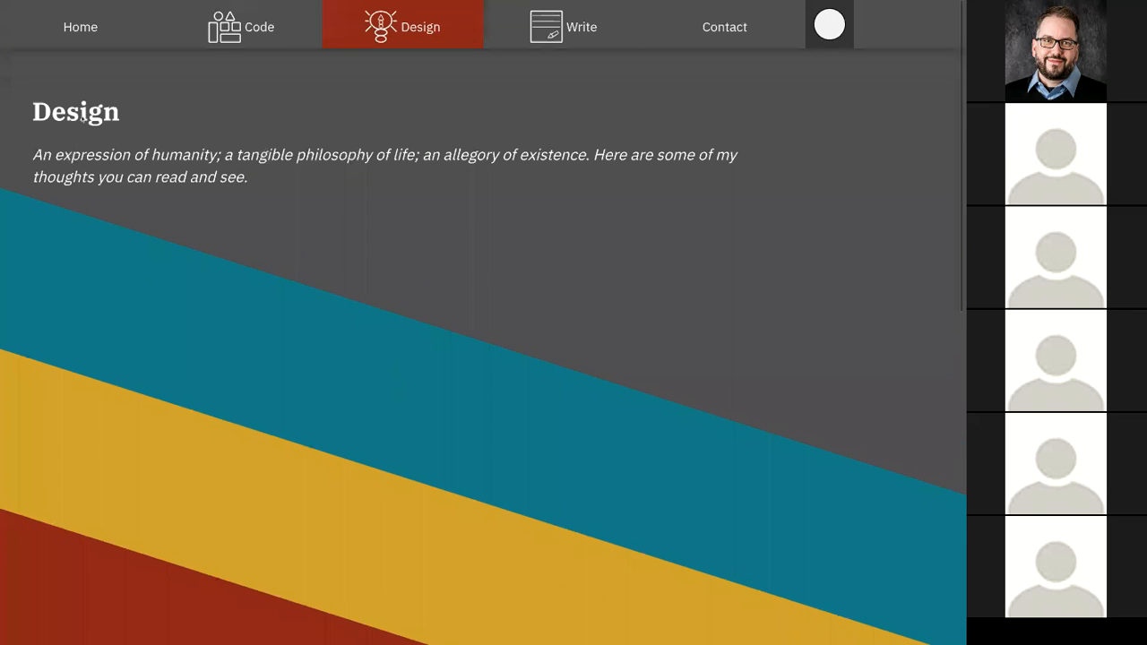
Step: Open the portfolio site's Code page and look over its outlined diagonal stripes
{"action": "left_click", "coordinate": [238, 36]}
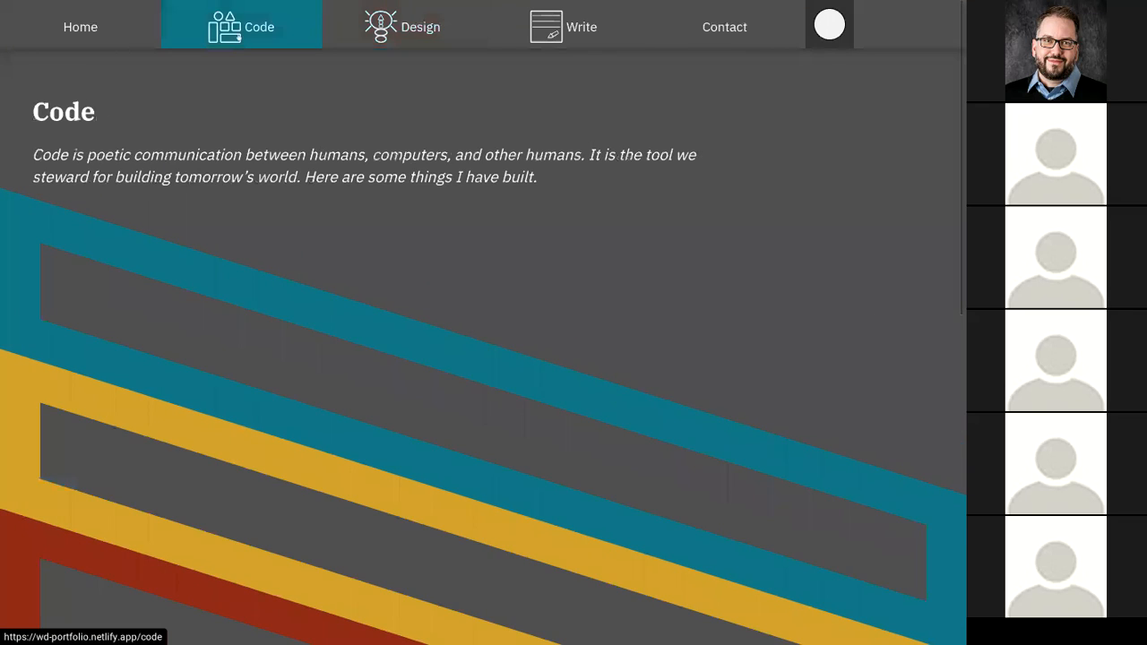
{"action": "scroll", "coordinate": [382, 222], "scroll_direction": "down", "scroll_amount": 5}
{"action": "scroll", "coordinate": [383, 222], "scroll_direction": "up", "scroll_amount": 4}
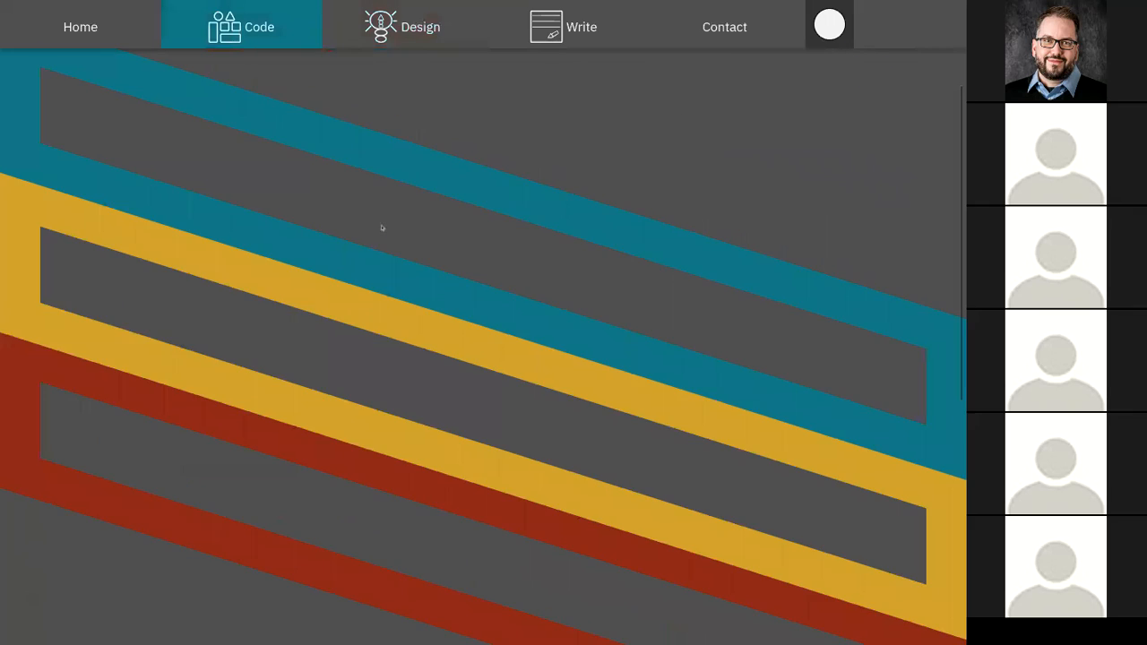
{"action": "scroll", "coordinate": [383, 228], "scroll_direction": "up", "scroll_amount": 2}
Step: Open the portfolio site's Write page and look over its intro text and horizontal color bands
{"action": "left_click", "coordinate": [542, 32]}
{"action": "scroll", "coordinate": [488, 144], "scroll_direction": "down", "scroll_amount": 2}
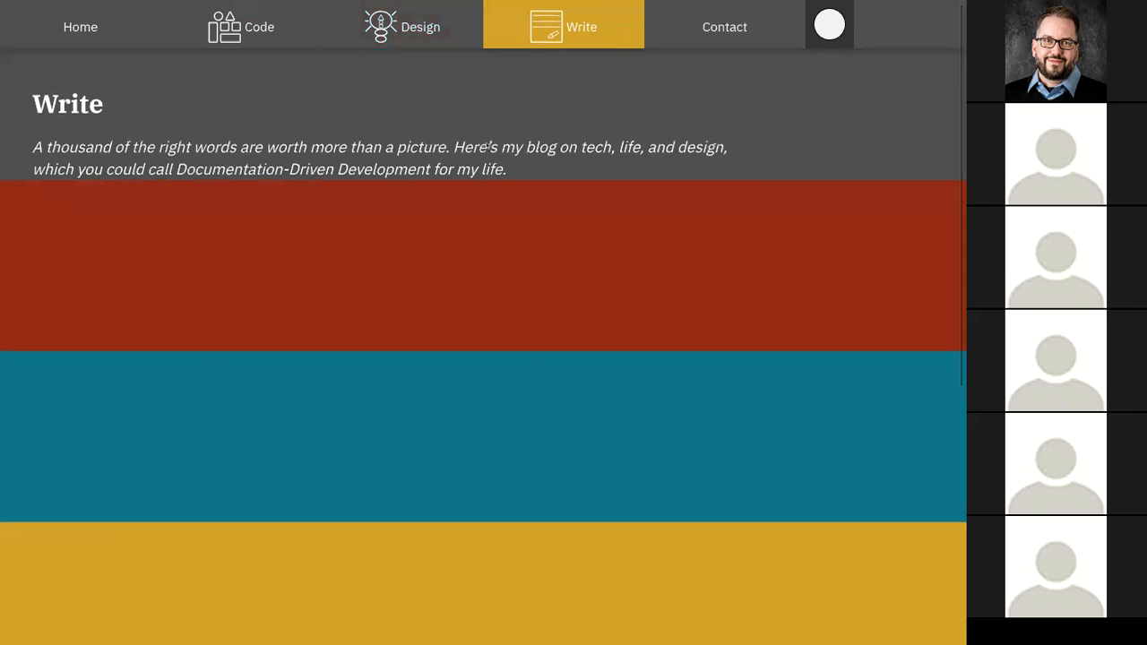
{"action": "scroll", "coordinate": [486, 147], "scroll_direction": "down", "scroll_amount": 1}
{"action": "scroll", "coordinate": [486, 147], "scroll_direction": "up", "scroll_amount": 3}
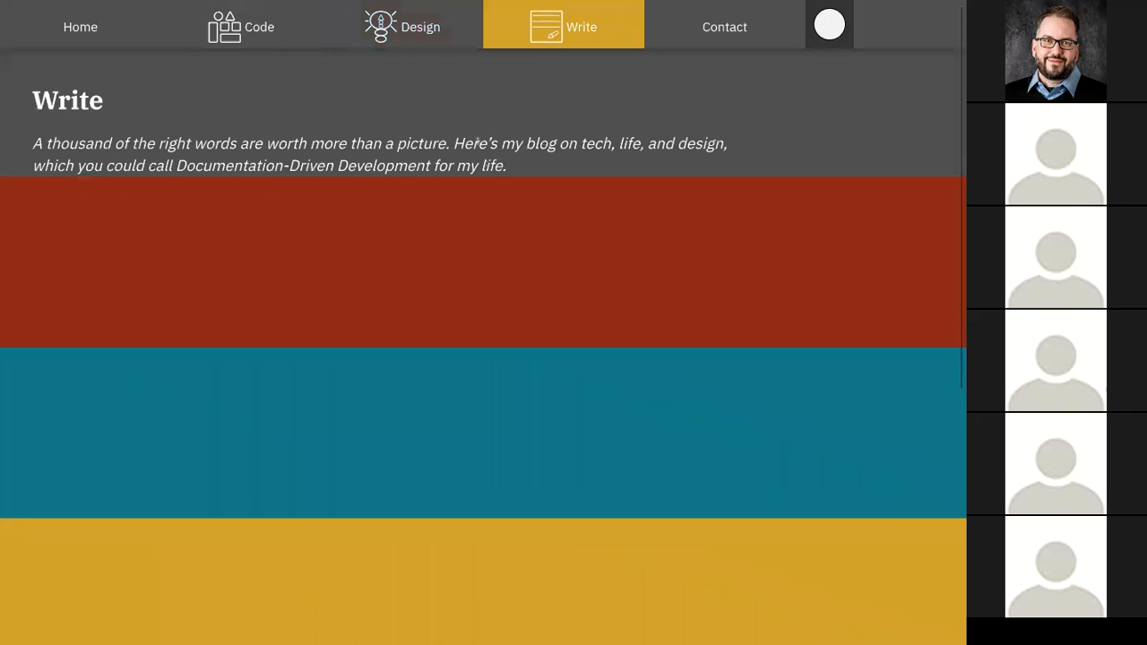
Step: Look over the Write page's article cards below the horizontal color bands and return to its heading
{"action": "scroll", "coordinate": [264, 205], "scroll_direction": "down", "scroll_amount": 8}
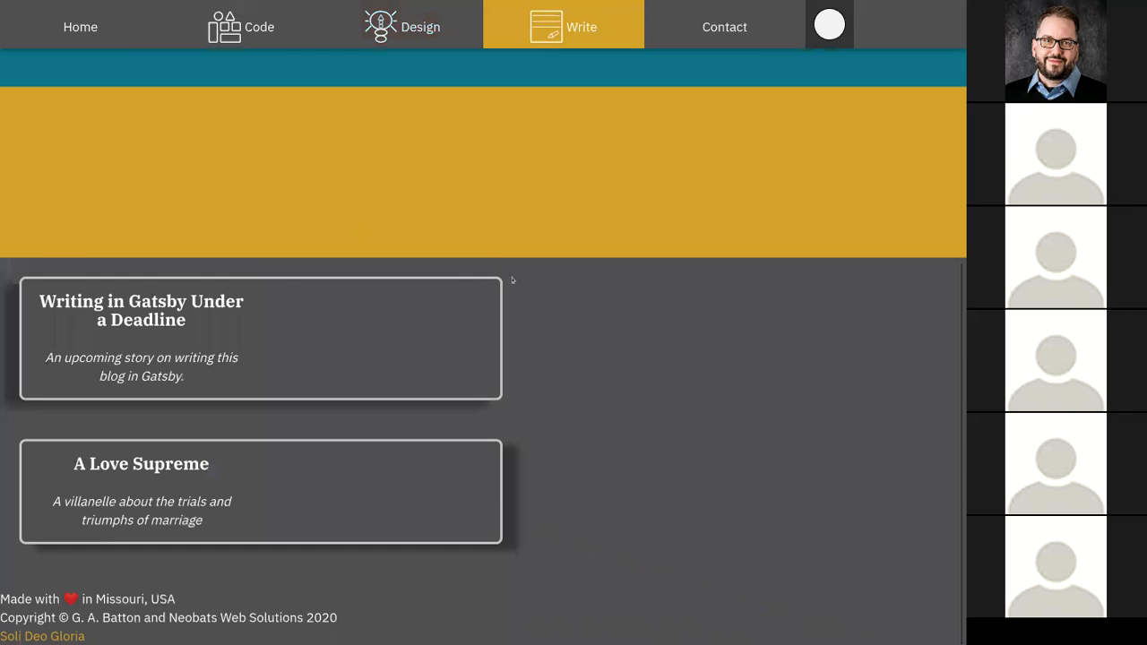
{"action": "scroll", "coordinate": [528, 279], "scroll_direction": "up", "scroll_amount": 8}
Step: Switch back to Figma's Portfolio Site project and open the Site Pages file
{"action": "mouse_move", "coordinate": [448, 2]}
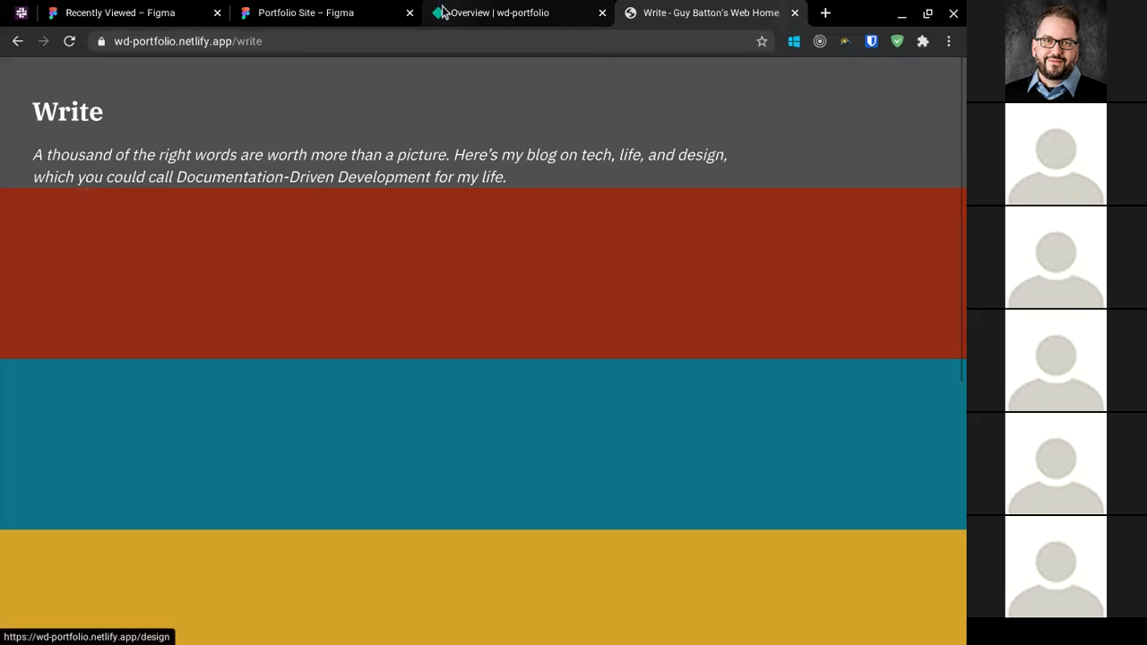
{"action": "left_click", "coordinate": [339, 12]}
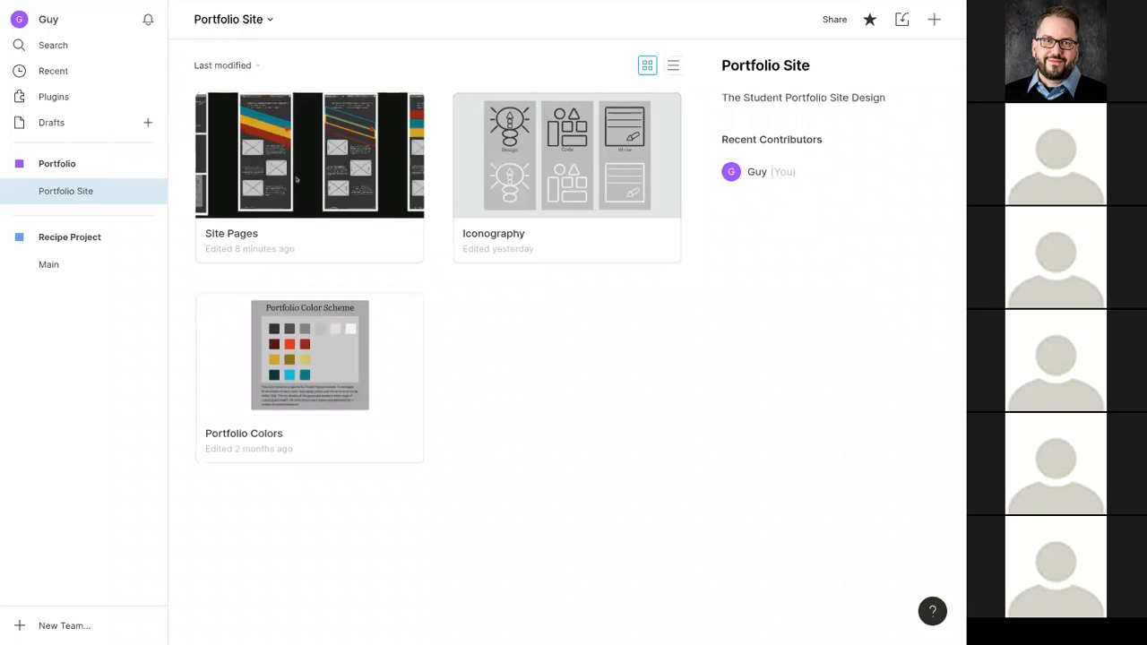
{"action": "double_click", "coordinate": [296, 179]}
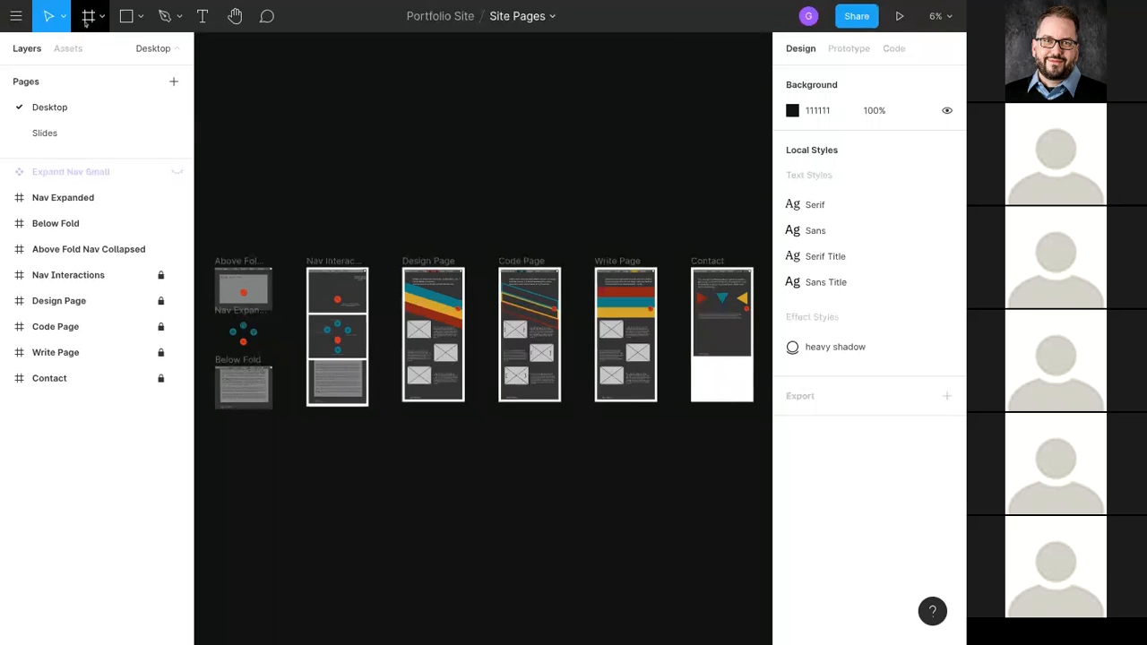
{"action": "scroll", "coordinate": [266, 353], "scroll_direction": "down", "scroll_amount": 5}
{"action": "scroll", "coordinate": [266, 353], "scroll_direction": "down", "scroll_amount": 2}
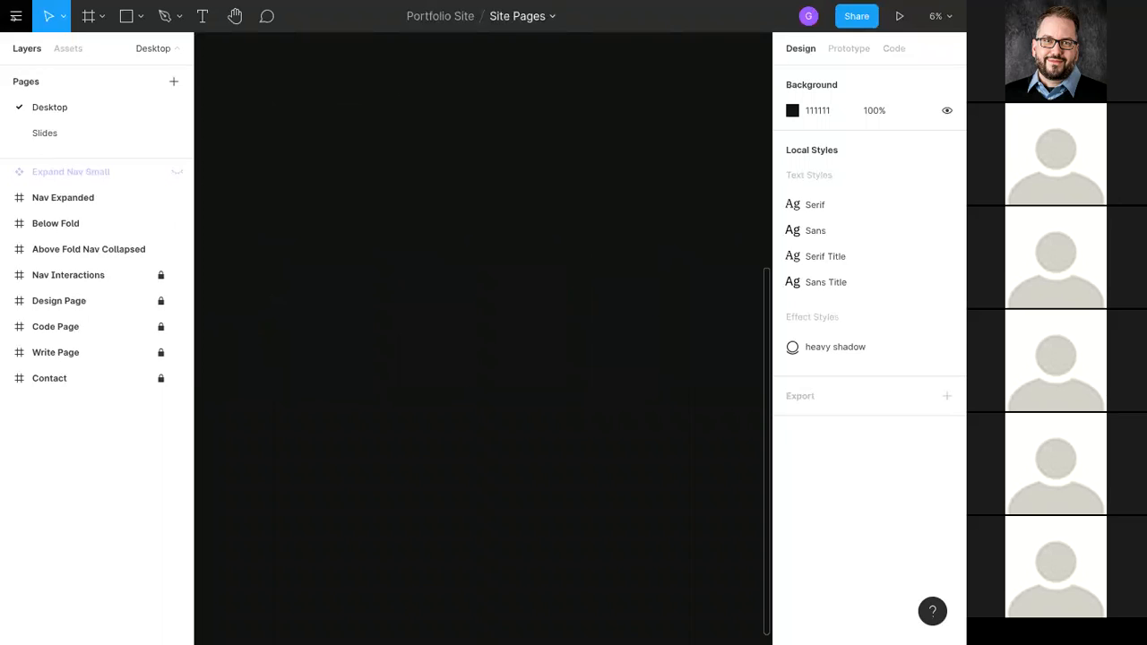
Step: Create a new design file in the Portfolio Site project and add a Google Pixel 2 frame
{"action": "left_click", "coordinate": [15, 16]}
{"action": "left_click", "coordinate": [49, 48]}
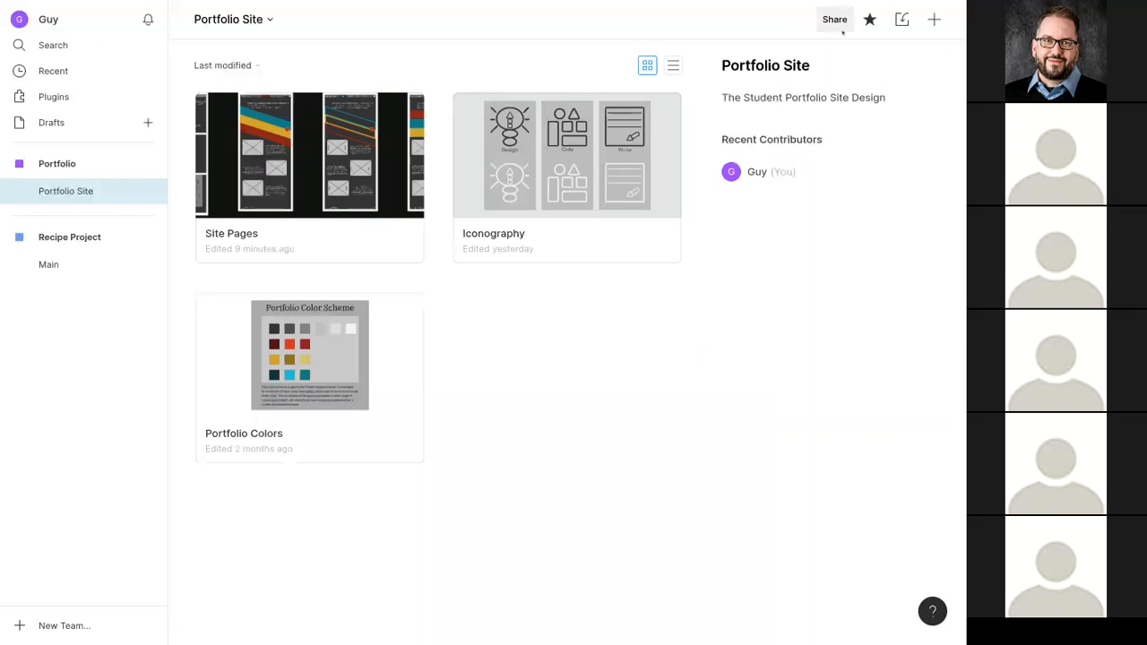
{"action": "left_click", "coordinate": [933, 19]}
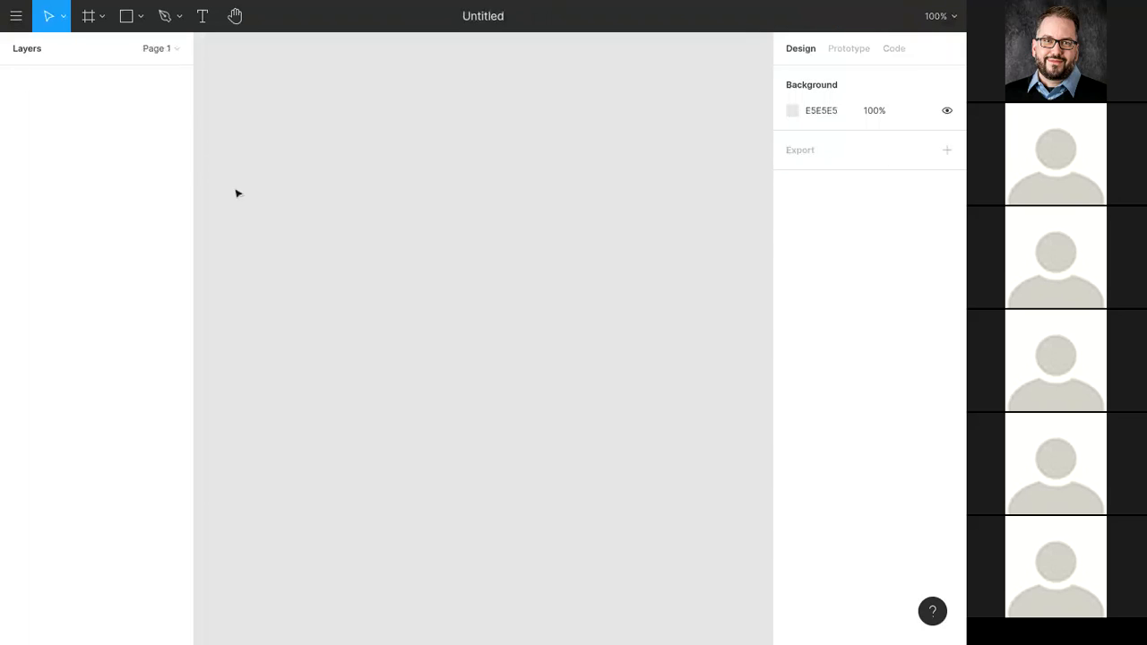
{"action": "left_click", "coordinate": [91, 15]}
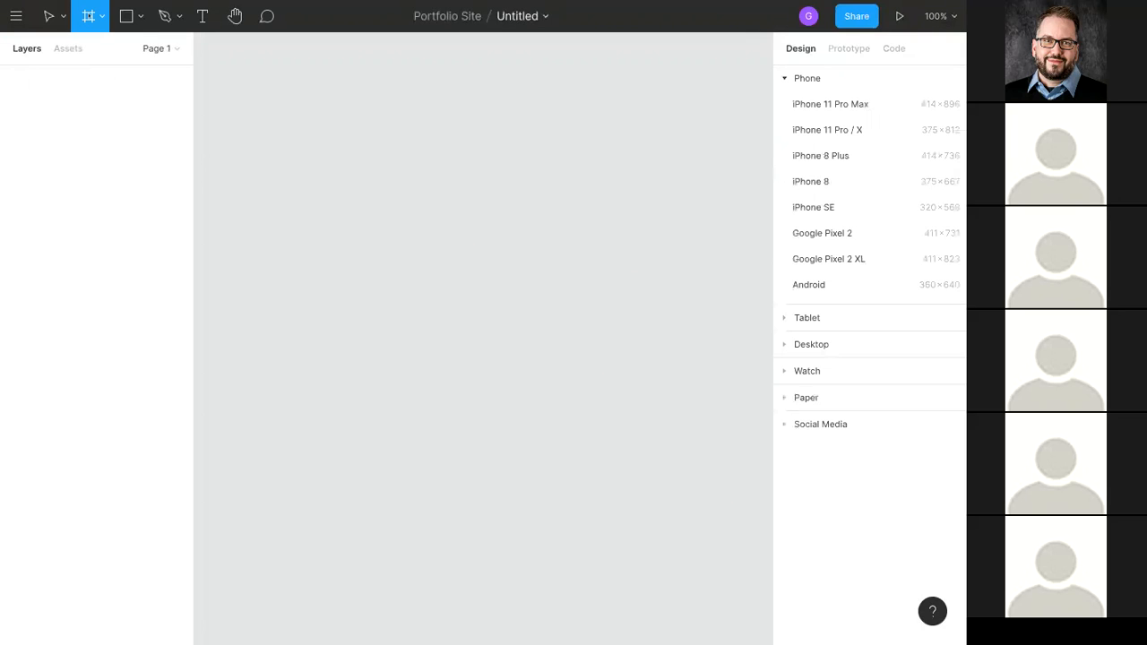
{"action": "left_click", "coordinate": [818, 234]}
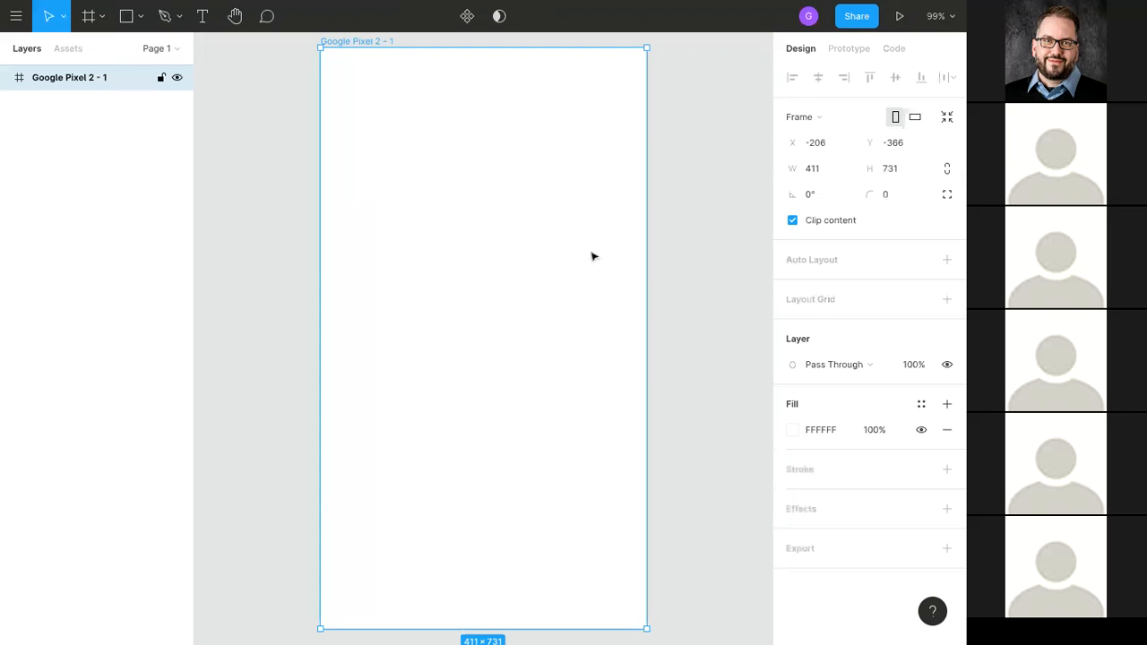
Step: Add a layout grid to the Google Pixel 2 frame and set it to Columns with a count of 12
{"action": "left_click", "coordinate": [854, 292]}
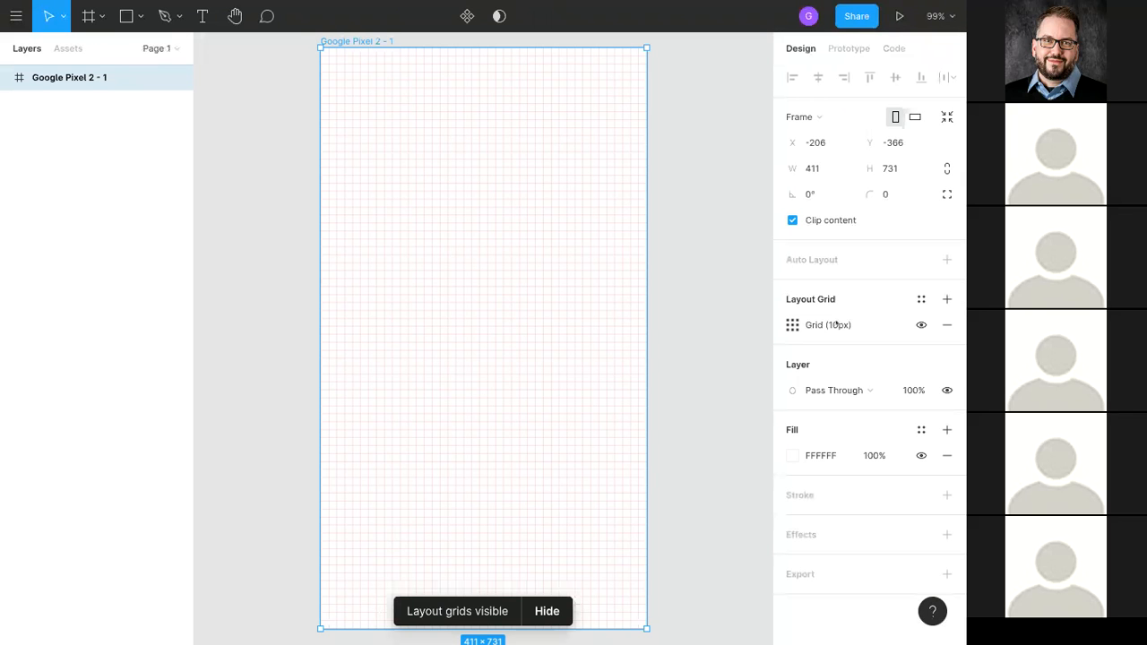
{"action": "left_click", "coordinate": [834, 327]}
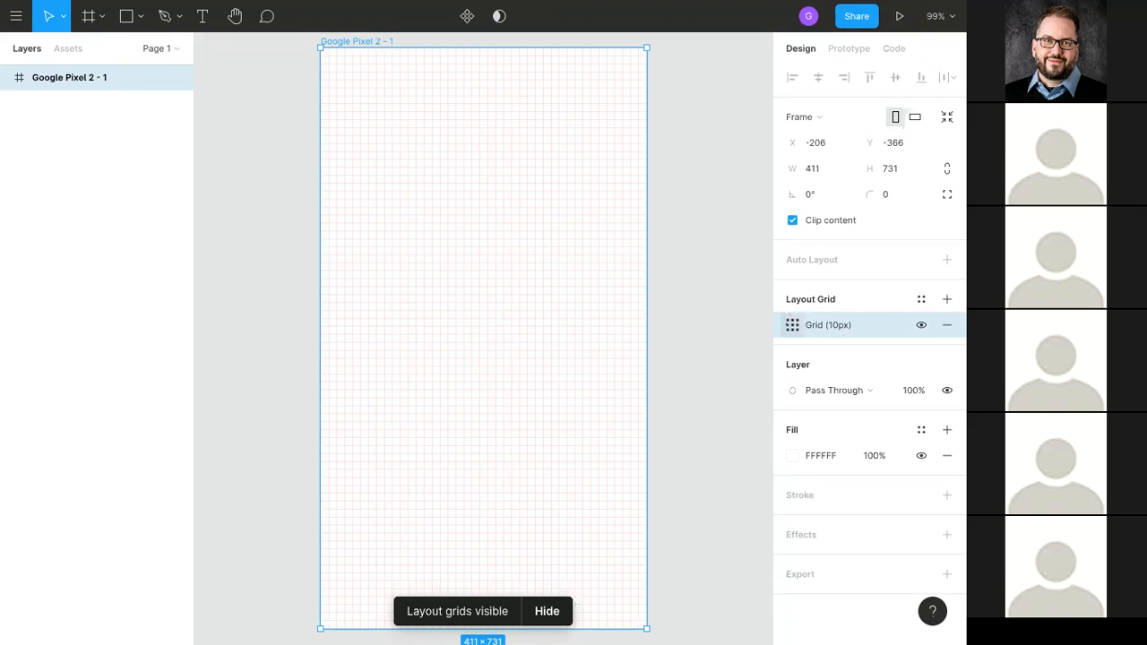
{"action": "left_click", "coordinate": [792, 324]}
{"action": "left_click", "coordinate": [627, 329]}
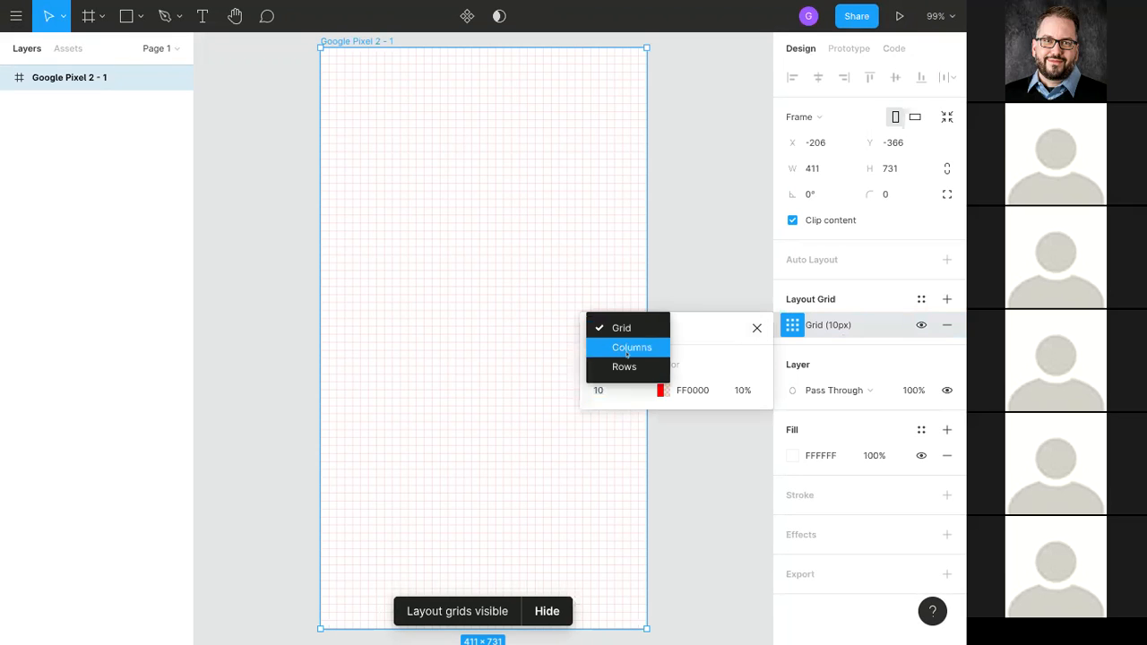
{"action": "left_click", "coordinate": [626, 350]}
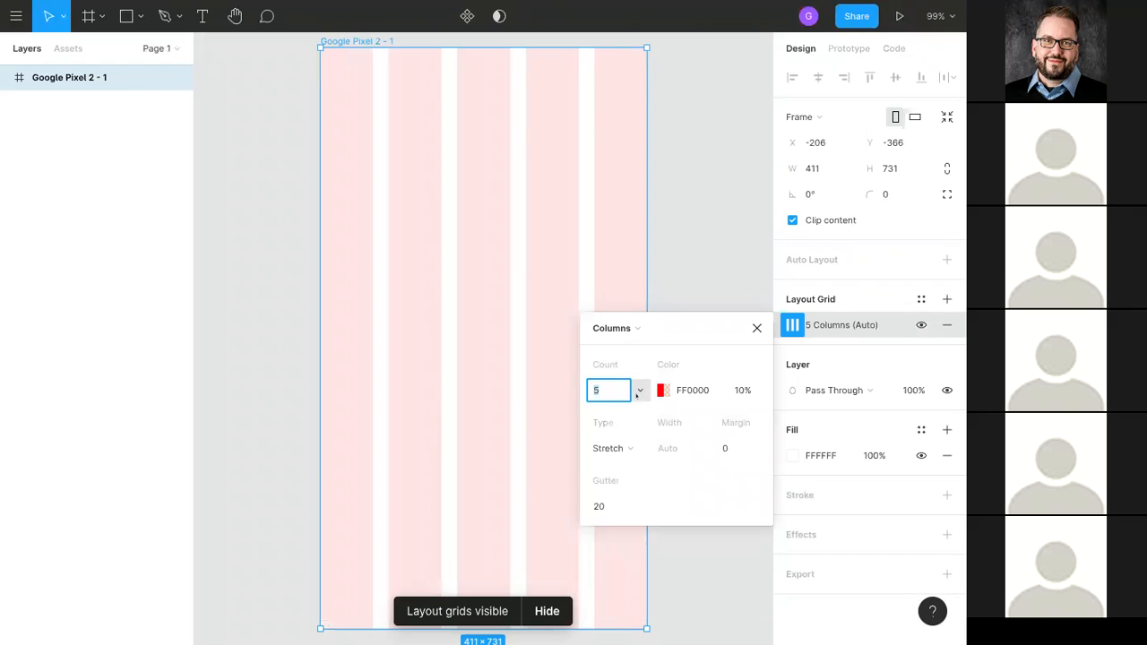
{"action": "left_click", "coordinate": [640, 390]}
{"action": "left_click", "coordinate": [619, 526]}
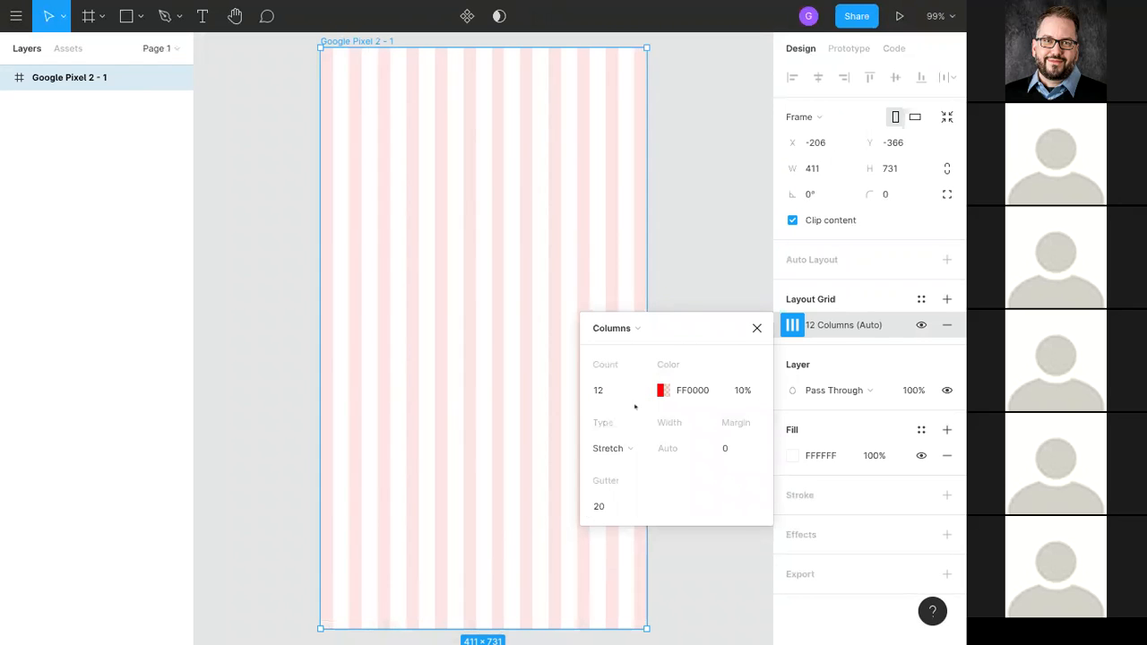
{"action": "left_click", "coordinate": [757, 329]}
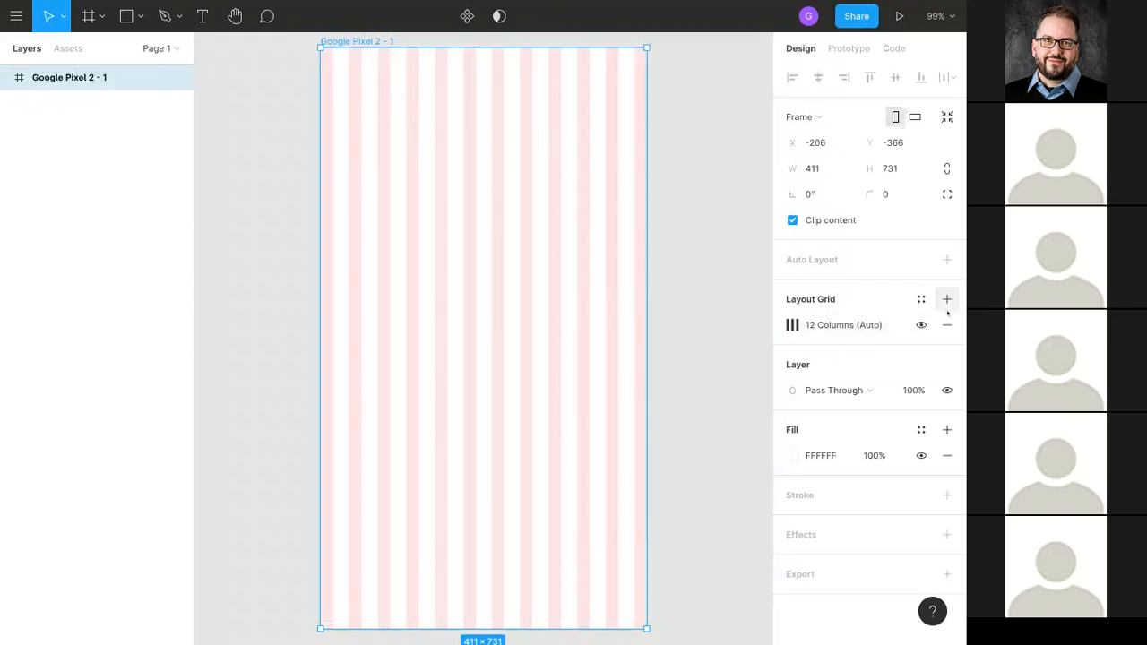
Step: Save the frame's column layout as a grid style named Bootsrap
{"action": "left_click", "coordinate": [922, 300]}
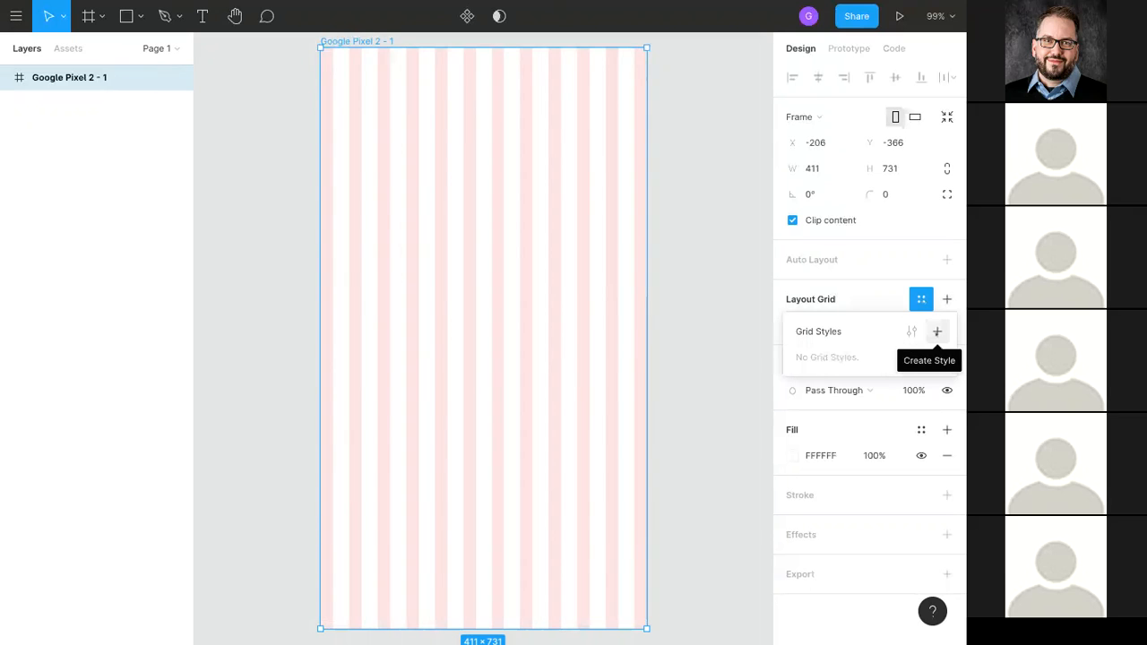
{"action": "left_click", "coordinate": [937, 330]}
{"action": "type", "text": "Be"}
{"action": "type", "text": "oots"}
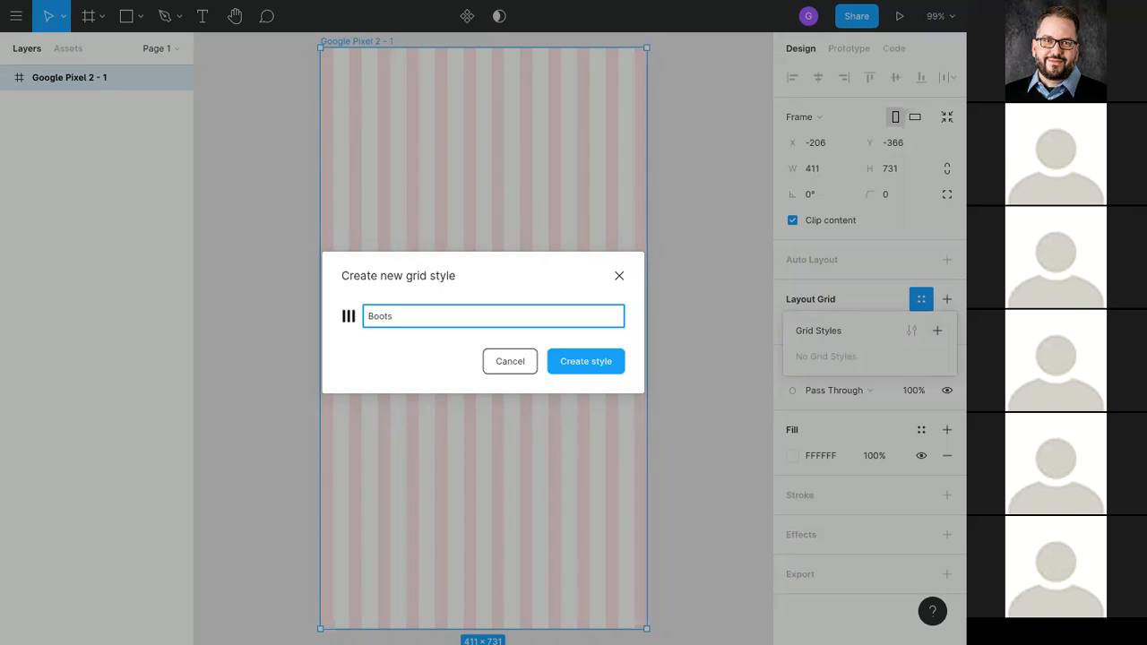
{"action": "key", "text": "Return"}
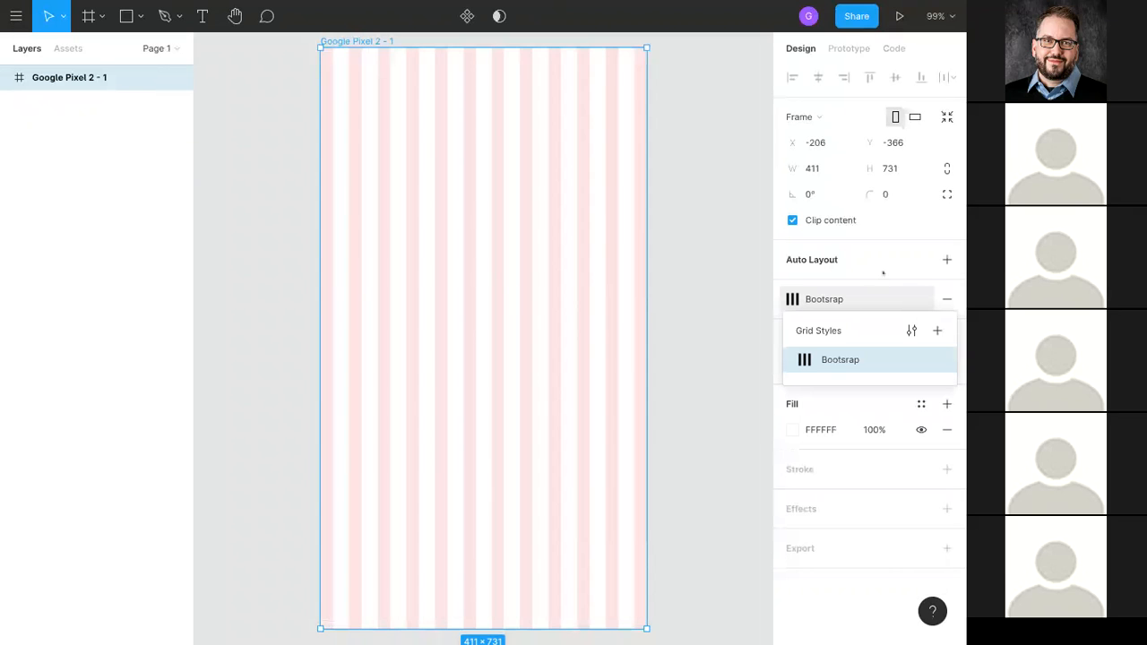
Step: Add auto layout to the Google Pixel 2 frame with the Vertical direction
{"action": "key", "text": "shift+a"}
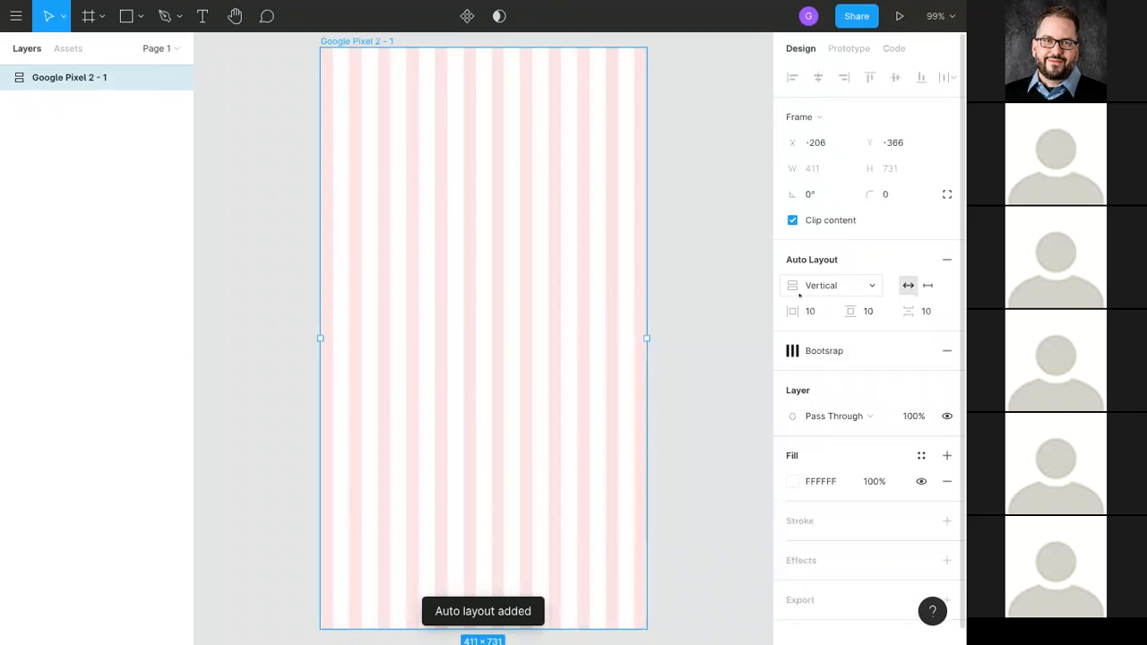
{"action": "left_click", "coordinate": [807, 286]}
{"action": "left_click", "coordinate": [810, 284]}
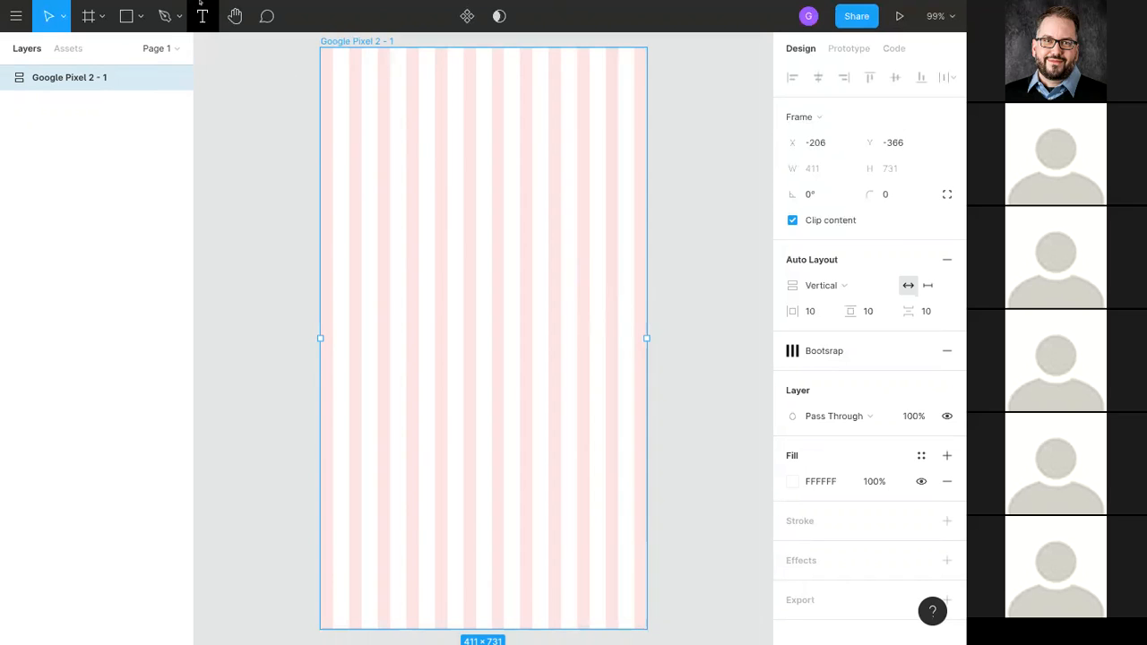
Step: Close Figma's Recently Viewed page in the browser and show the Untitled file in full screen
{"action": "key", "text": "F11"}
{"action": "left_click", "coordinate": [130, 11]}
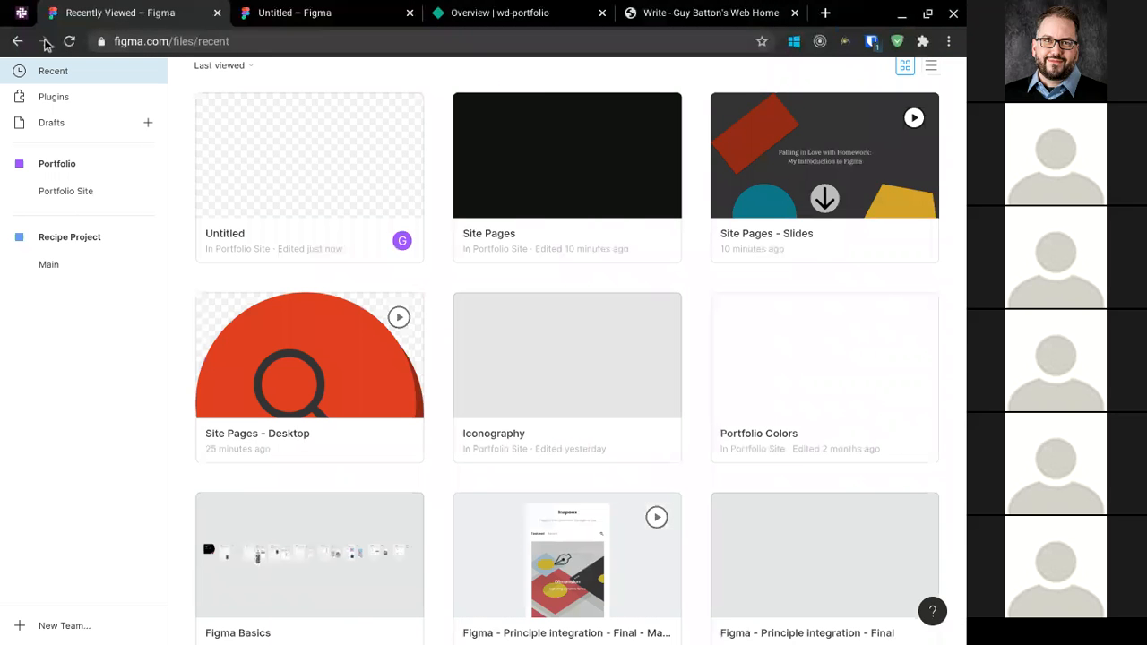
{"action": "left_click", "coordinate": [217, 12]}
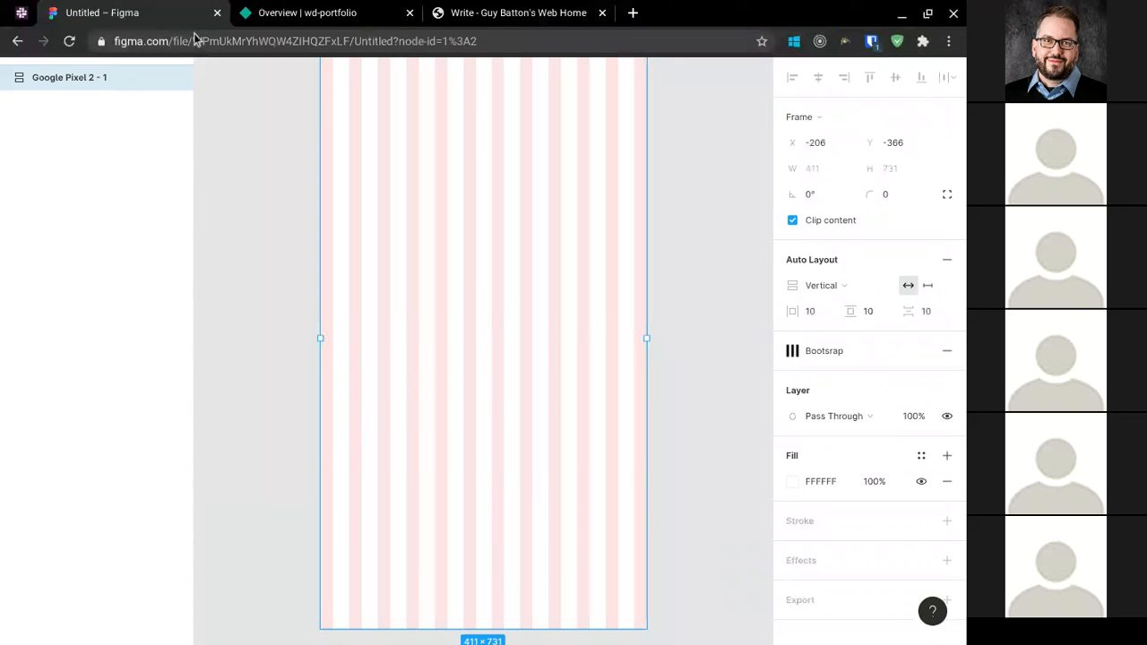
{"action": "key", "text": "F11"}
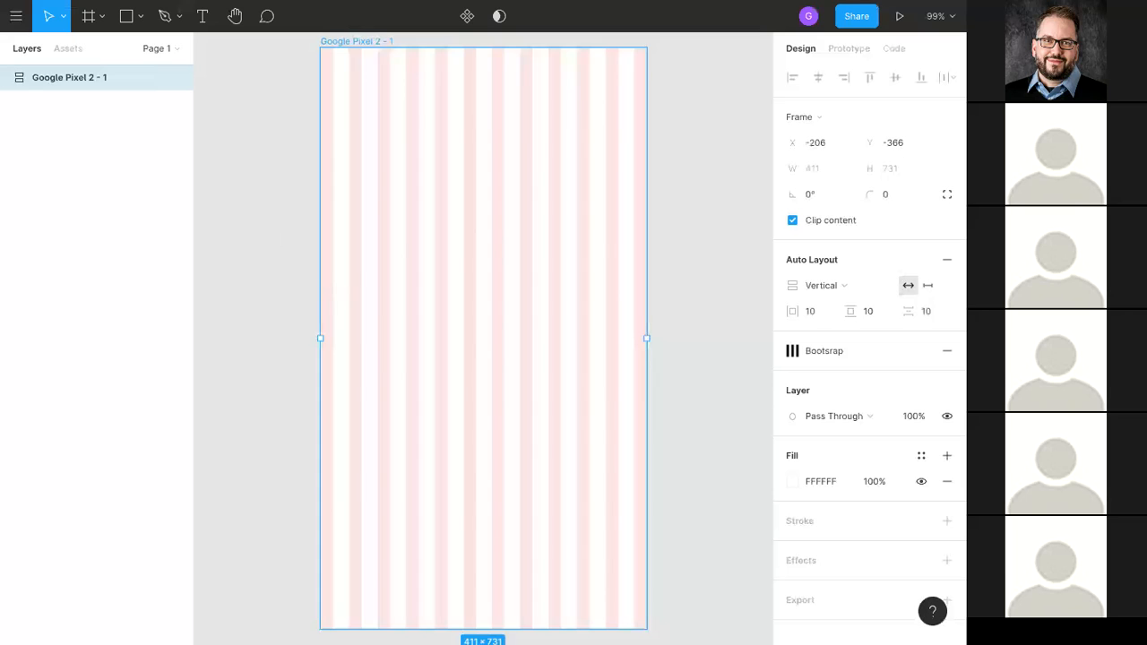
Step: Examine the CSS generated for the Google Pixel 2 frame, including its display, flex-direction, padding and position properties
{"action": "scroll", "coordinate": [283, 242], "scroll_direction": "up", "scroll_amount": 1}
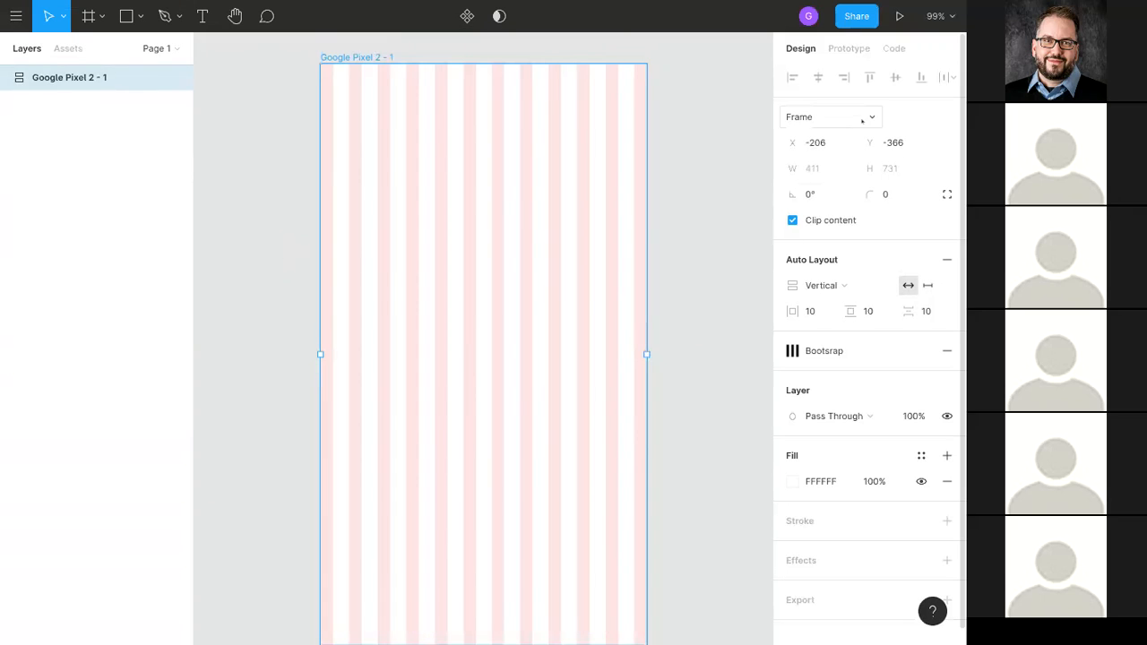
{"action": "left_click", "coordinate": [895, 49]}
{"action": "left_click_drag", "start_coordinate": [787, 167], "coordinate": [905, 202]}
{"action": "left_click", "coordinate": [919, 237]}
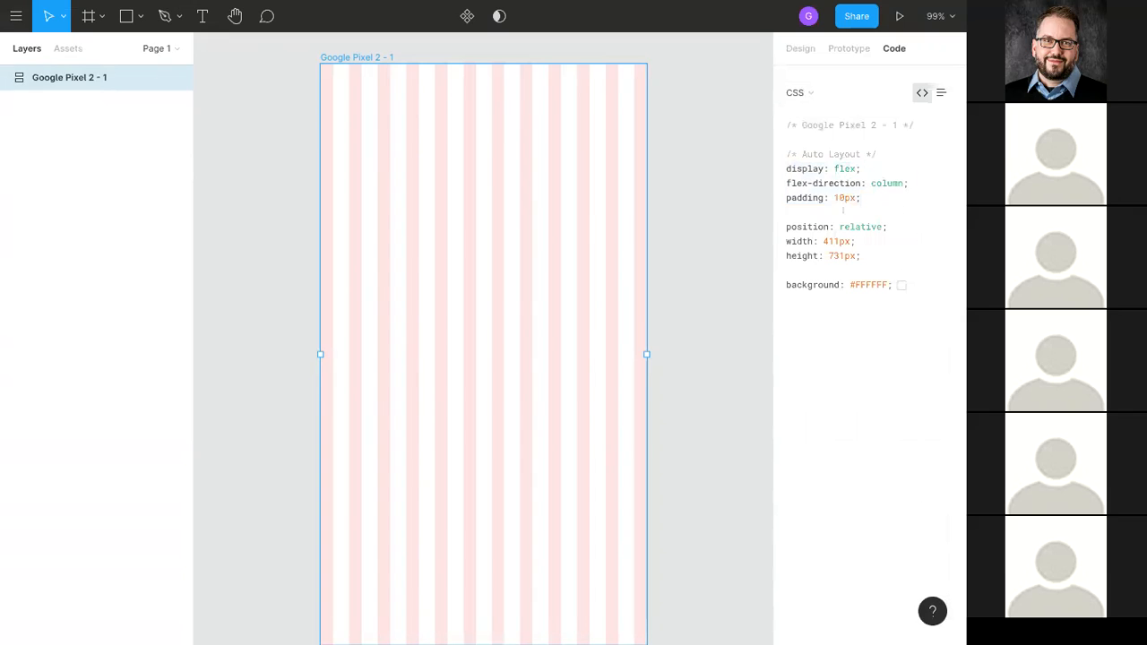
{"action": "left_click_drag", "start_coordinate": [870, 183], "coordinate": [862, 198]}
{"action": "left_click", "coordinate": [887, 227]}
Step: Close the wd-portfolio overview and the portfolio site's Write page in the browser, keeping the Untitled file in full screen
{"action": "mouse_move", "coordinate": [457, 4]}
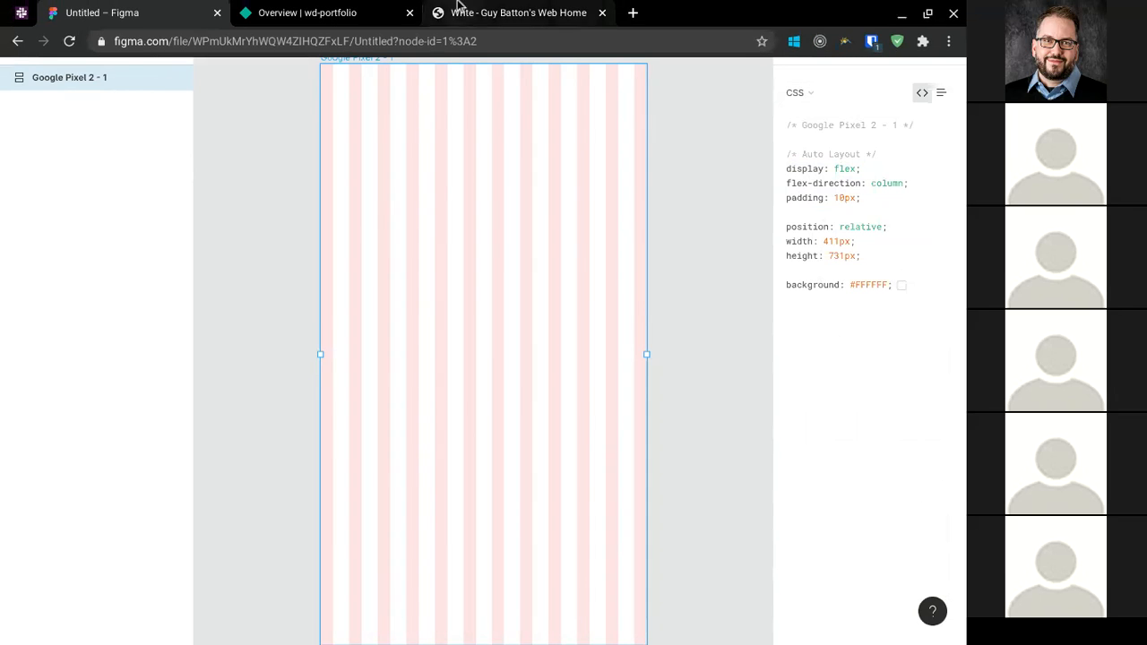
{"action": "left_click", "coordinate": [409, 12]}
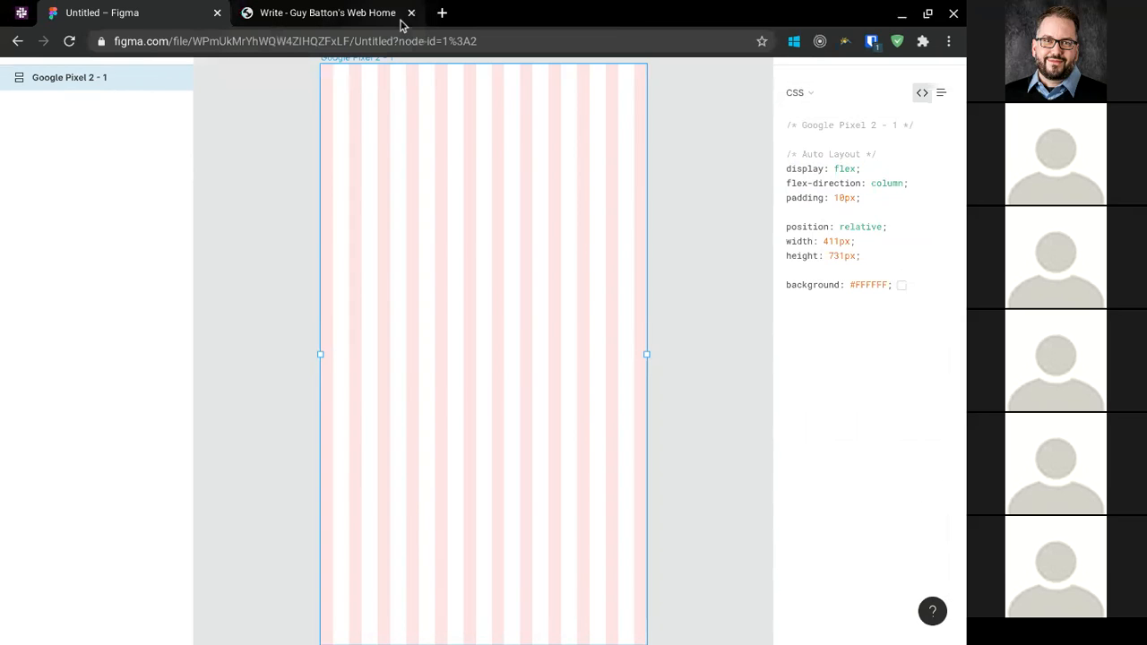
{"action": "left_click", "coordinate": [410, 13]}
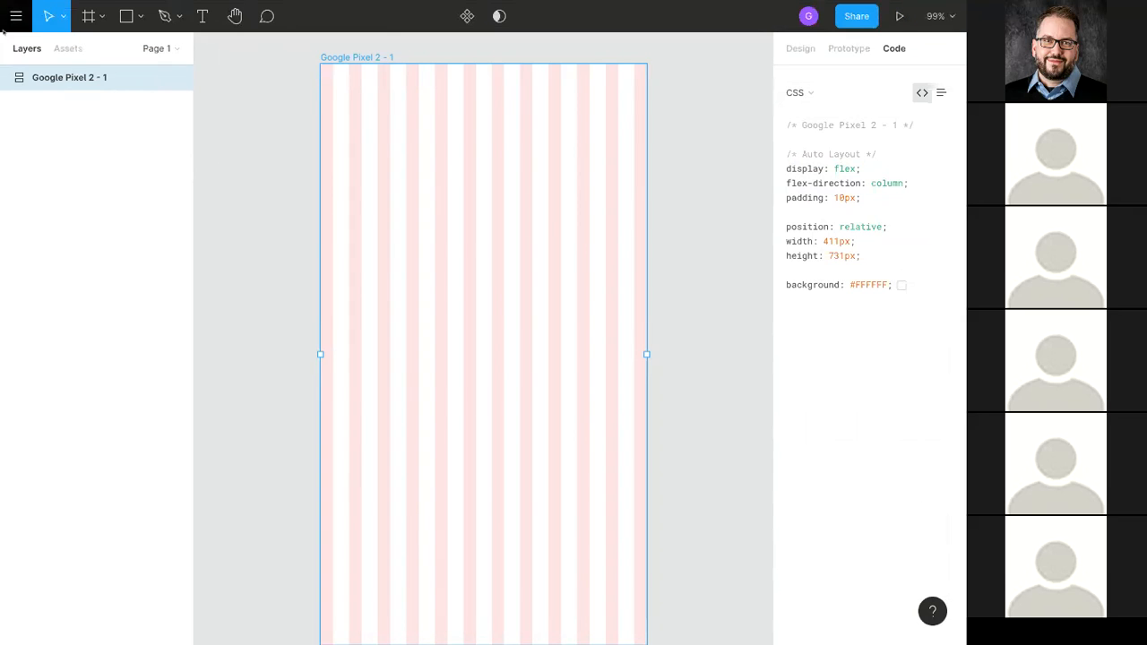
Step: Go back to the Portfolio Site project's files and open the Site Pages file
{"action": "left_click", "coordinate": [16, 15]}
{"action": "left_click", "coordinate": [18, 49]}
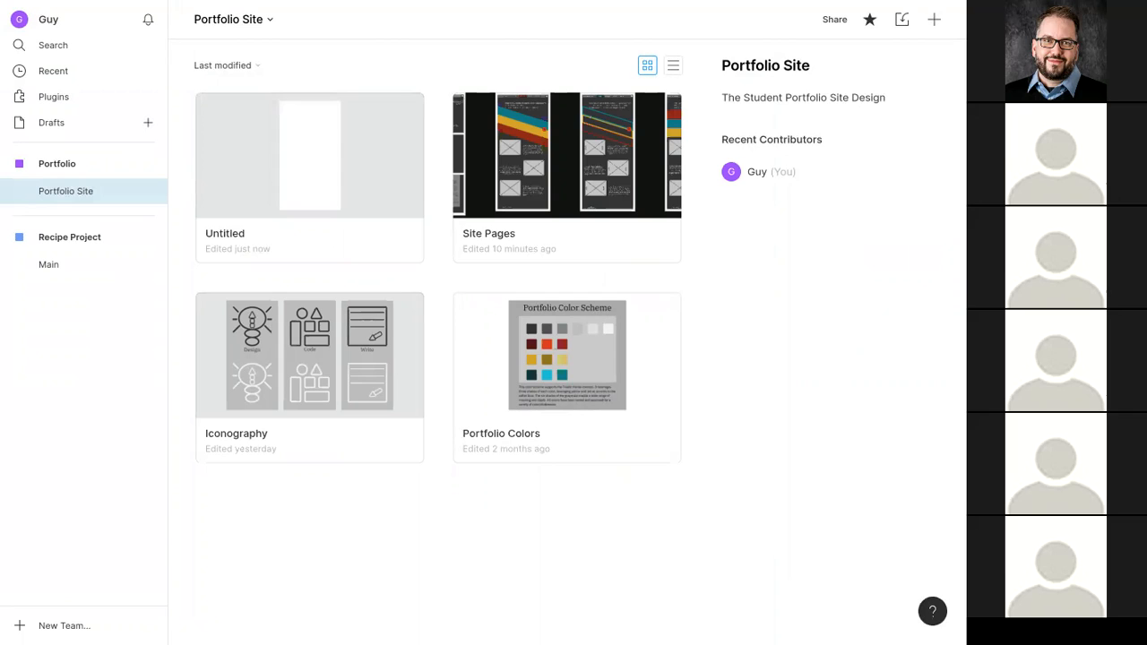
{"action": "left_click", "coordinate": [488, 212]}
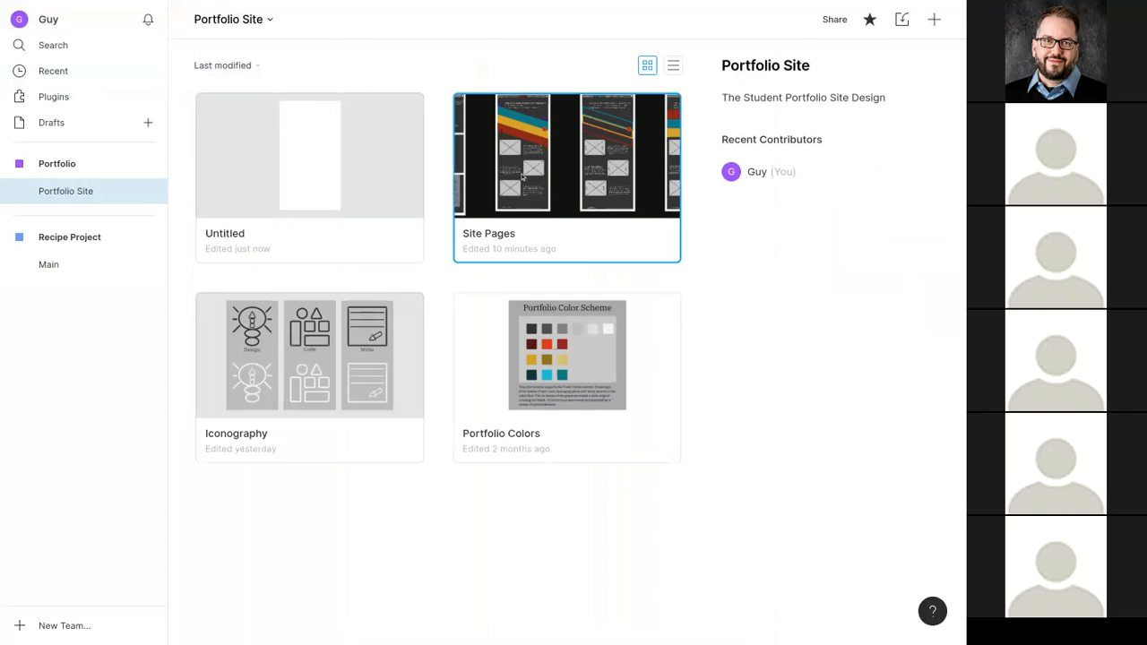
{"action": "double_click", "coordinate": [485, 231]}
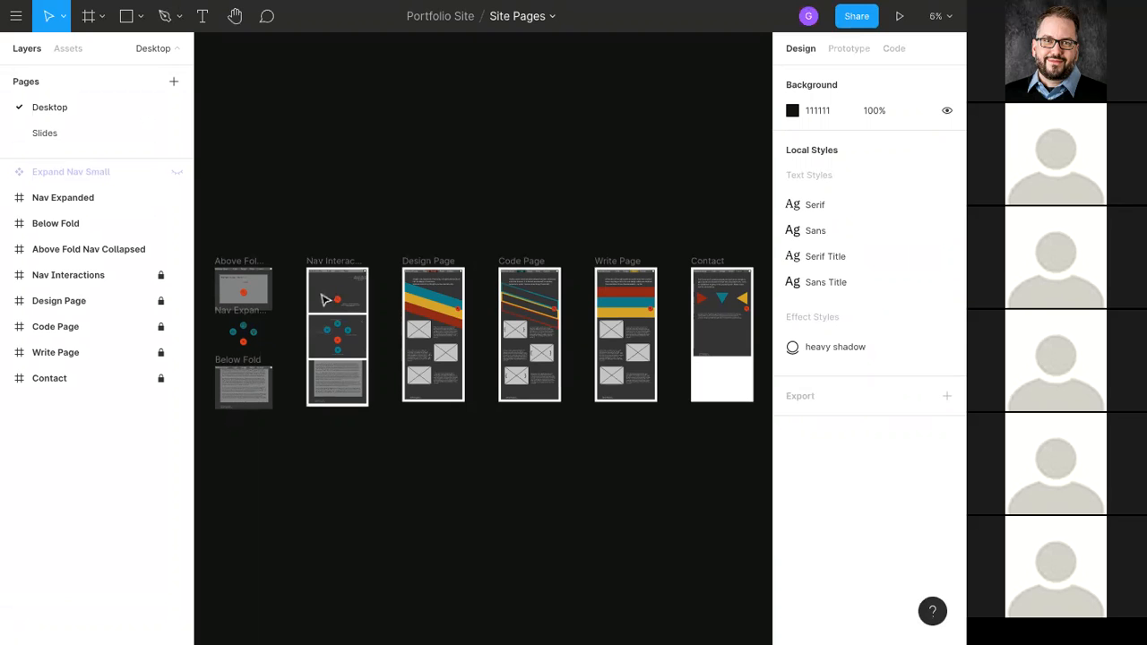
Step: Examine the Nav Interactions frame's annotations on the theme toggle, the pie navigation and its buttons up close
{"action": "key", "text": "ctrl+plus"}
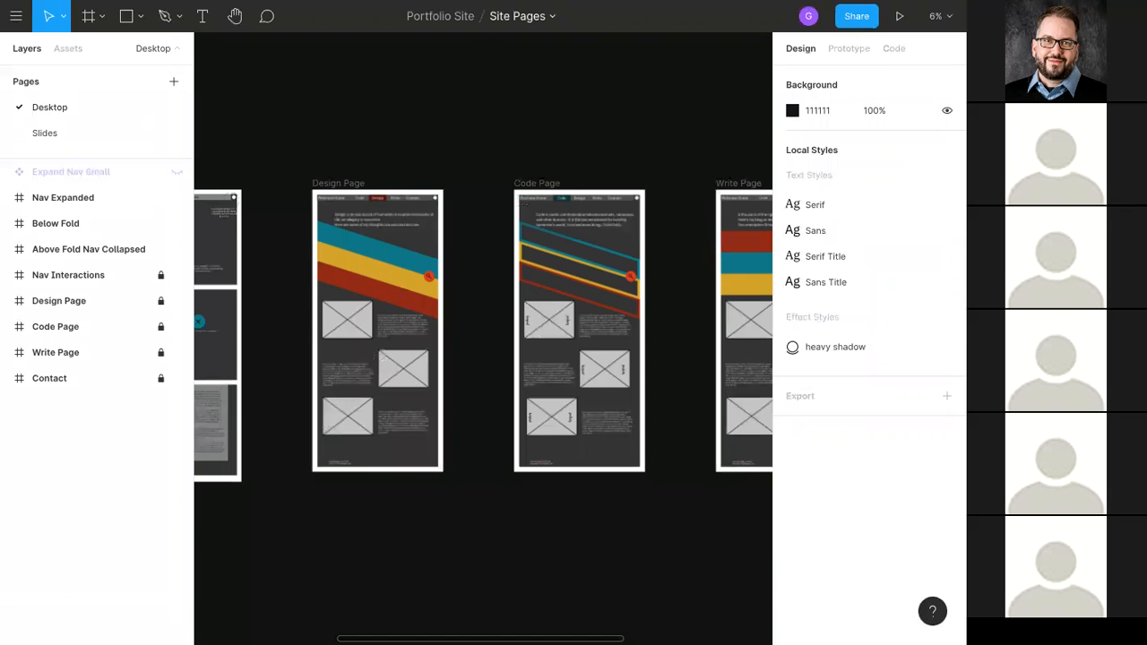
{"action": "key", "text": "ctrl+plus"}
{"action": "left_click_drag", "start_coordinate": [294, 271], "coordinate": [704, 381]}
{"action": "left_click_drag", "start_coordinate": [457, 346], "coordinate": [576, 429]}
{"action": "key", "text": "ctrl+plus"}
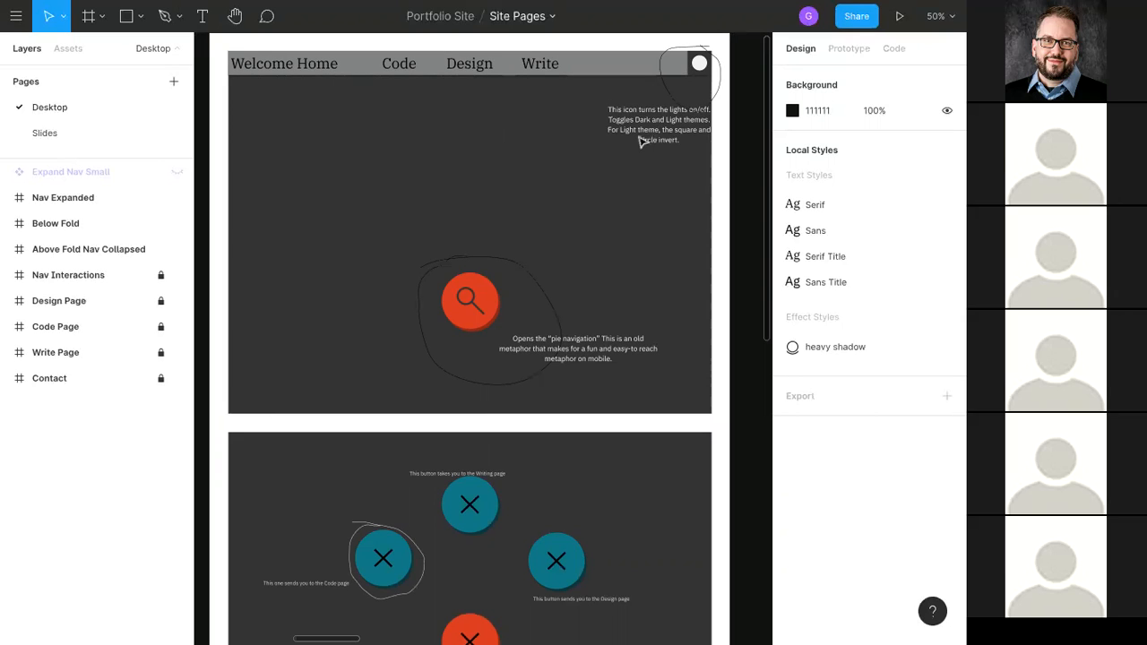
Step: Show the Site Pages file's comments and look over the Above Fold Nav Collapsed and Nav Expanded frames
{"action": "left_click", "coordinate": [266, 16]}
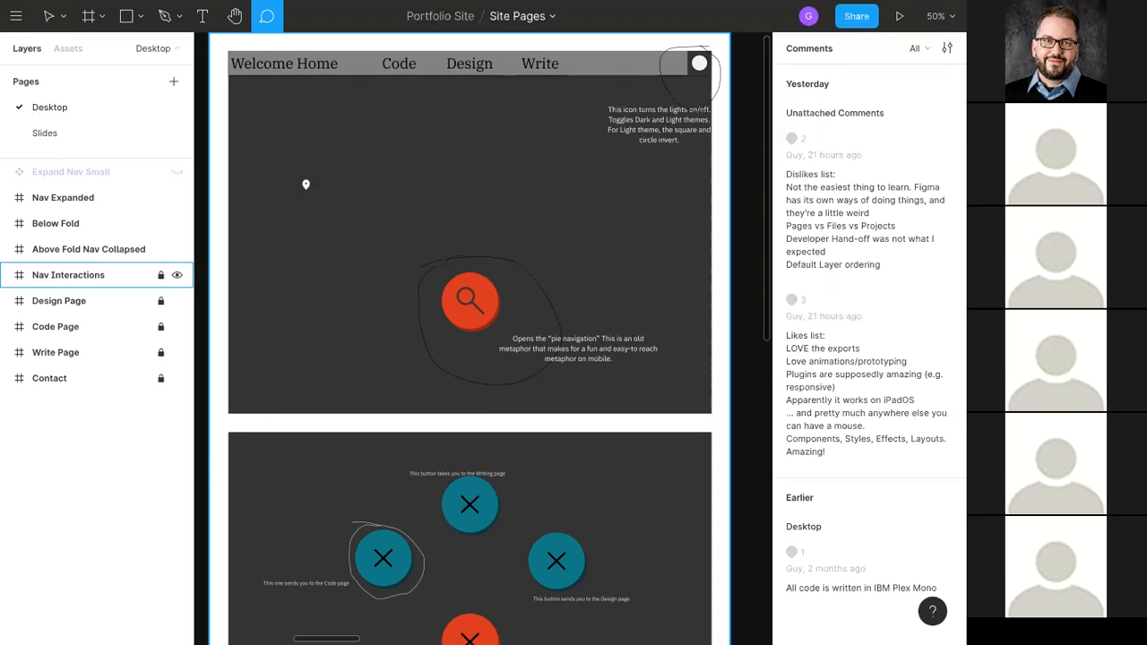
{"action": "left_click_drag", "start_coordinate": [231, 194], "coordinate": [798, 207]}
{"action": "left_click_drag", "start_coordinate": [703, 267], "coordinate": [911, 252]}
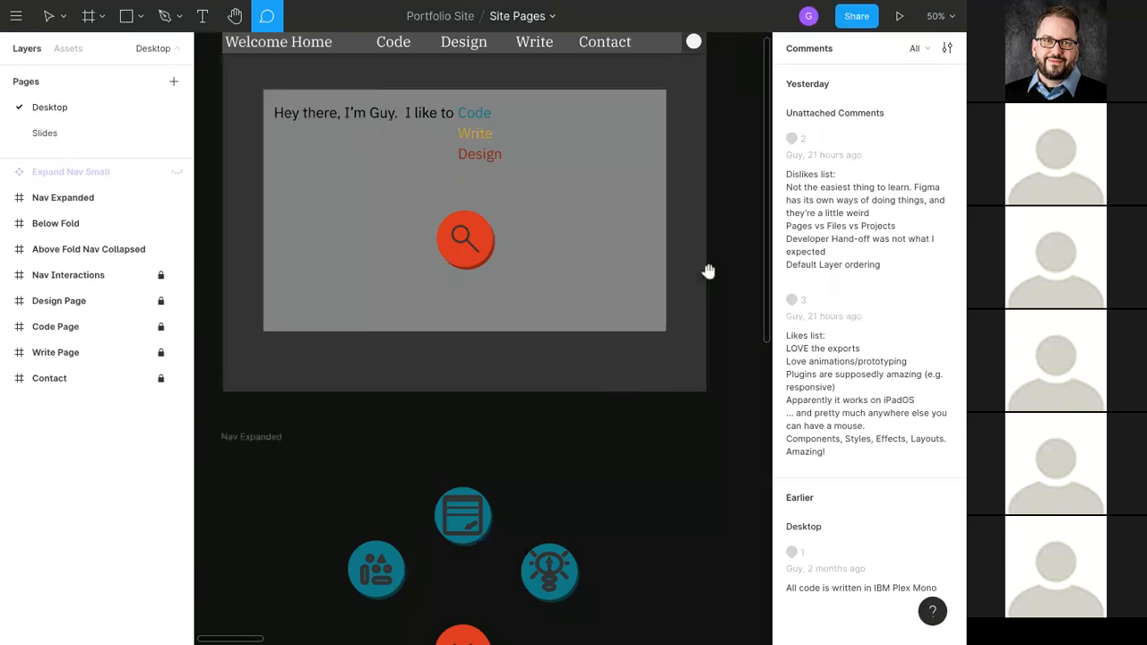
Step: Post the comment "This opens the nav" on the red magnifier button in the Above Fold Nav Collapsed frame
{"action": "left_click", "coordinate": [467, 226]}
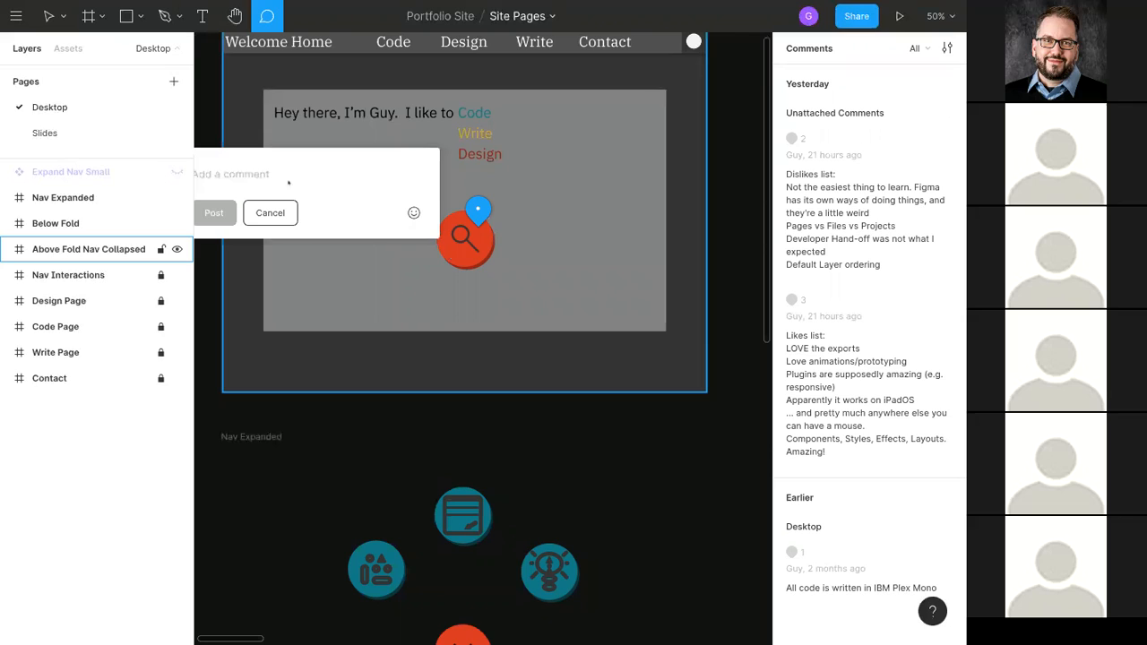
{"action": "type", "text": "This opens the n"}
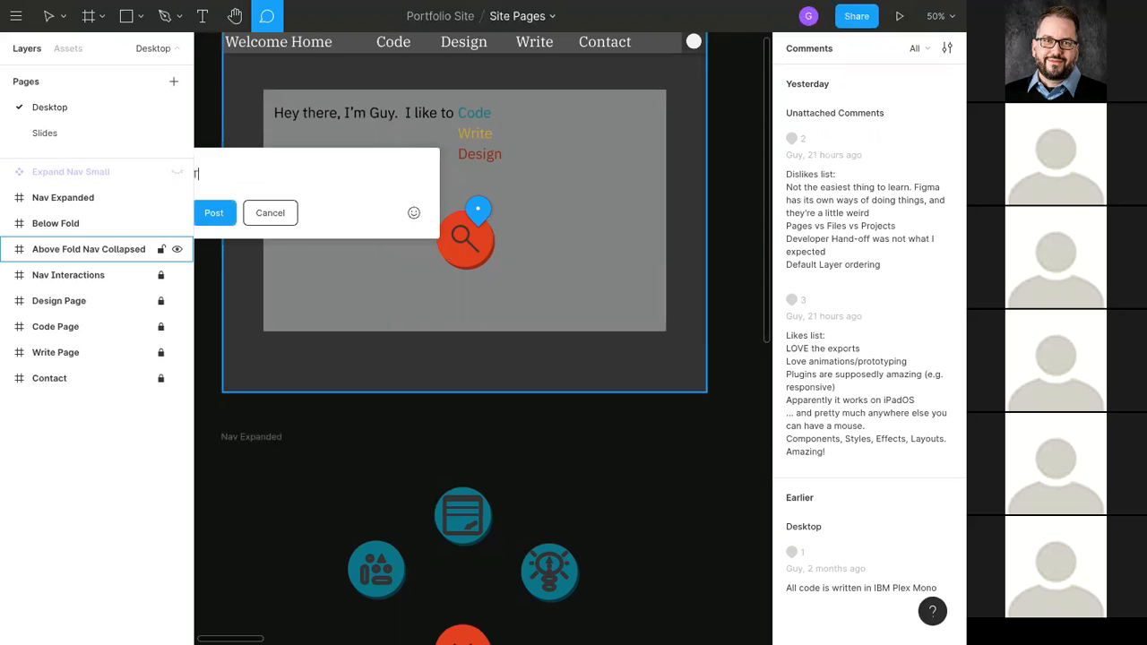
{"action": "type", "text": "av"}
{"action": "key", "text": "shift+Return"}
{"action": "key", "text": "BackSpace"}
{"action": "left_click", "coordinate": [199, 211]}
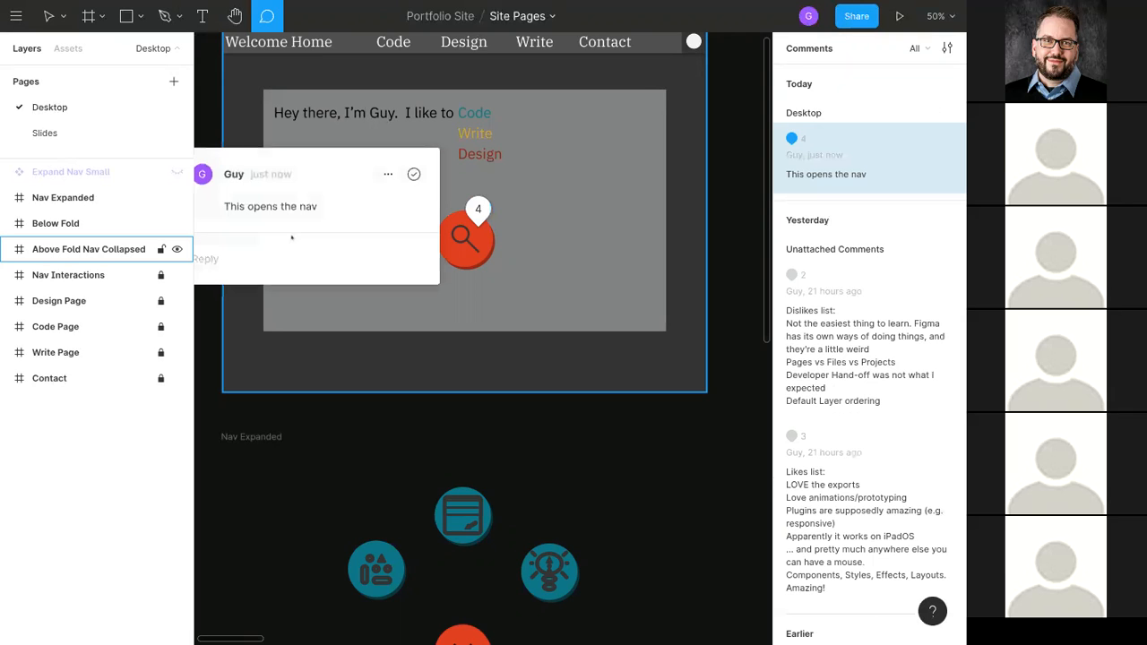
Step: Hide the Site Pages file's comments and show them again, and return to the Portfolio Site project's files
{"action": "left_click_drag", "start_coordinate": [346, 434], "coordinate": [415, 470]}
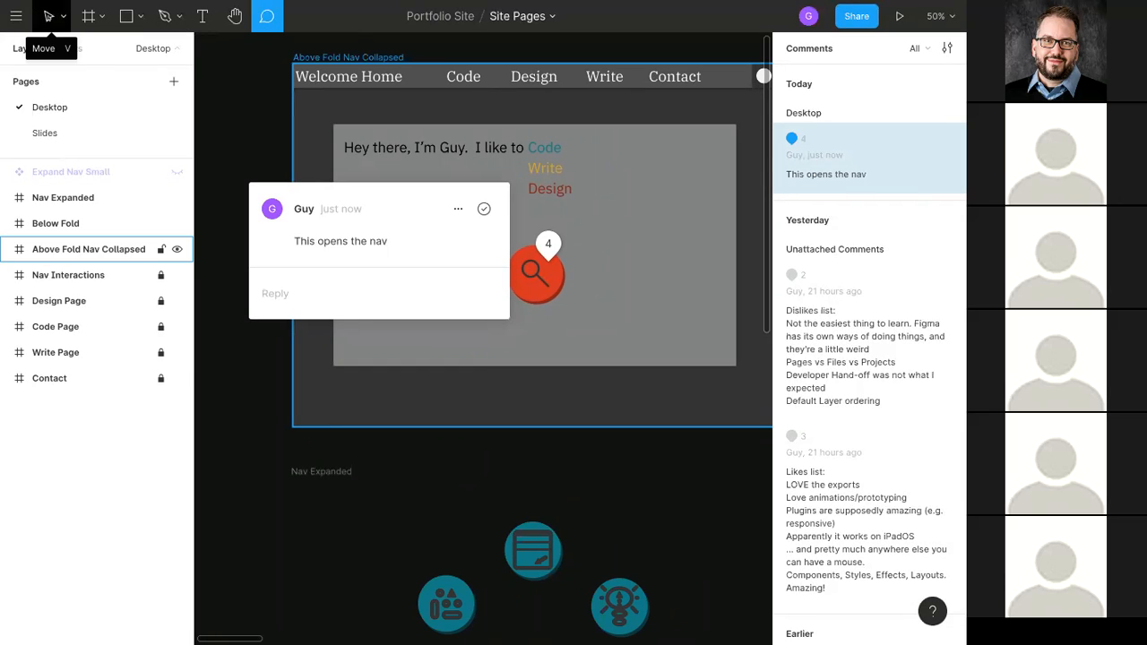
{"action": "left_click", "coordinate": [49, 16]}
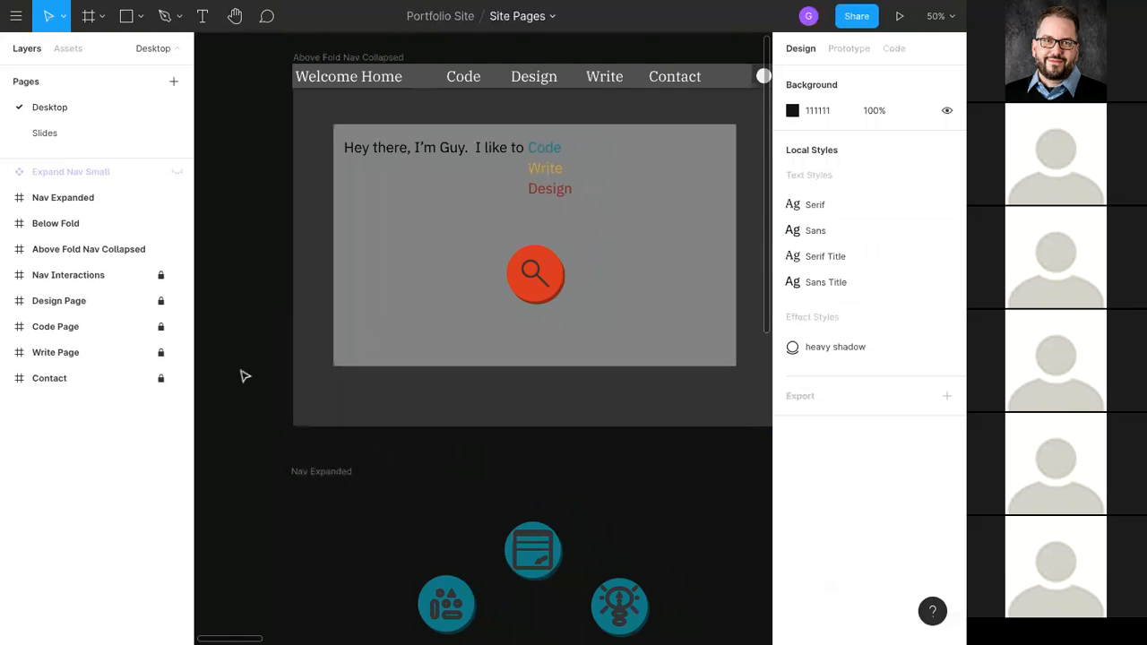
{"action": "left_click", "coordinate": [266, 15]}
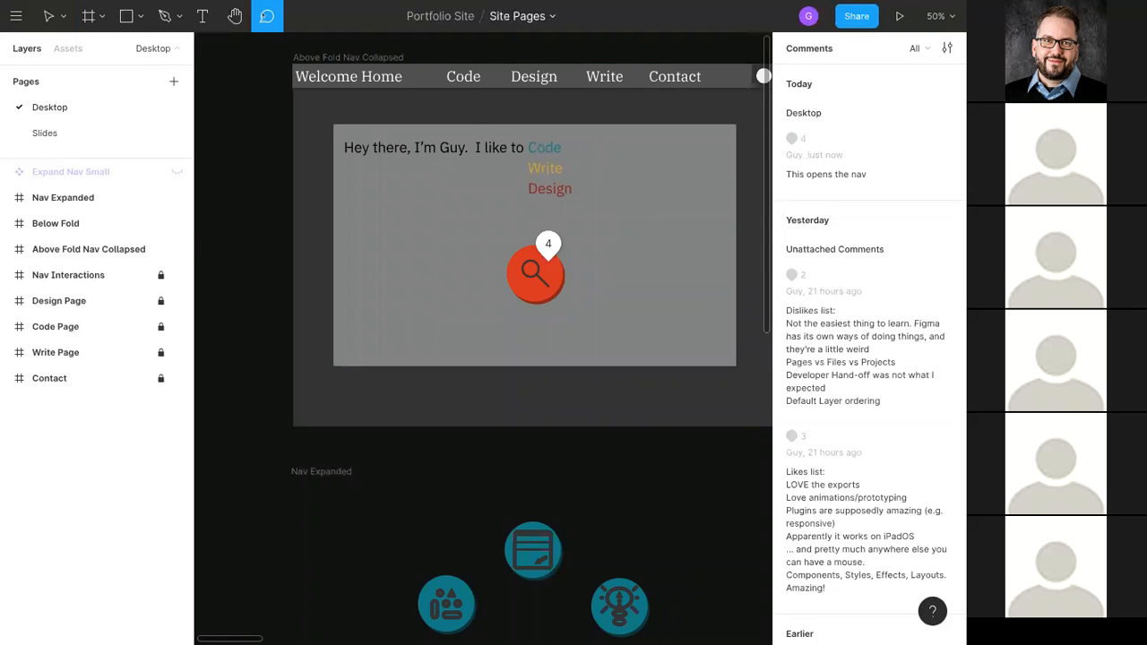
{"action": "left_click", "coordinate": [16, 15]}
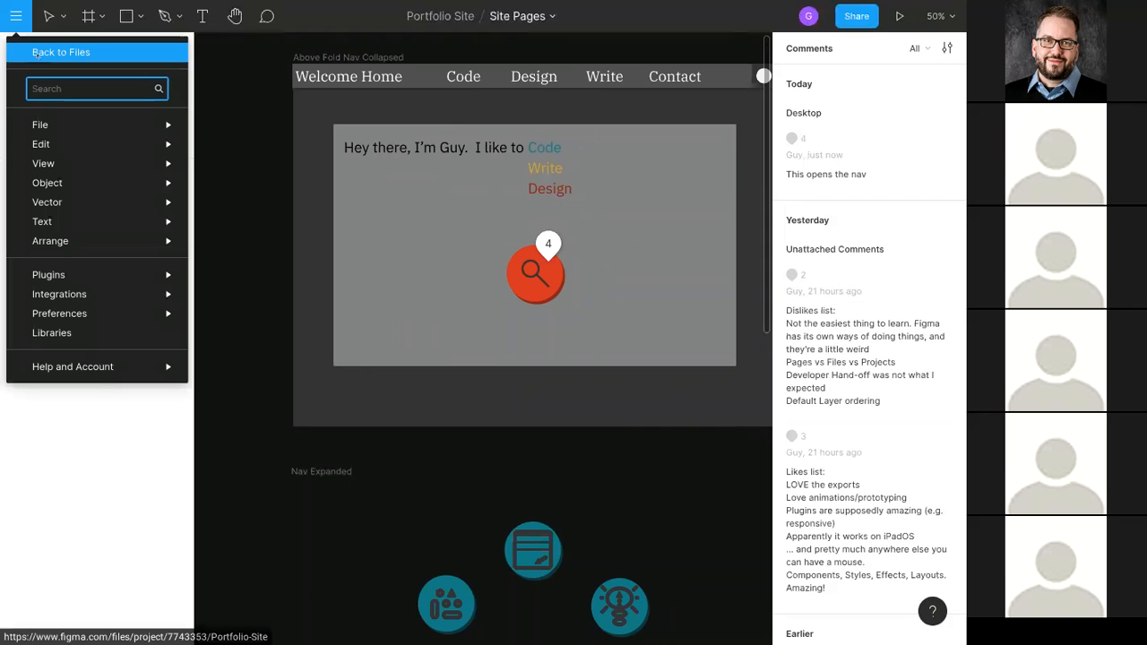
{"action": "left_click", "coordinate": [89, 49]}
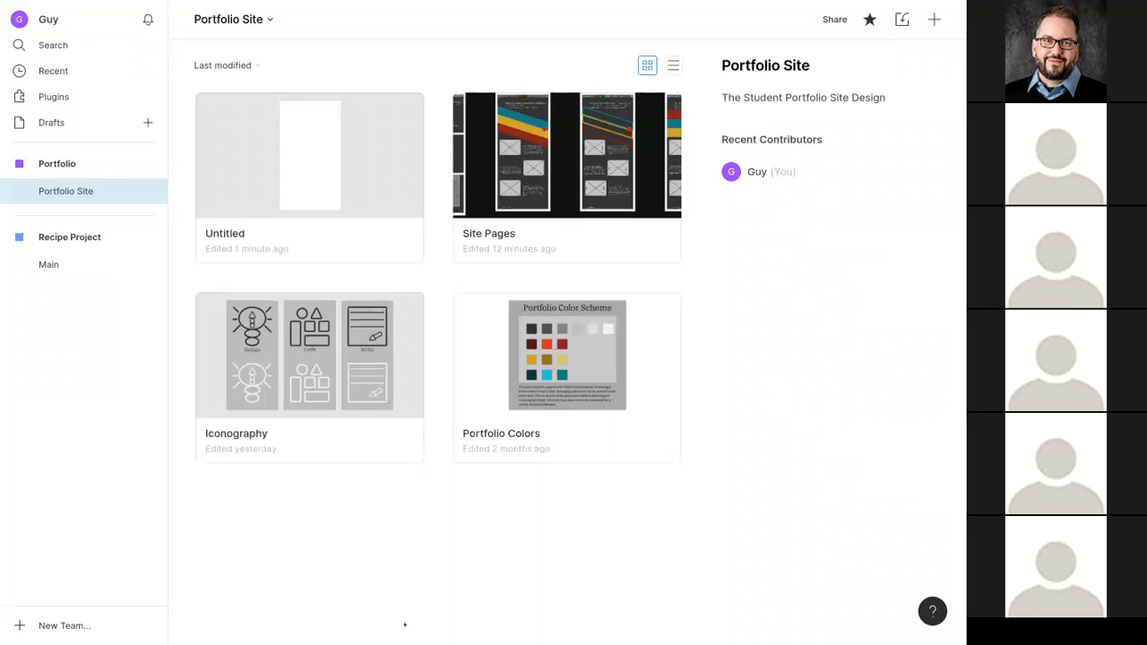
Step: Switch to the Zoom meeting window, show the meeting chat and mute the microphone
{"action": "key", "text": "alt+Tab"}
{"action": "key", "text": "alt+Tab"}
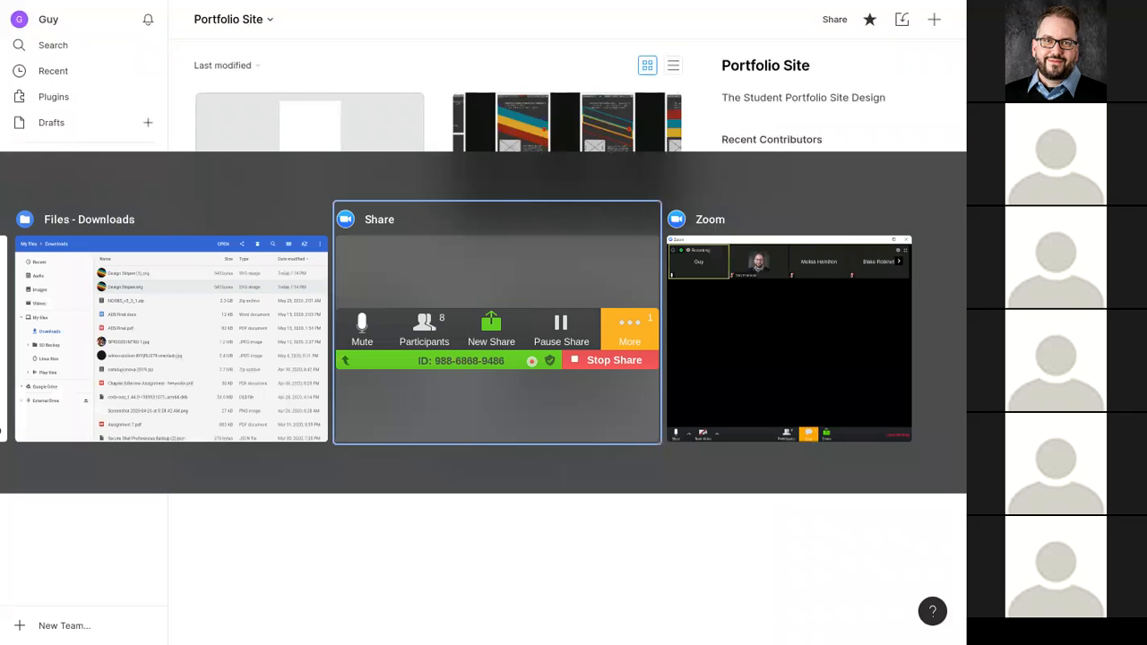
{"action": "key", "text": "alt+Tab"}
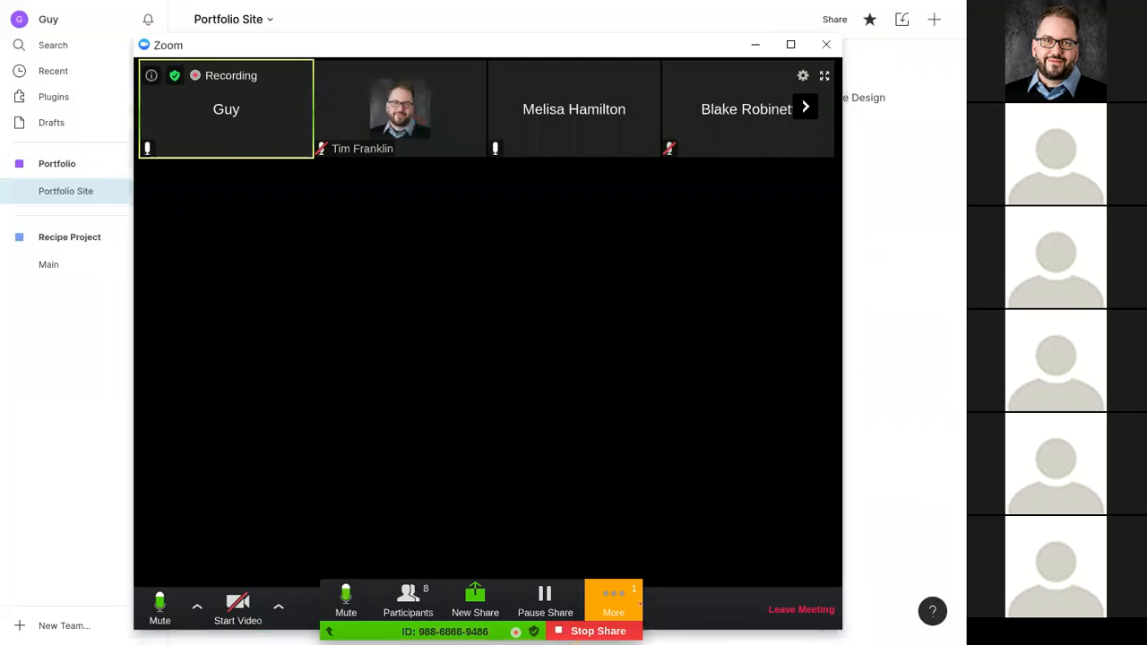
{"action": "left_click", "coordinate": [620, 597]}
{"action": "left_click", "coordinate": [683, 572]}
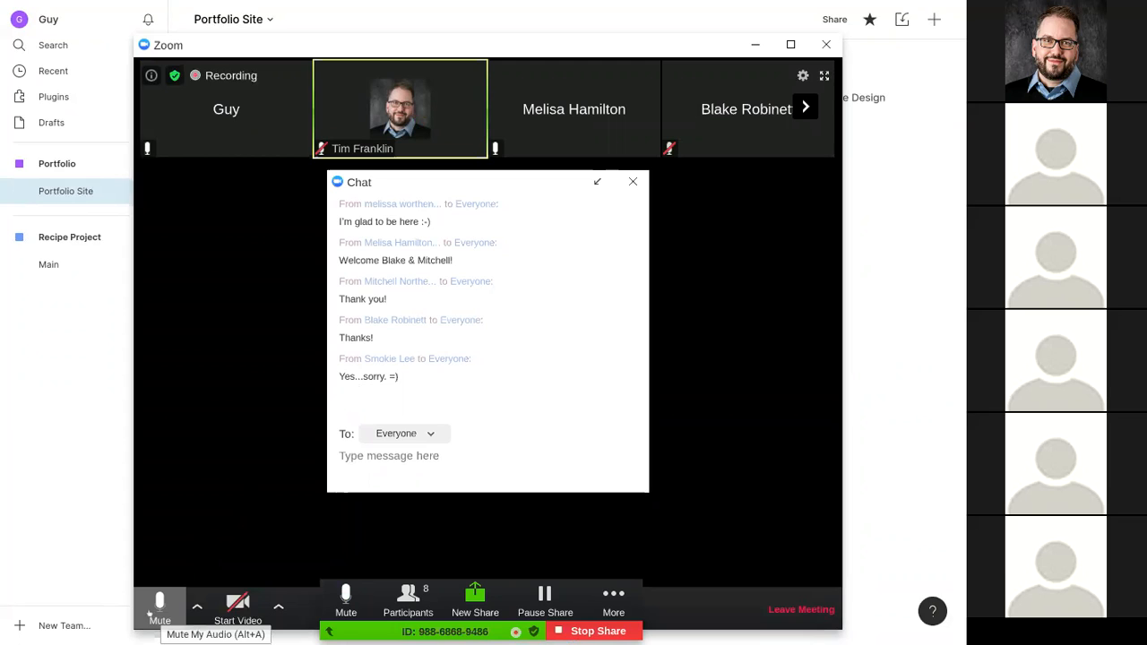
{"action": "left_click", "coordinate": [154, 609]}
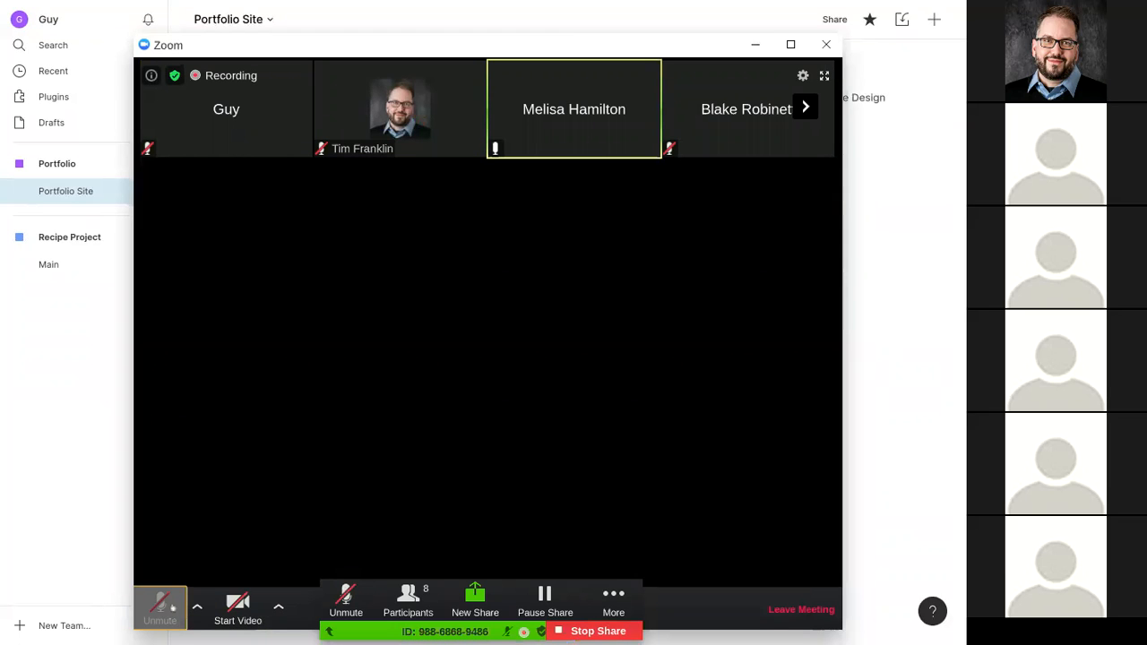